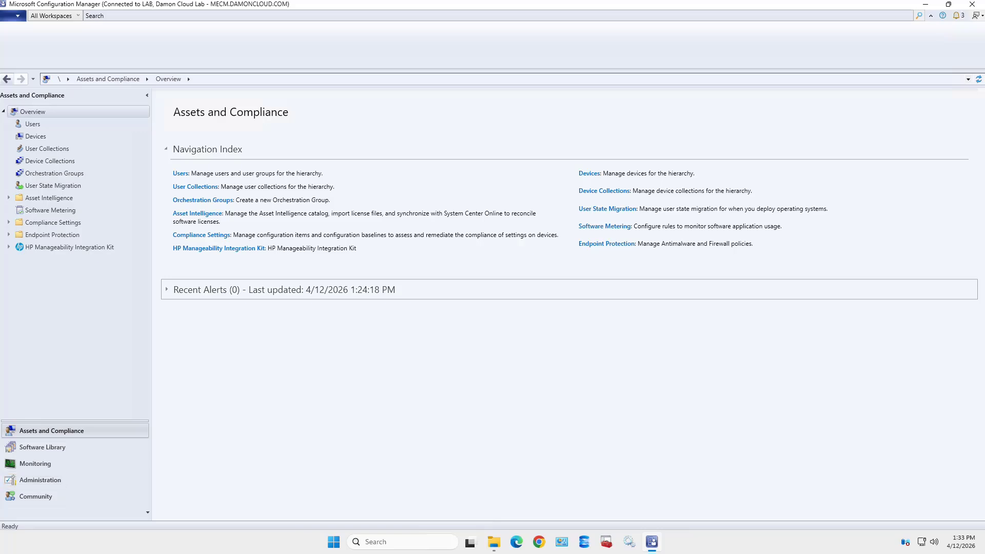
Open the Administration workspace from the bottom-left workspace pane
click(40, 480)
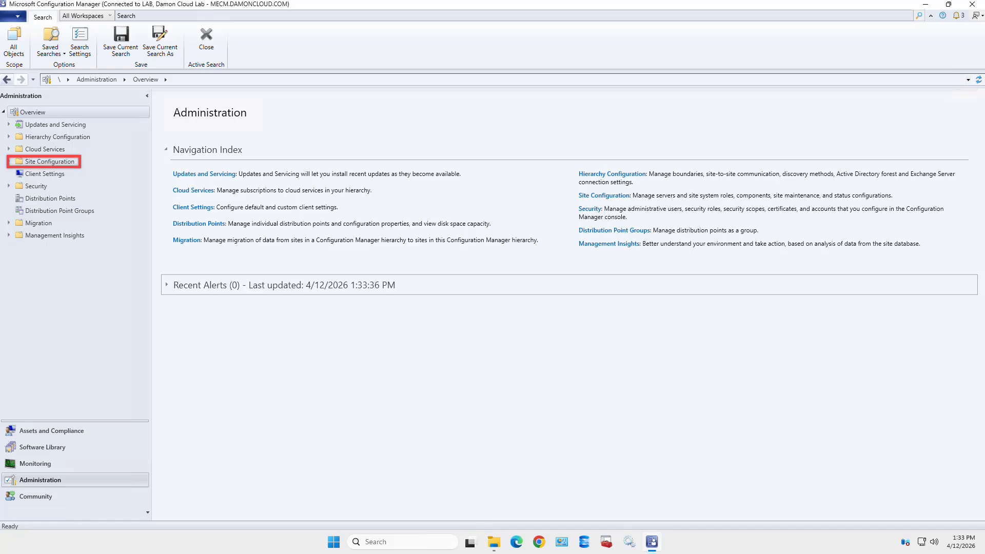
Expand Site Configuration and list Servers and Site System Roles
click(9, 161)
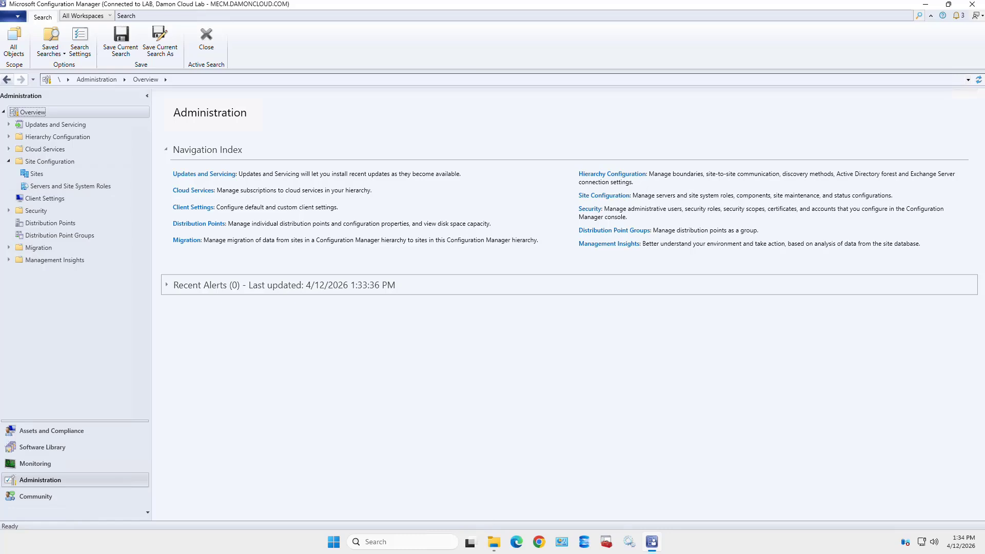
click(71, 187)
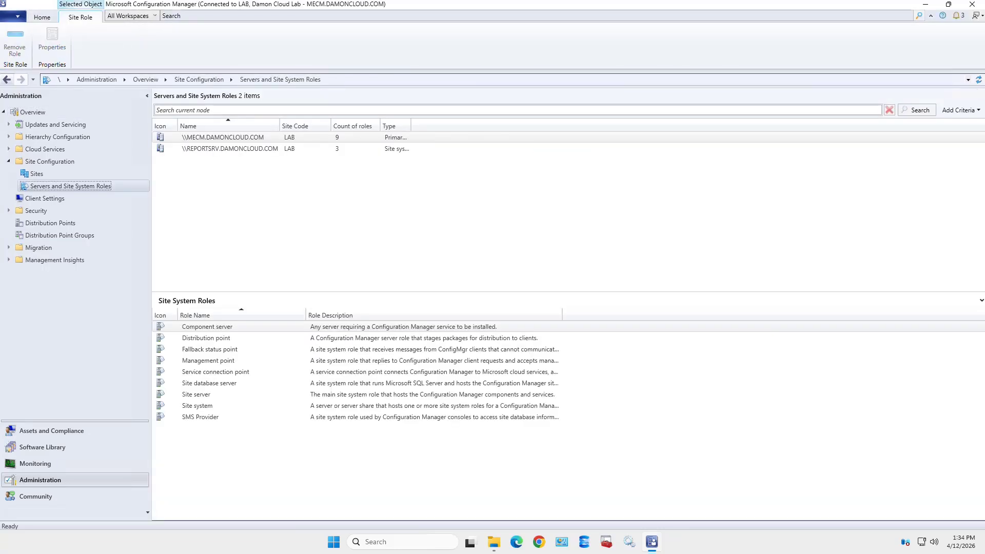
Select the \\MECM.DAMONCLOUD.COM server and its Distribution point role
click(223, 138)
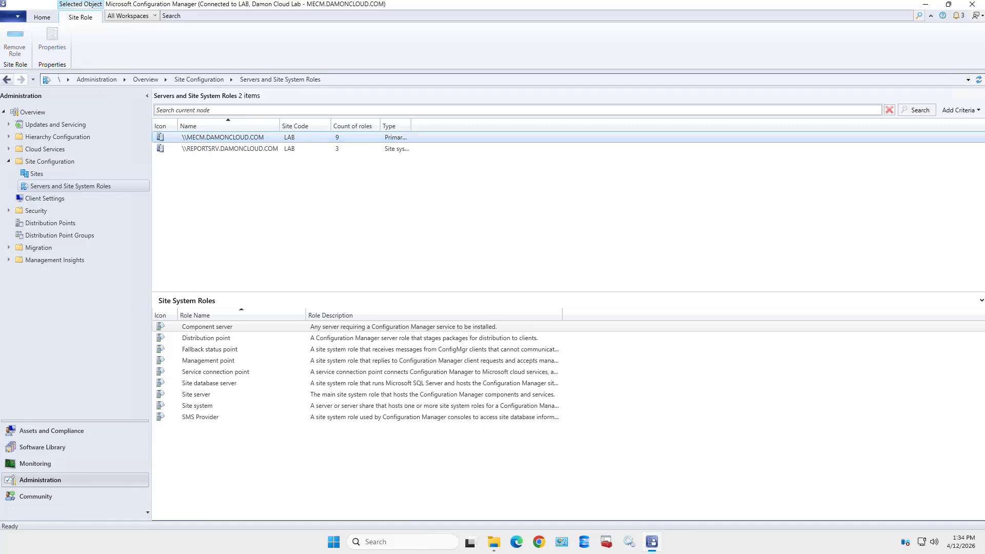
click(206, 338)
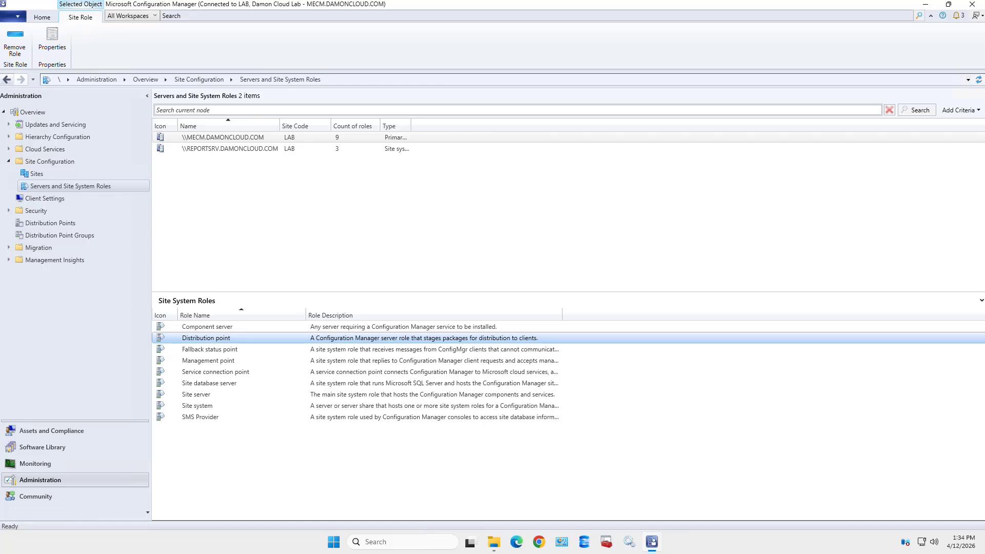
Open the Distribution point Properties dialog for MECM.DAMONCLOUD.COM
double_click(206, 338)
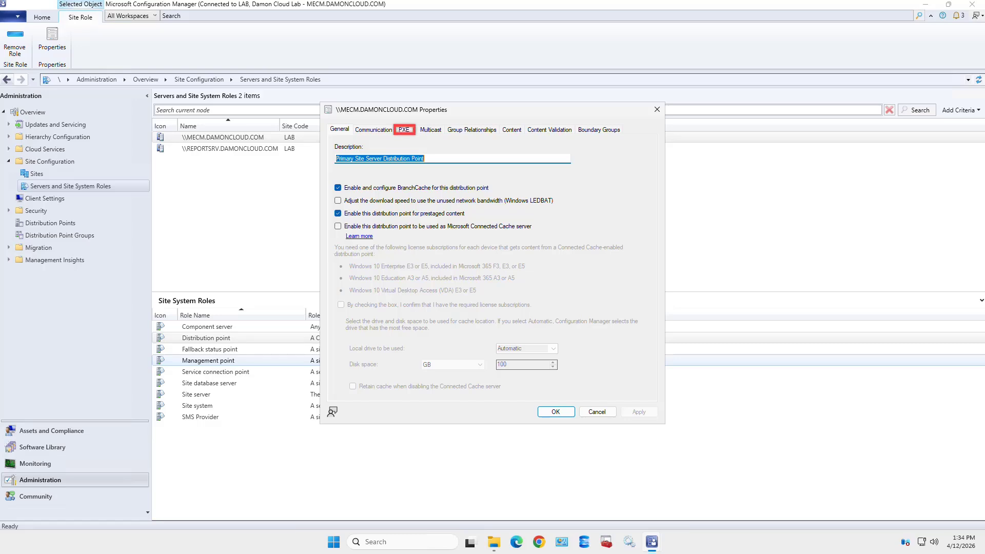
Show PXE settings: PXE enabled, unknown computers supported, all network interfaces
click(404, 129)
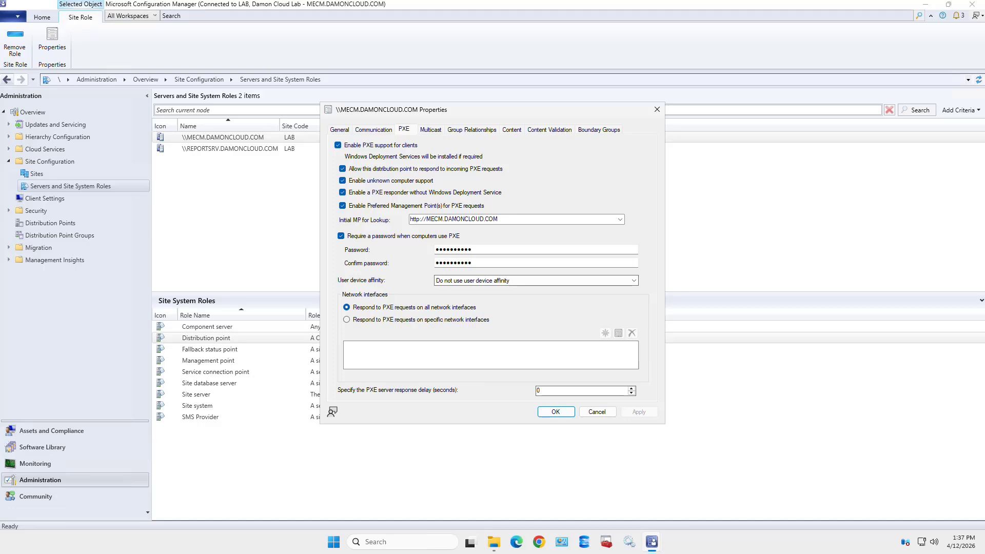
click(347, 320)
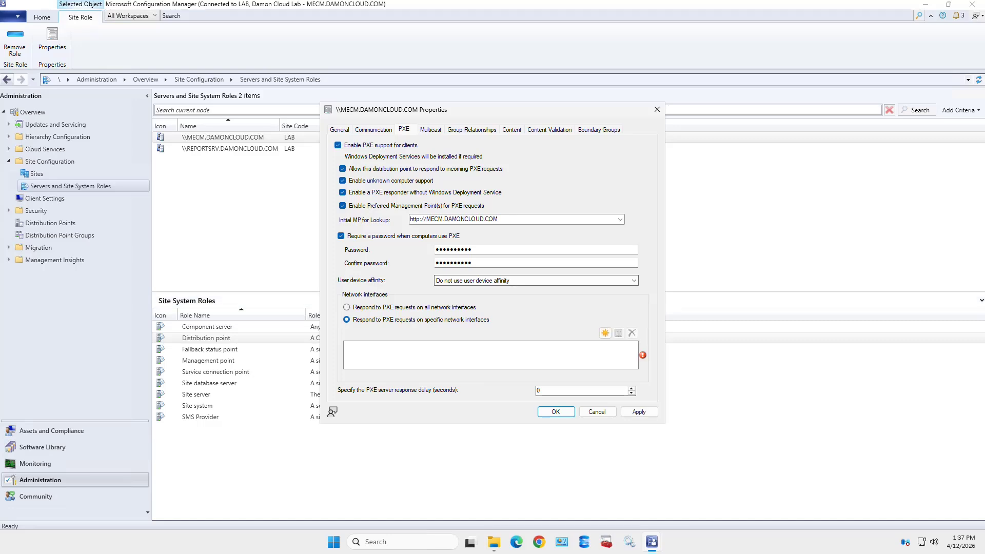
click(605, 332)
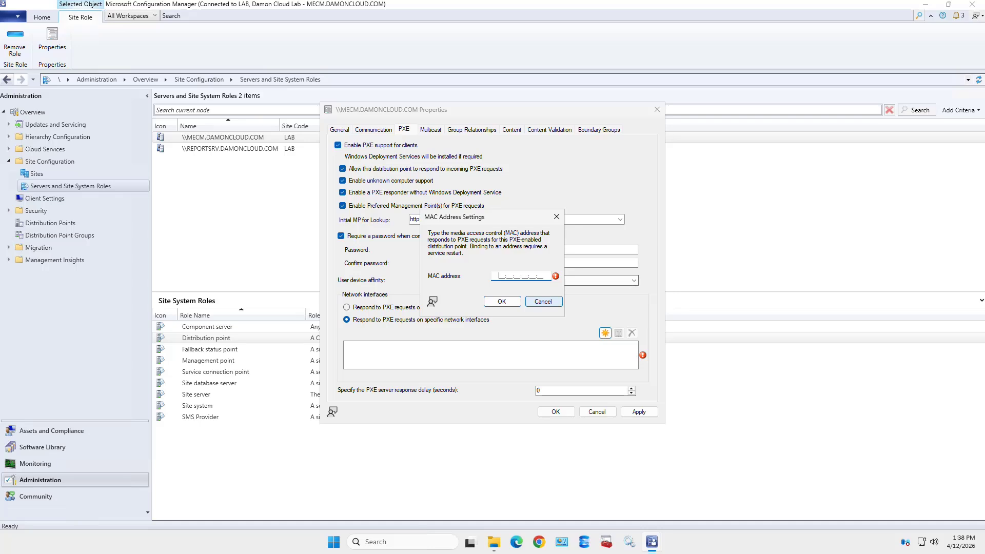
key(Escape)
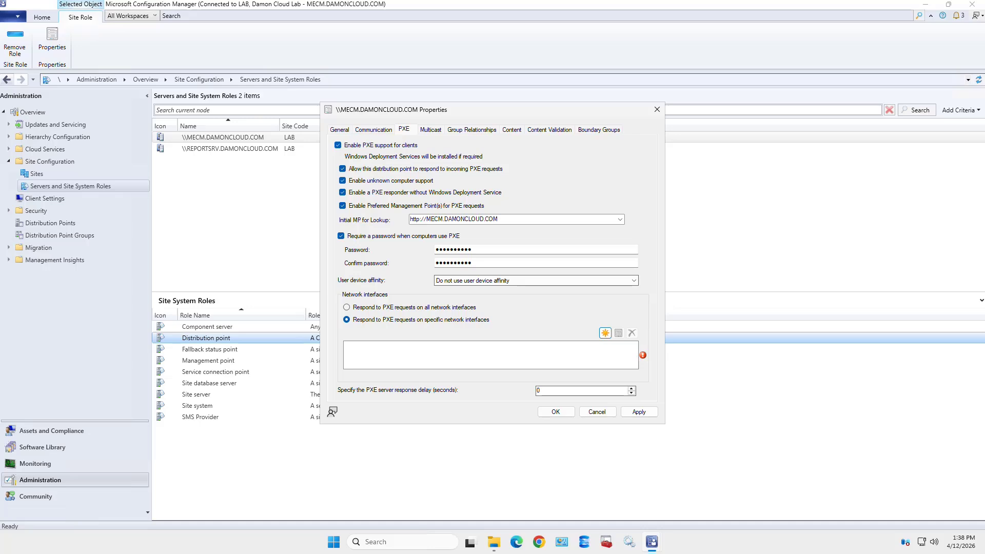
click(491, 355)
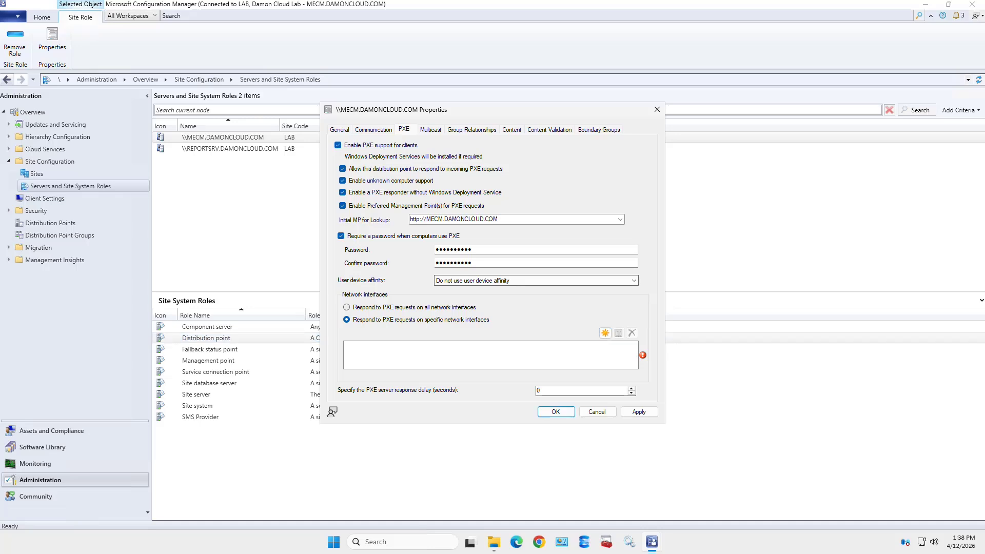
click(347, 307)
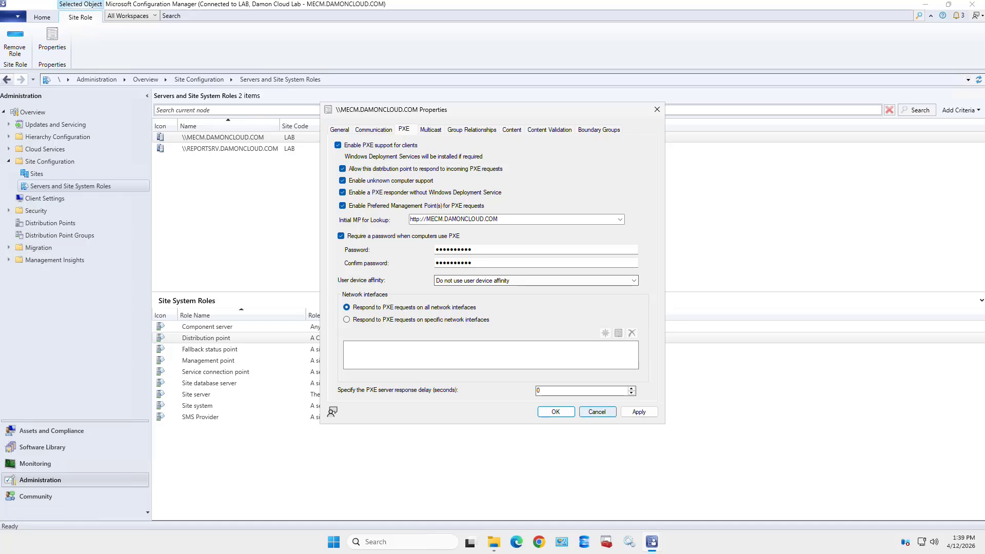
Save the PXE settings, then reopen the properties and review the Multicast and PXE tabs
click(555, 412)
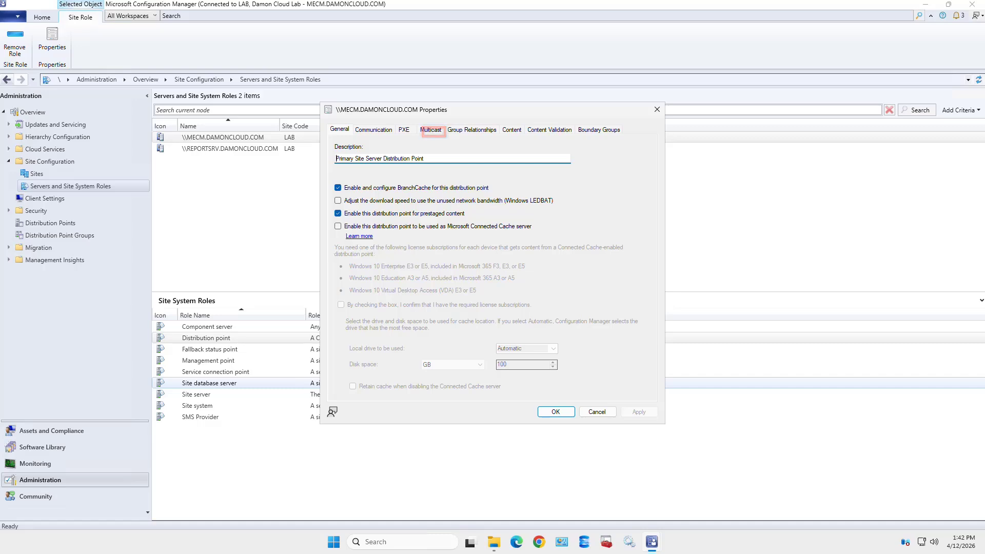
click(431, 130)
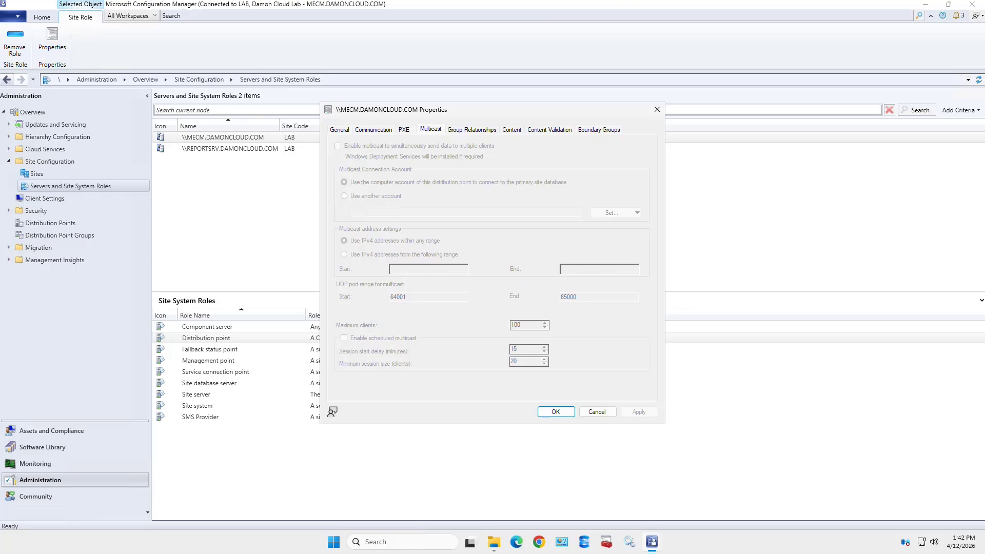
click(403, 130)
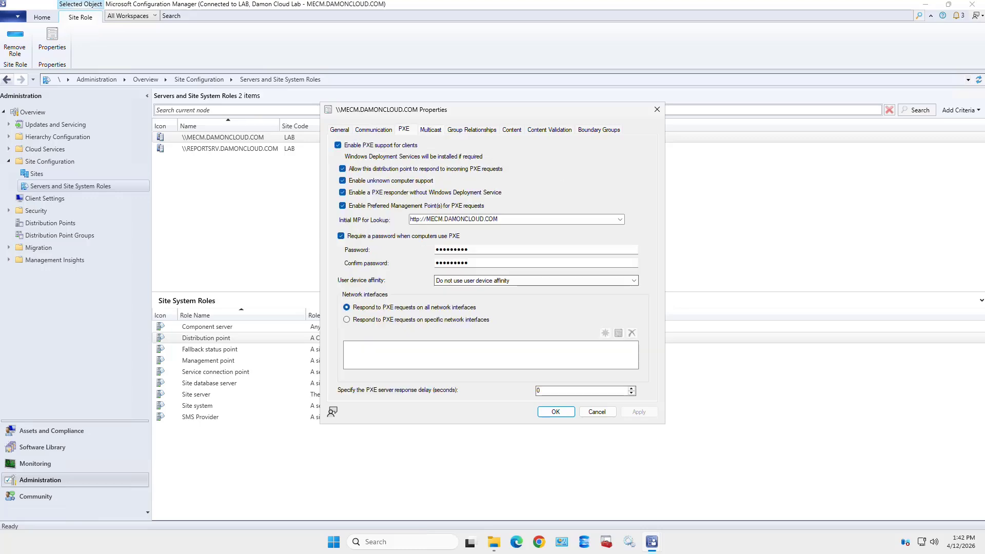
View the disabled multicast settings (UDP ports 64001–65000) and move focus to Cancel
click(430, 129)
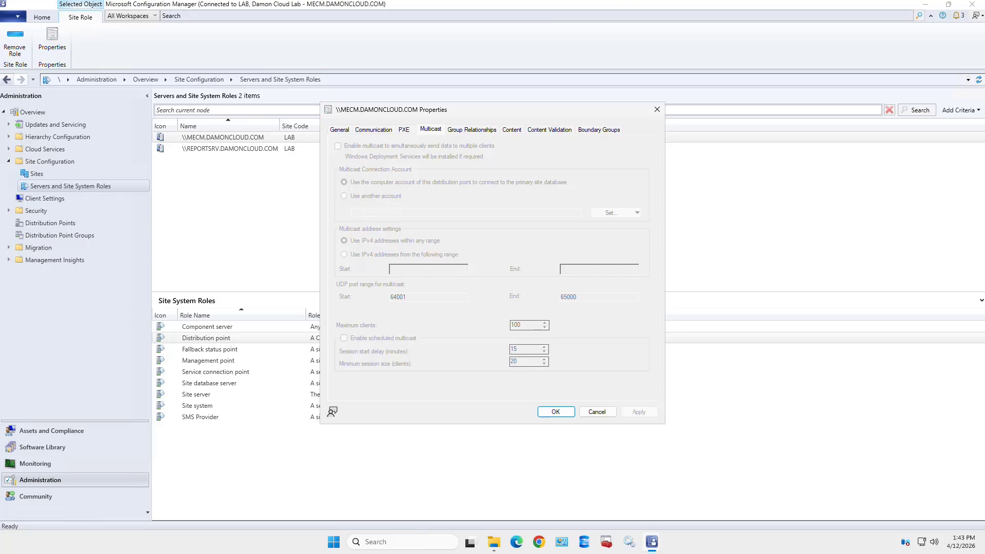
key(Tab)
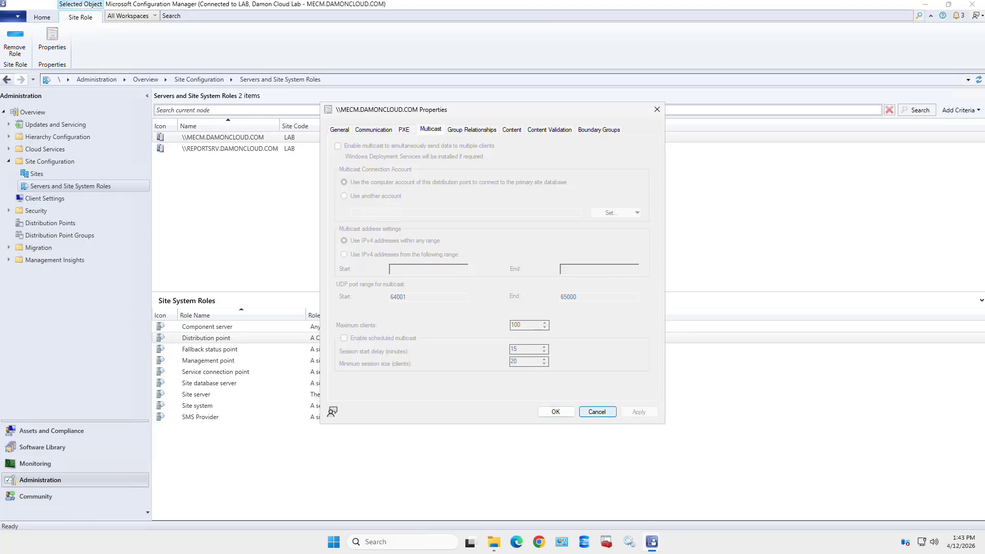
Close the distribution point properties without saving changes
key(Return)
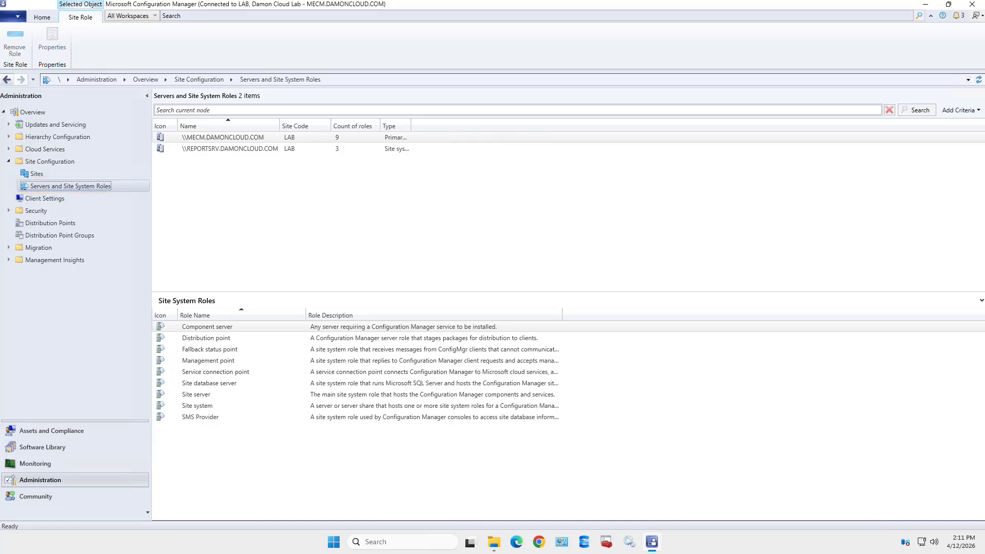
Select \\MECM.DAMONCLOUD.COM and bring up its right-click context menu
click(222, 137)
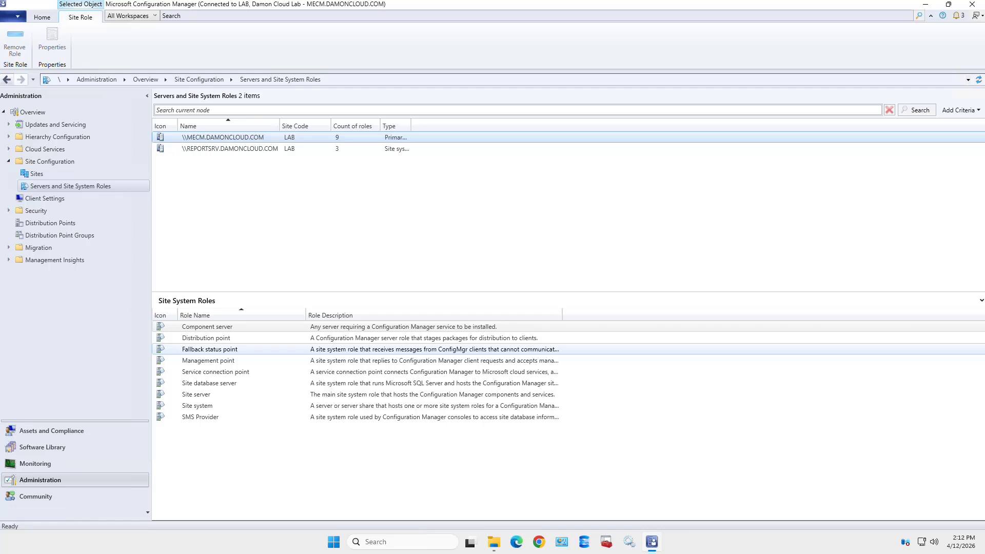
right_click(222, 138)
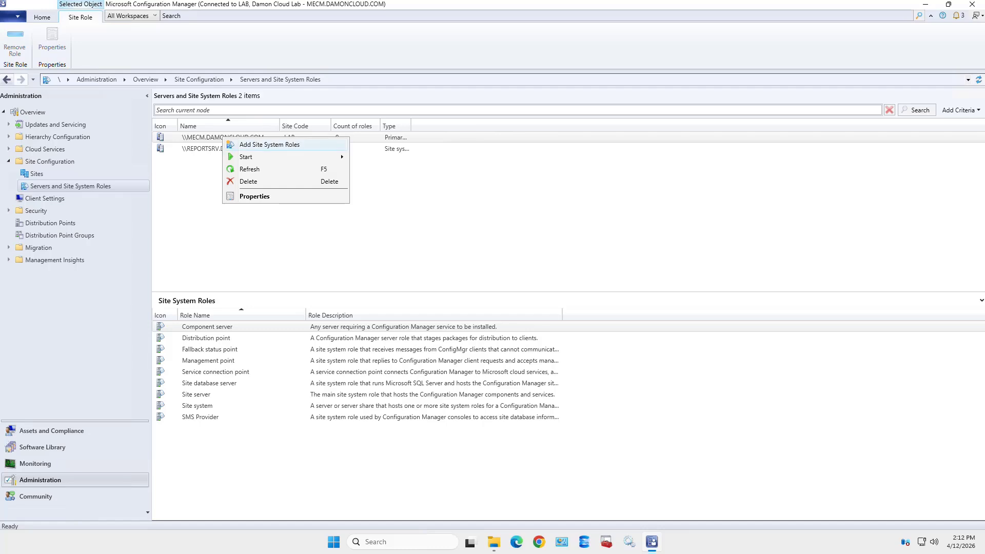
Start Add Site System Roles and advance past the General and Proxy pages
click(269, 144)
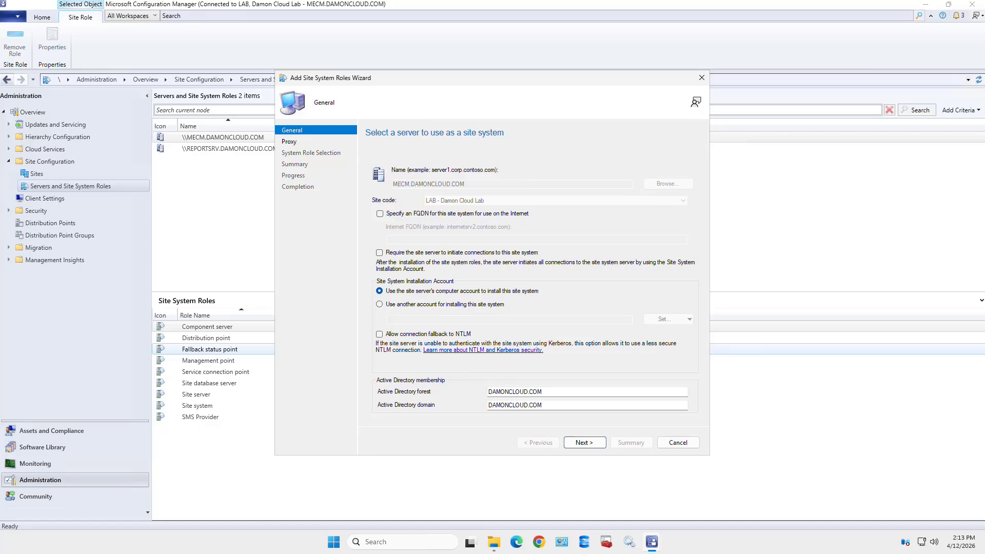
key(Return)
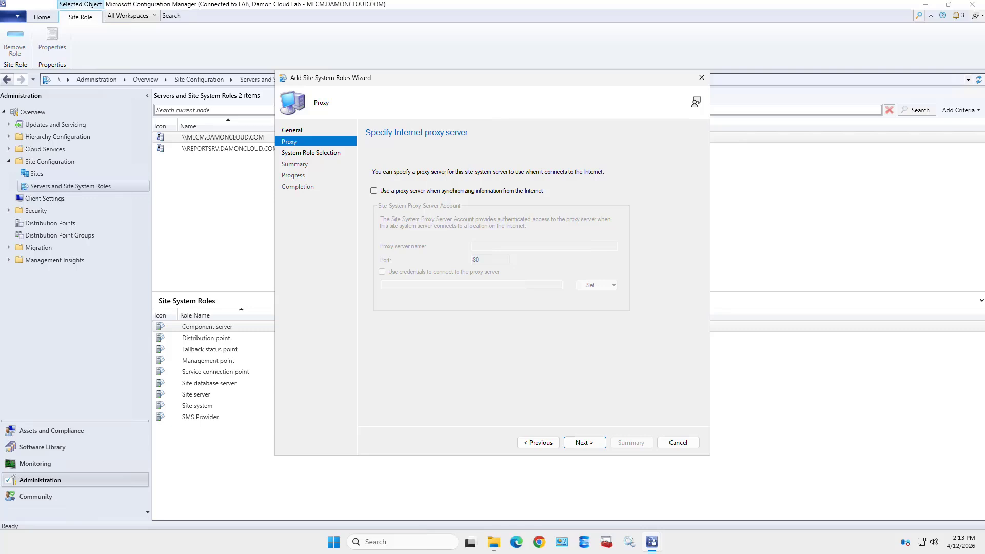
key(Return)
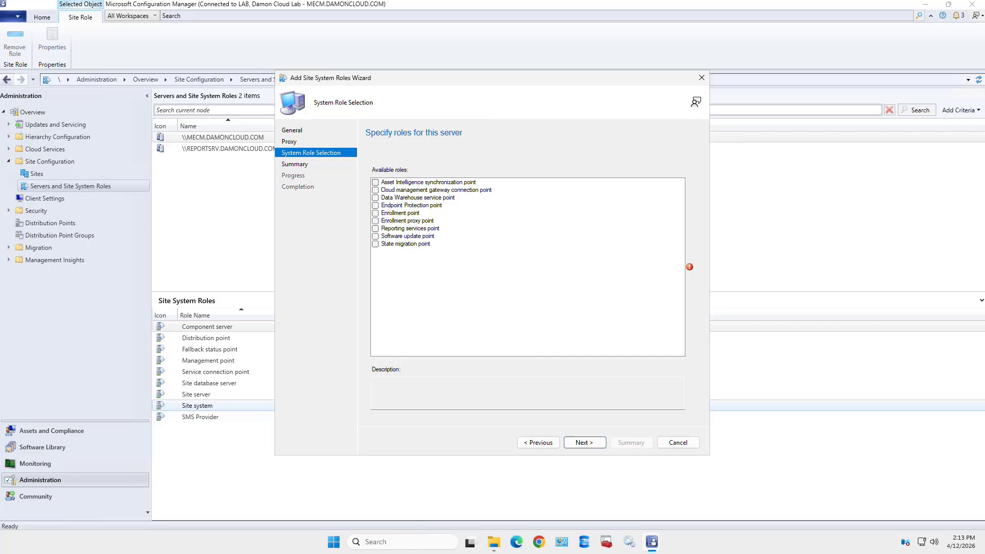
Tick the State migration point role for this server and go on to its settings page
click(375, 245)
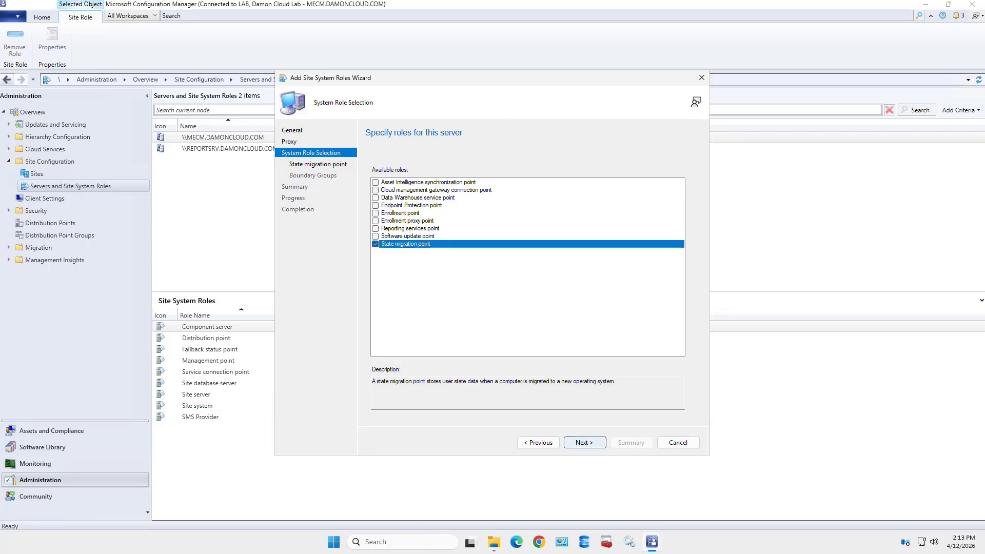
click(584, 442)
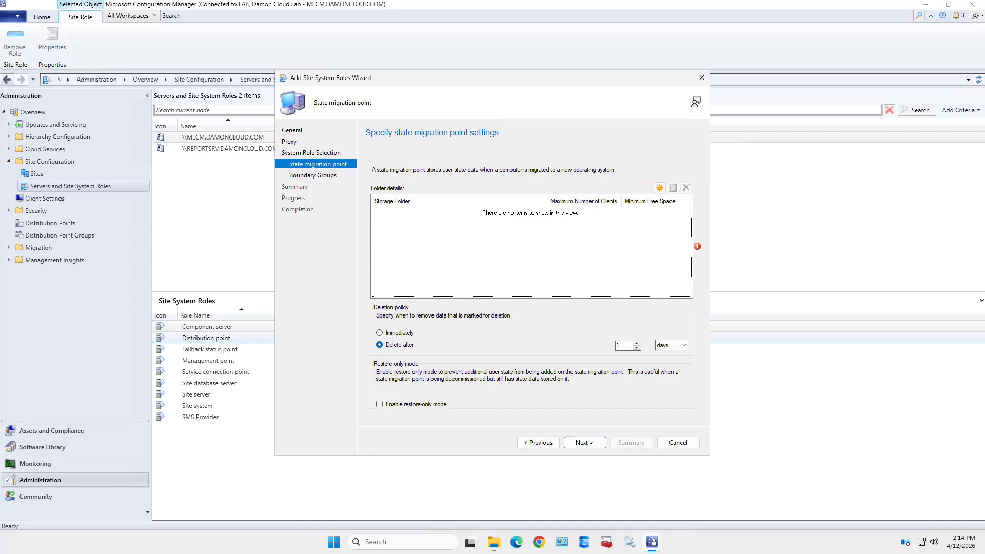
Create a new storage folder at D:\USMT-Captures, keeping the 100 clients and 100 MB free-space defaults
click(659, 188)
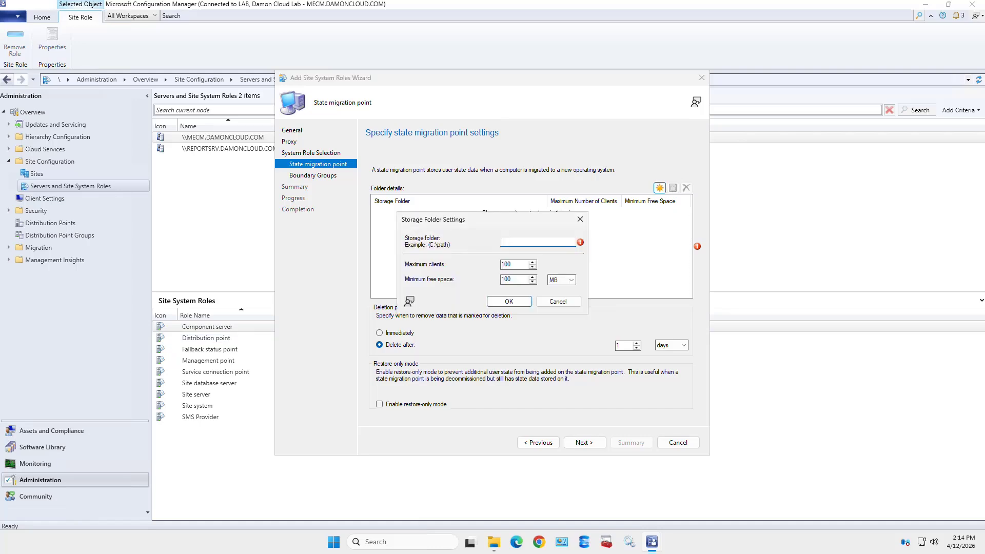
text(D:\USMT-Captures)
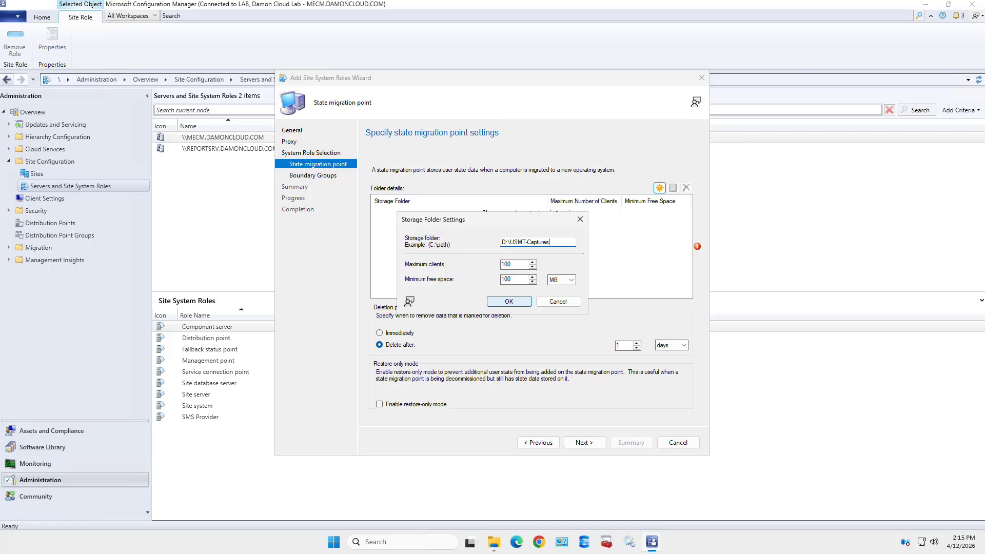
key(Return)
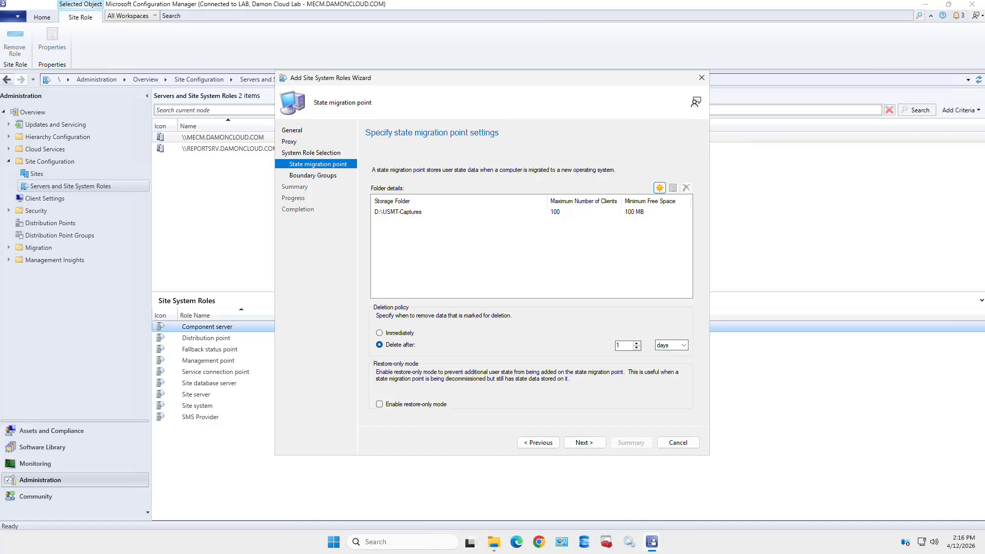
Raise the Delete after delay for marked state data from 1 to 7 days and continue to Boundary Groups
click(637, 343)
click(636, 343)
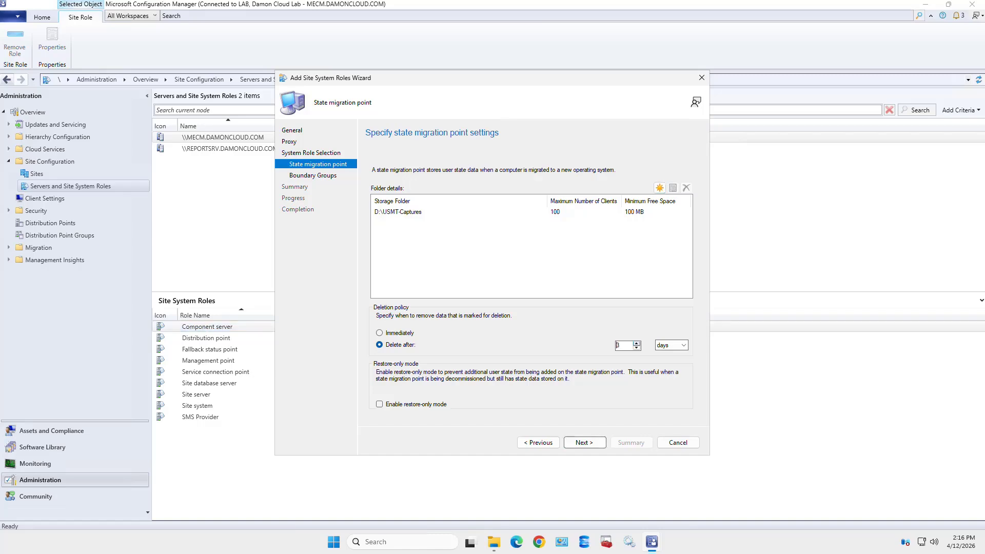
click(637, 343)
click(636, 343)
click(637, 343)
click(637, 343)
click(584, 442)
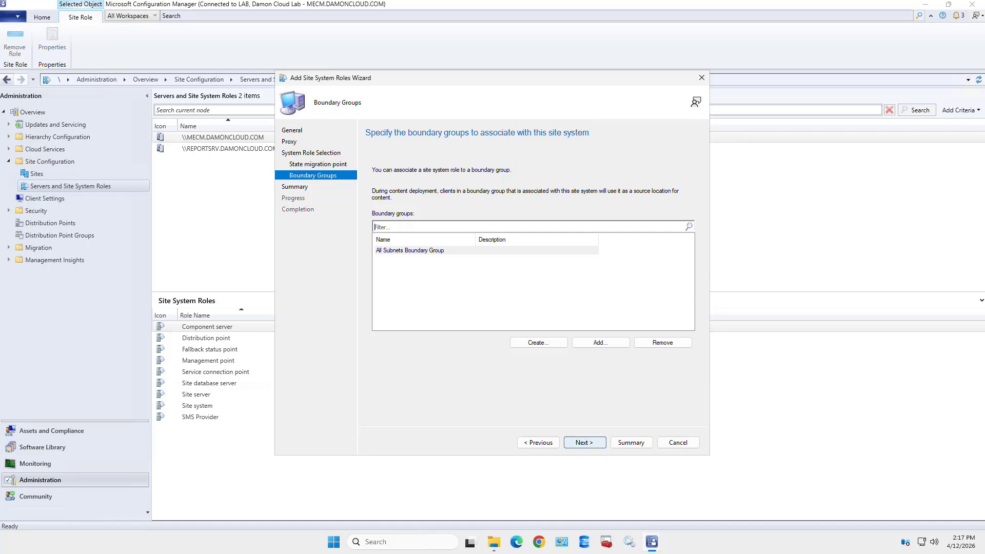
Pass Boundary Groups, review the Summary and run the wizard to completion
click(585, 442)
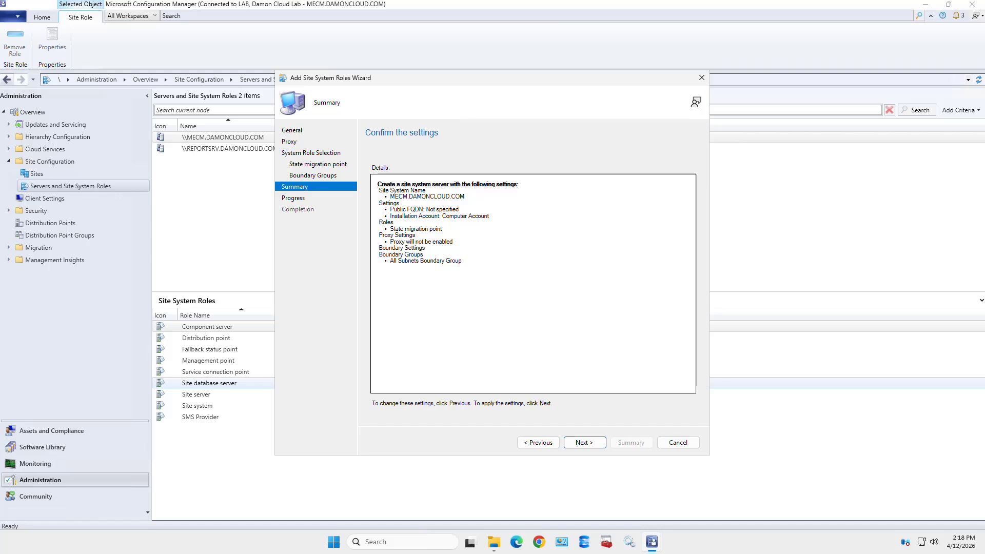
key(Return)
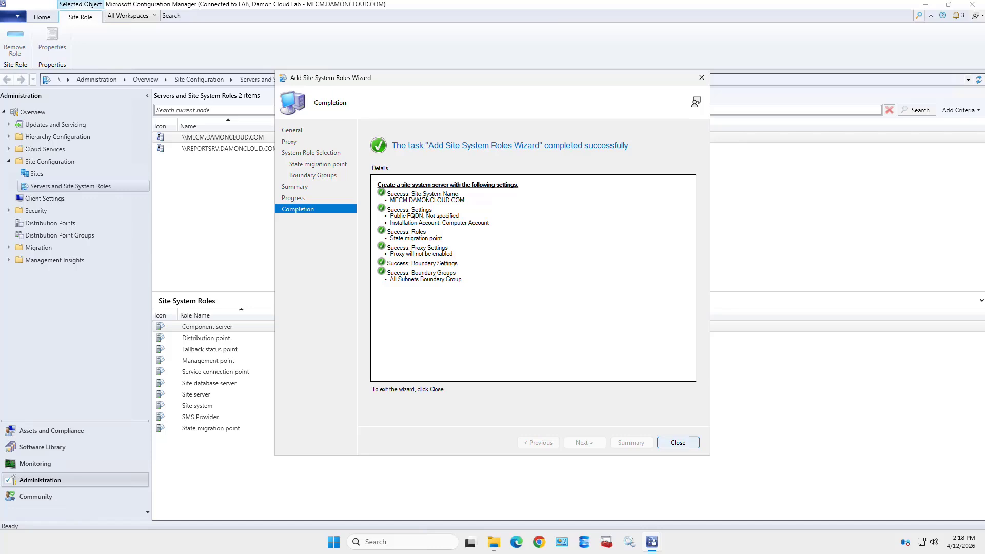
Close the completed Add Site System Roles wizard
click(678, 442)
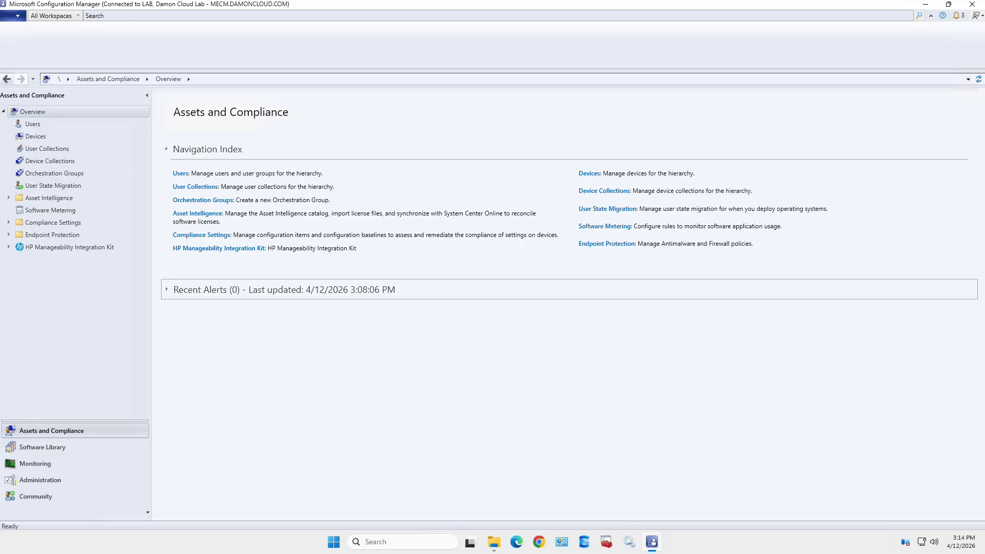
Create a Computer Association from User State Migration and open the source computer search
right_click(65, 187)
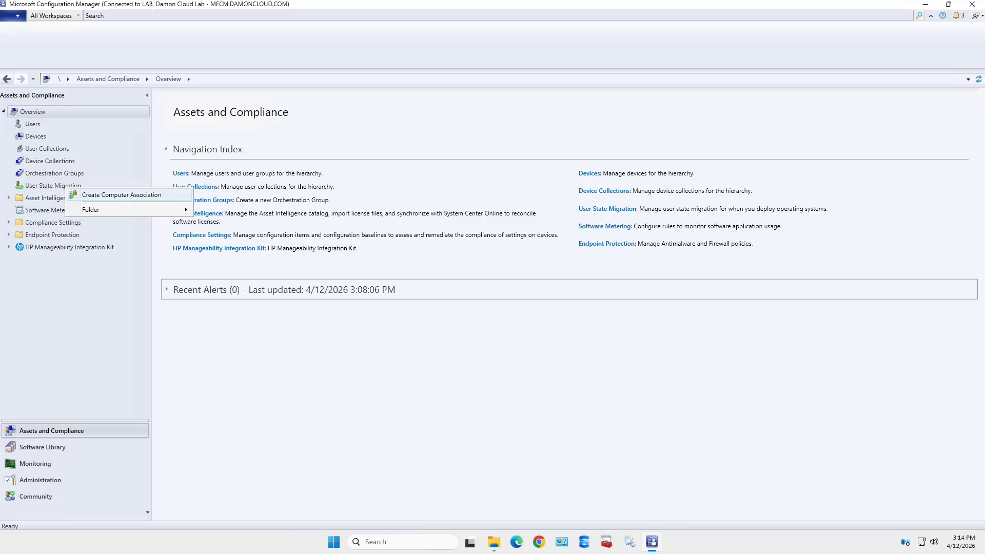
key(Return)
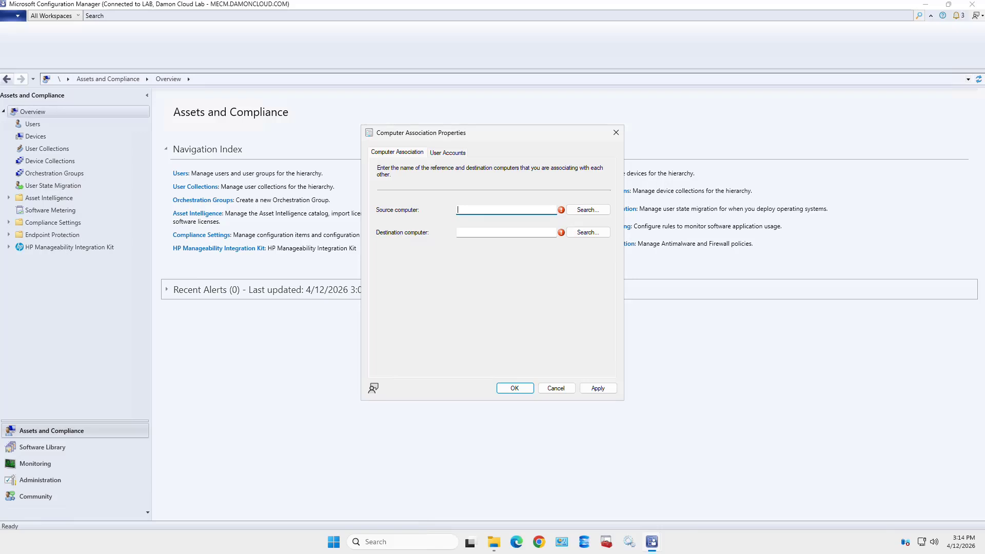
key(Tab)
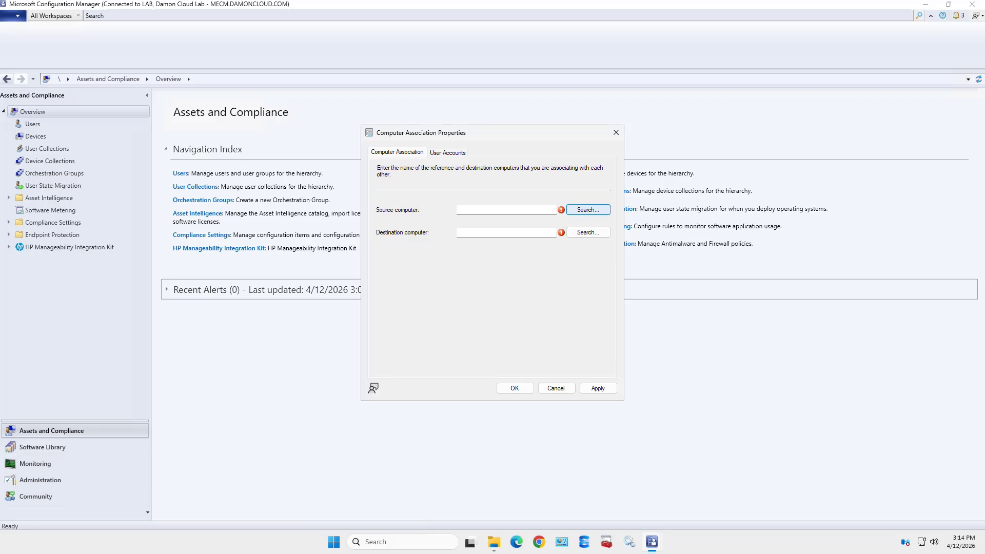
key(space)
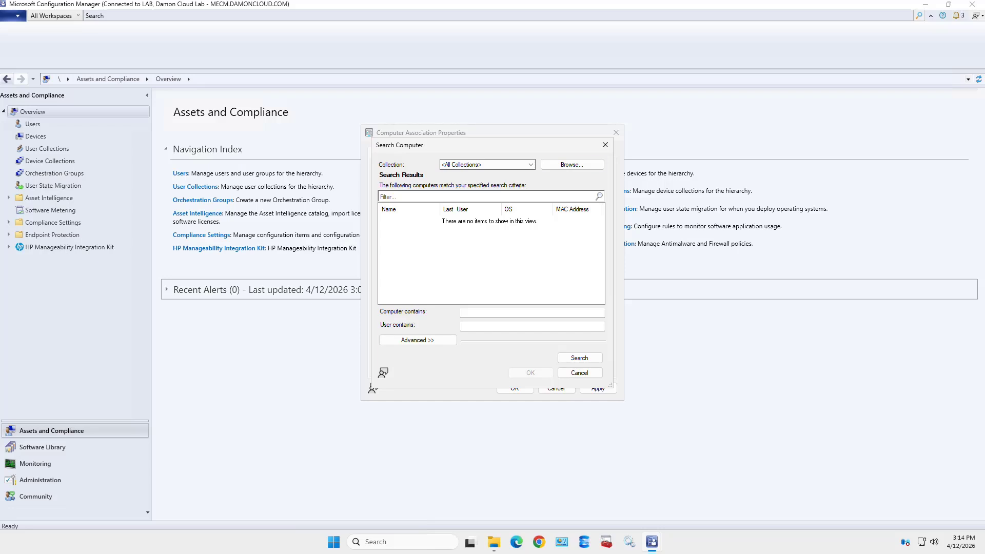
Choose All Systems as the collection to search for the source computer
click(517, 165)
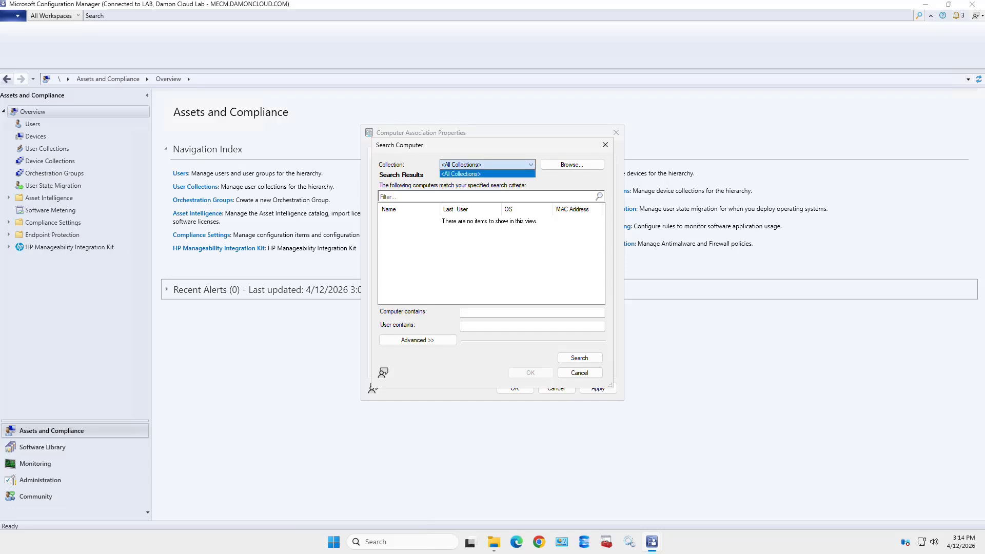
click(487, 174)
click(572, 165)
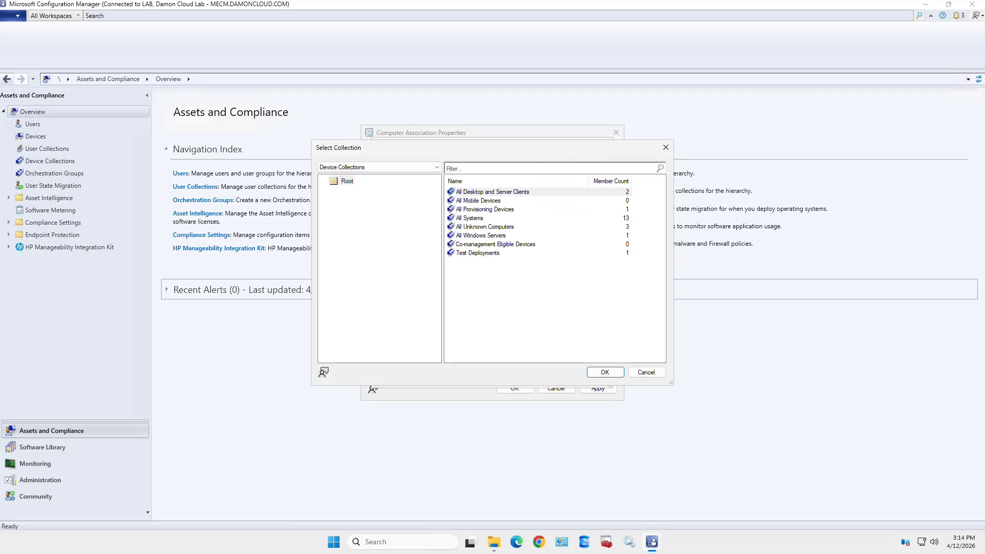
click(470, 218)
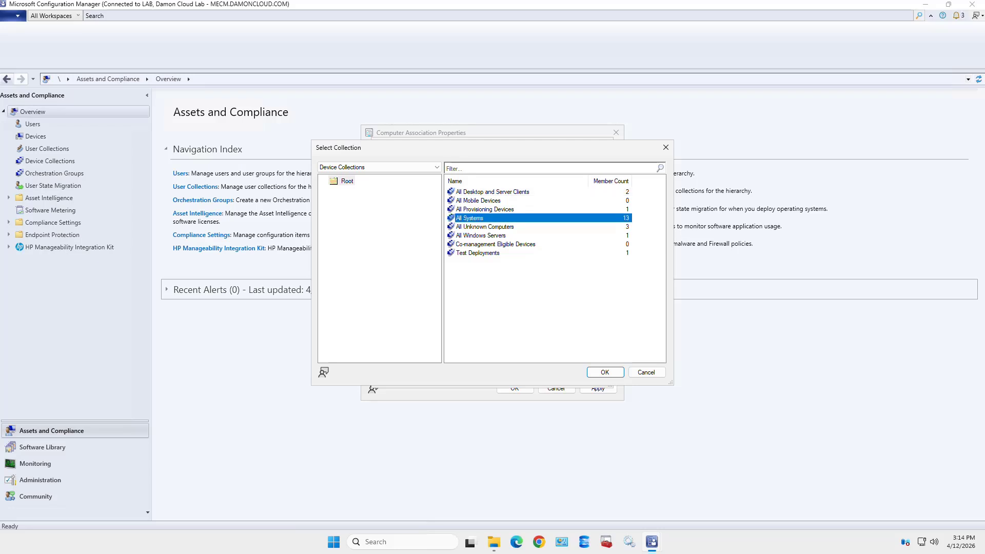
click(604, 372)
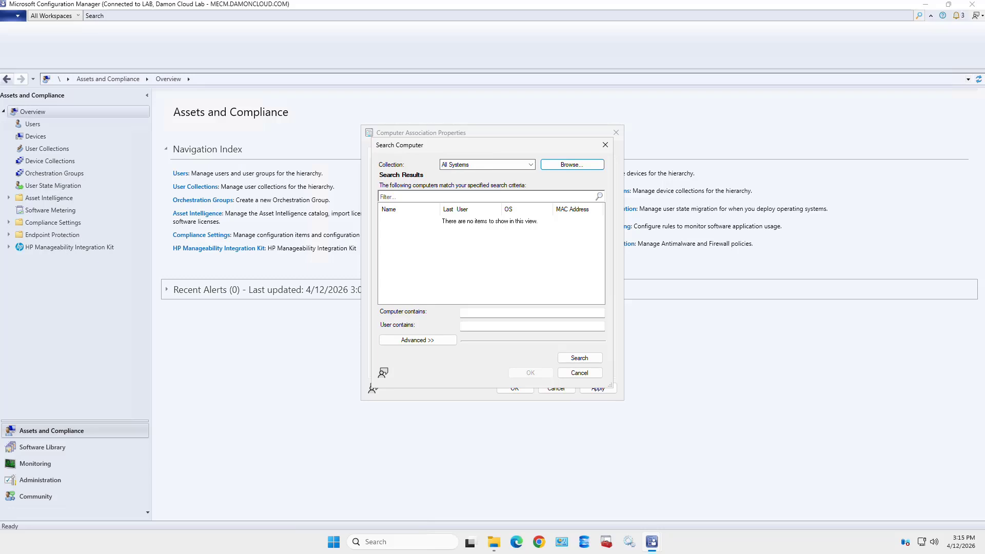
Switch the search to All Windows Servers, list its computers and set DC3 as source
click(530, 165)
click(572, 164)
click(572, 165)
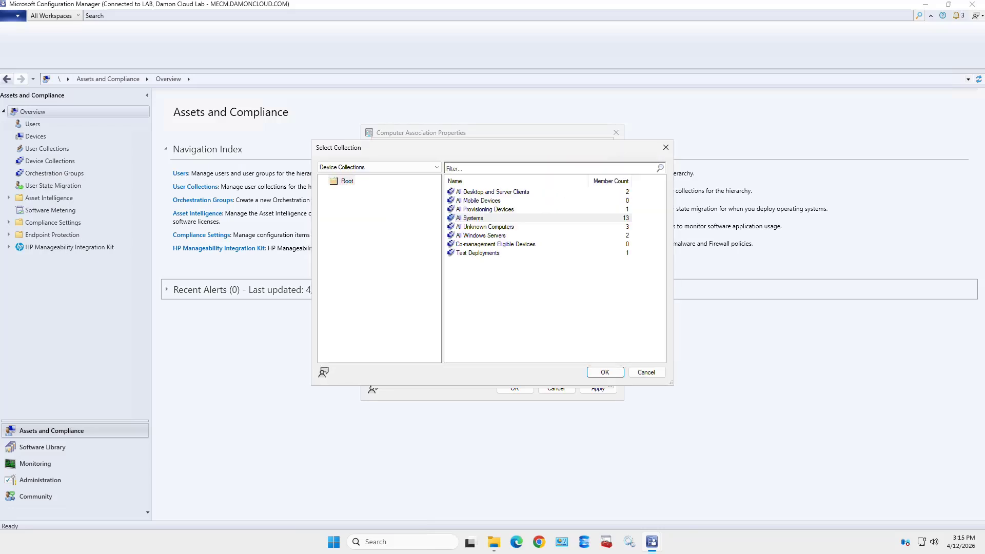
click(481, 235)
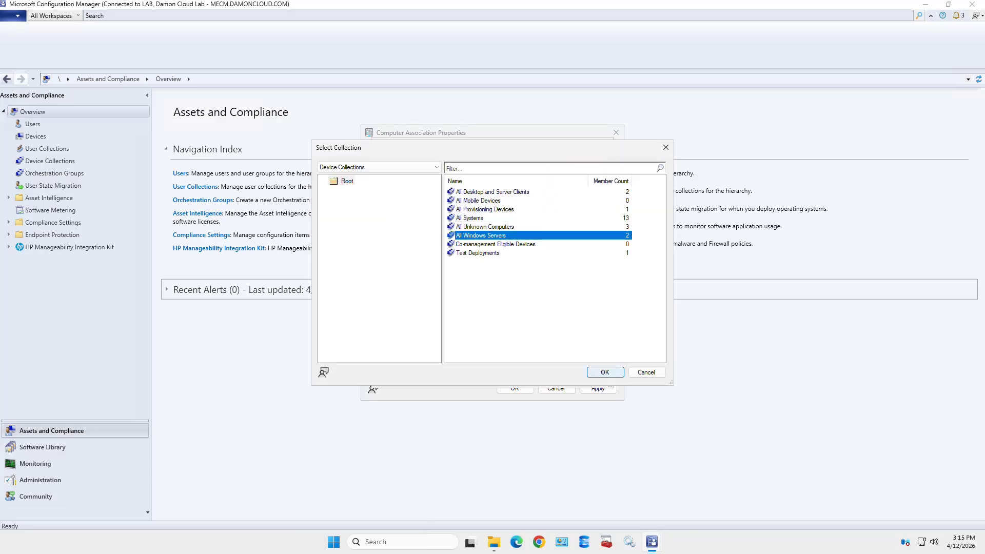
click(604, 371)
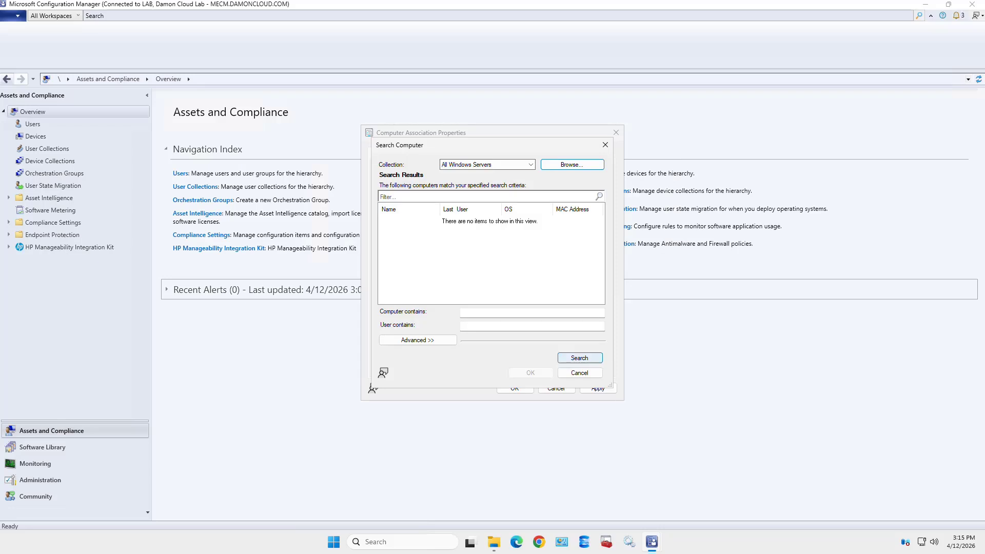
click(579, 358)
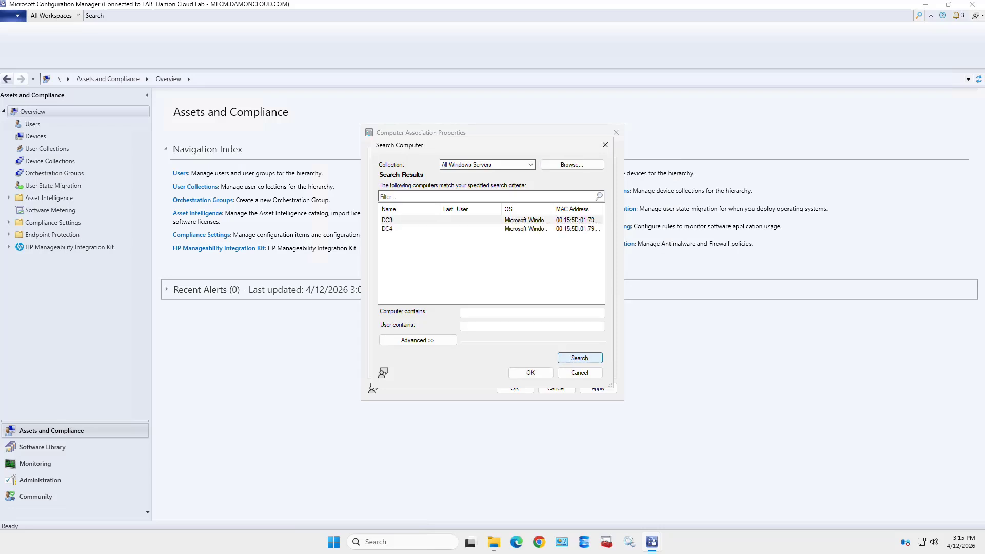
click(388, 220)
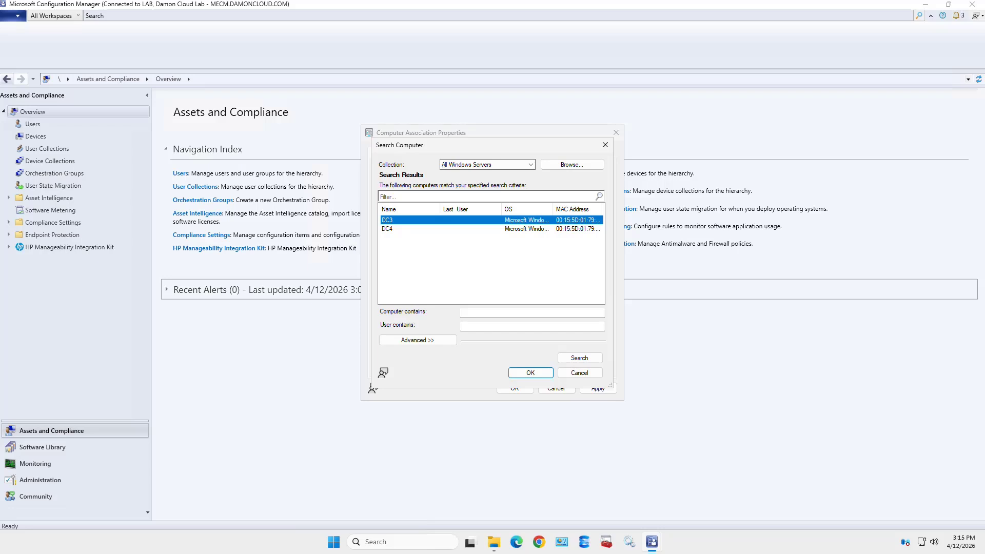
key(Return)
Search All Windows Servers for the destination computer and pick DC4
click(588, 232)
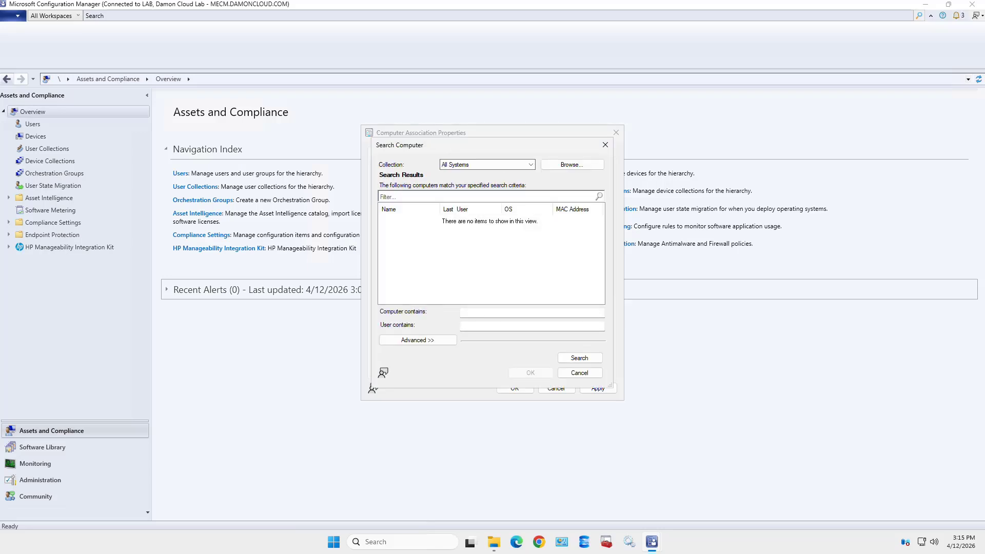
click(530, 164)
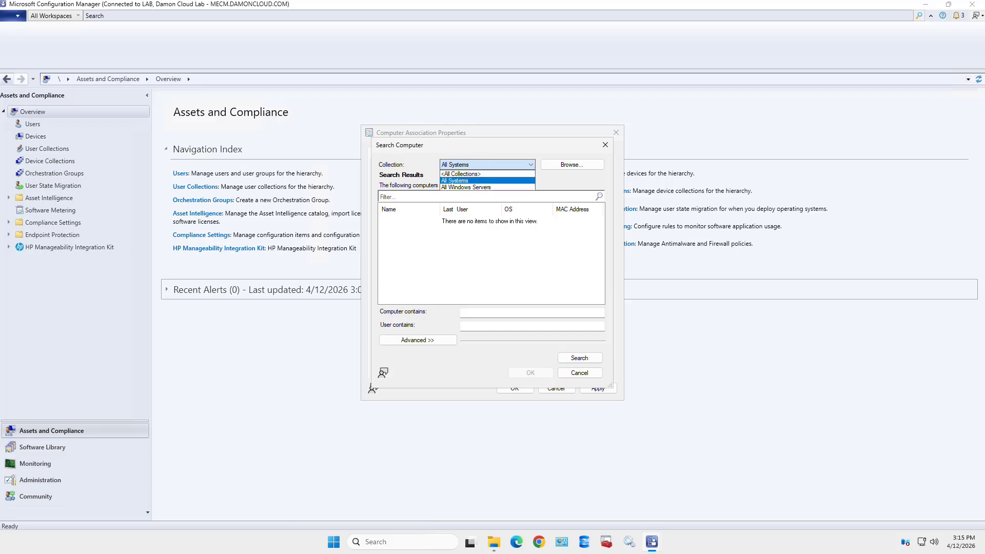
click(467, 188)
click(580, 358)
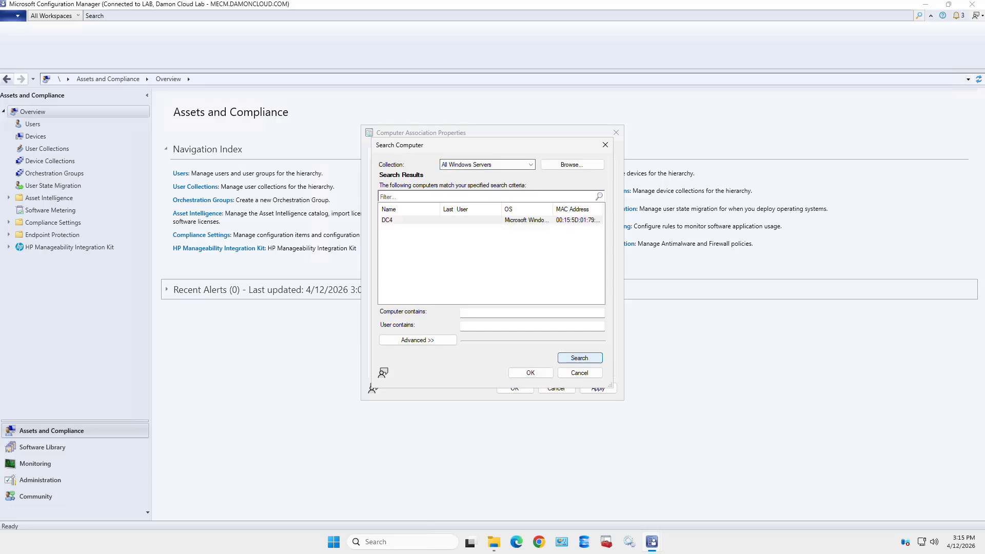
double_click(410, 220)
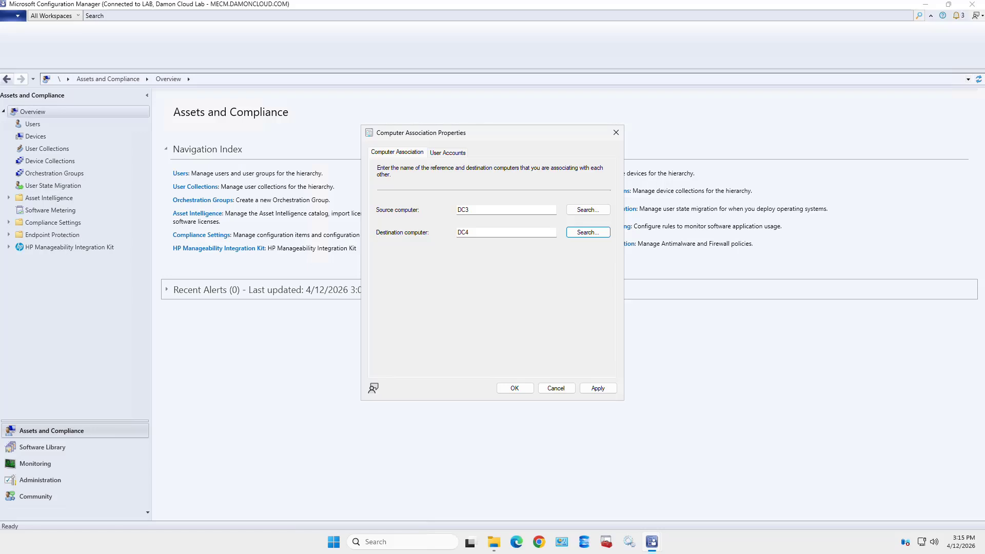
On the User Accounts tab, change migration behavior from all accounts to only specified accounts
click(447, 153)
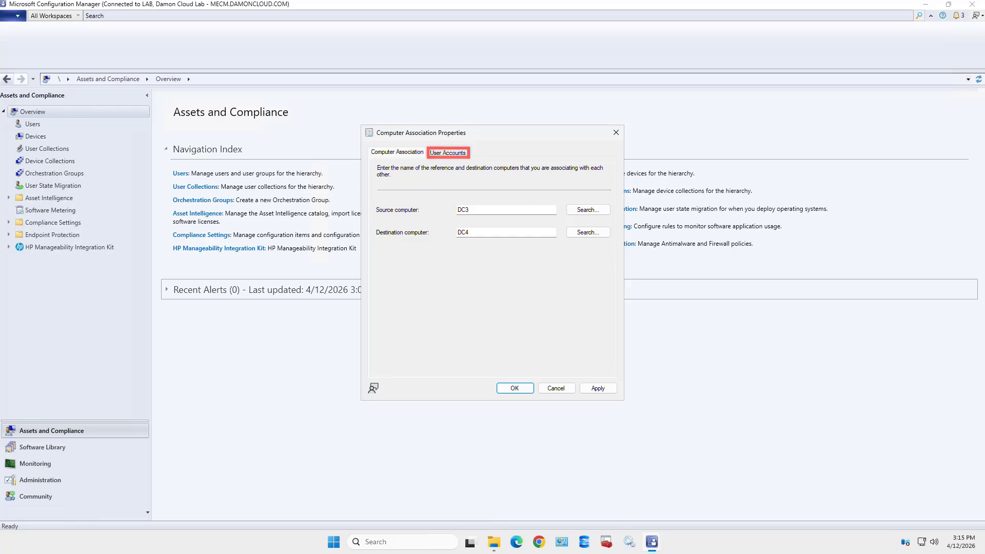
click(448, 153)
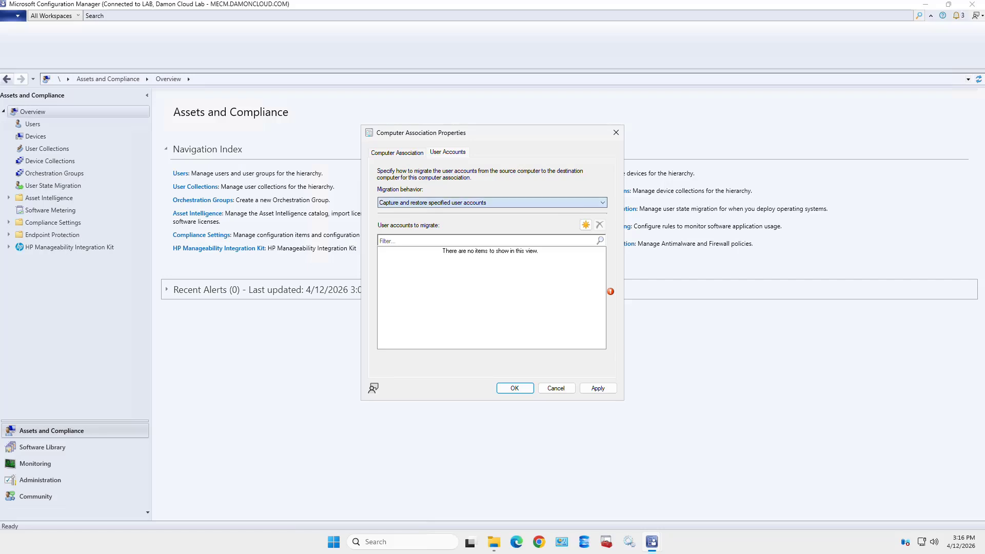
click(492, 202)
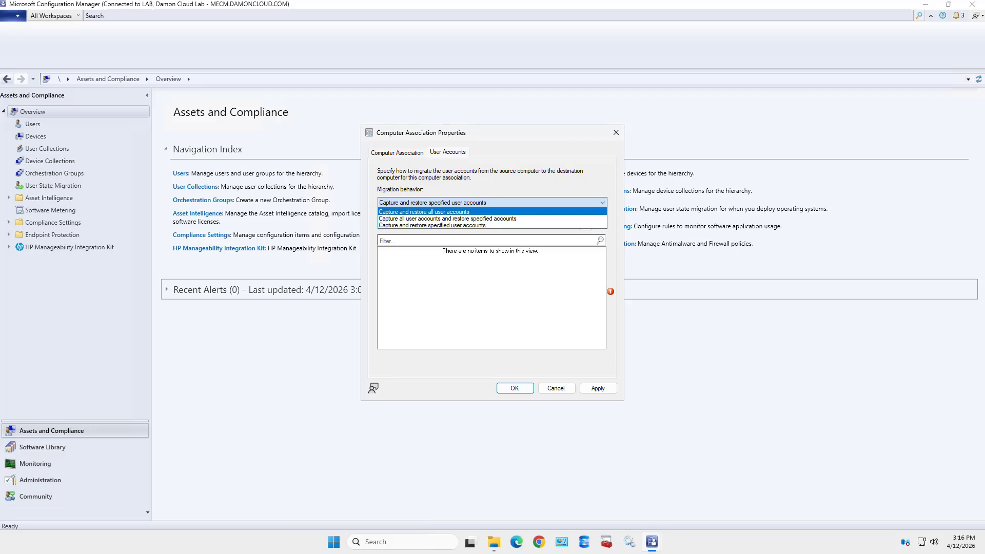
click(462, 212)
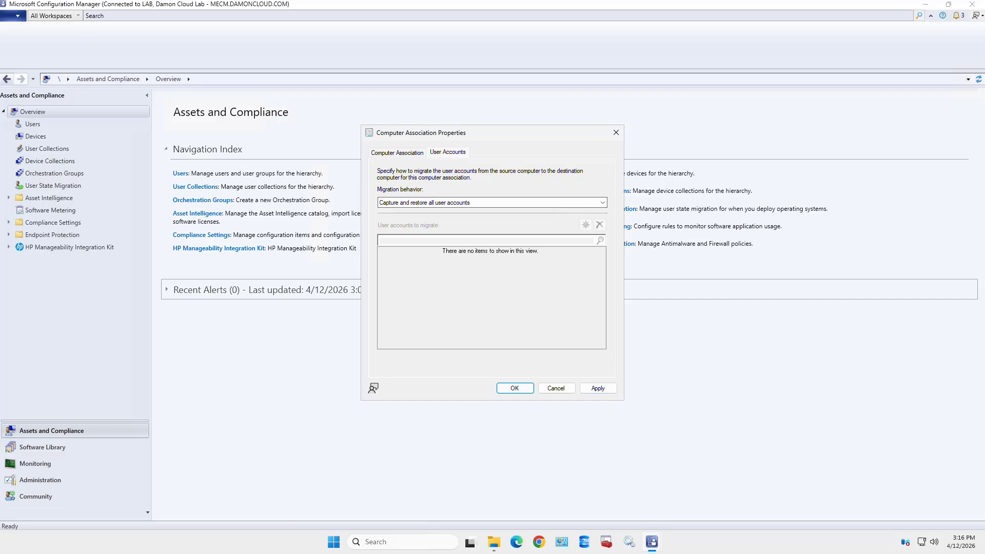
click(492, 202)
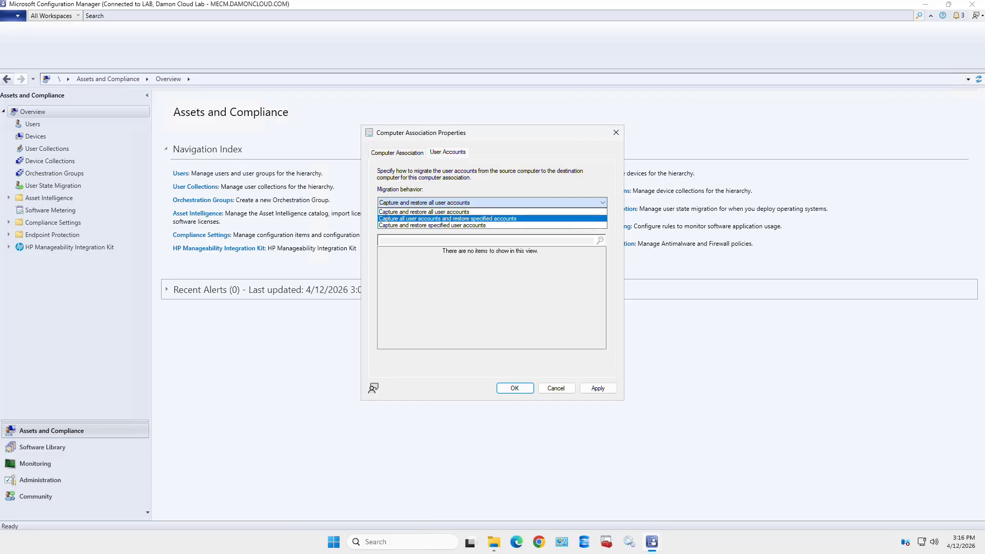
click(441, 225)
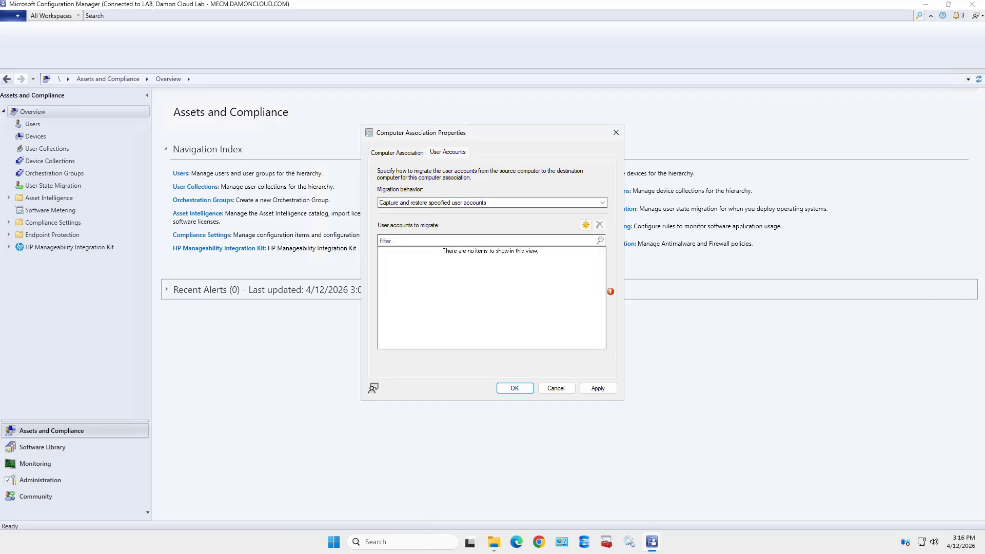
Cancel the Add User Account dialog, then cancel the computer association without saving
click(585, 225)
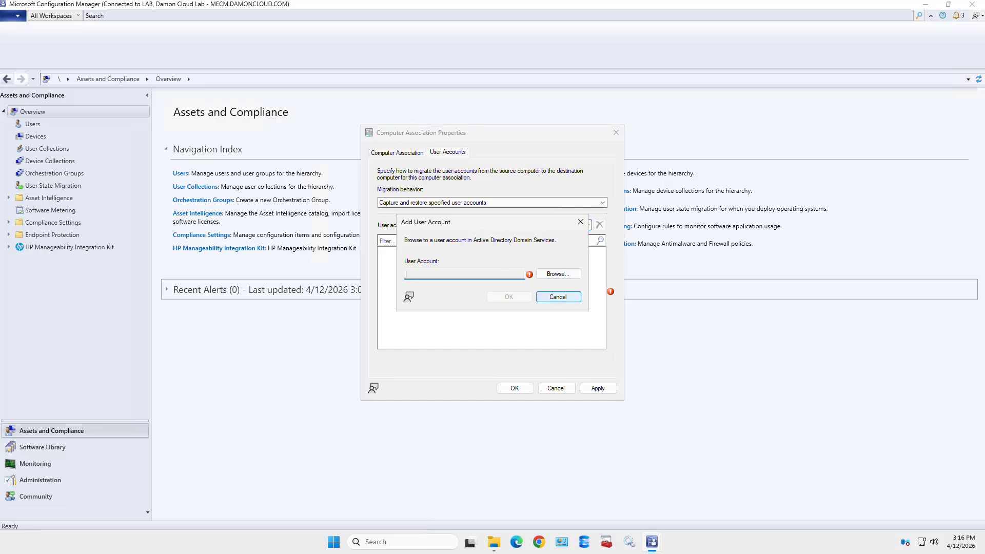
click(558, 297)
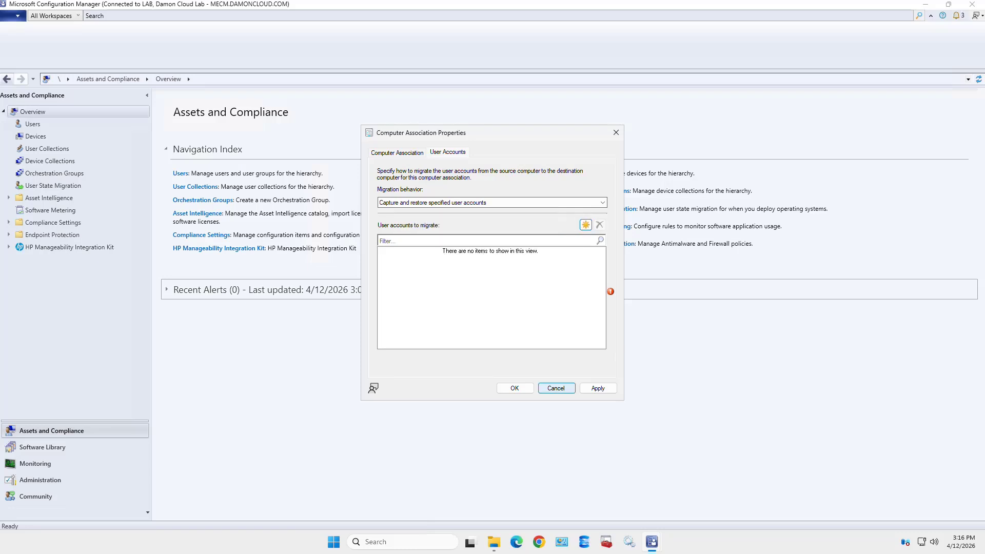
click(556, 388)
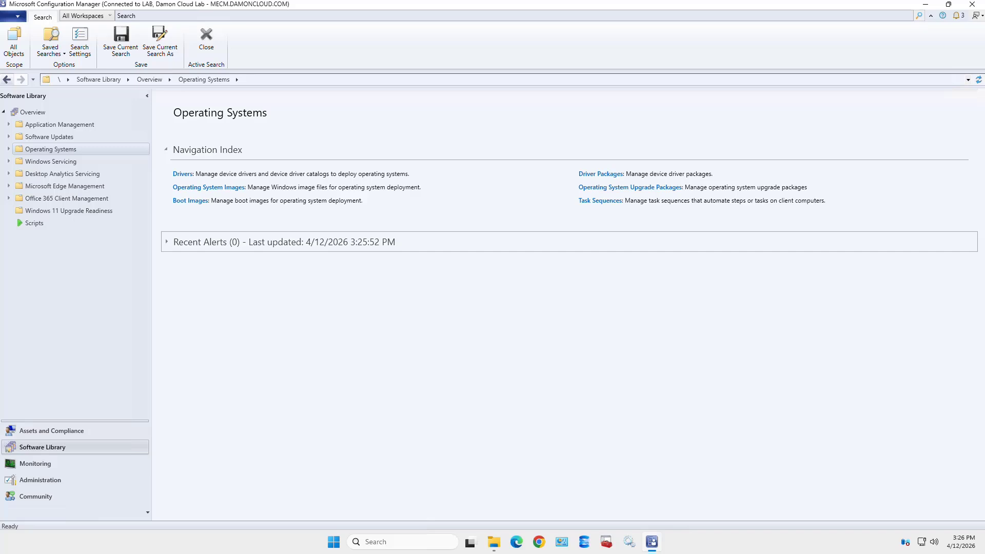
Expand Operating Systems and open Boot Images to see the arm64 and x64 images
click(9, 149)
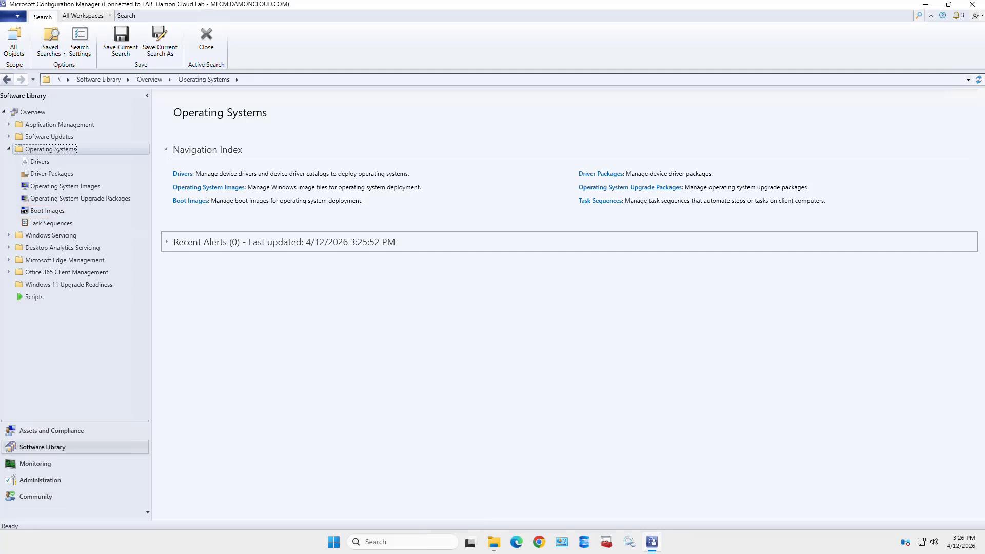
click(47, 211)
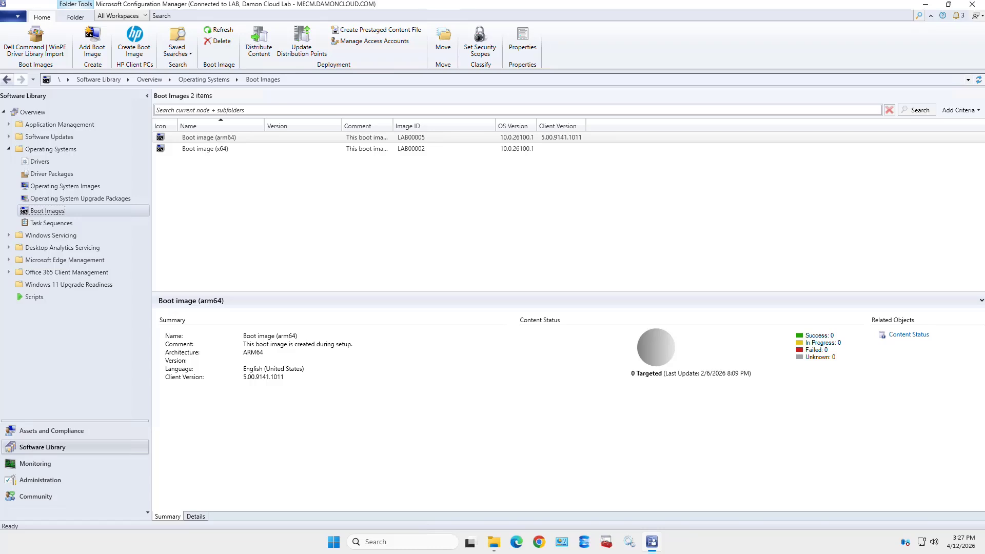
Select Boot image (x64) to show its details, then preview the open File Explorer windows
click(205, 148)
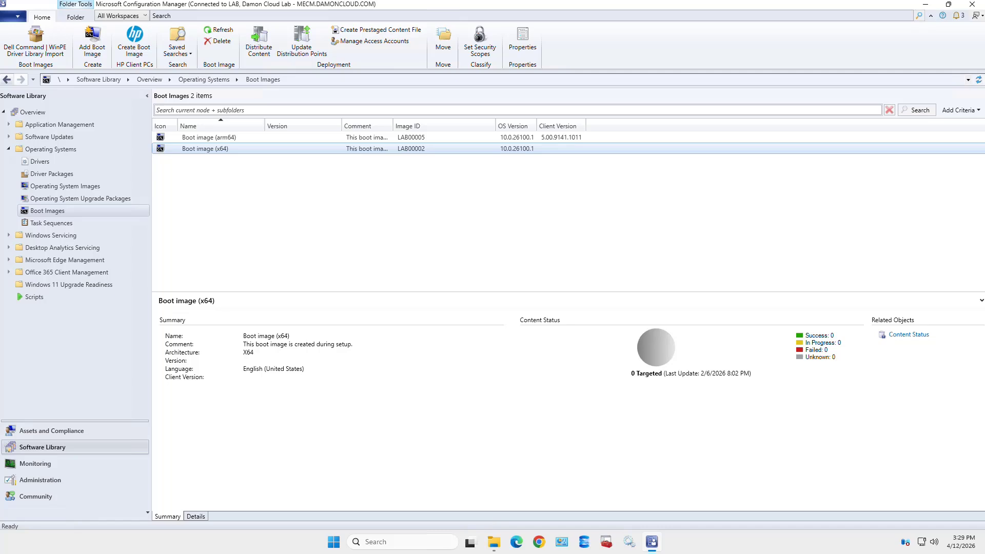
click(494, 542)
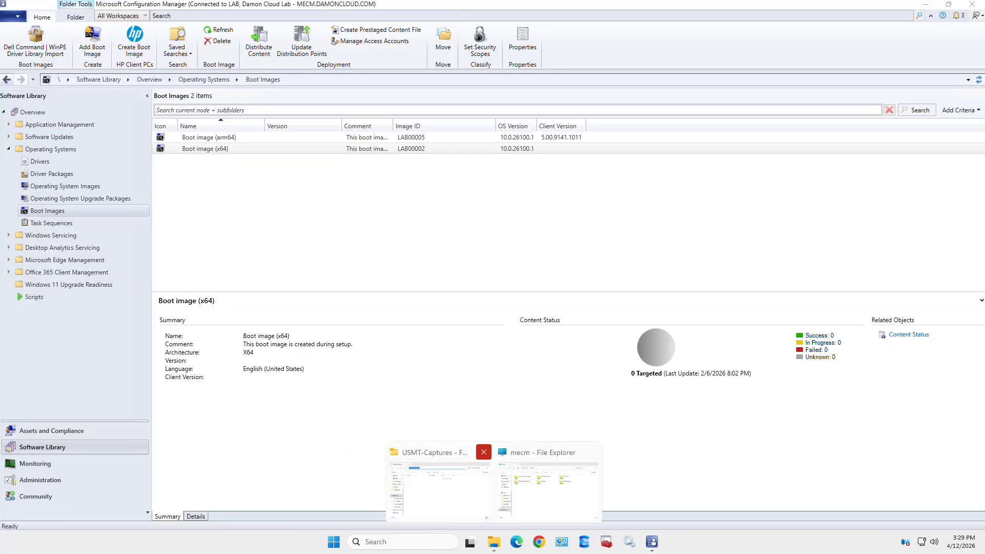
Close the USMT-Captures window and return to the mecm file share window
click(483, 452)
click(493, 490)
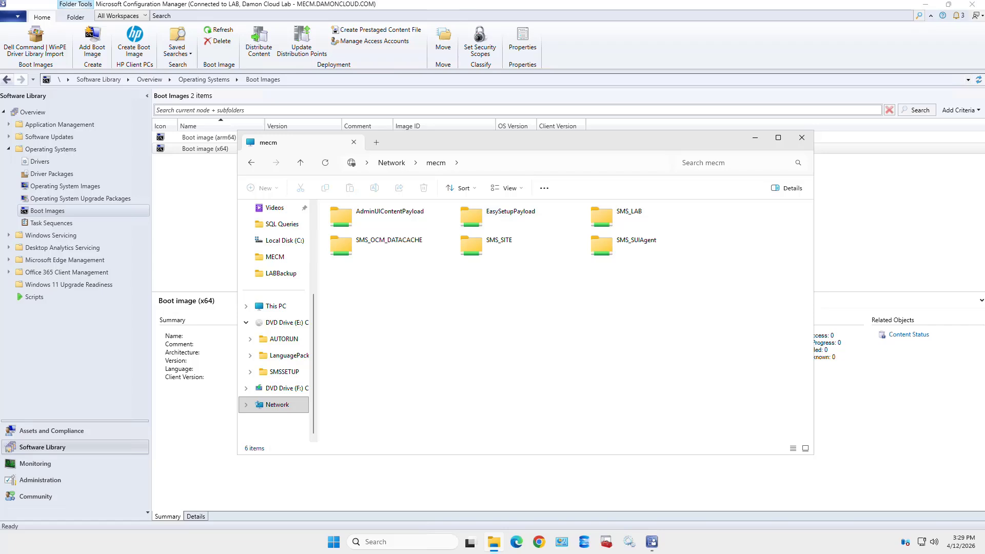
click(552, 163)
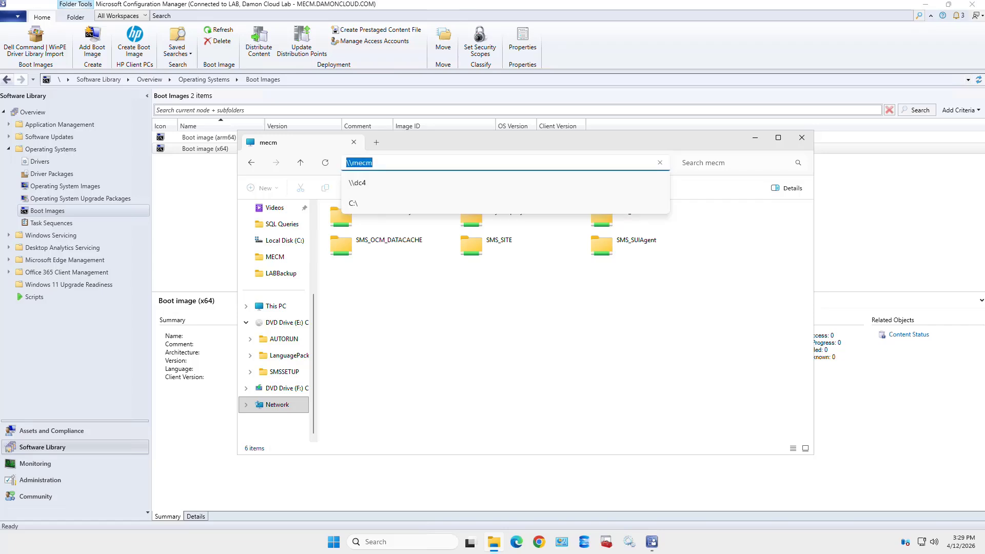
click(551, 163)
key(Return)
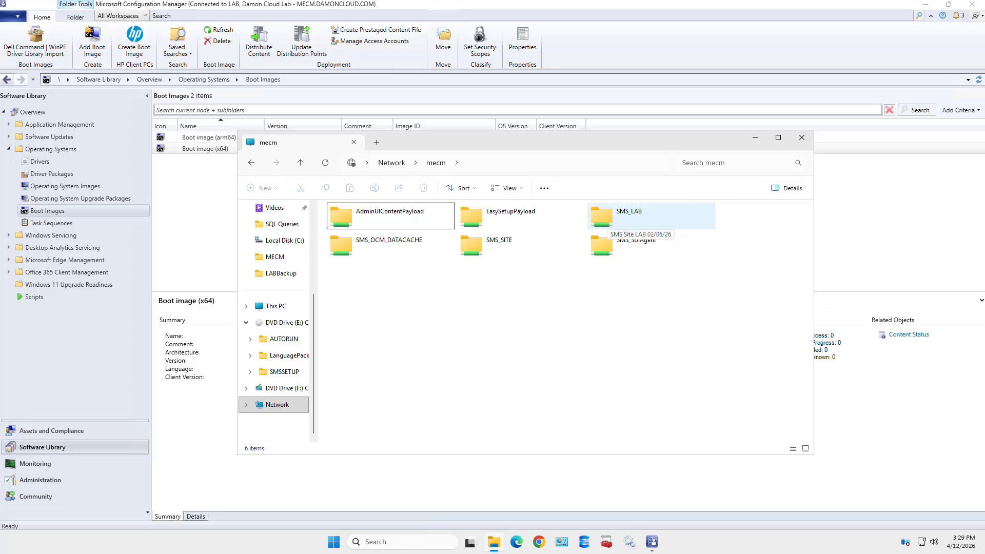
Browse SMS_LAB > OSD > boot > x64 to show boot.LAB00002.wim and boot.wim
double_click(629, 216)
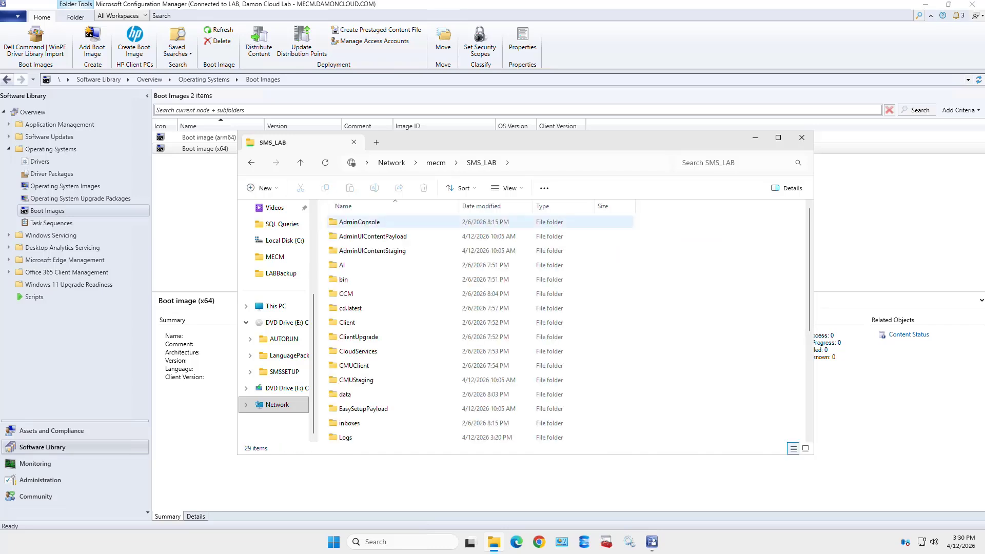
scroll(564, 323, down, 3)
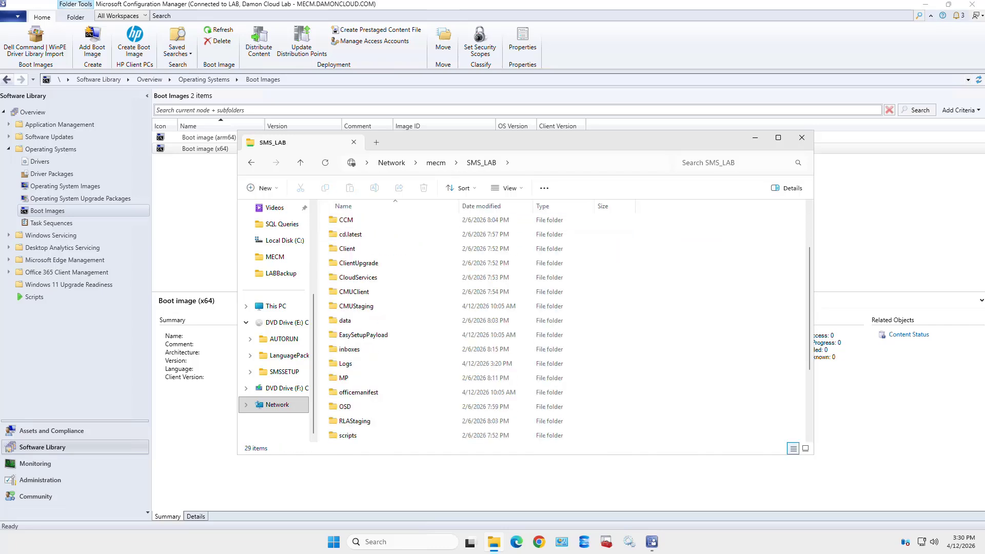
scroll(564, 323, down, 1)
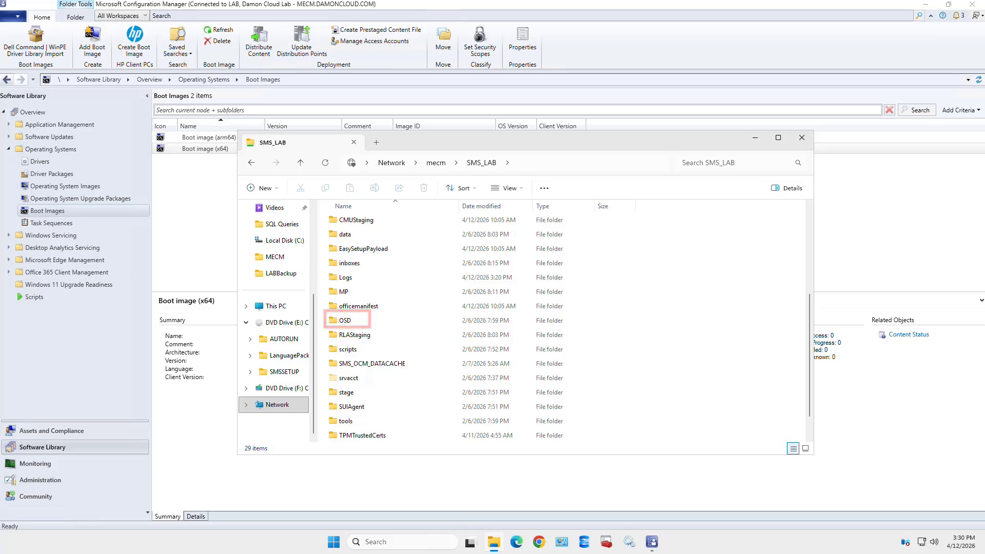
double_click(345, 321)
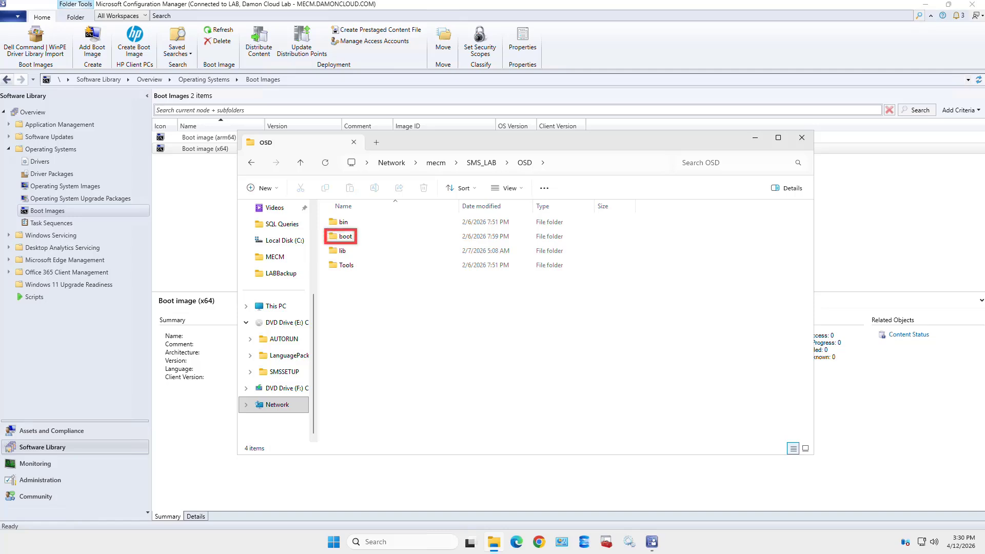
double_click(345, 237)
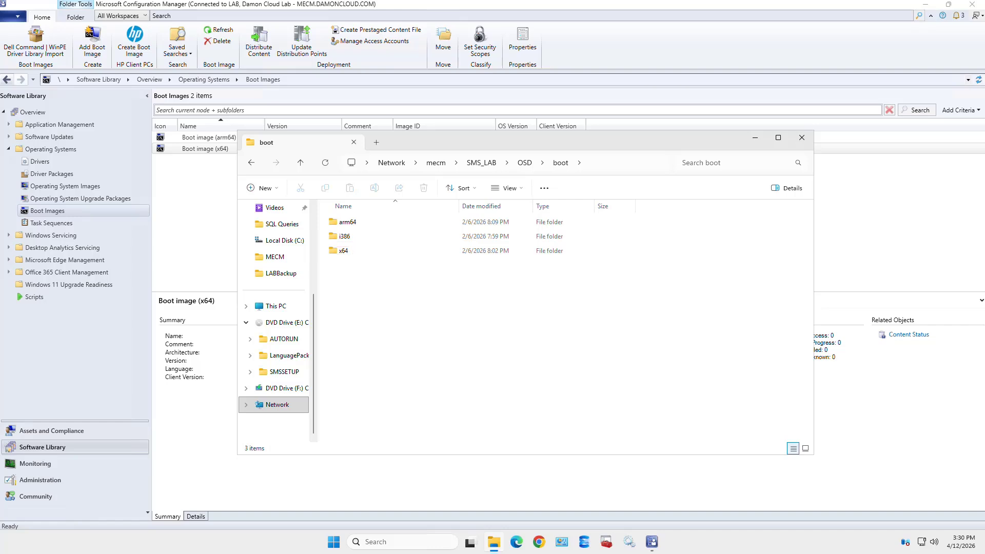
double_click(343, 251)
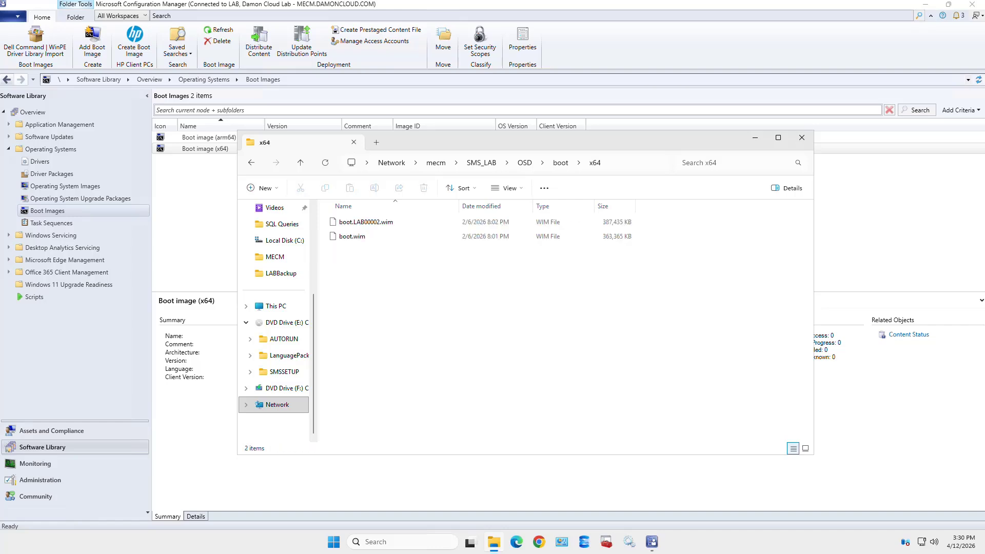
Select boot.LAB00002.wim to check its size (387,435 KB)
click(366, 222)
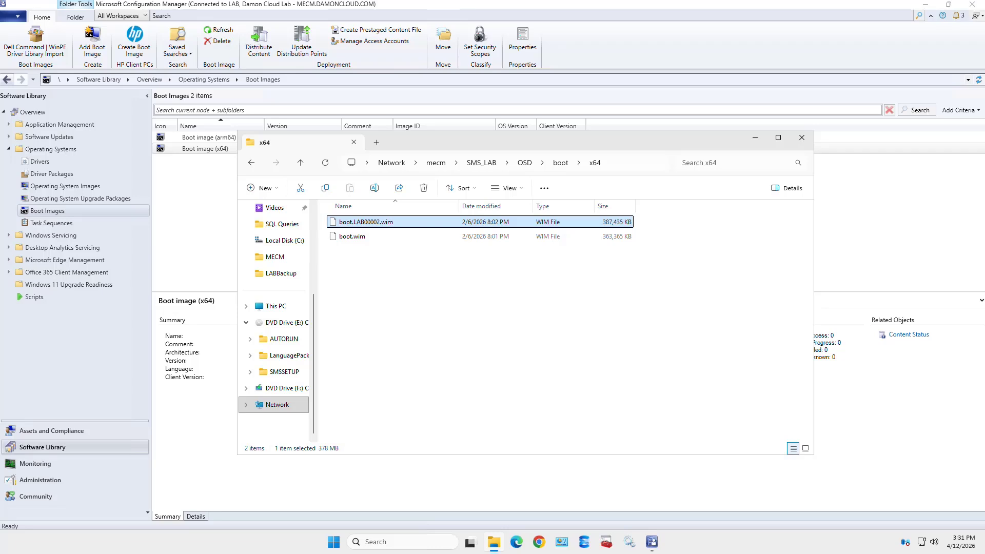
Back in Configuration Manager, select Boot image (x64) and bring up its context menu
click(200, 220)
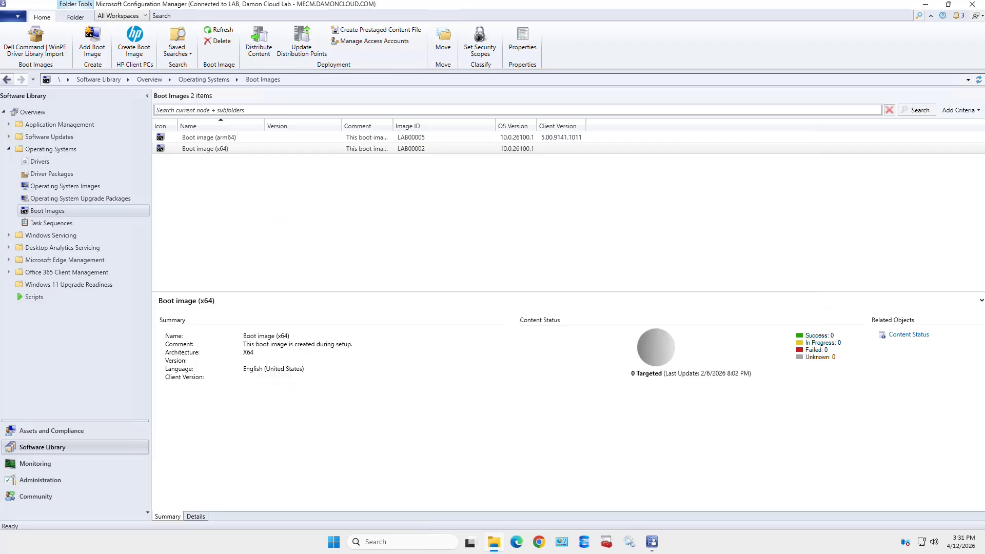
click(205, 148)
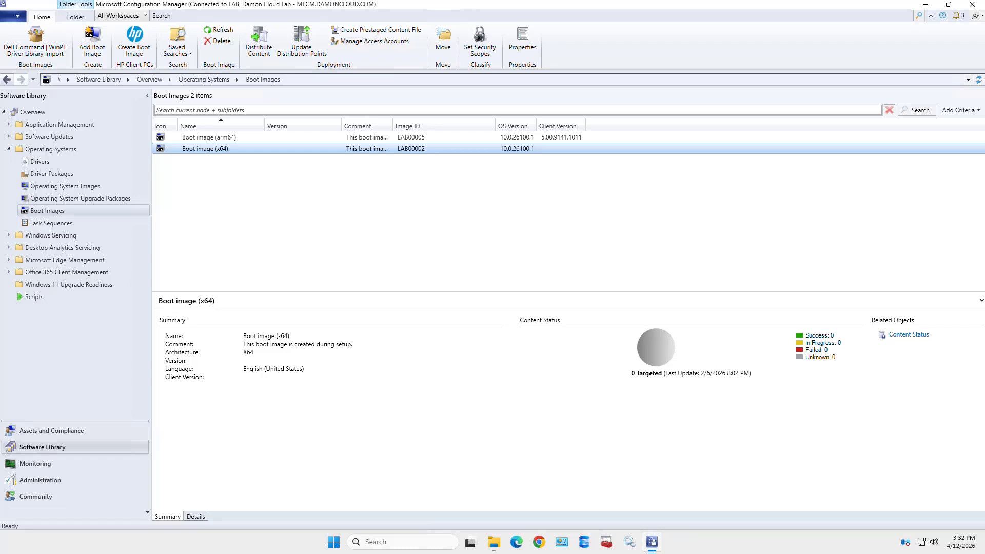
right_click(225, 149)
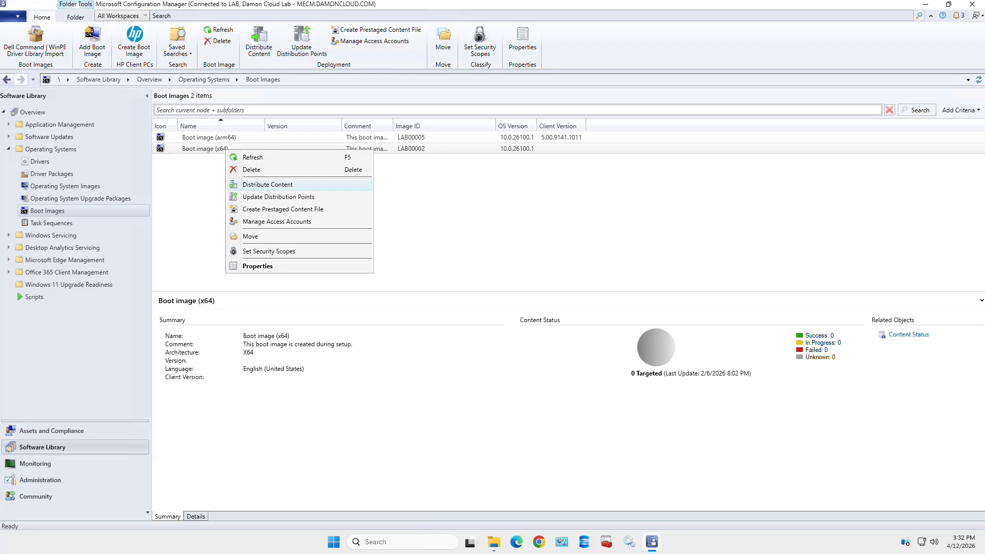
Start Distribute Content for Boot image (x64), trying then abandoning the All Distribution Points group
key(Return)
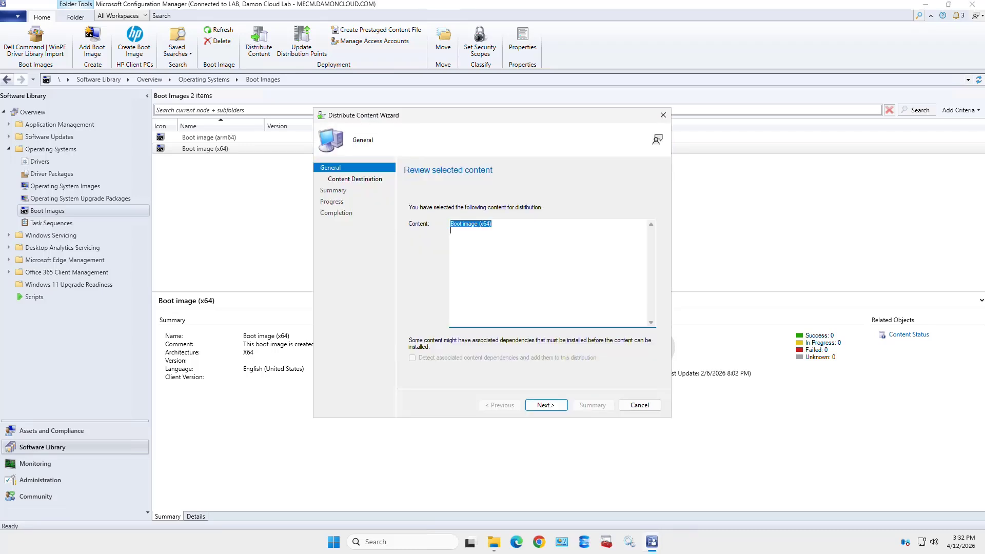
key(Return)
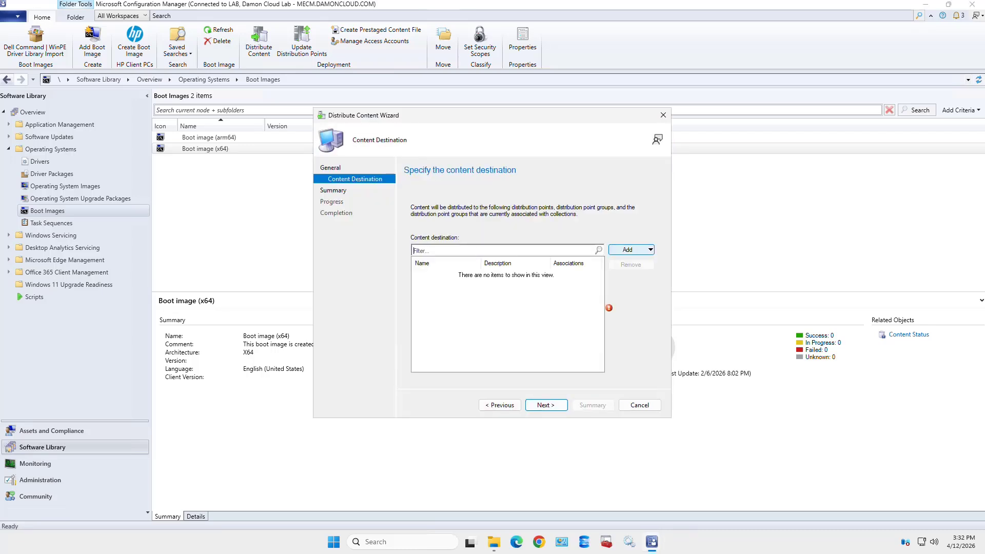
click(631, 250)
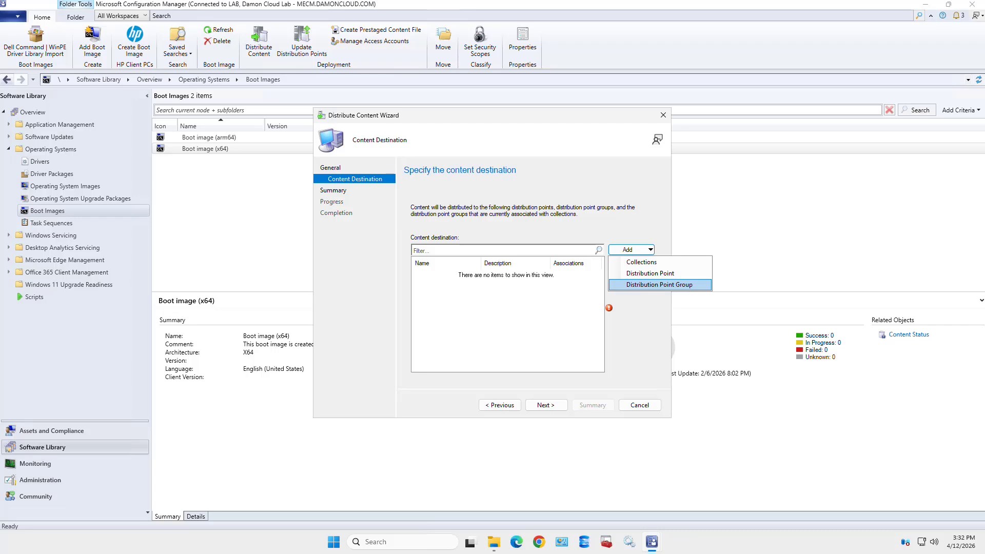
click(659, 284)
click(386, 227)
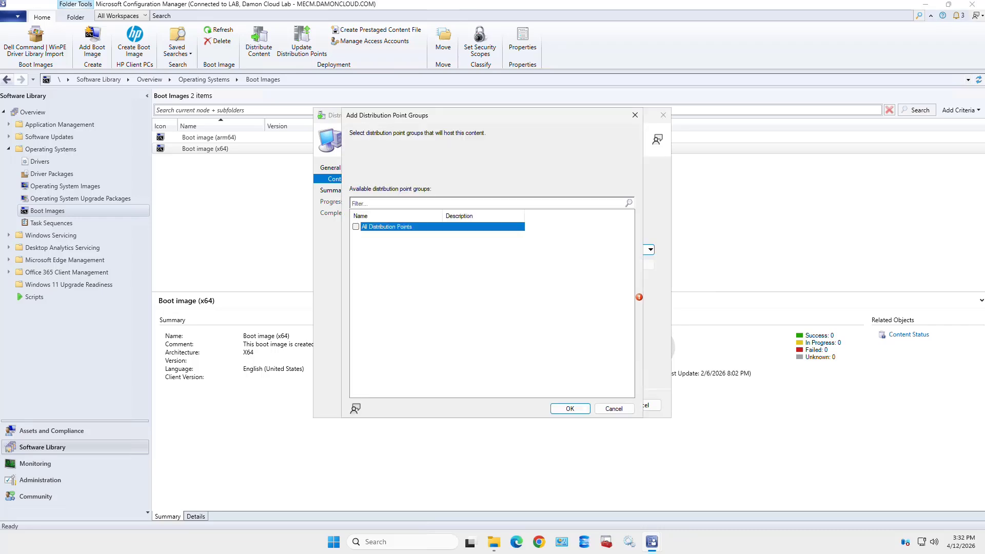
key(space)
click(613, 408)
Add MECM.DAMONCLOUD.COM as the distribution point and finish the distribution wizard
click(631, 250)
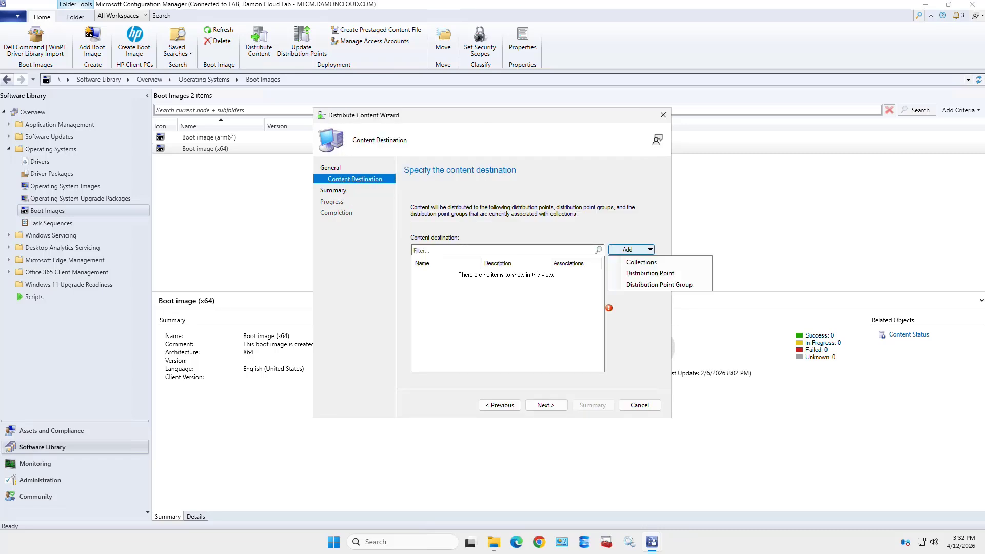
click(649, 273)
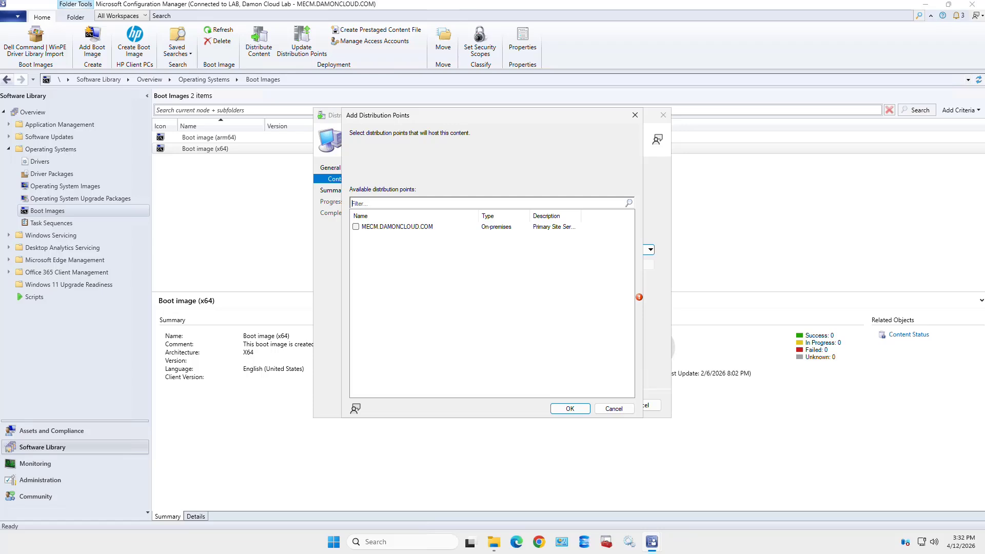
click(356, 227)
click(569, 408)
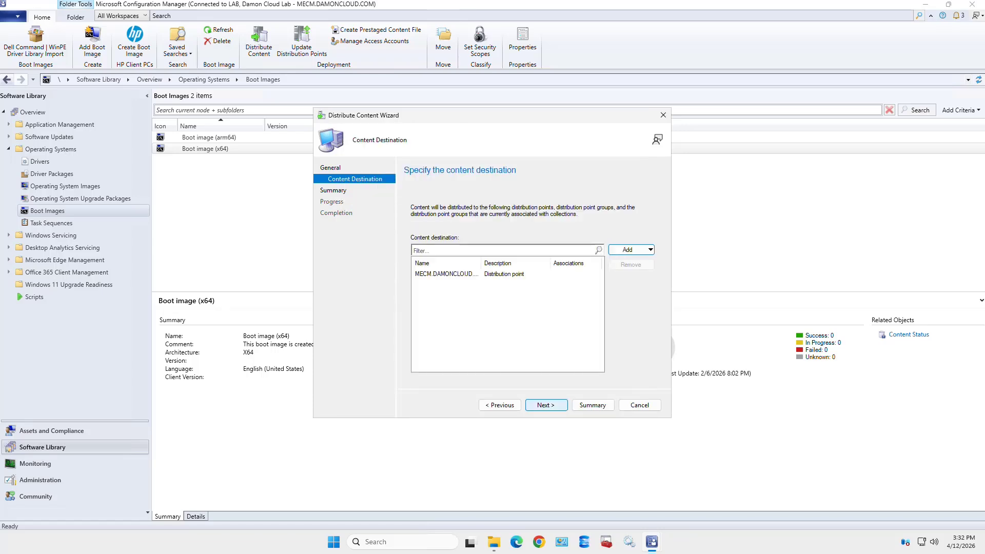
click(545, 405)
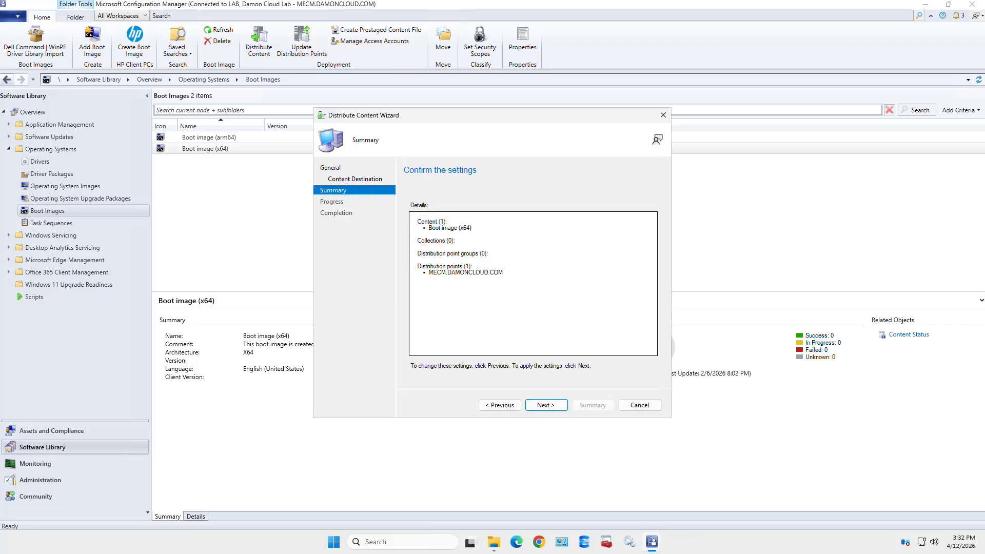
click(545, 404)
key(Return)
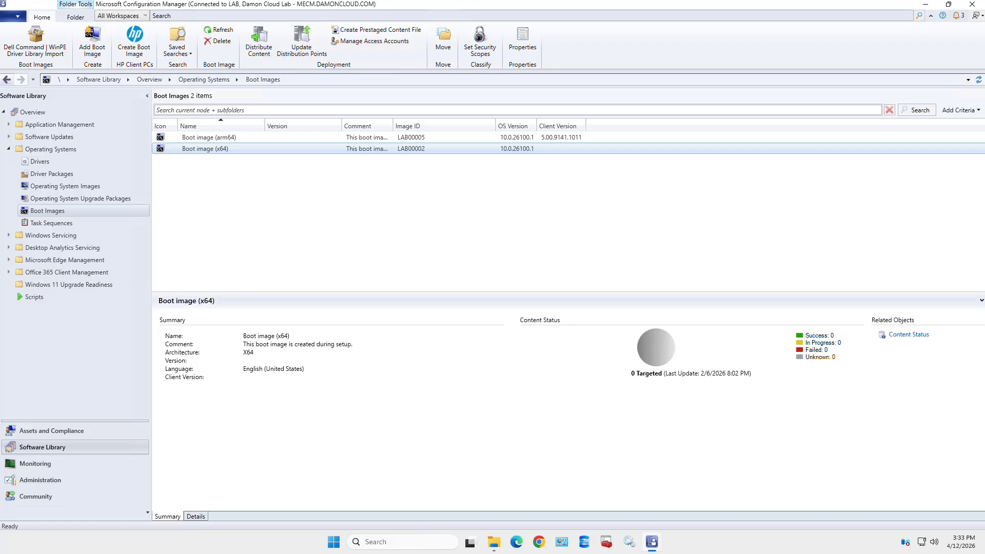
Open Boot image (x64) Properties on the Drivers tab, showing an empty driver list
right_click(231, 149)
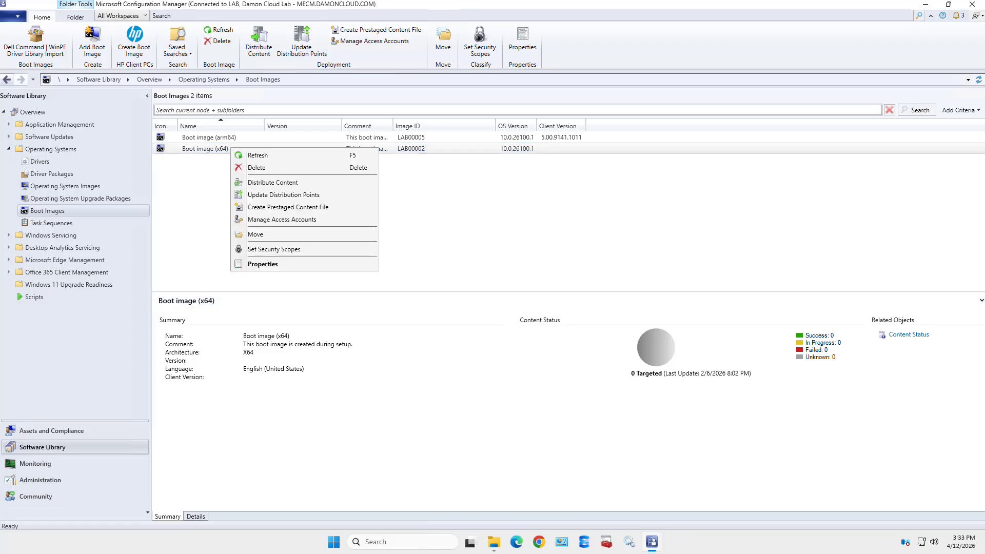
click(262, 264)
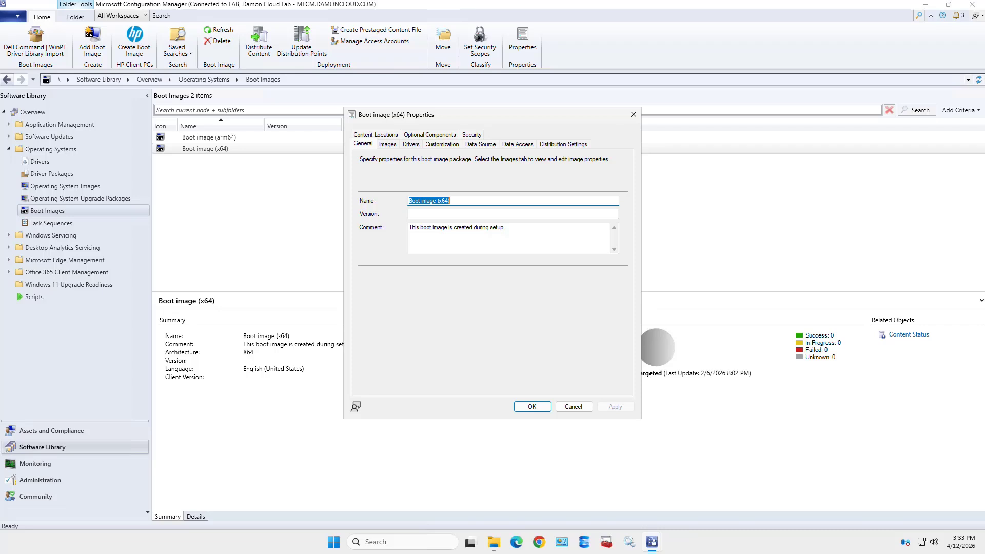
click(410, 144)
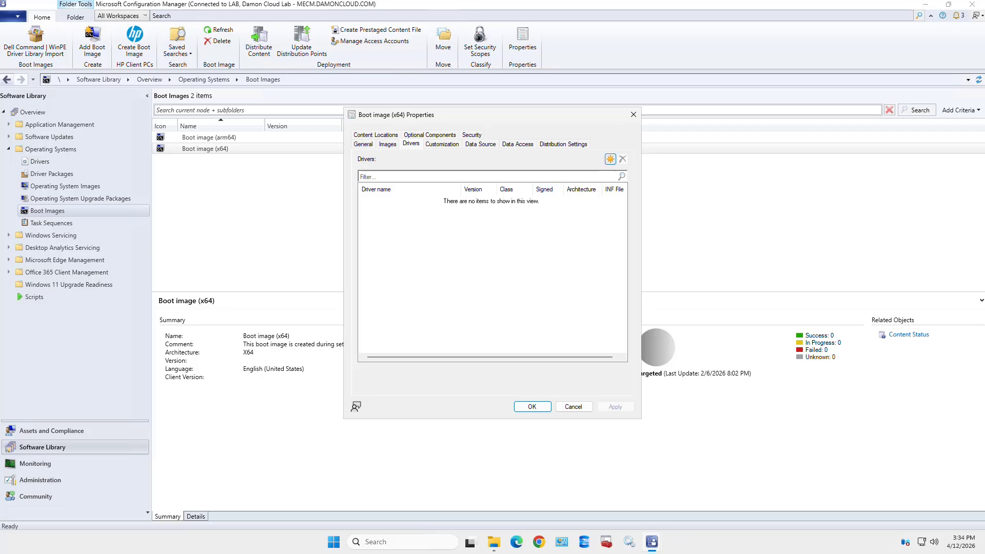
click(609, 159)
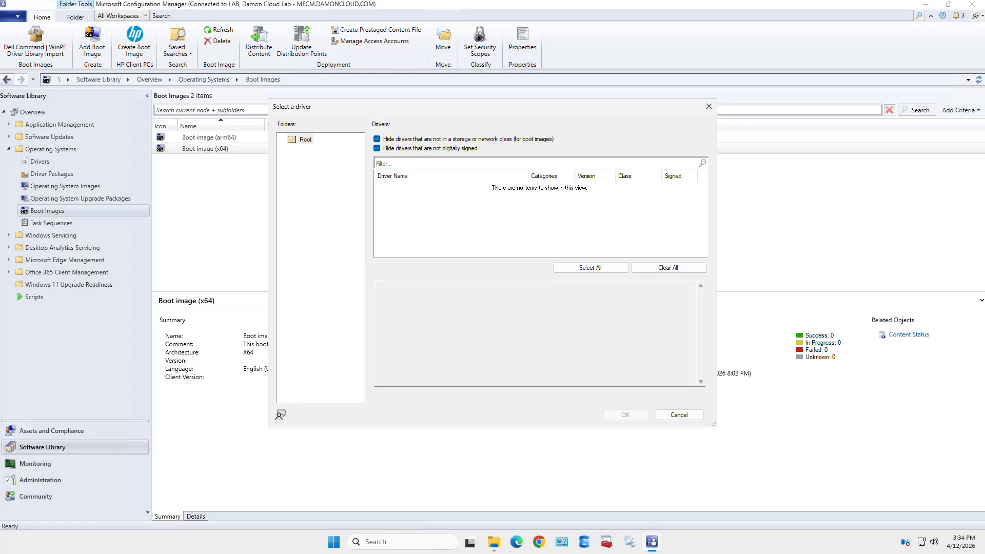
click(679, 415)
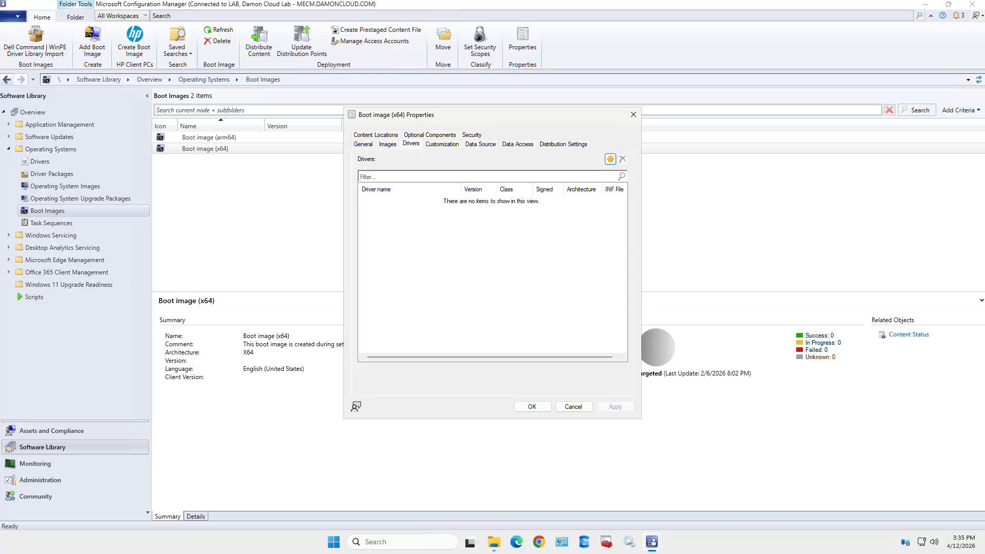
Show the Boot image (x64) Data Source page with its image path and PXE deployment enabled
click(480, 144)
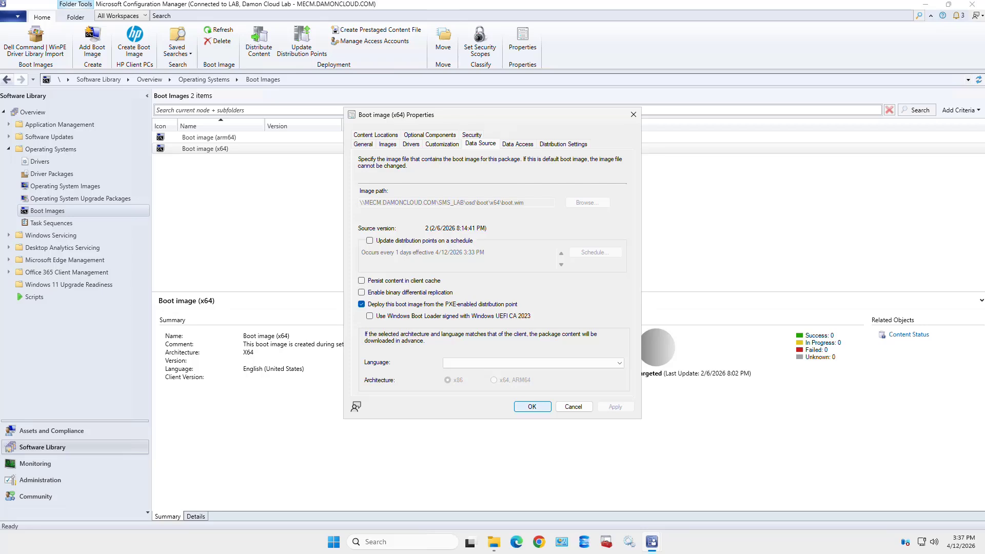
Close the Boot image (x64) properties and switch to the Operating System Images list
click(533, 407)
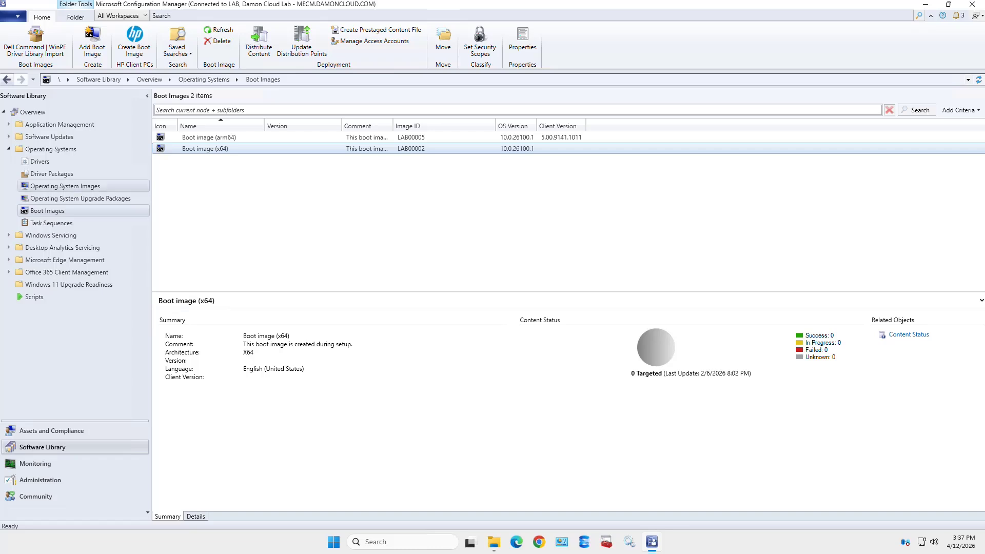
click(65, 187)
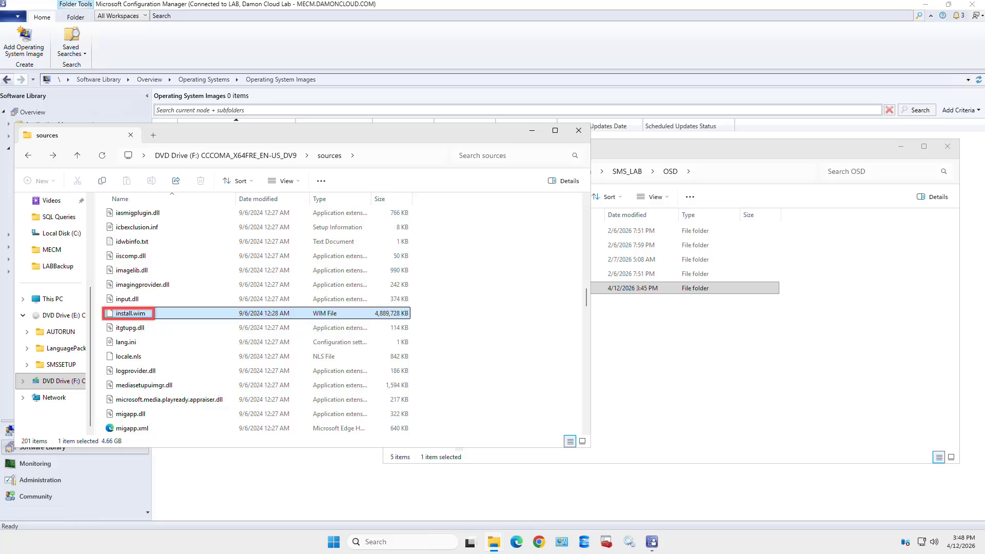
Copy install.wim into the OSD share's Windows 11 24H2 folder, then close Computer Management
right_click(208, 312)
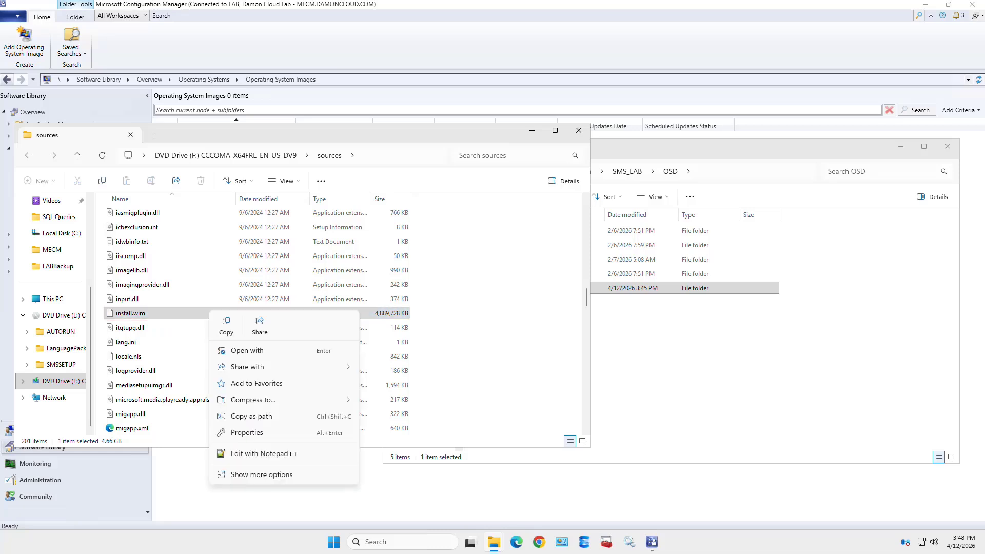
click(225, 324)
click(646, 288)
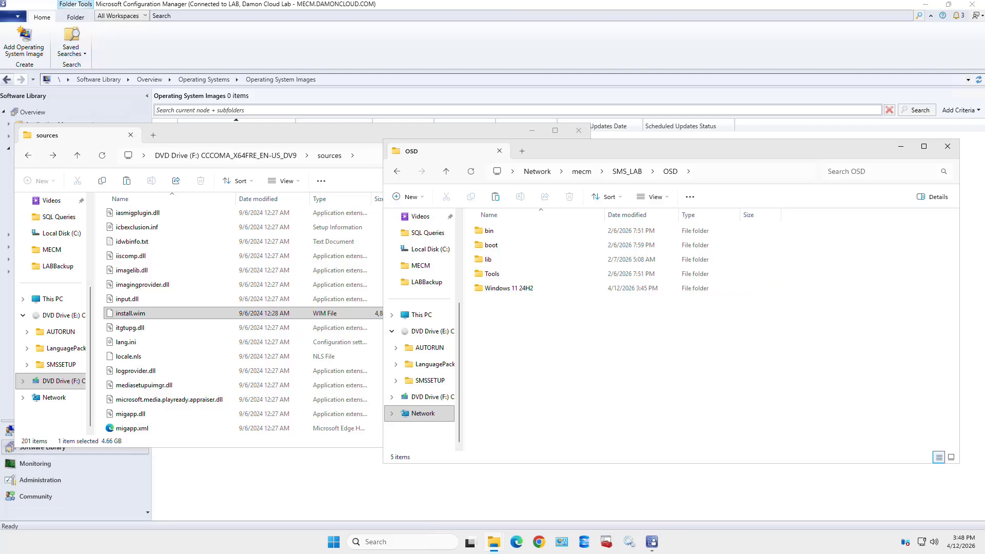
double_click(636, 288)
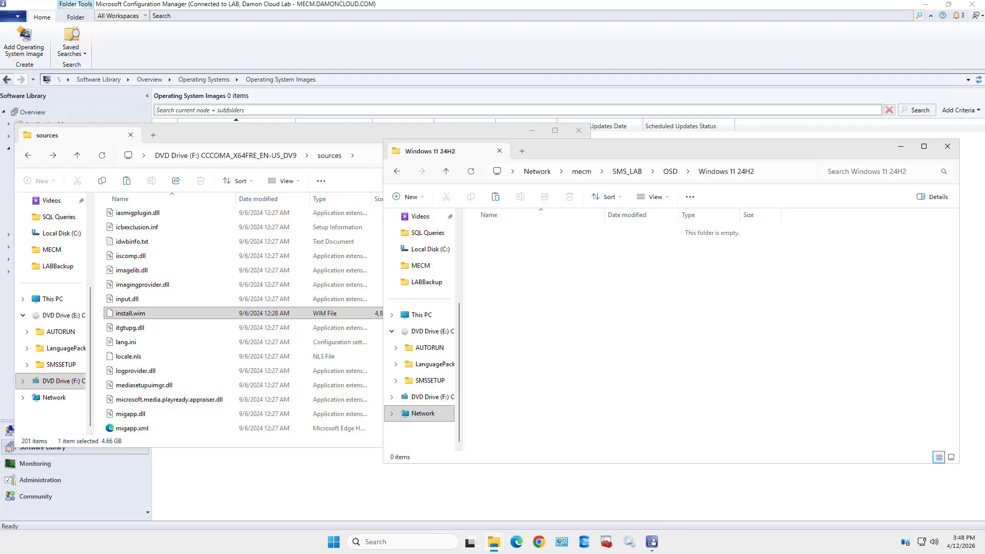
right_click(533, 313)
click(548, 327)
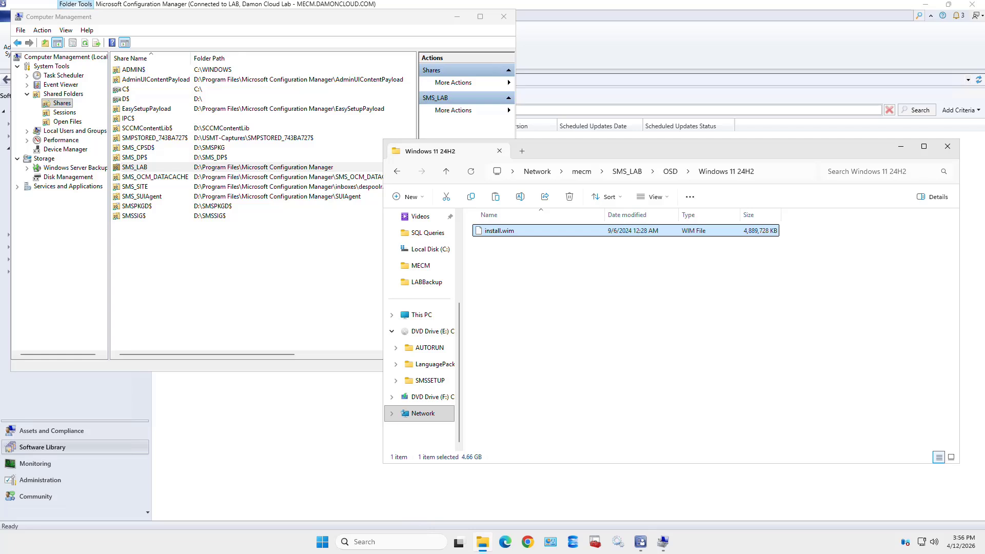
click(504, 17)
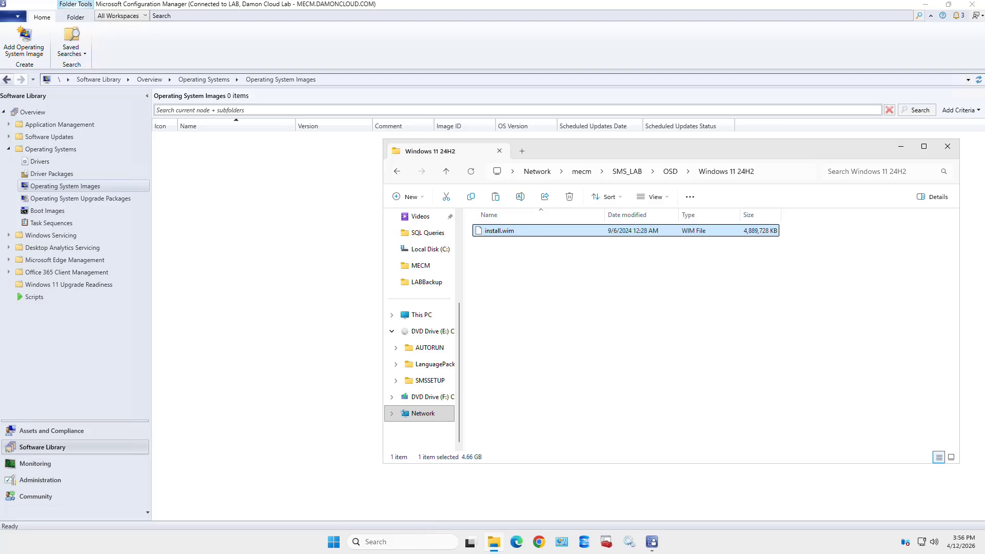
Copy the Windows 11 24H2 folder's network path and launch Add Operating System Image
click(784, 171)
key(ctrl+c)
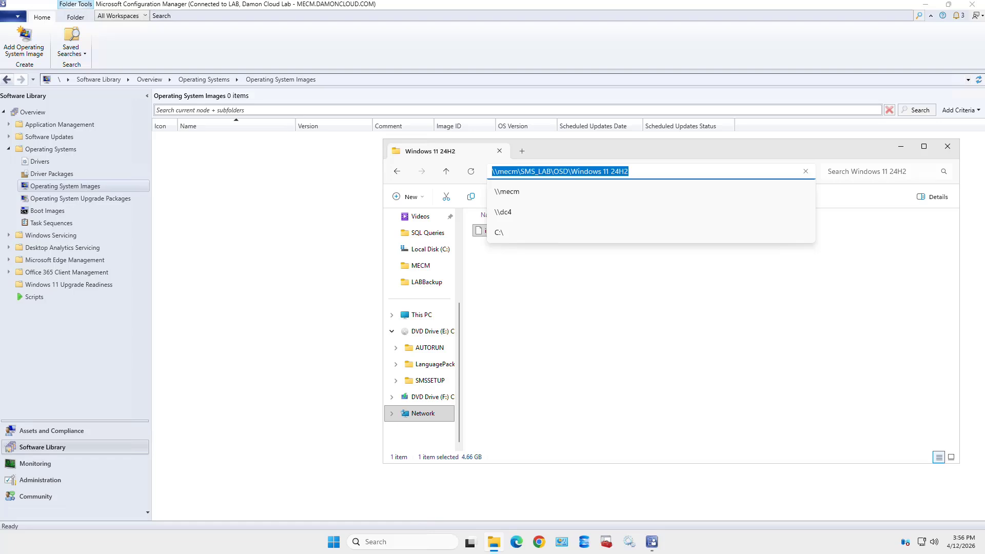
click(900, 146)
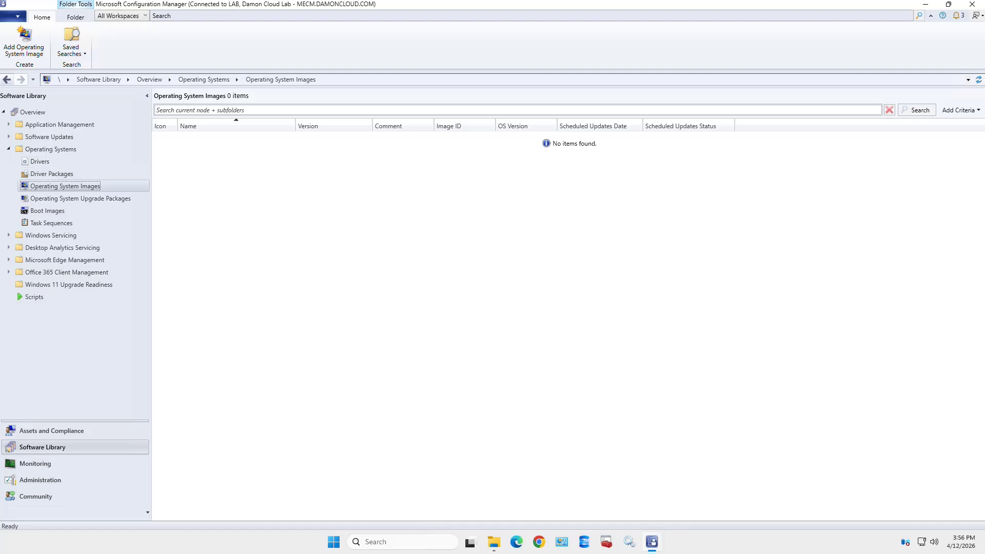
right_click(92, 186)
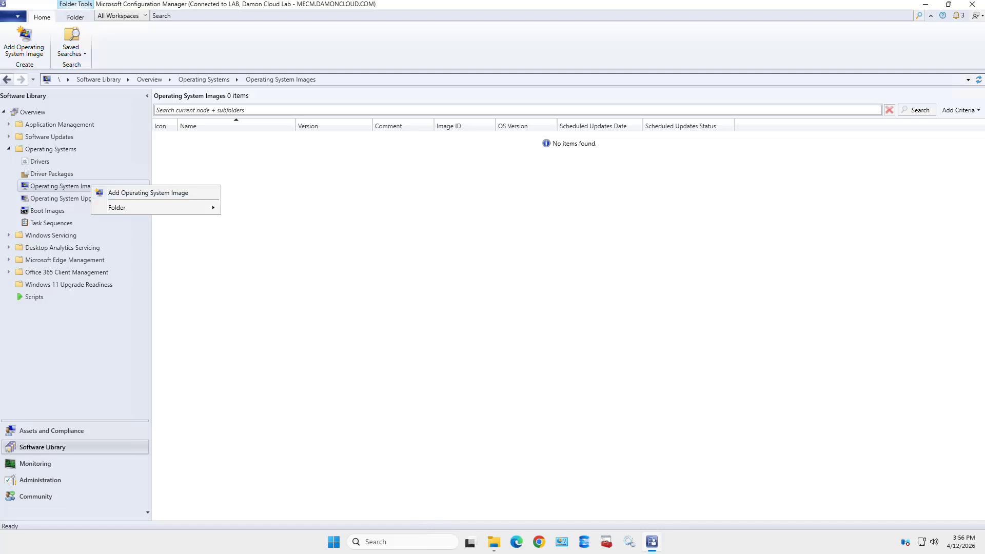
key(Escape)
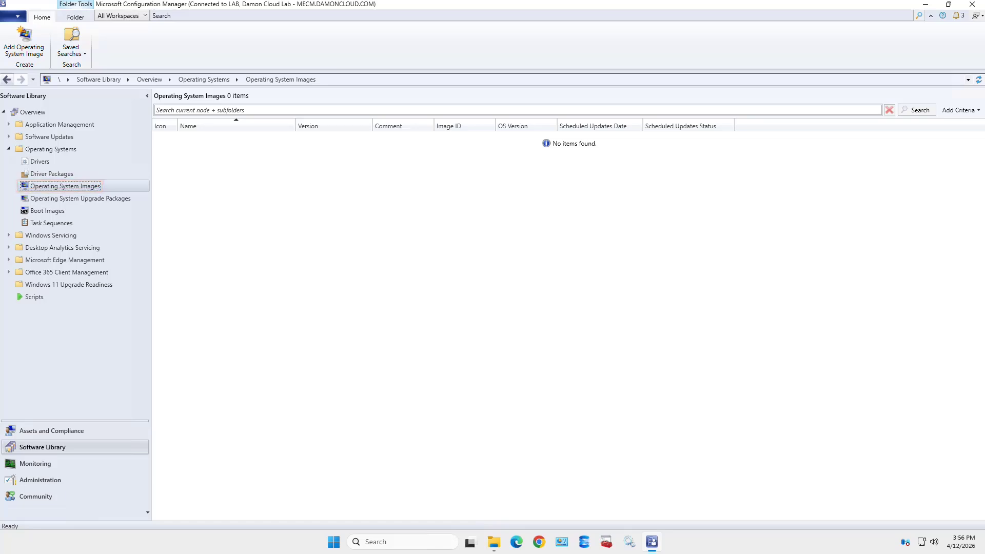
right_click(117, 186)
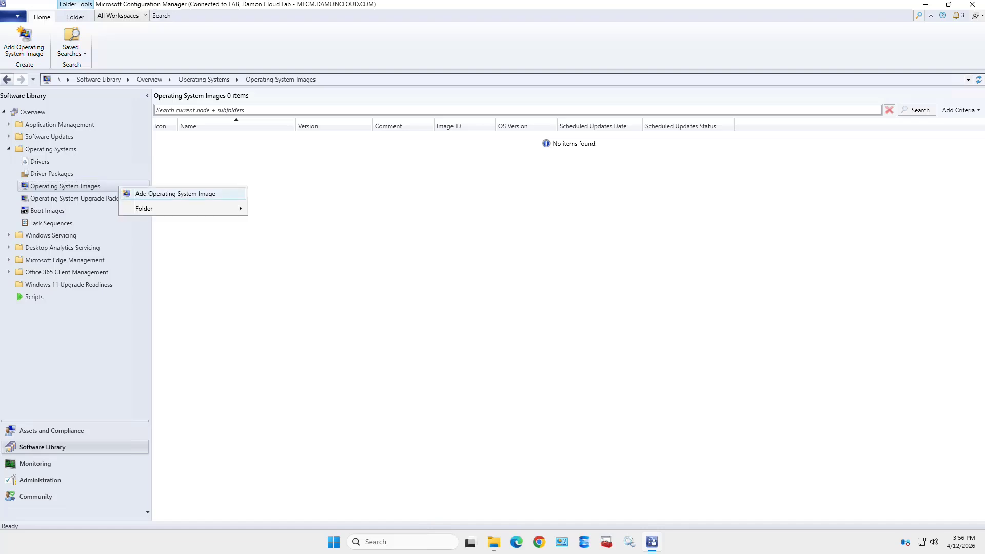
click(175, 193)
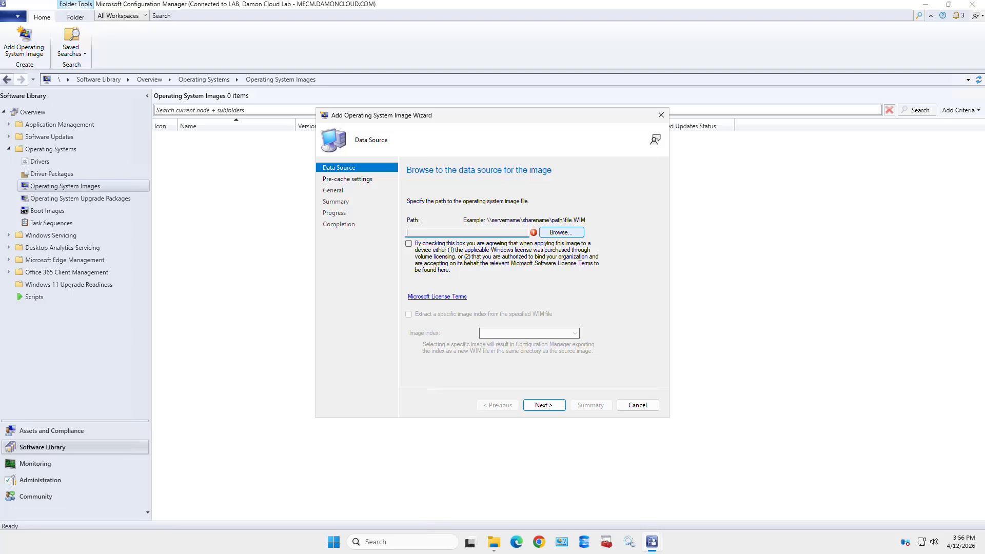
Browse to the pasted Windows 11 24H2 share path and select install.wim as the source
click(560, 232)
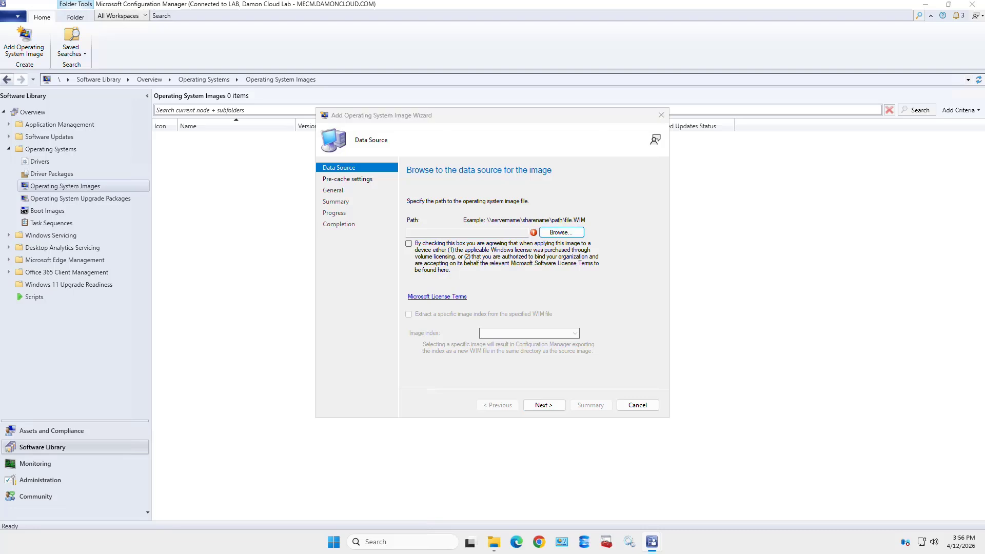
key(alt+d)
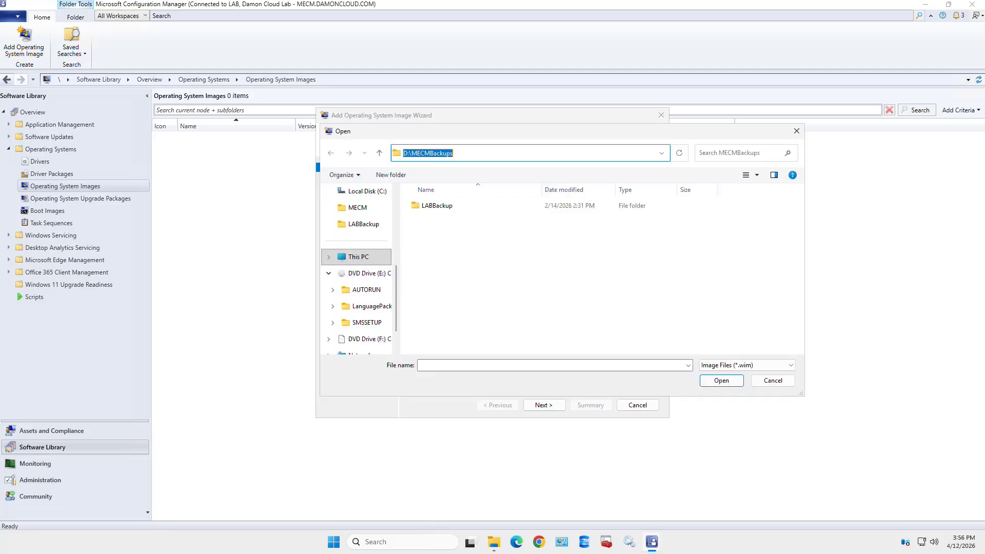
key(ctrl+v)
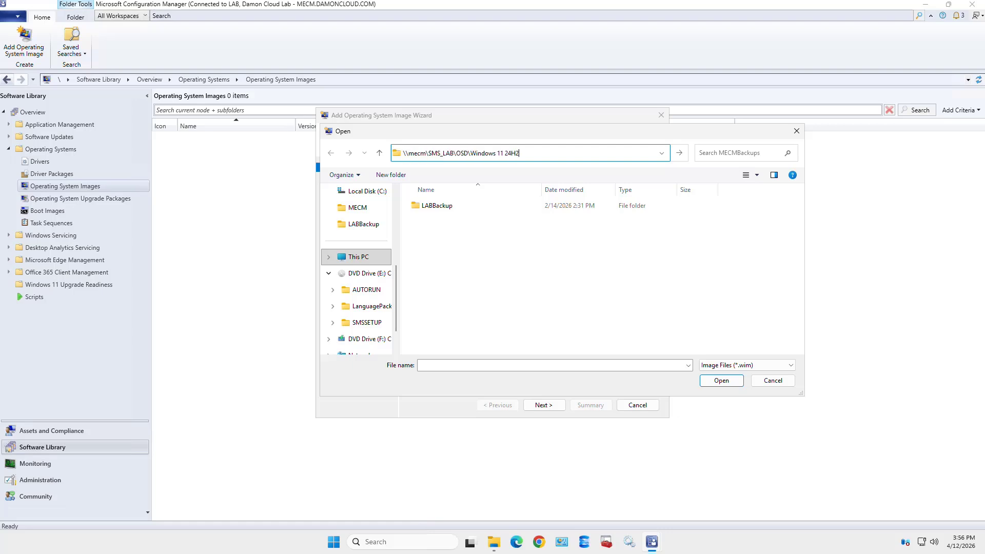
key(Return)
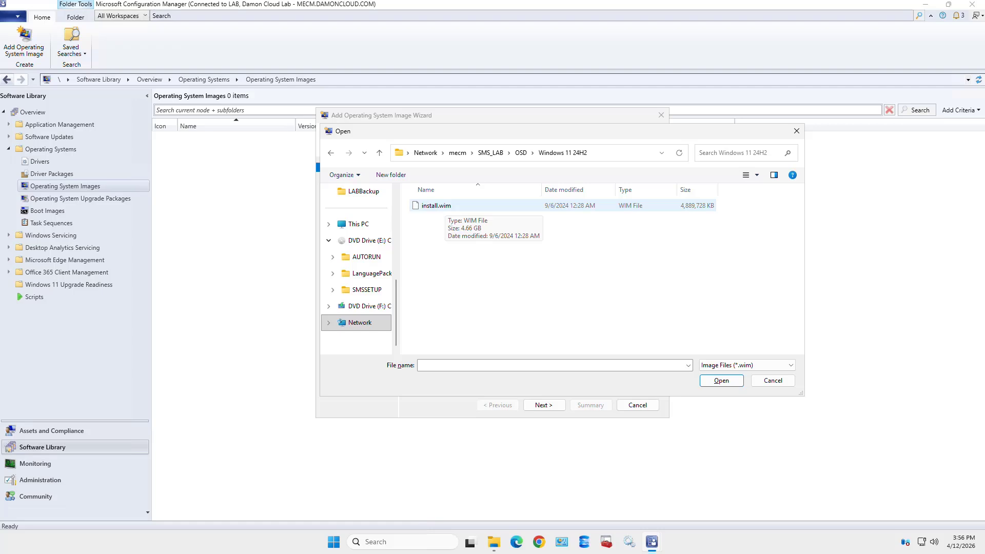
click(444, 205)
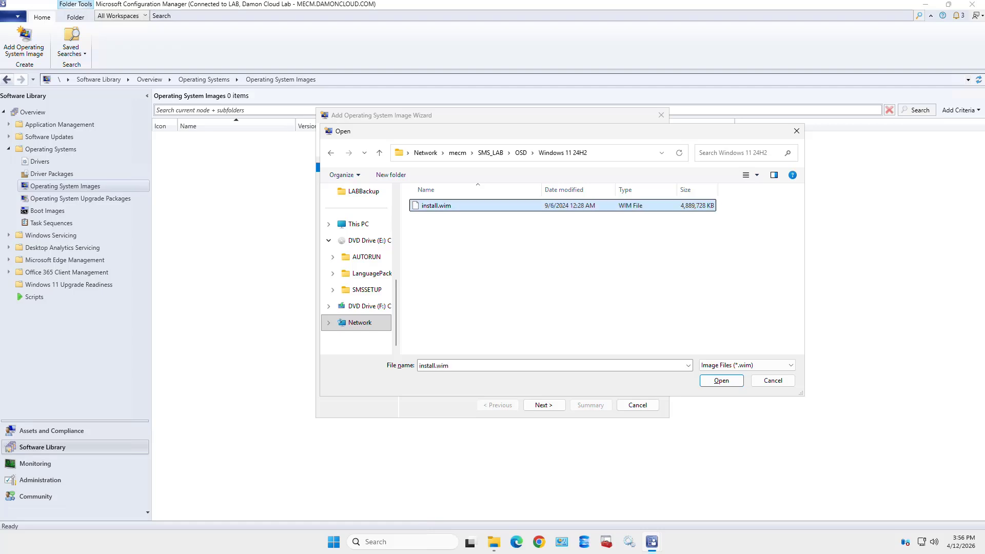
click(721, 380)
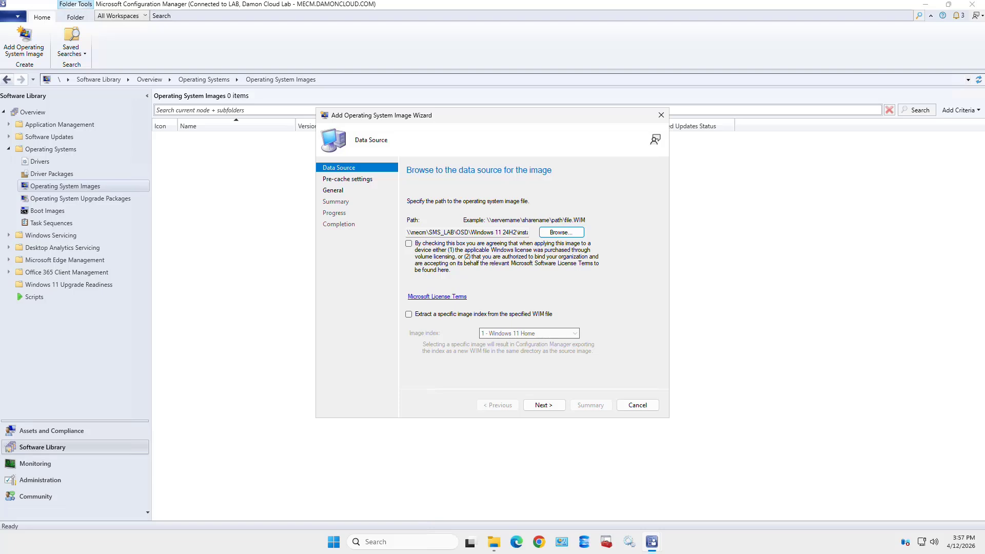
Extract only image index 6 - Windows 11 Pro and accept the licence terms
click(408, 243)
click(409, 314)
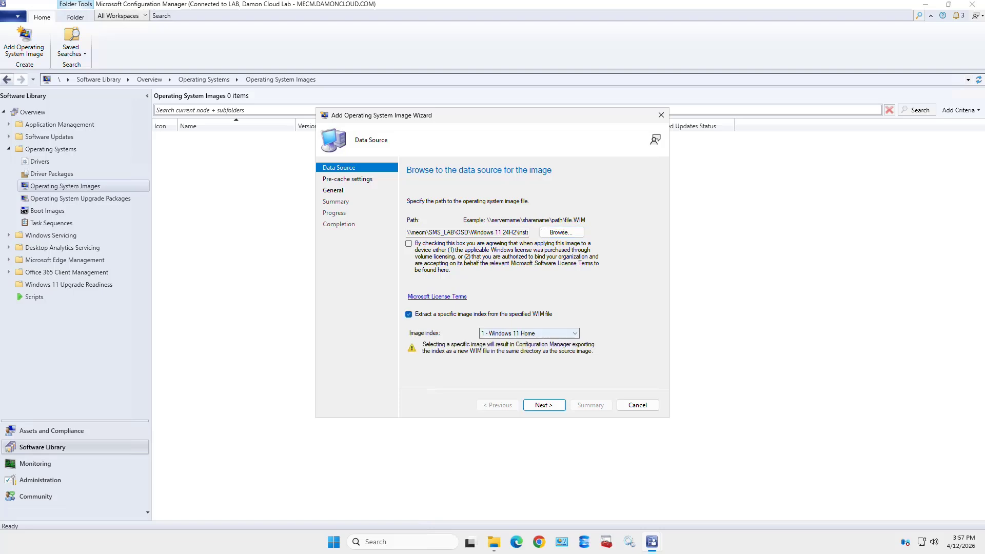
click(529, 333)
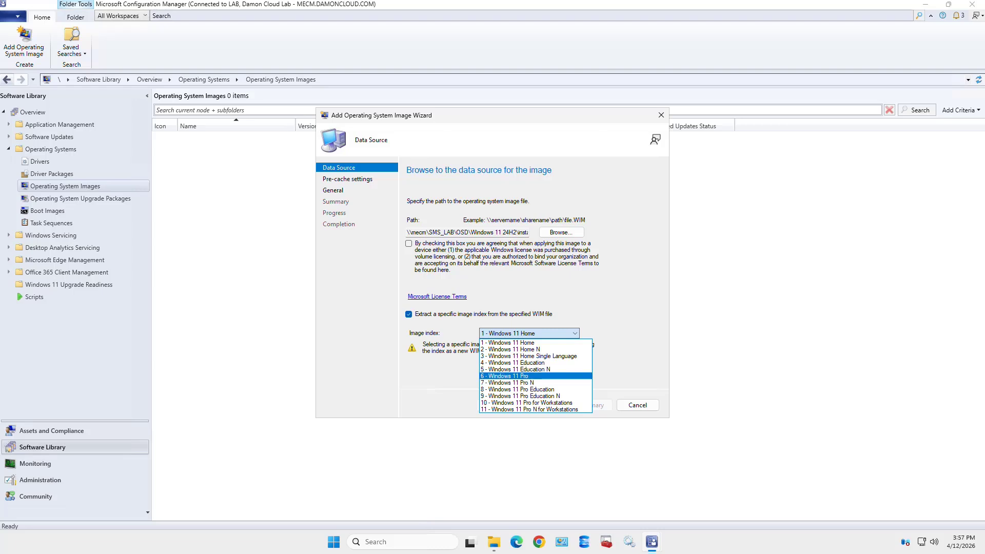
click(505, 376)
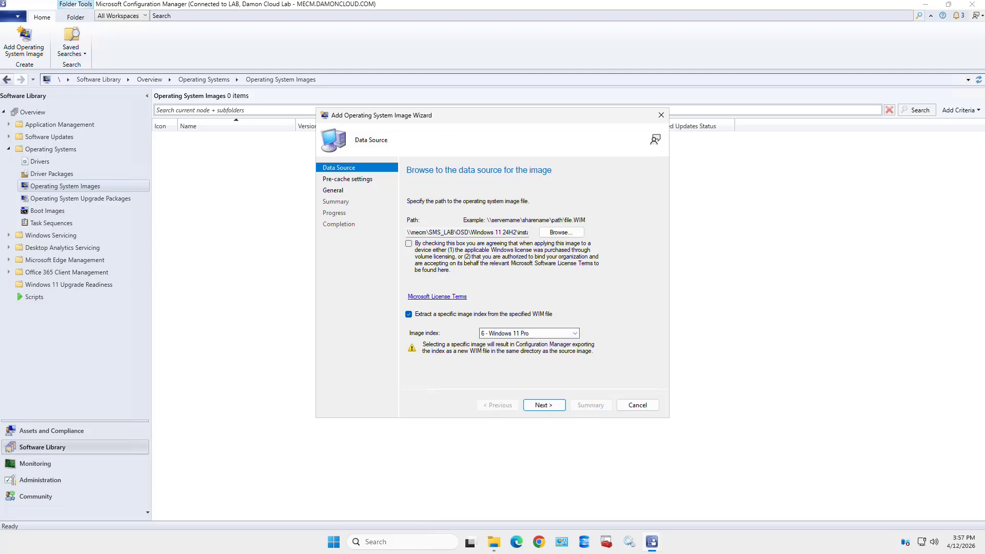
click(409, 243)
click(529, 334)
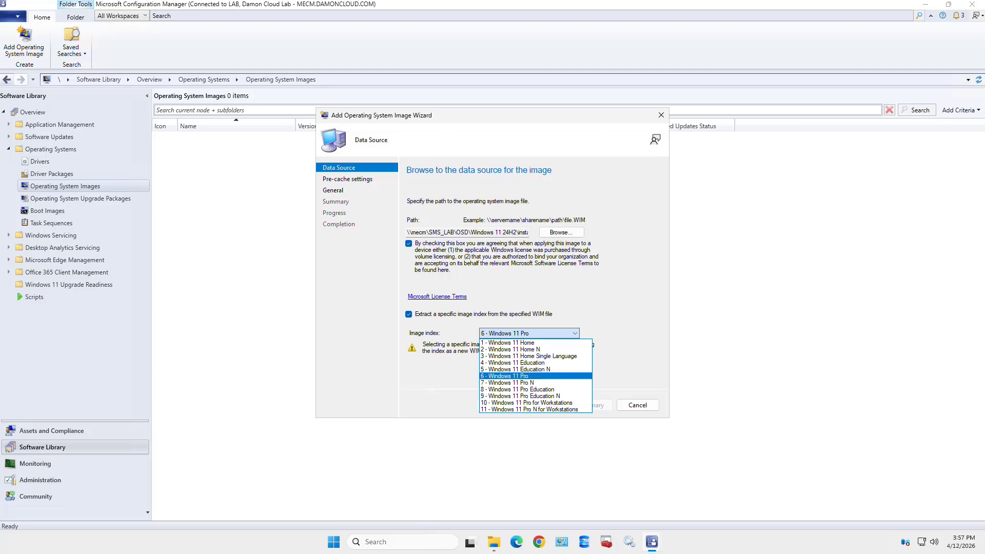
click(513, 375)
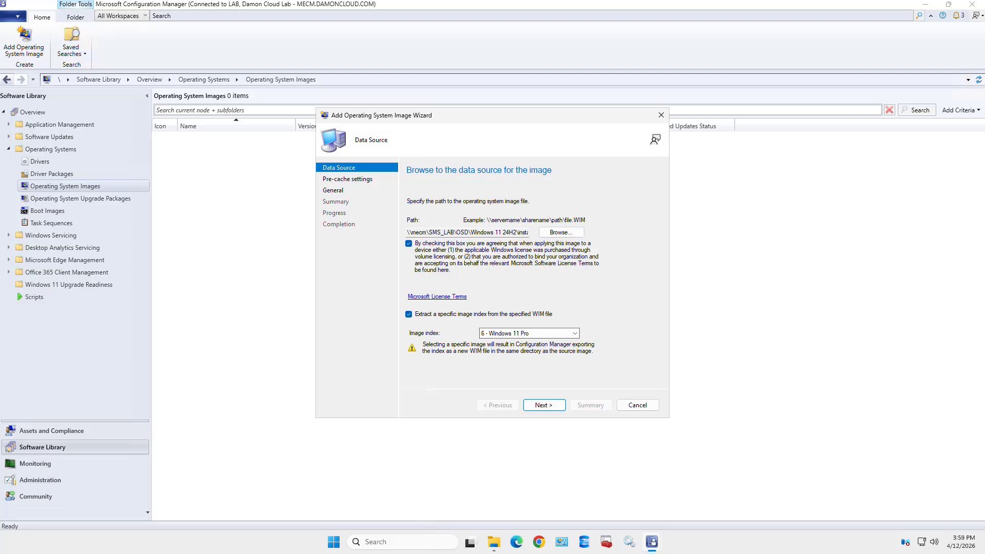
Set pre-cache language to English (United States) and architecture to x64, ARM64
key(Return)
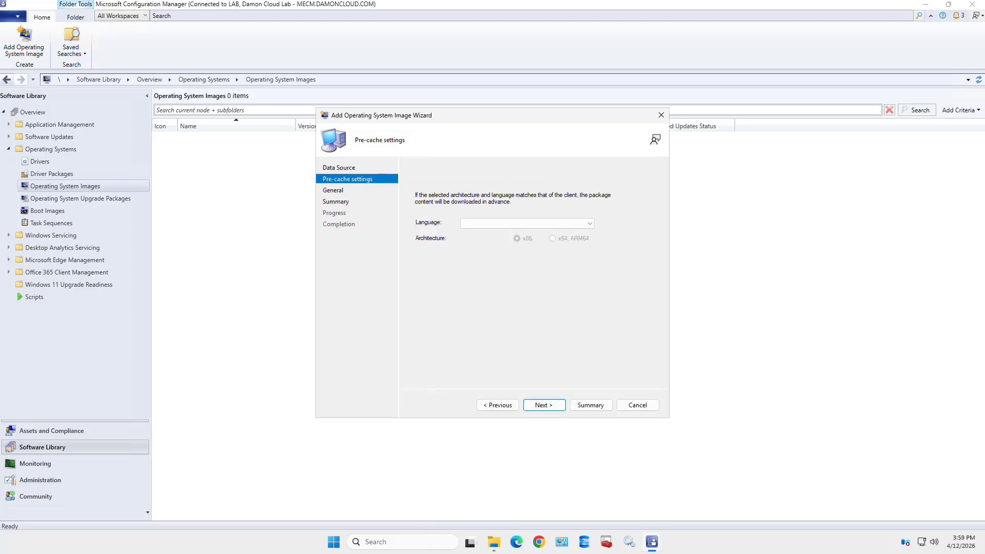
click(527, 223)
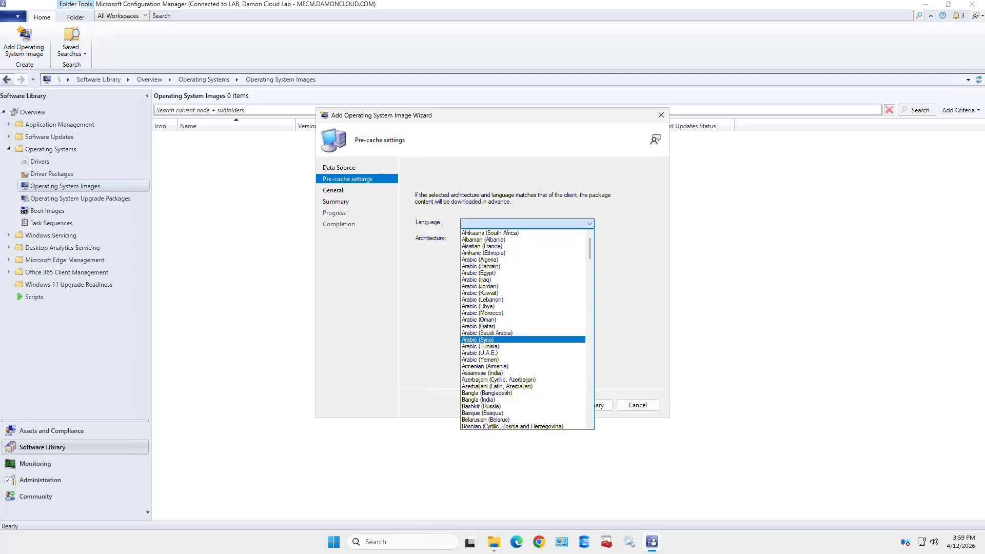
scroll(522, 339, down, 10)
scroll(523, 330, down, 4)
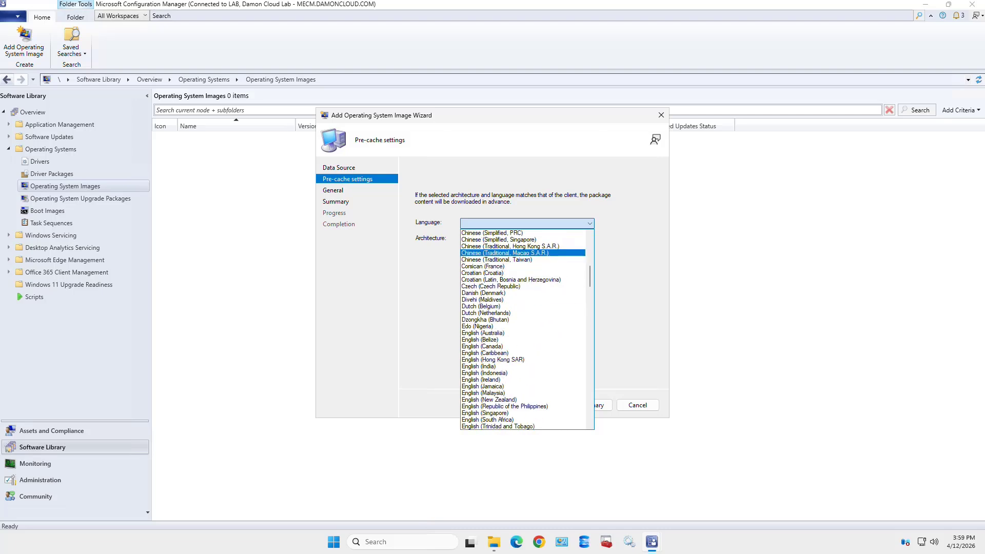
scroll(523, 329, down, 2)
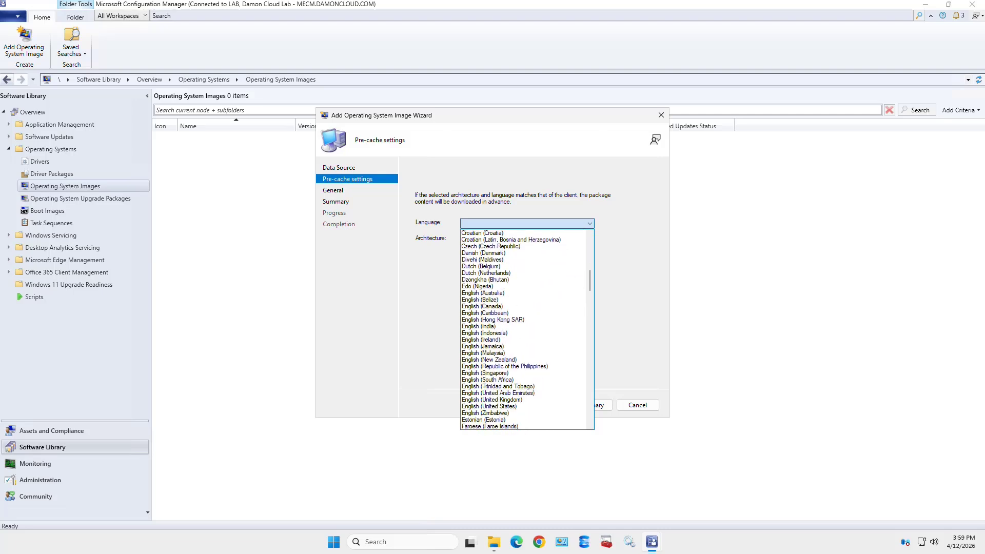
click(488, 406)
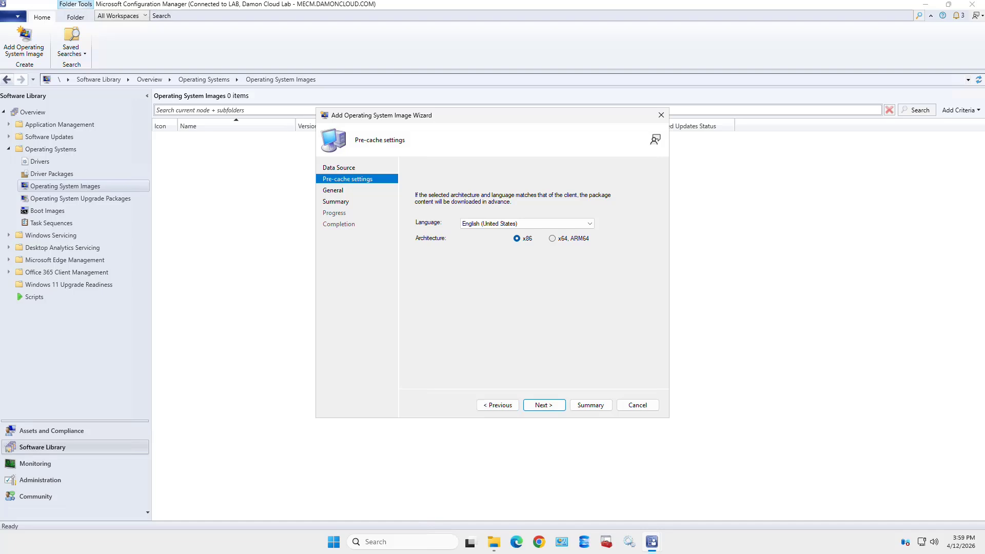
click(552, 238)
click(543, 405)
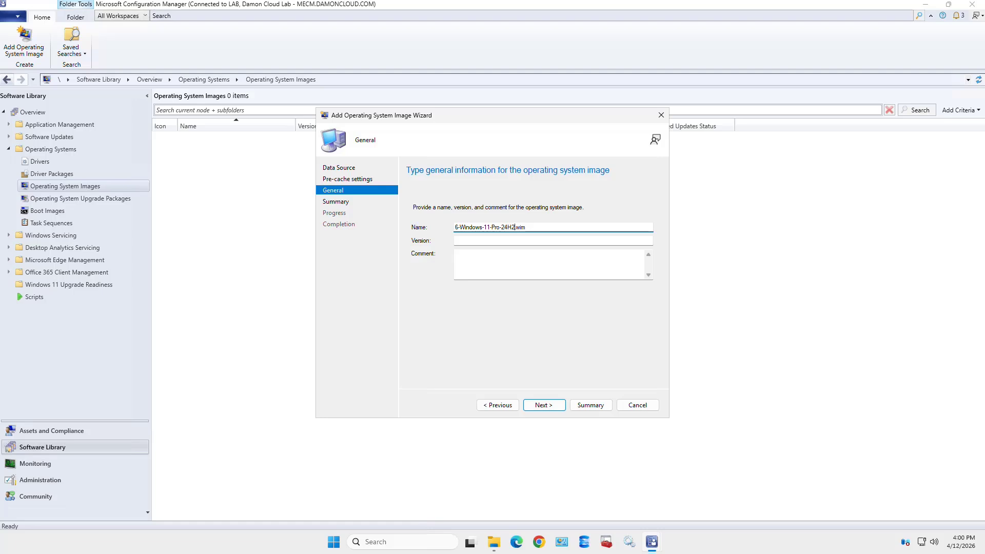
Give the image version 24H2 and finish adding 6-Windows-11-Pro-24H2.wim
click(457, 241)
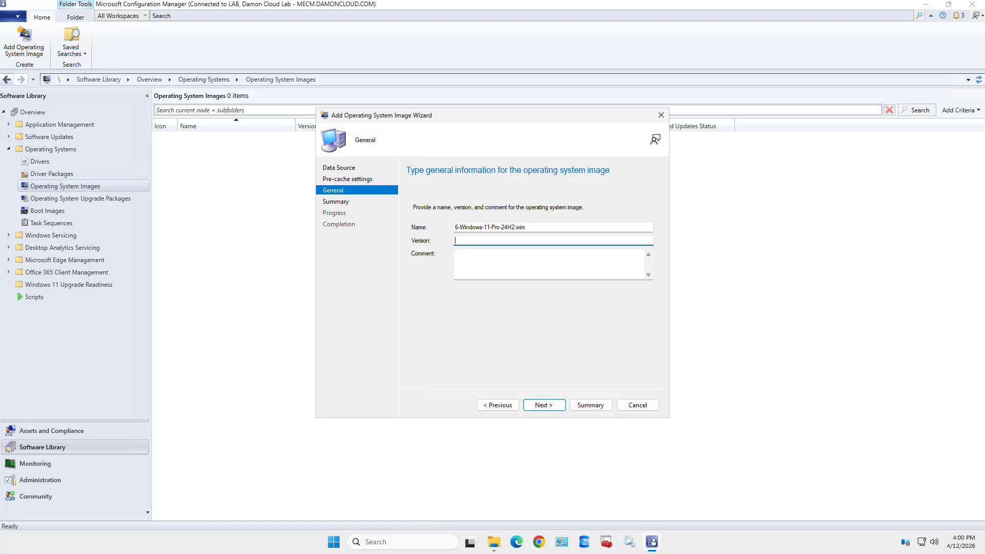
text(24H2)
click(544, 405)
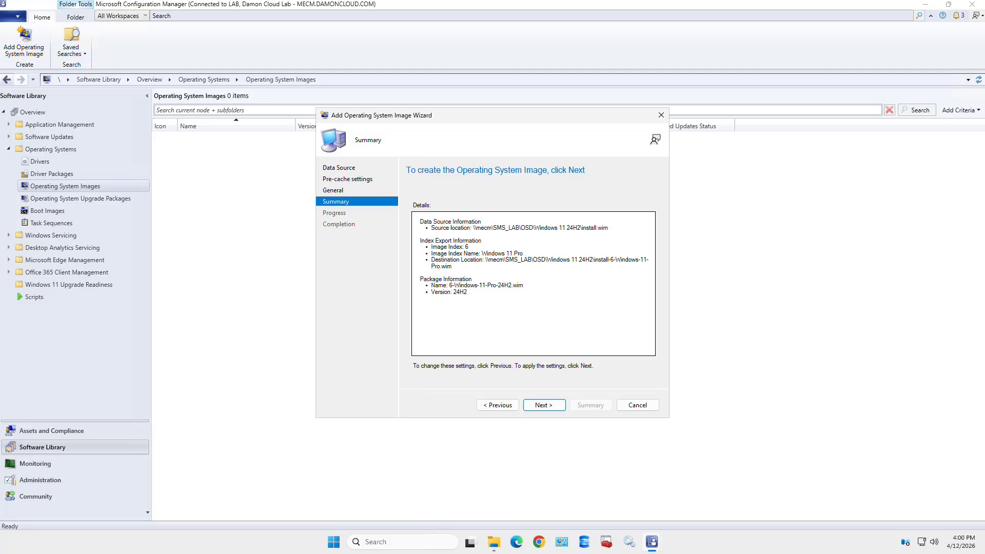
key(Return)
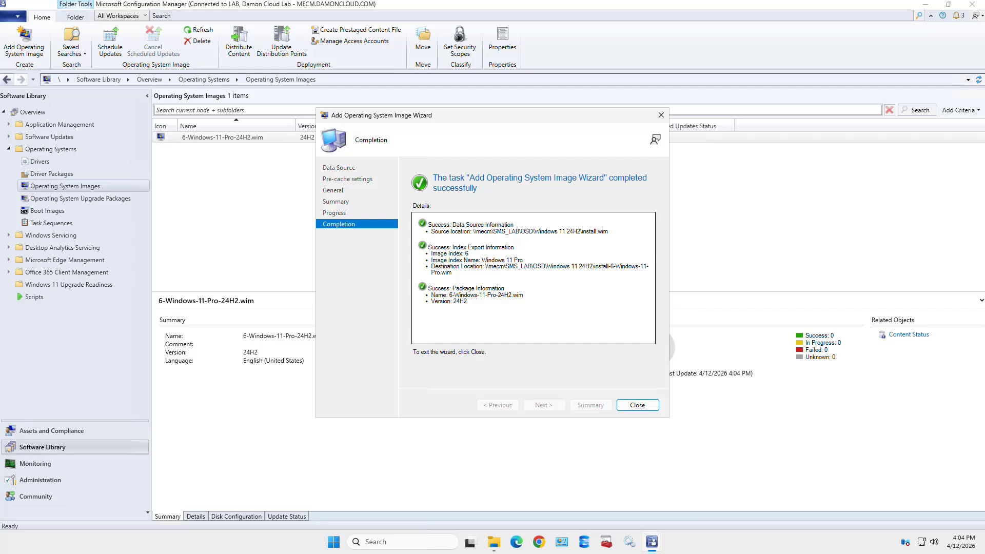
Close the image wizard and start Distribute Content for 6-Windows-11-Pro-24H2.wim
click(638, 405)
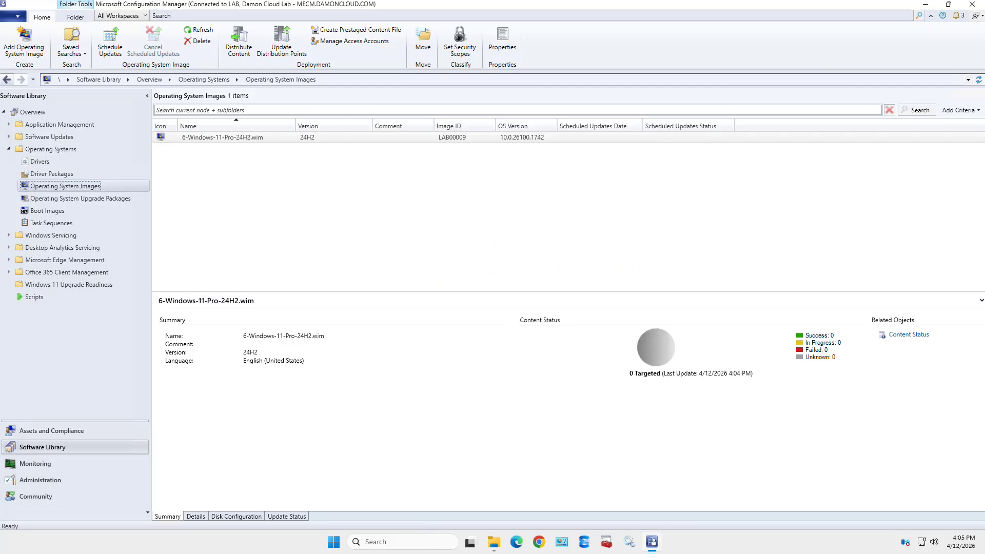
click(222, 137)
right_click(272, 138)
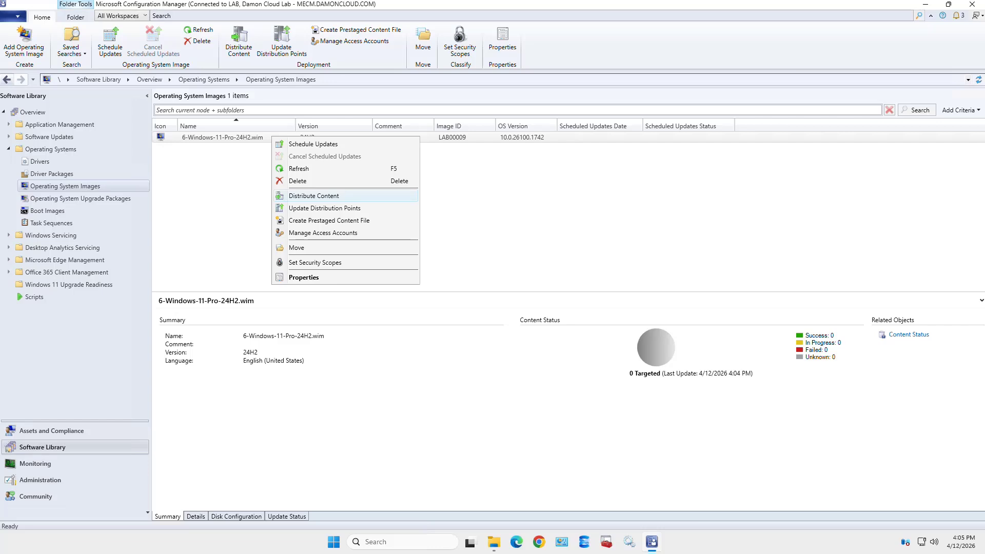
click(314, 196)
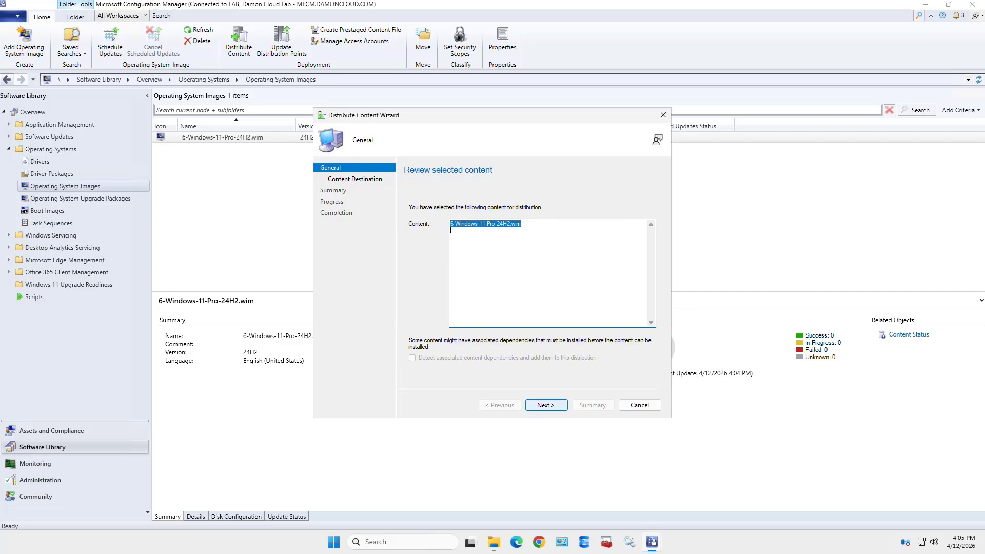
Add MECM.DAMONCLOUD.COM as the distribution point and start the distribution
click(546, 404)
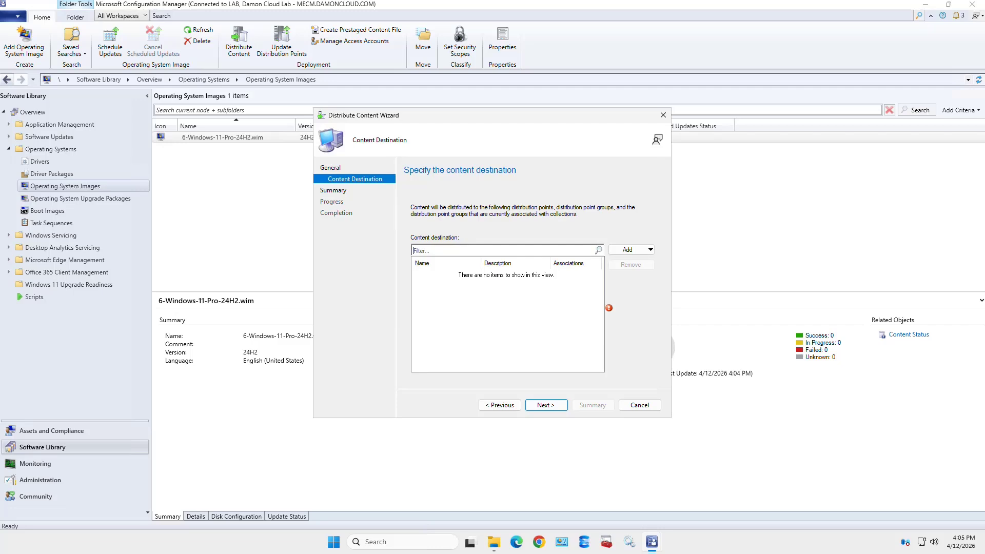
click(628, 249)
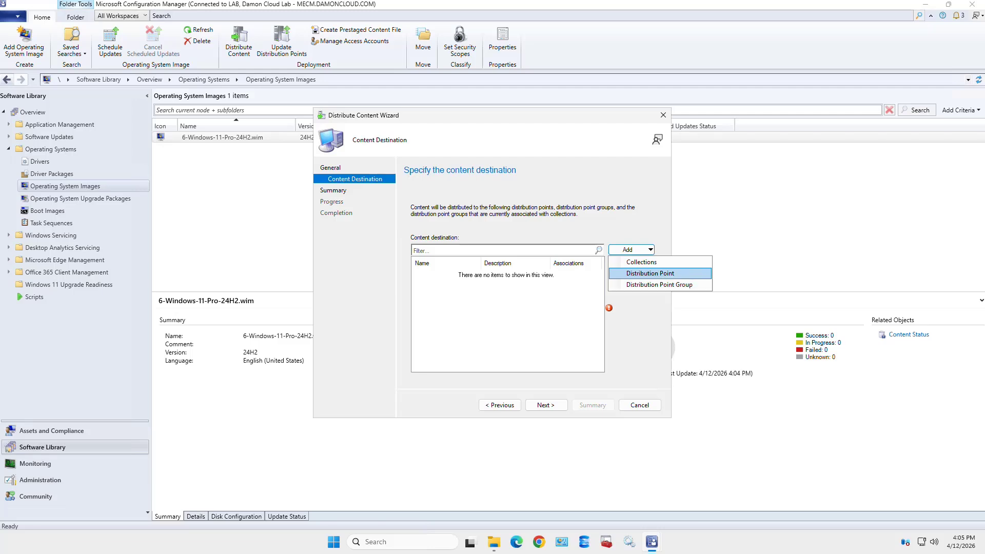
key(Return)
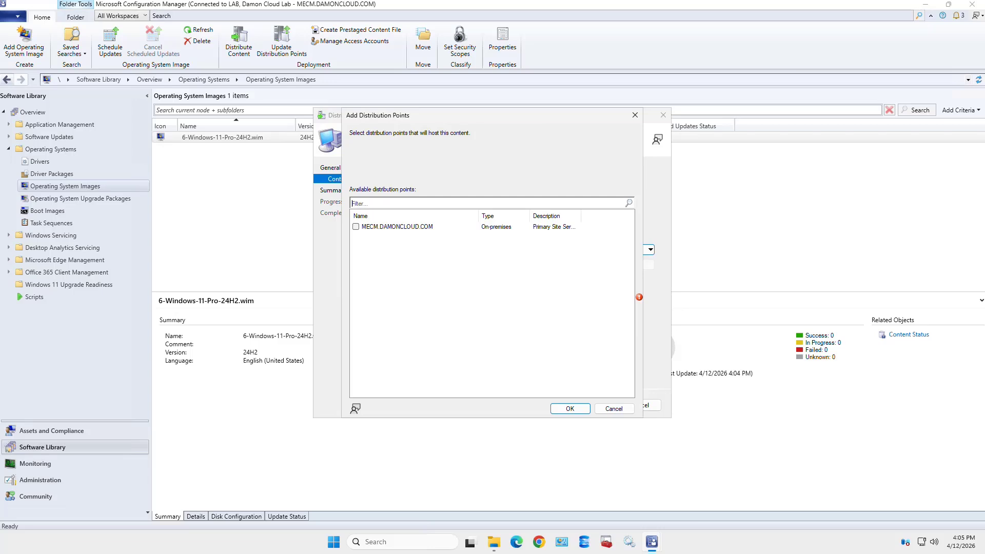
click(356, 227)
key(Return)
key(Return)
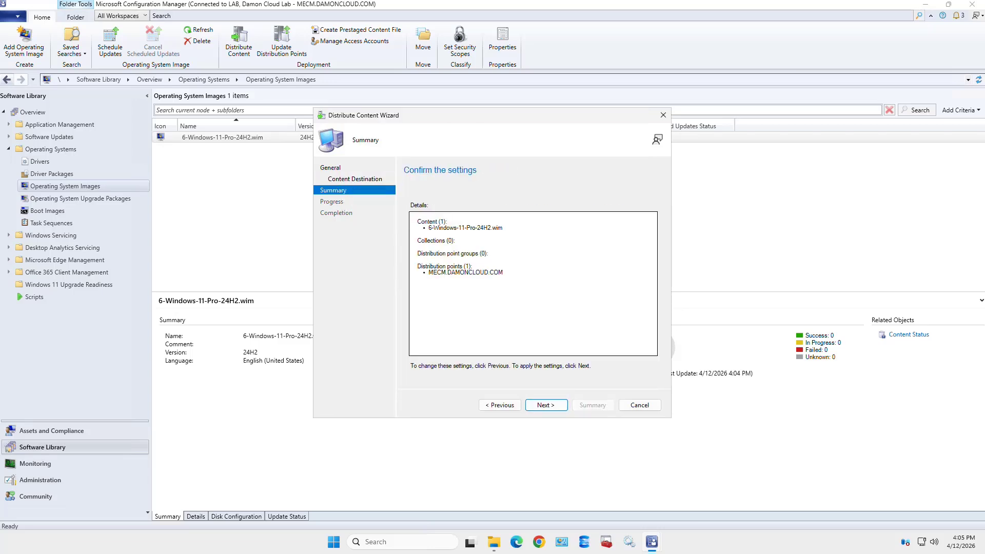
key(Return)
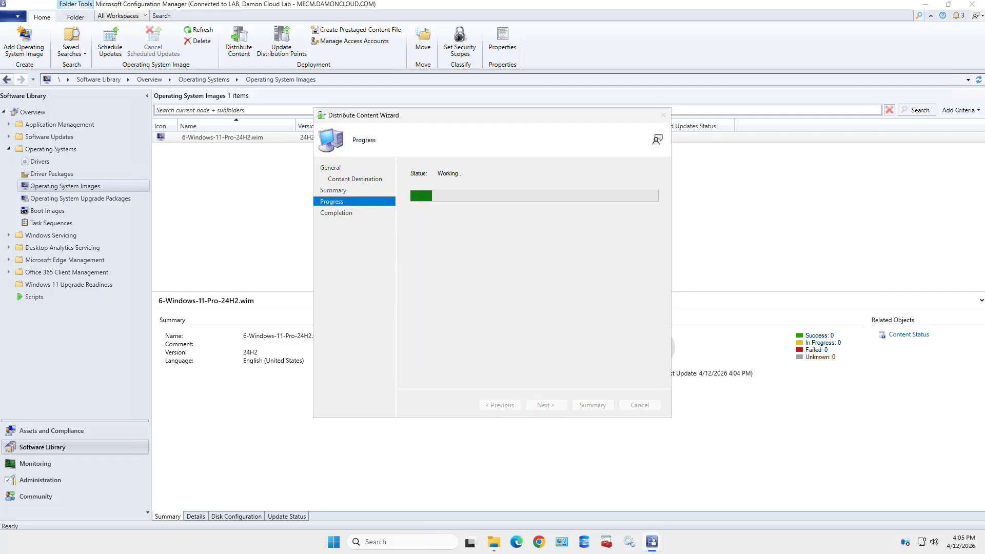
key(Return)
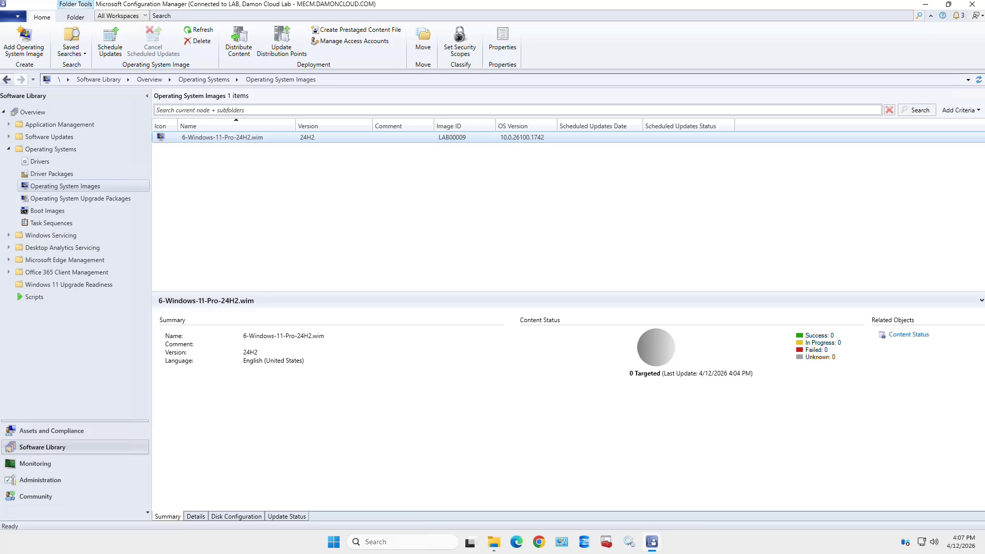
Show the Operating System Upgrade Packages node under Operating Systems, holding 0 items
click(80, 199)
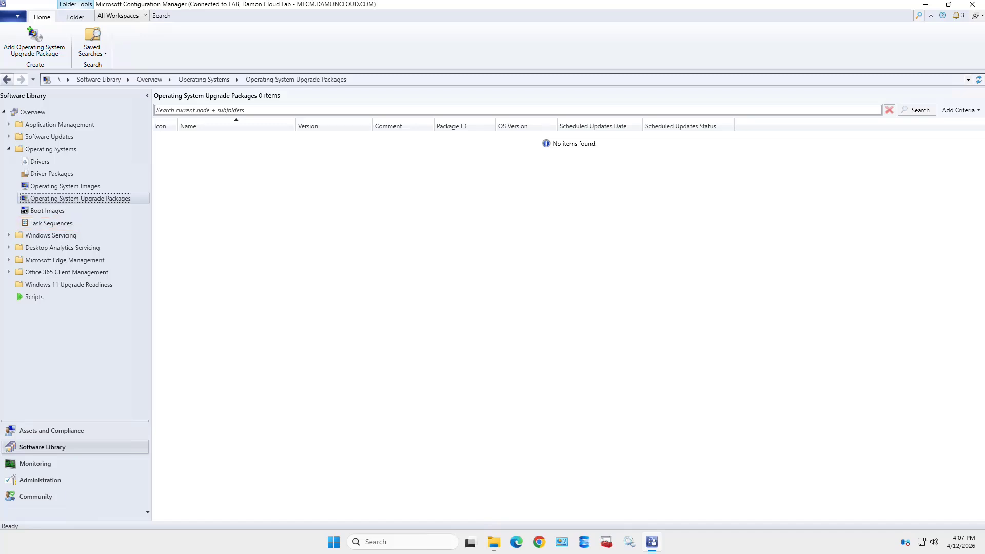
From the empty Task Sequences node, launch the Create Task Sequence Media Wizard
click(72, 224)
right_click(72, 223)
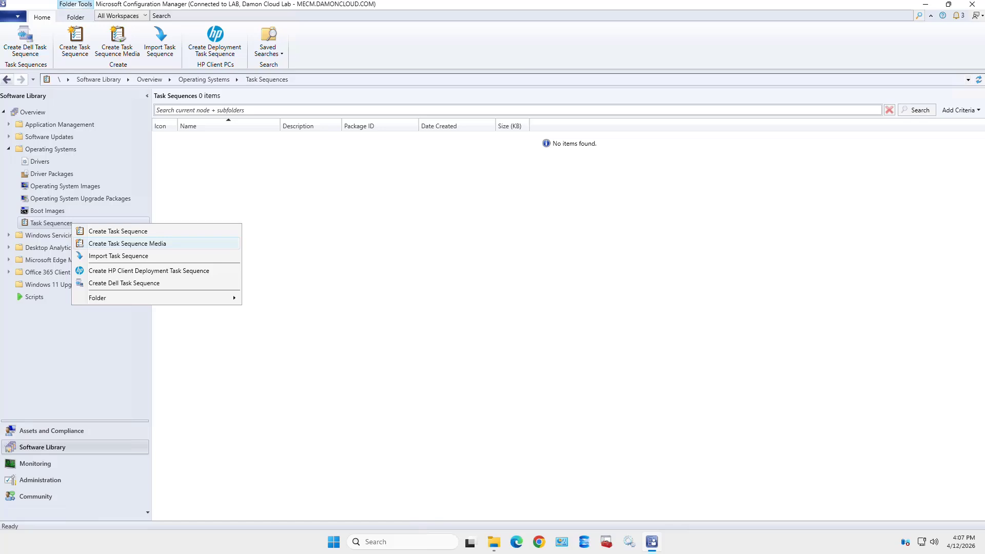
click(127, 243)
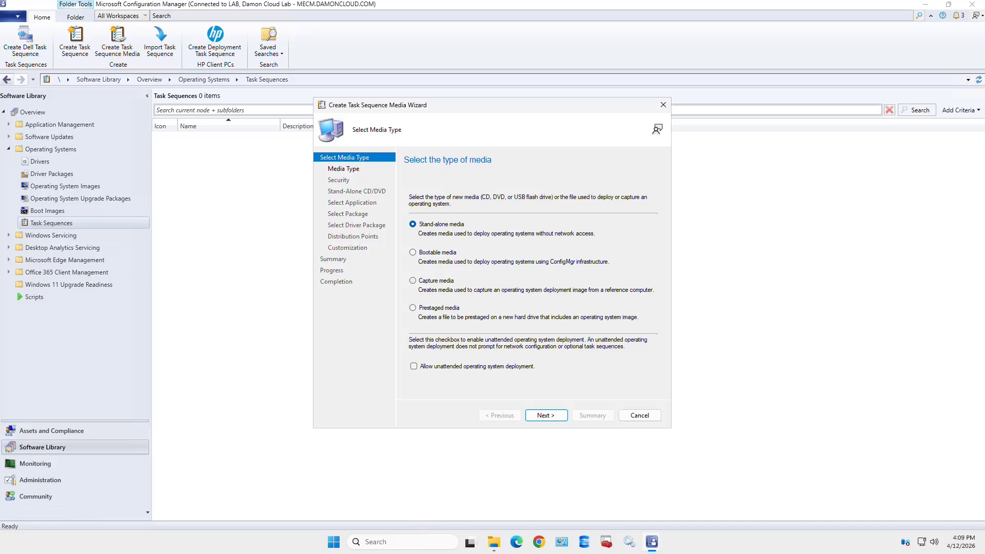
Choose Capture media and advance to the media type page
click(412, 281)
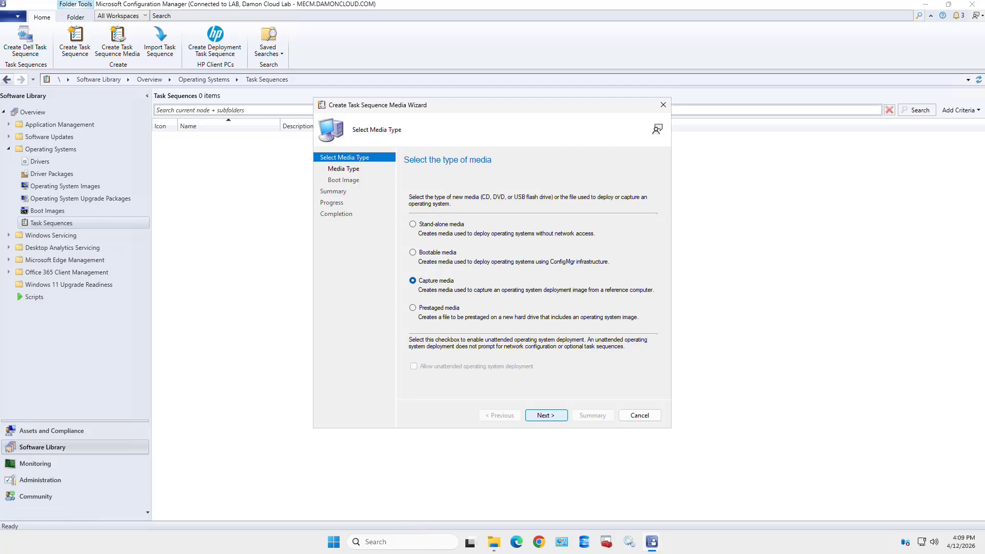
click(546, 415)
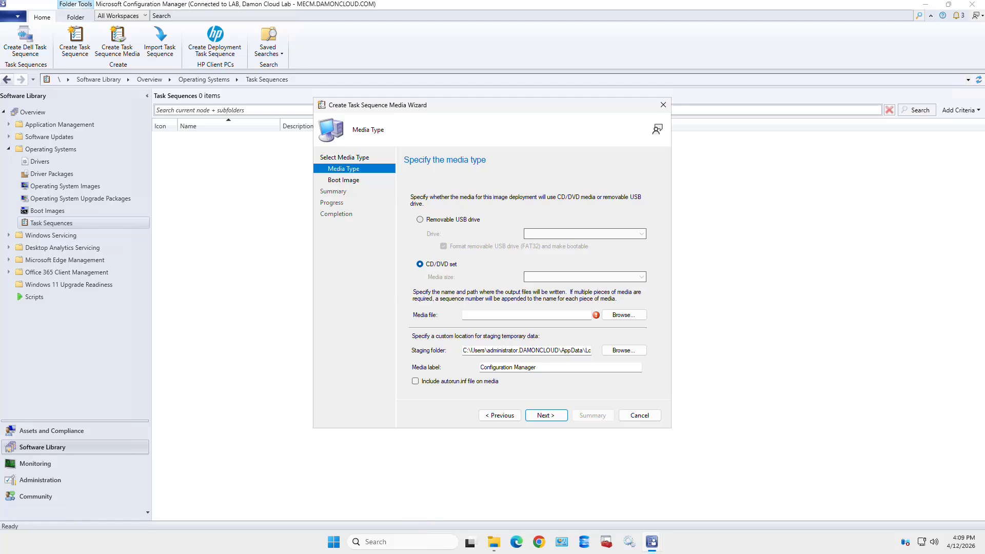
Switch the media type to Removable USB drive, find no drive listed, and consult the Microsoft Learn article
click(420, 219)
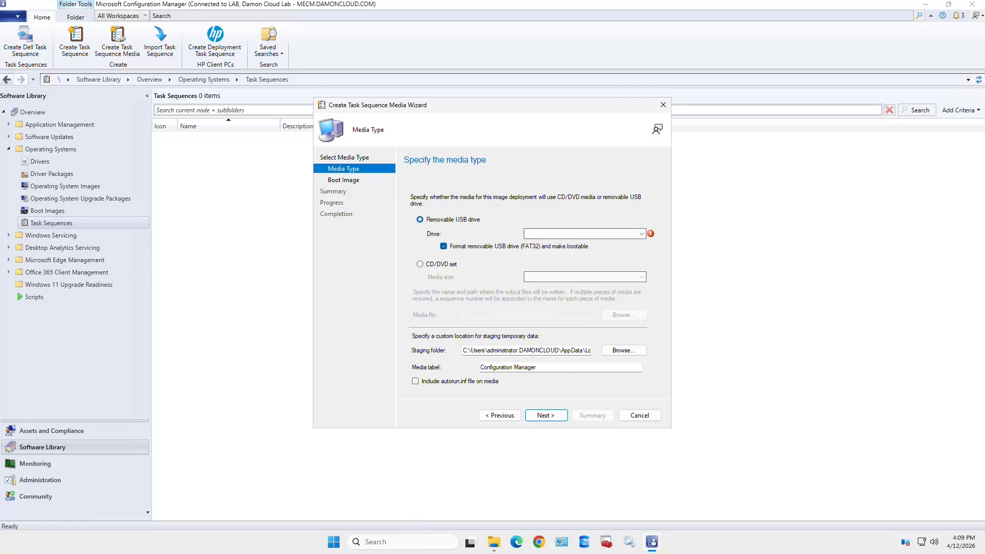
click(585, 233)
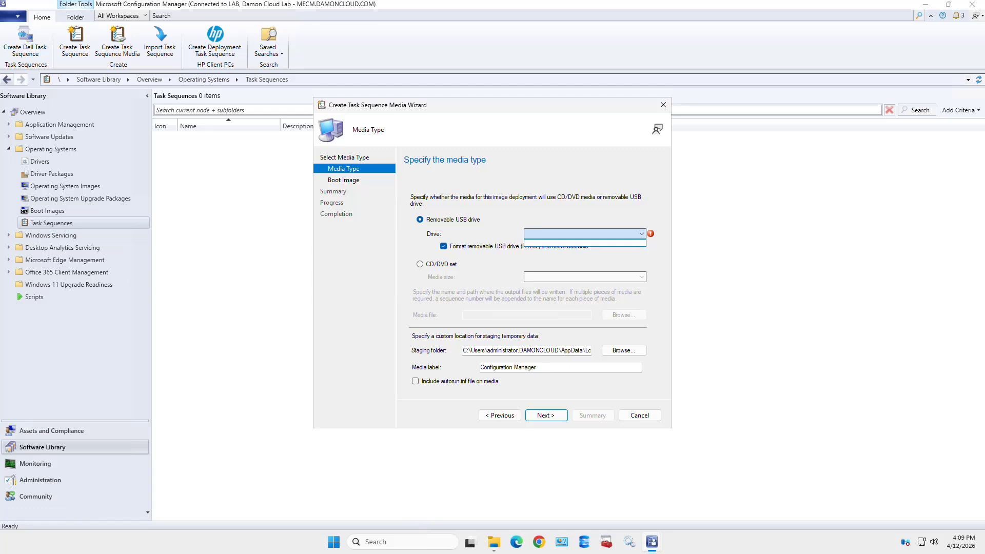
key(Escape)
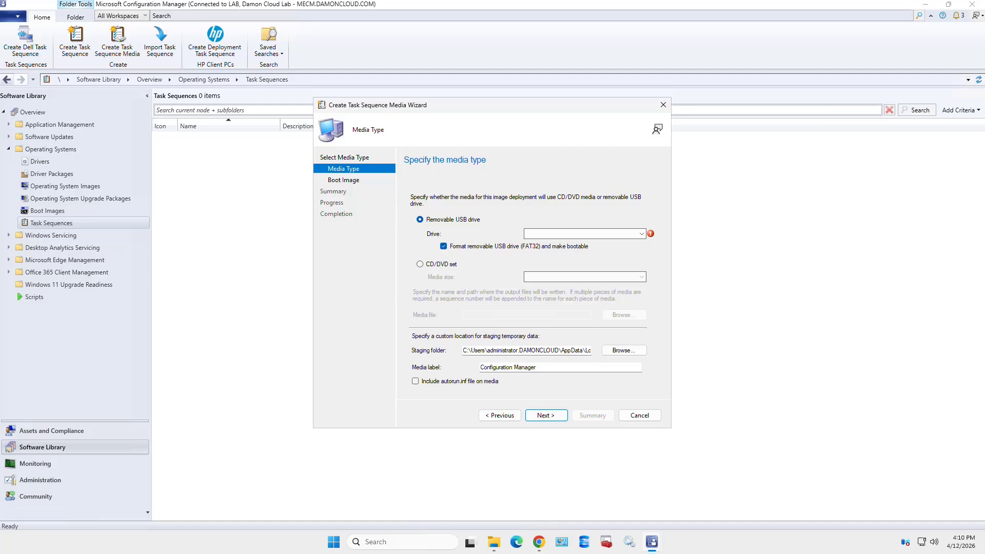
click(538, 541)
Cancel the task sequence media wizard and confirm discarding its unsaved changes
click(639, 415)
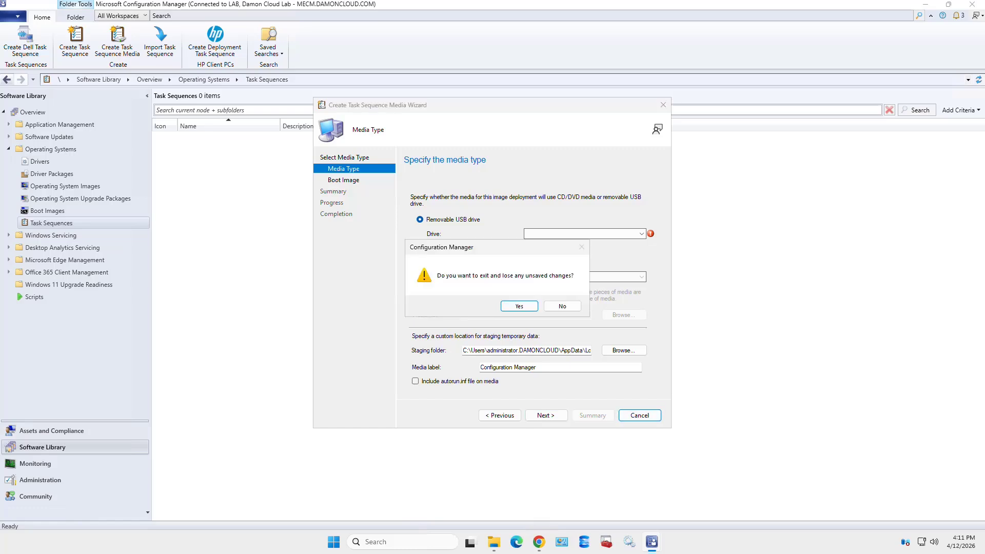
key(Return)
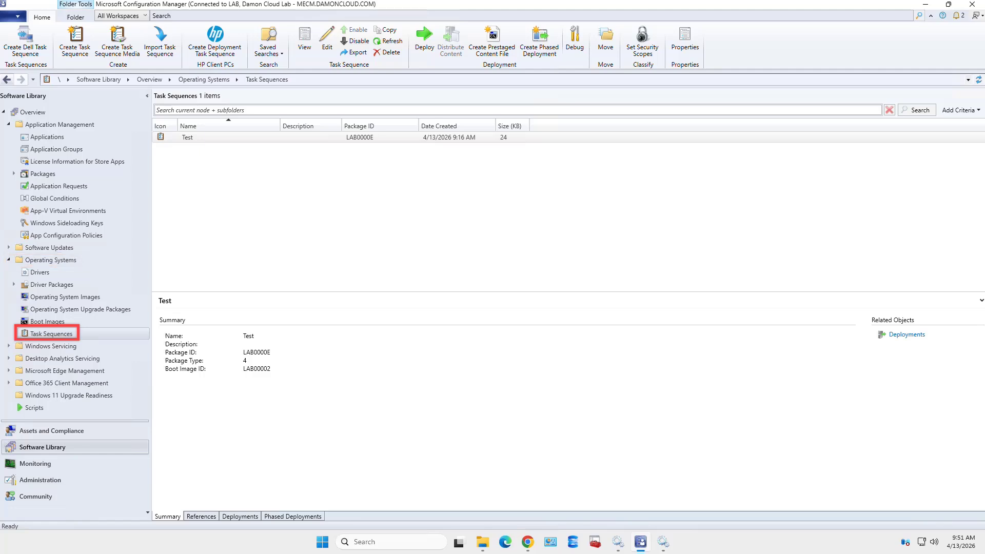
Choose Create Task Sequence from the Task Sequences folder's context menu
click(52, 333)
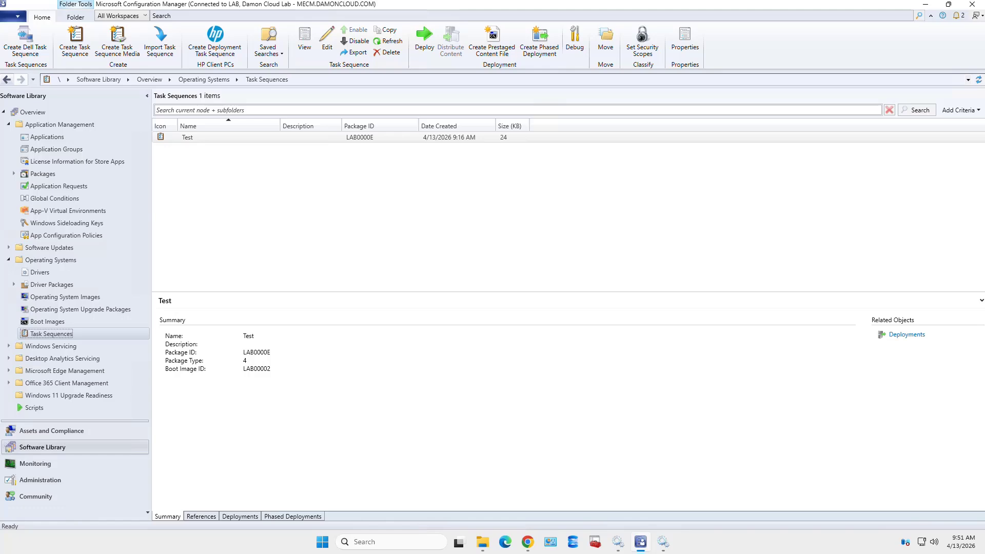
right_click(117, 336)
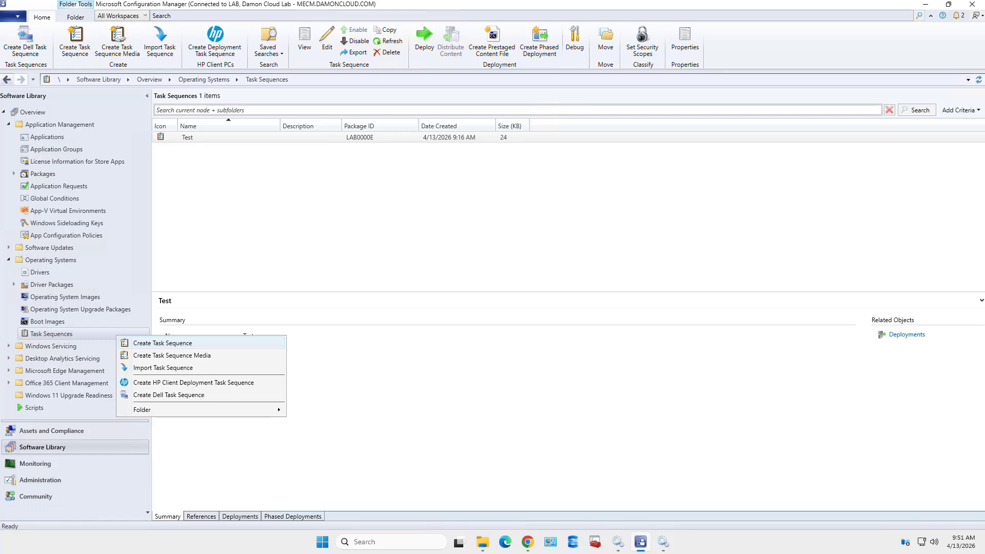
click(163, 343)
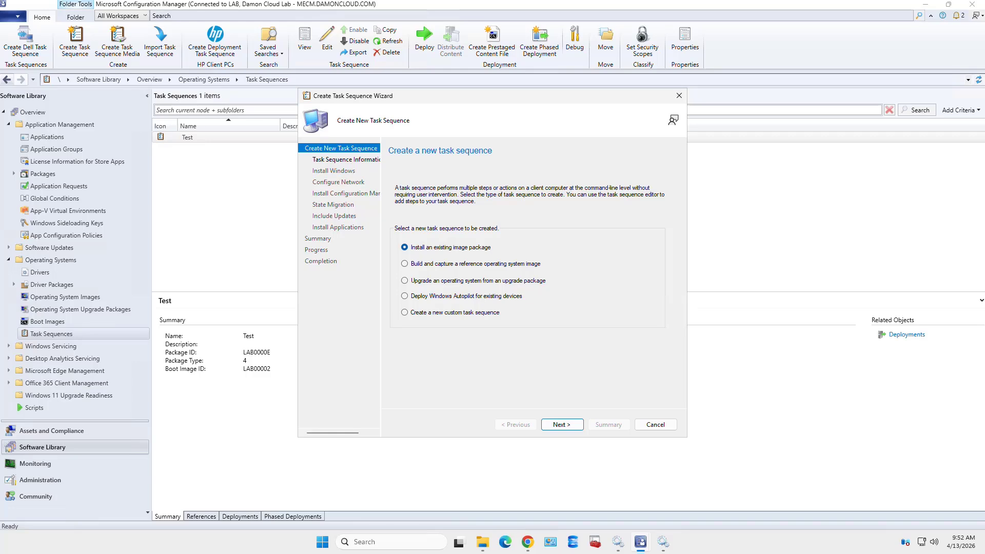
Keep 'Install an existing image package', select Boot image (x64) en-US, and advance to Install Windows
click(562, 424)
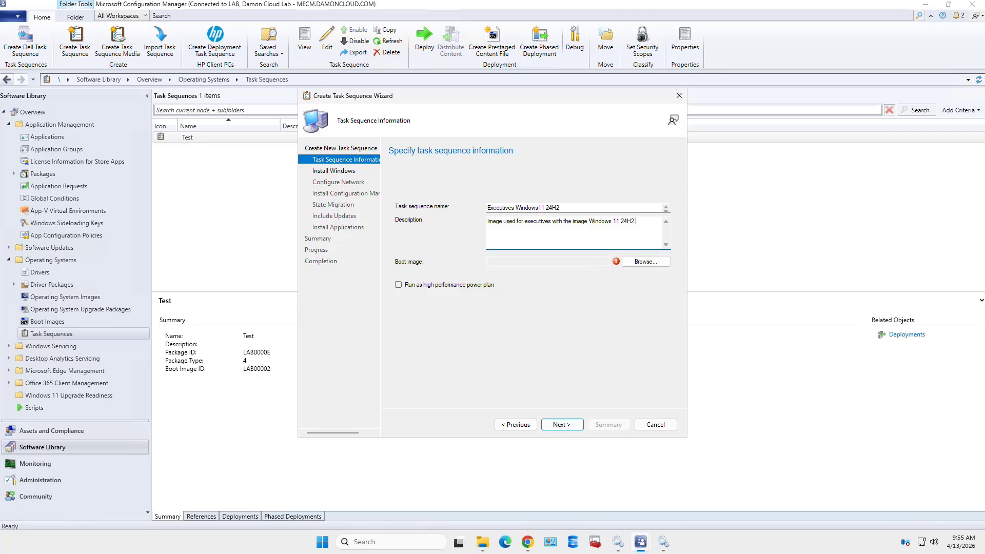
key(Tab)
key(space)
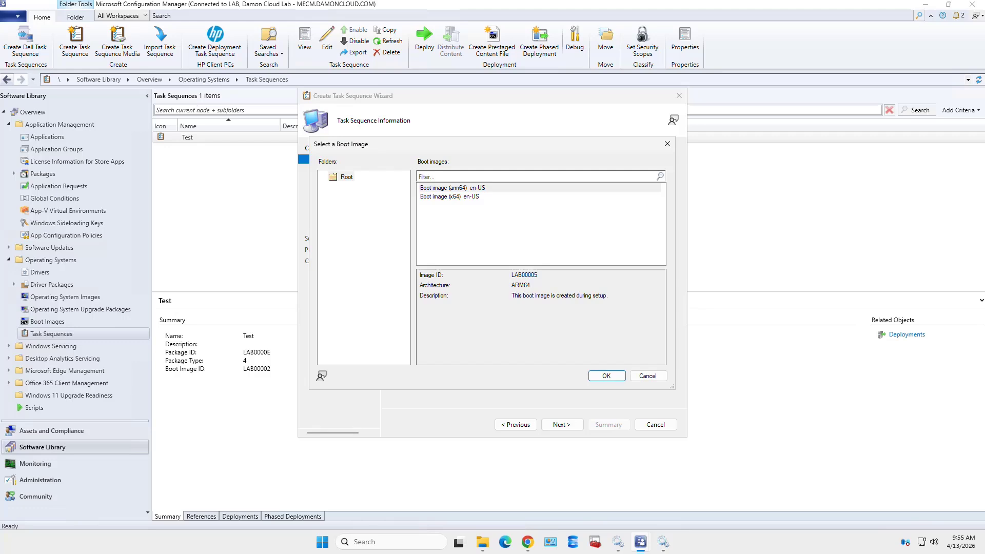
click(449, 196)
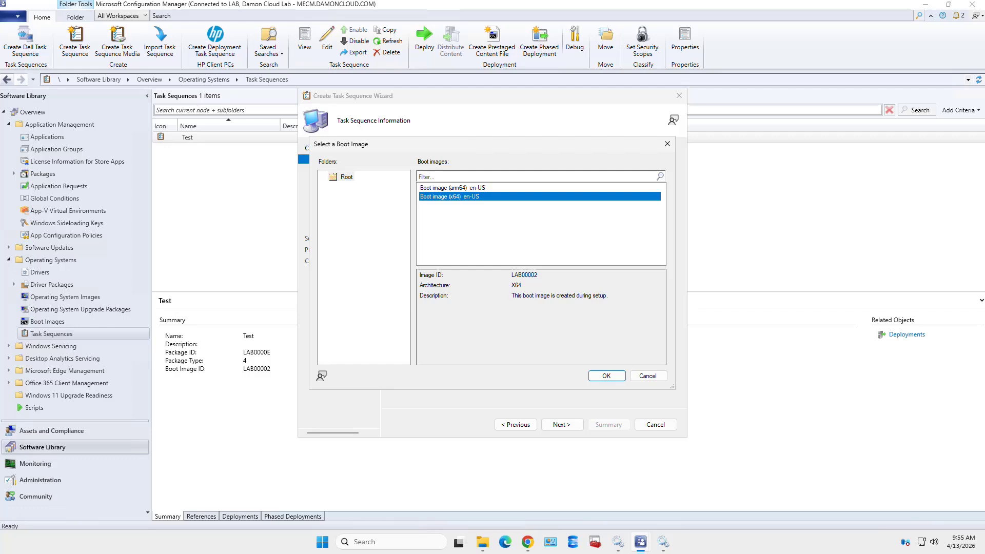
click(606, 375)
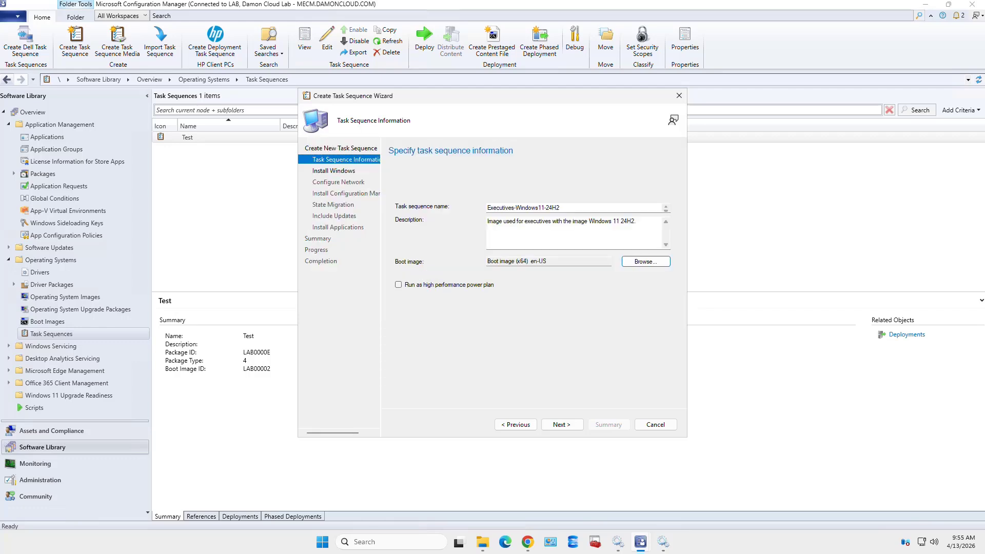
click(562, 424)
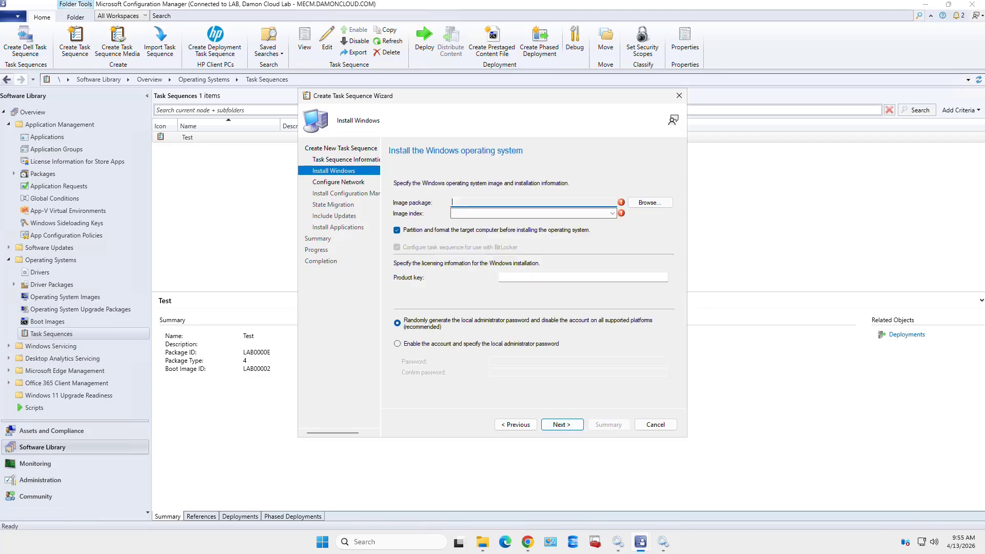
Select the Windows 11 Pro 24H2 image package, then go back and insert '-Pro-' into the task sequence name
click(649, 202)
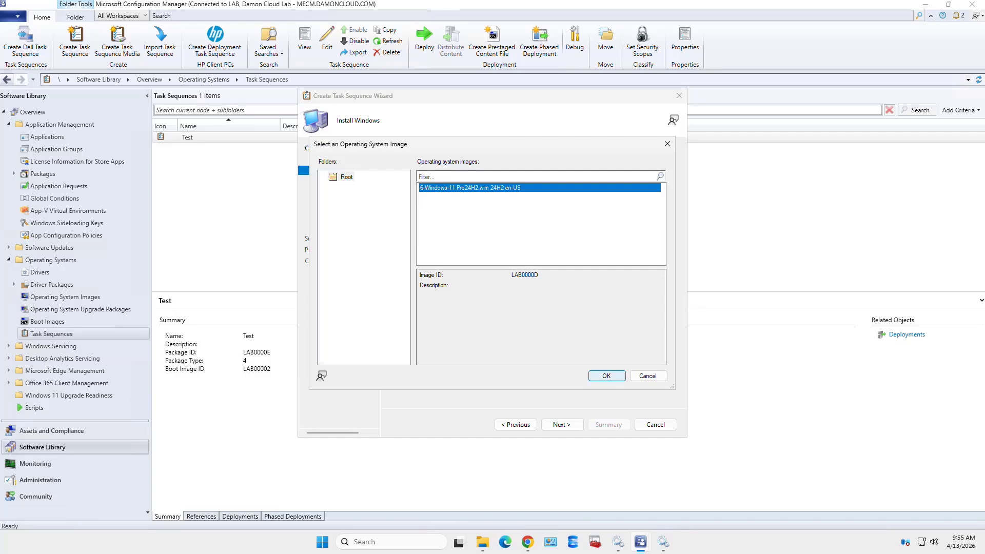
click(606, 376)
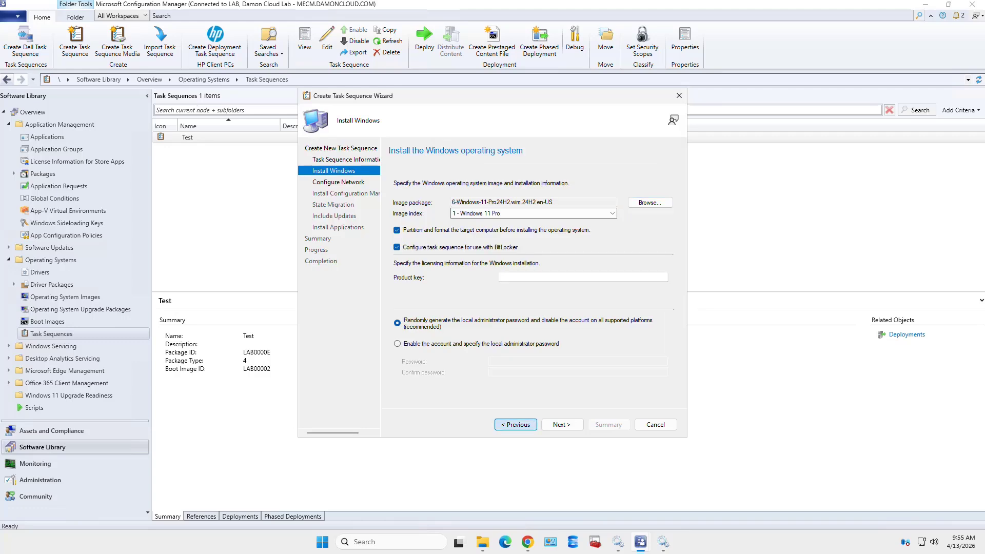
click(515, 424)
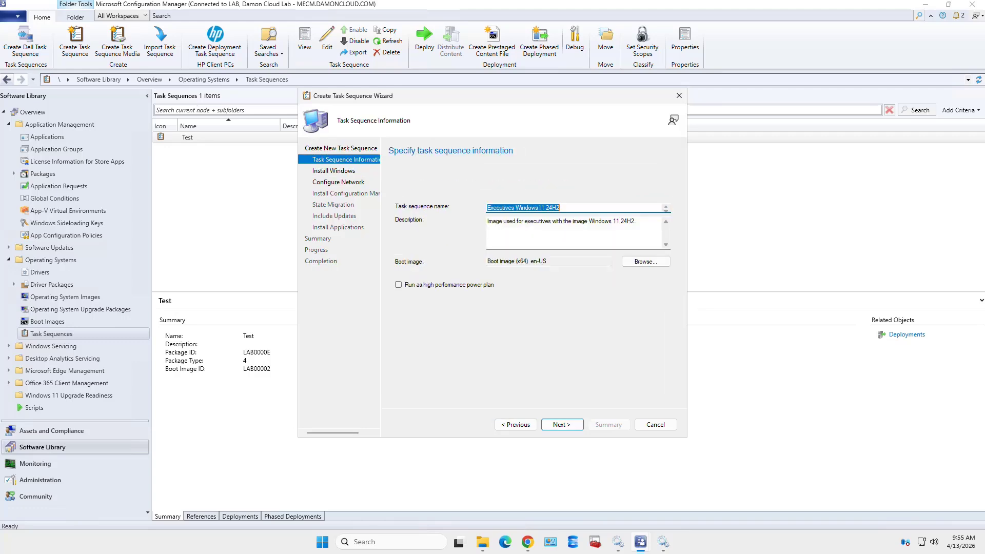
click(539, 207)
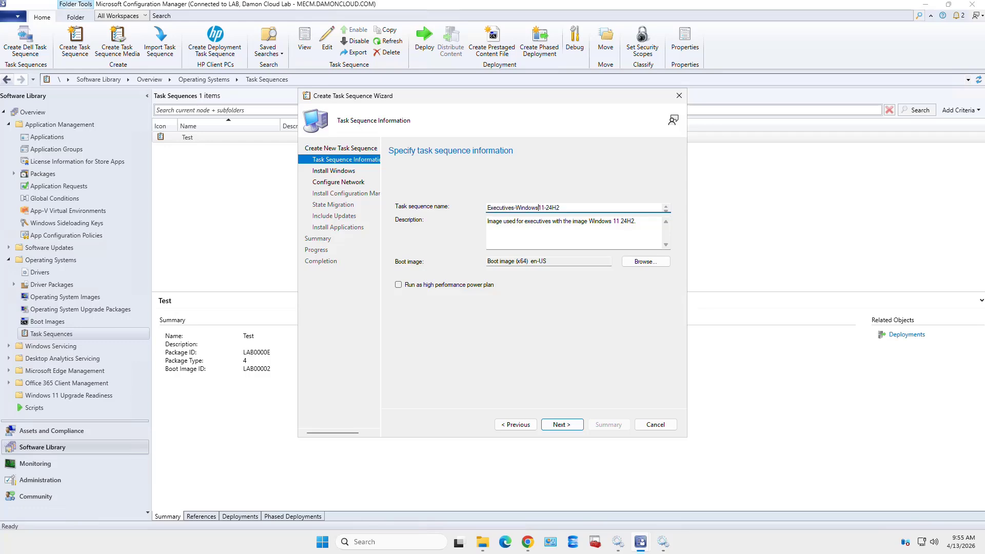
text(-Pro-)
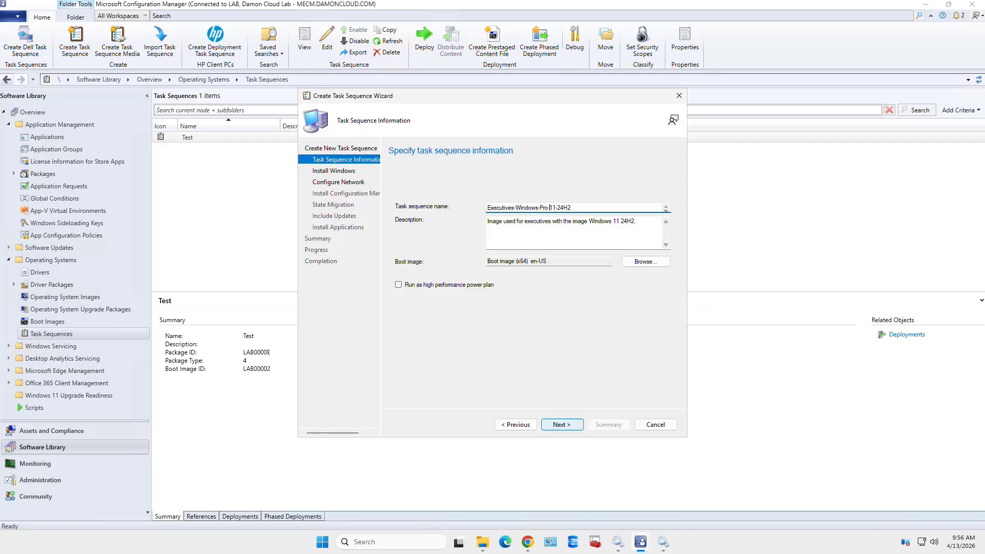
Advance again to Install Windows with the Windows 11 Pro 24H2 image at index 1
click(561, 424)
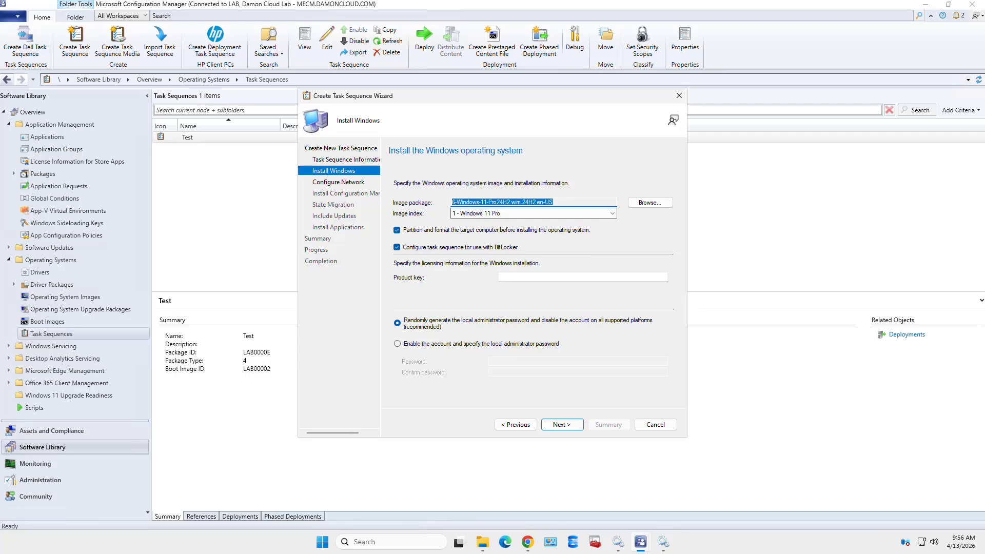
Review the image index options and paste the Windows product key
click(533, 214)
click(533, 222)
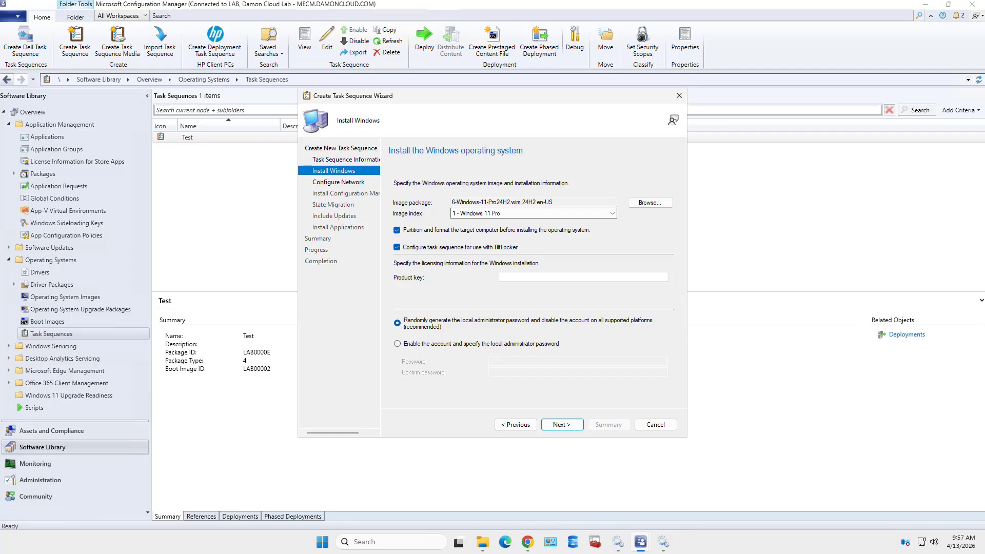
click(564, 278)
key(ctrl+v)
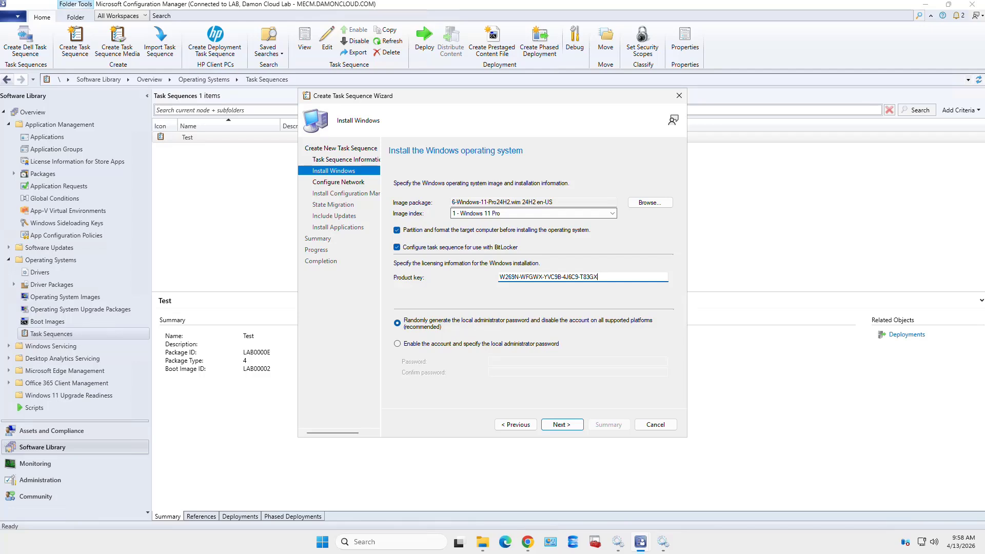
click(562, 425)
Enable the local administrator account and type its password
click(397, 344)
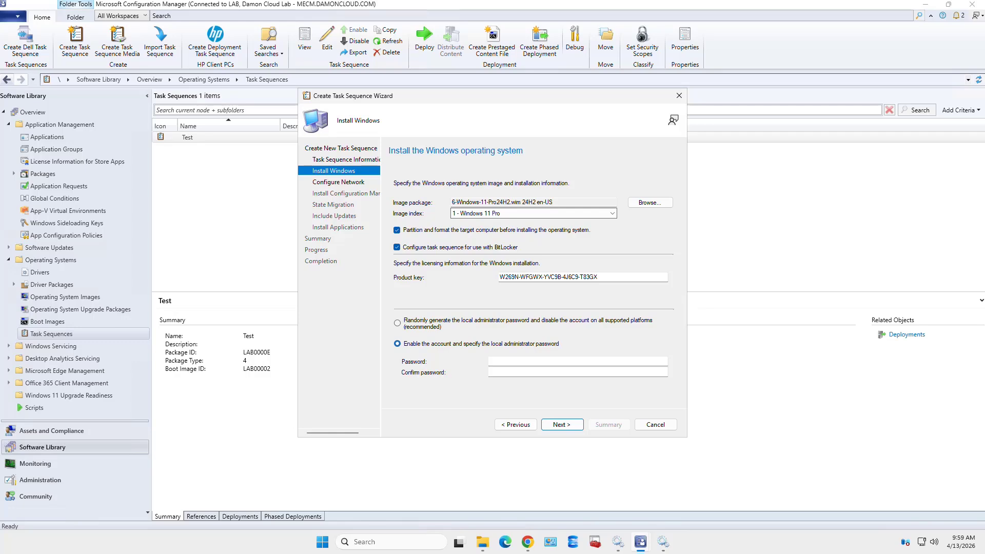
click(517, 361)
text(Password123!)
key(Tab)
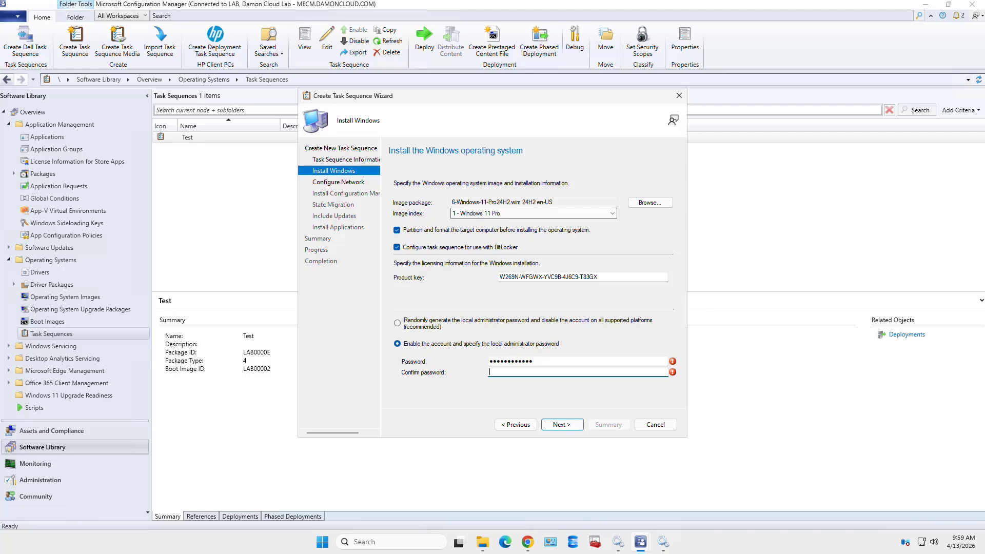
text(Password123!)
On Configure Network, choose to join the DAMONCLOUD.COM domain
click(562, 424)
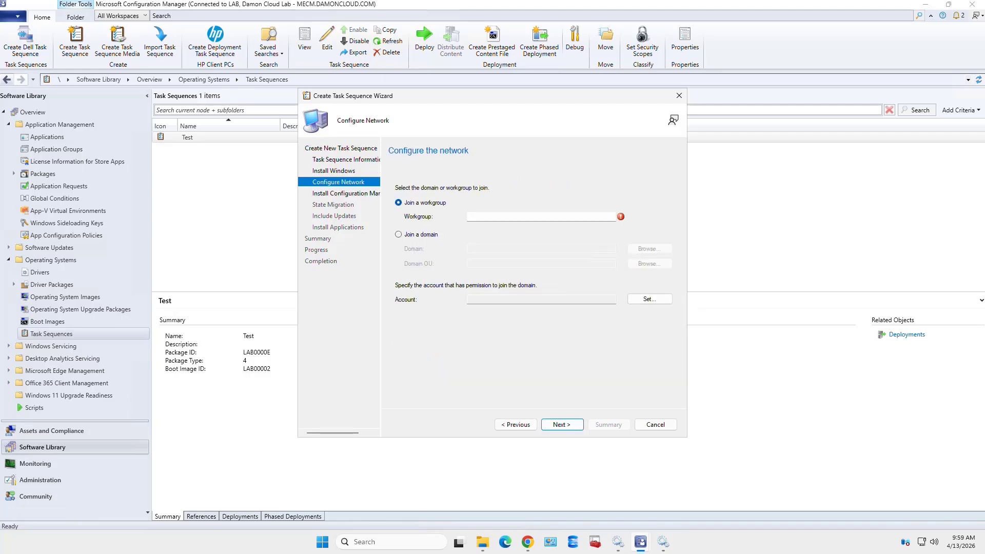
click(398, 234)
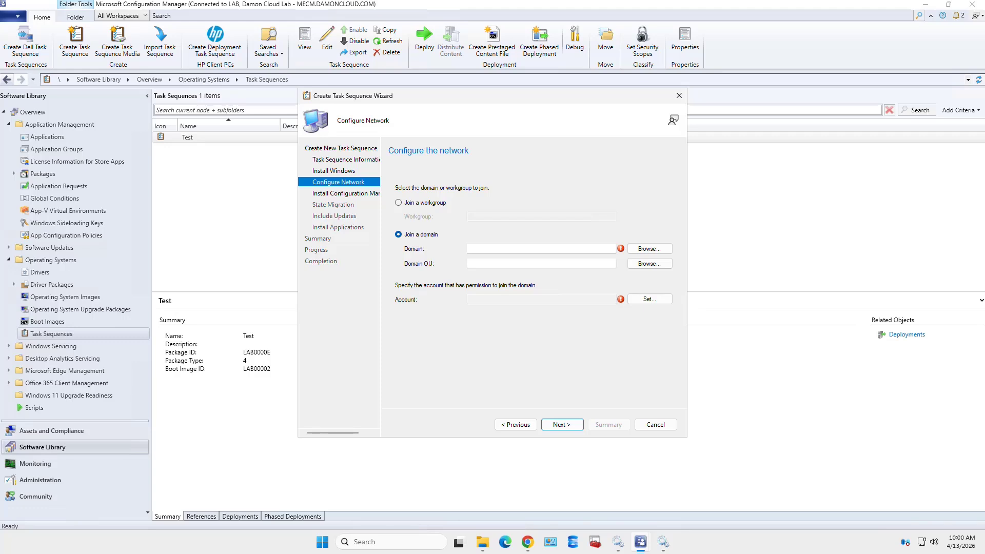
click(650, 248)
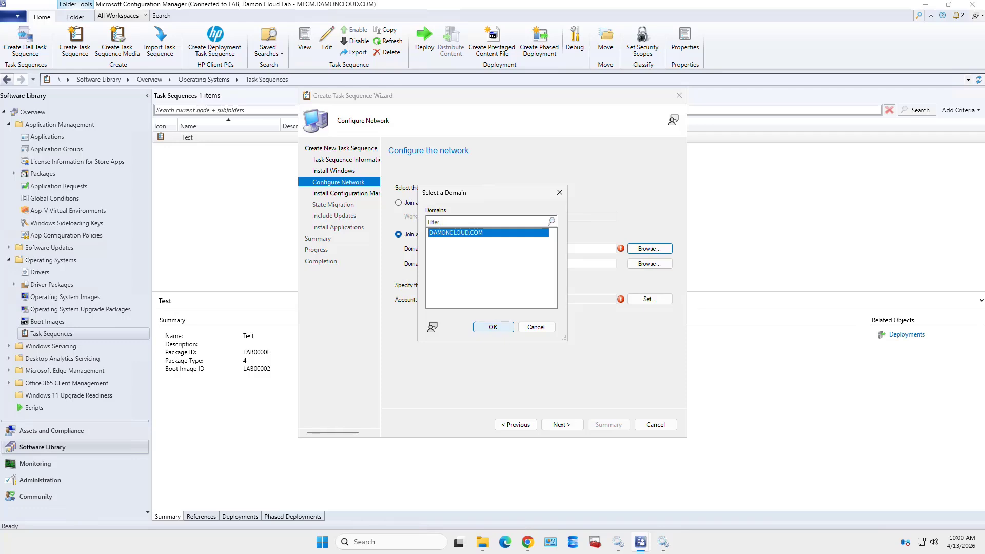
click(492, 327)
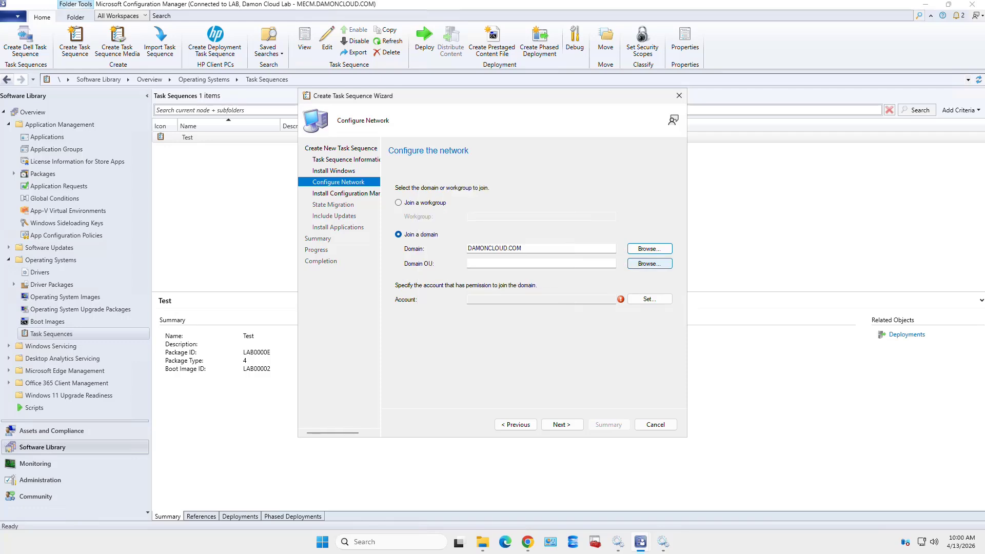
Set the domain OU to Tier 2 > Workstations and begin setting the domain-join account
click(650, 264)
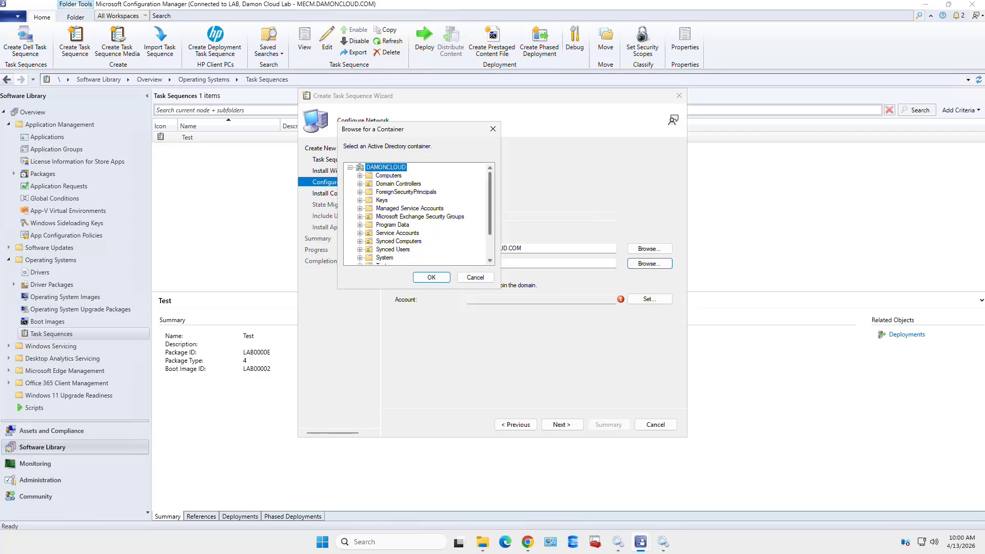
scroll(418, 213, down, 2)
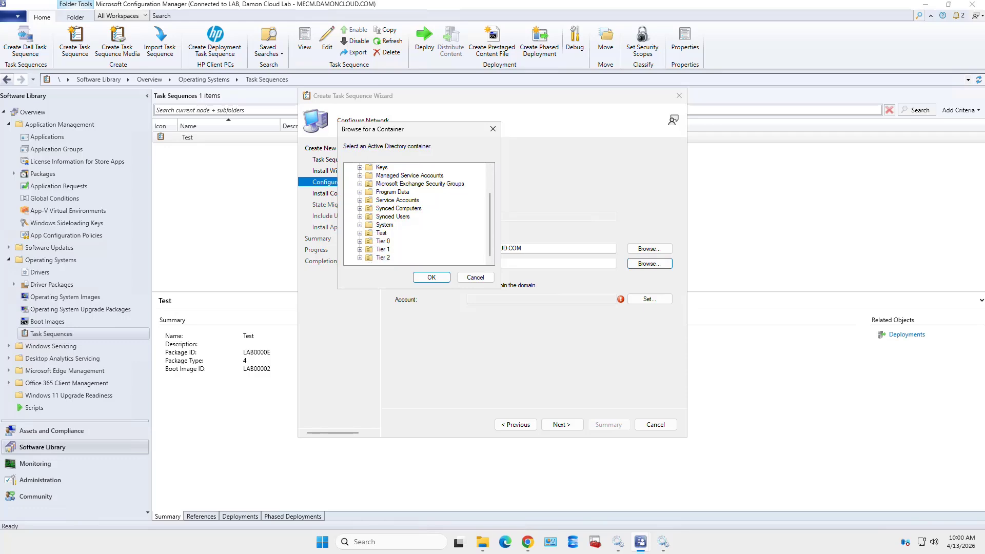
click(360, 257)
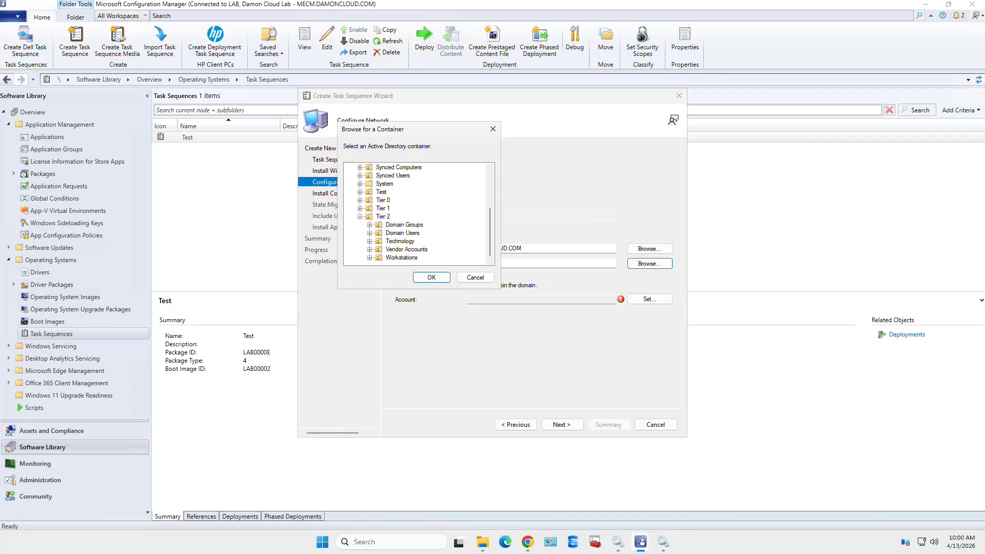
click(401, 257)
click(430, 277)
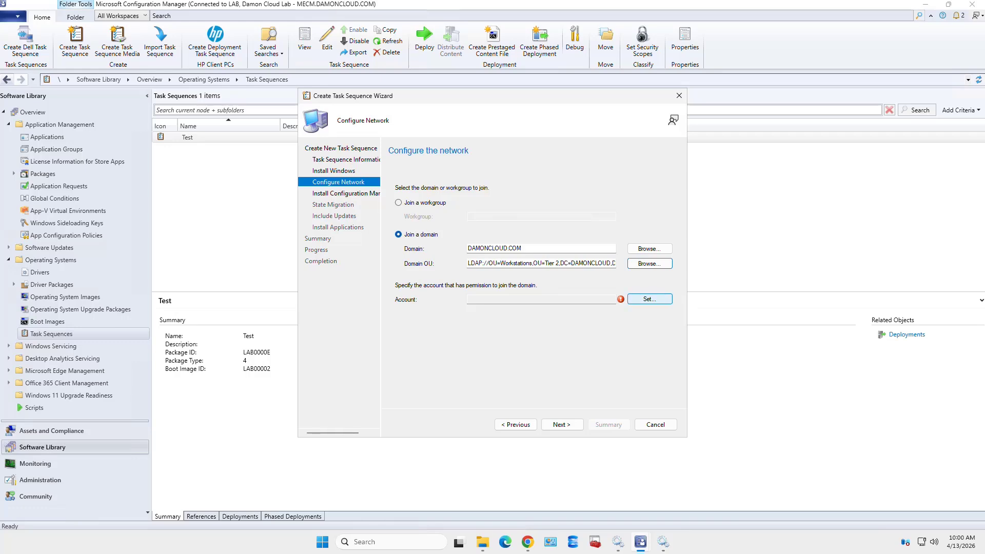
click(650, 298)
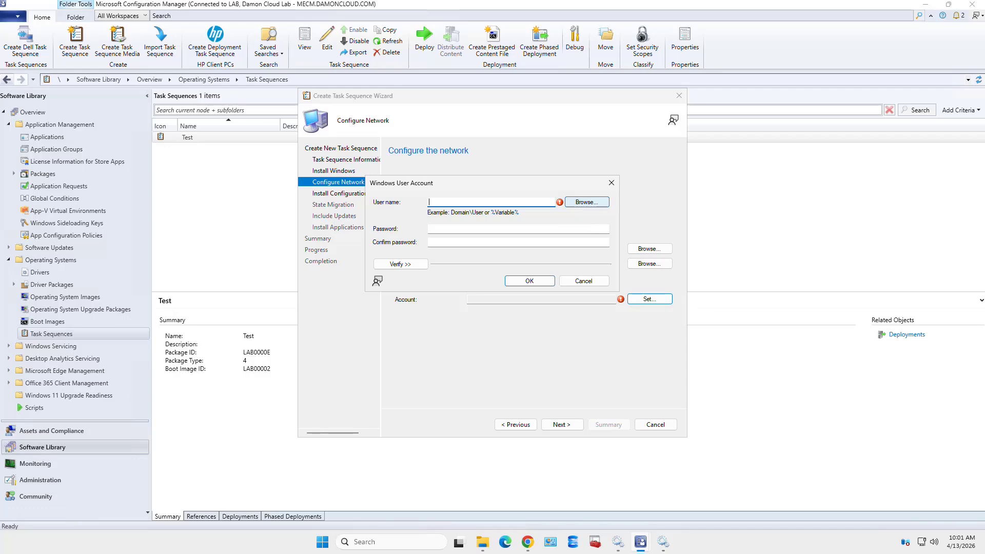
Pick the domain Administrator user and enter and confirm its password
click(586, 201)
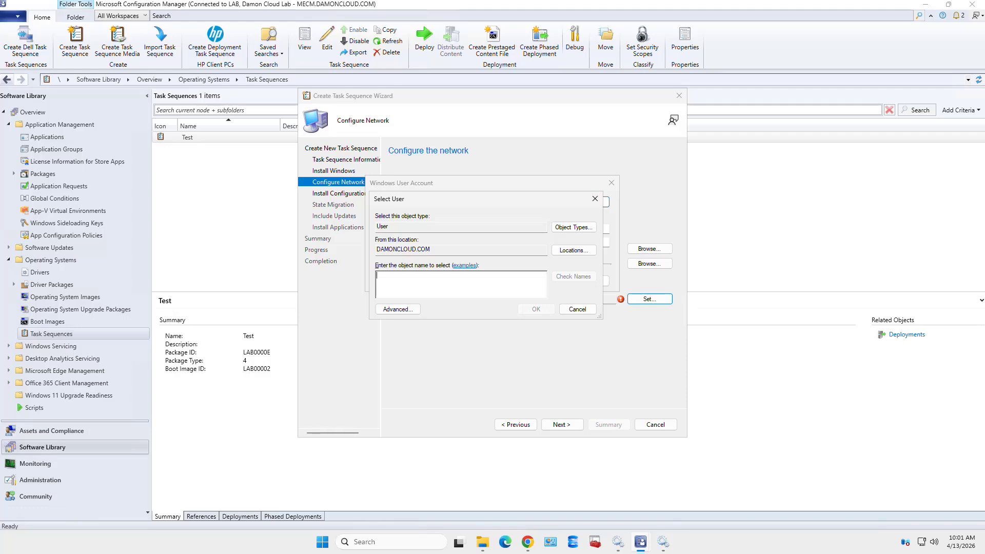
text(administrator)
key(Return)
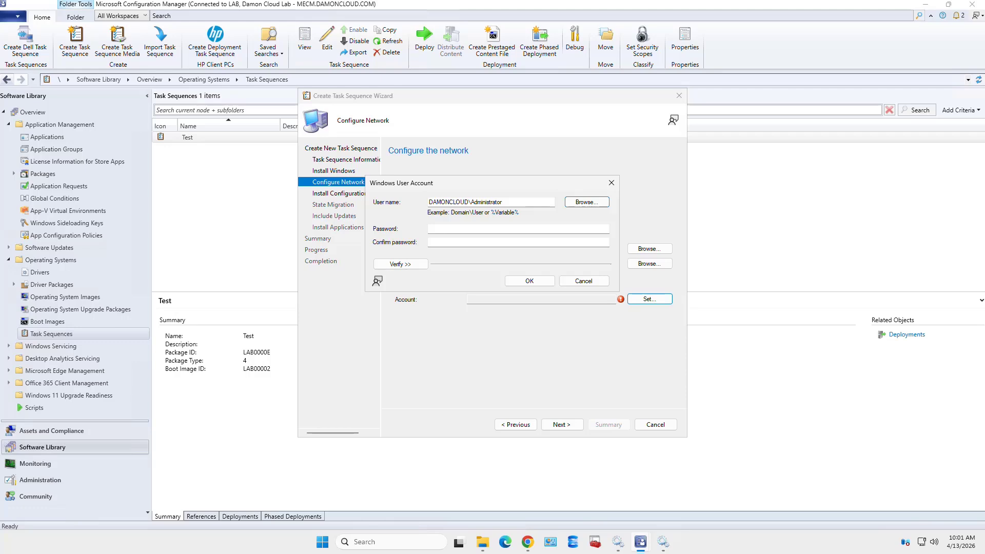
click(493, 229)
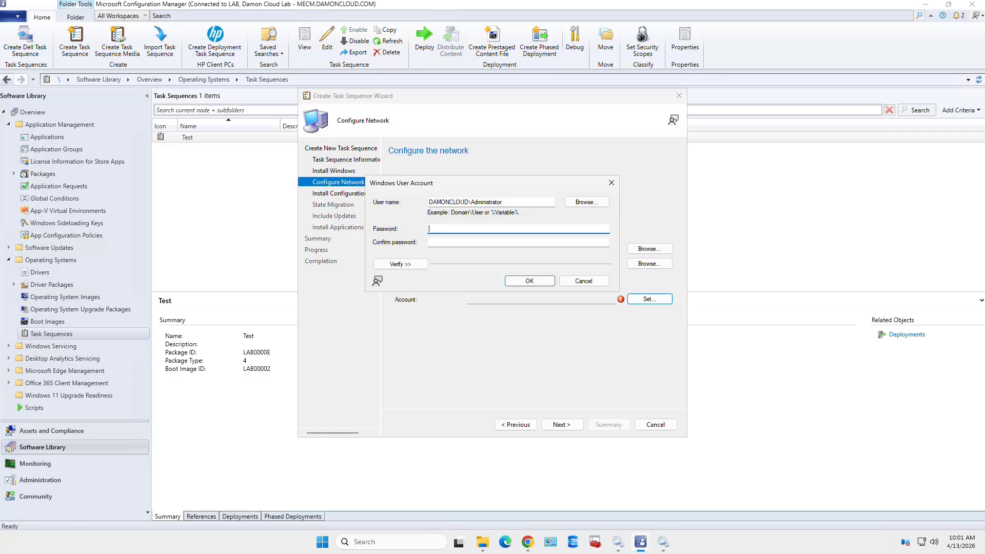
text(••••••••••)
key(Tab)
text(•••••)
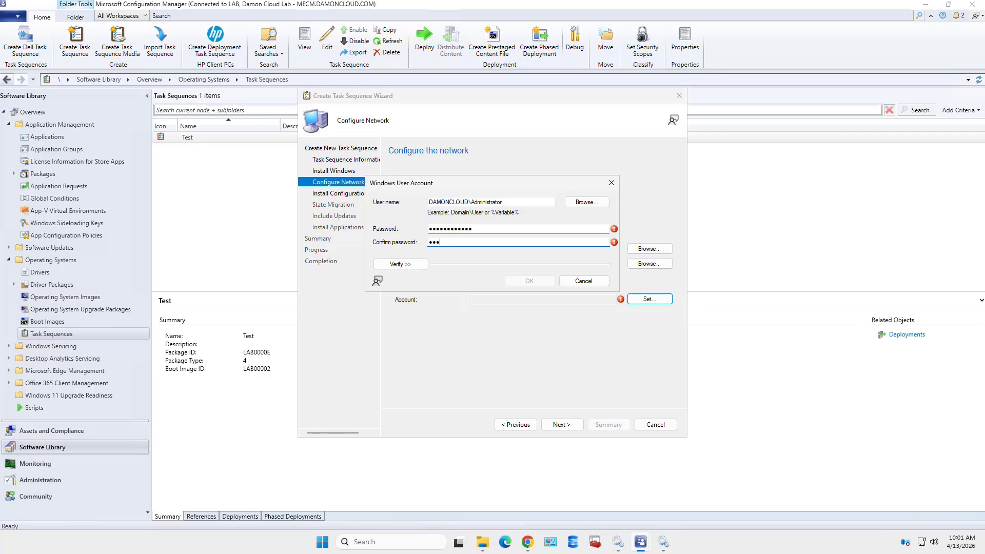
text(•••••••)
Test the account against Active Directory and save it as the domain-join account
click(400, 263)
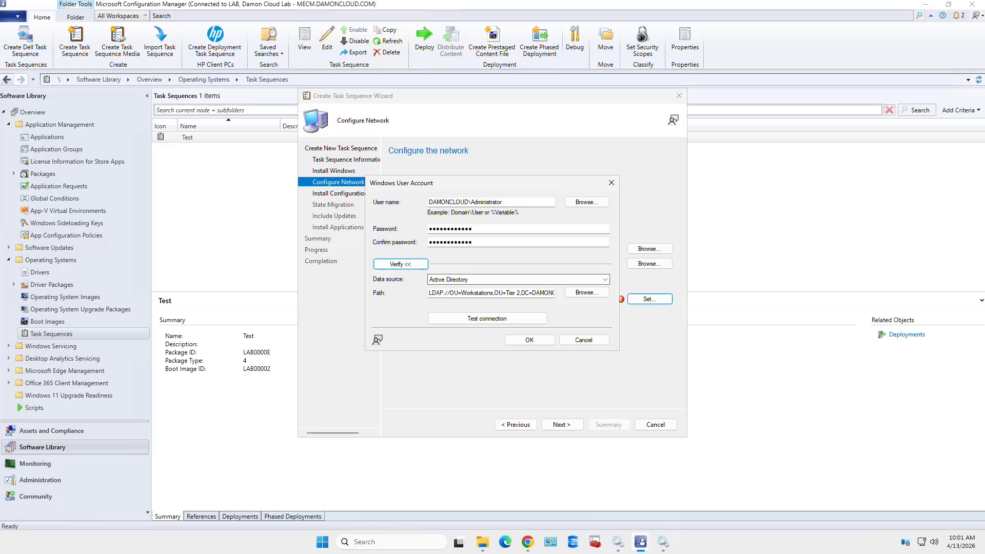
click(487, 318)
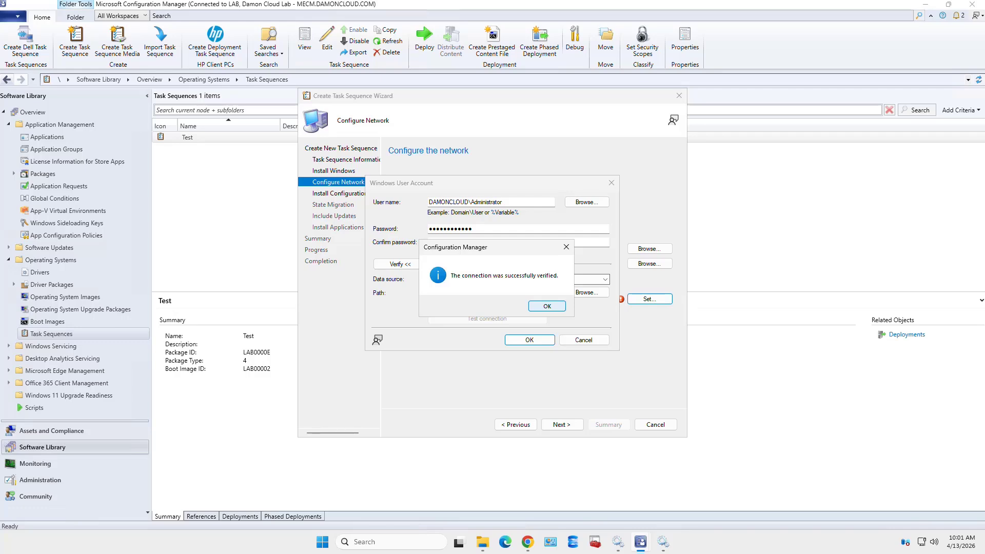
click(547, 306)
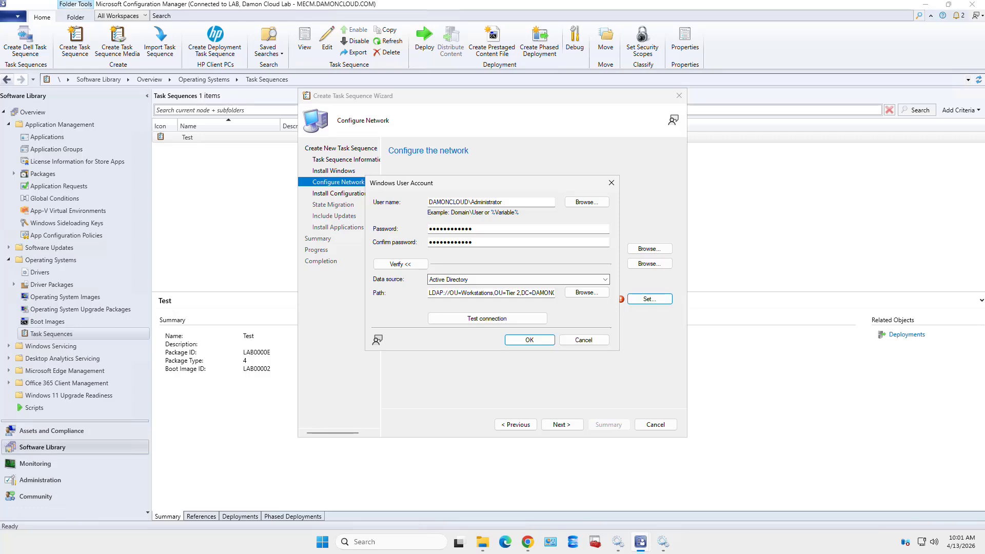
click(529, 339)
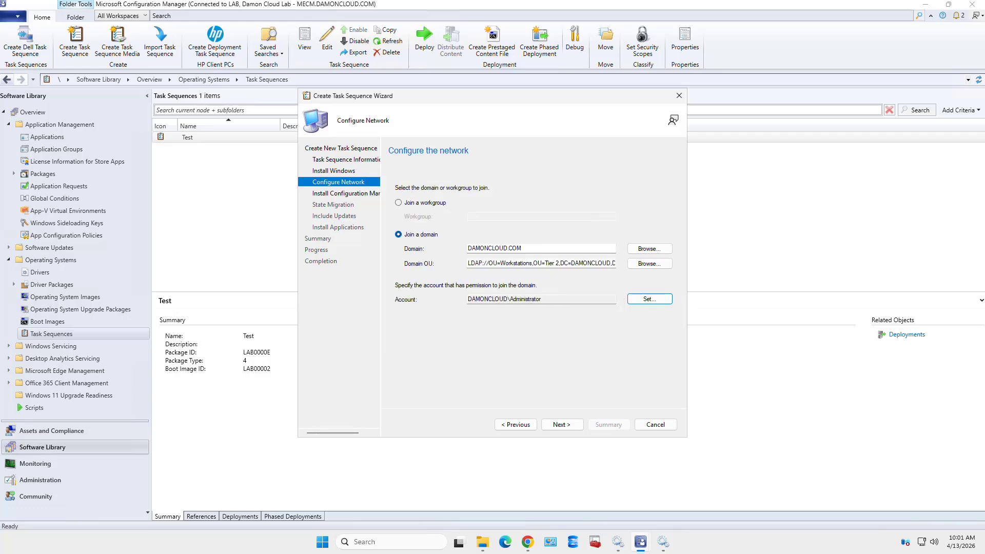
Move past Configure Network and the Configuration Manager client page to State Migration
click(562, 424)
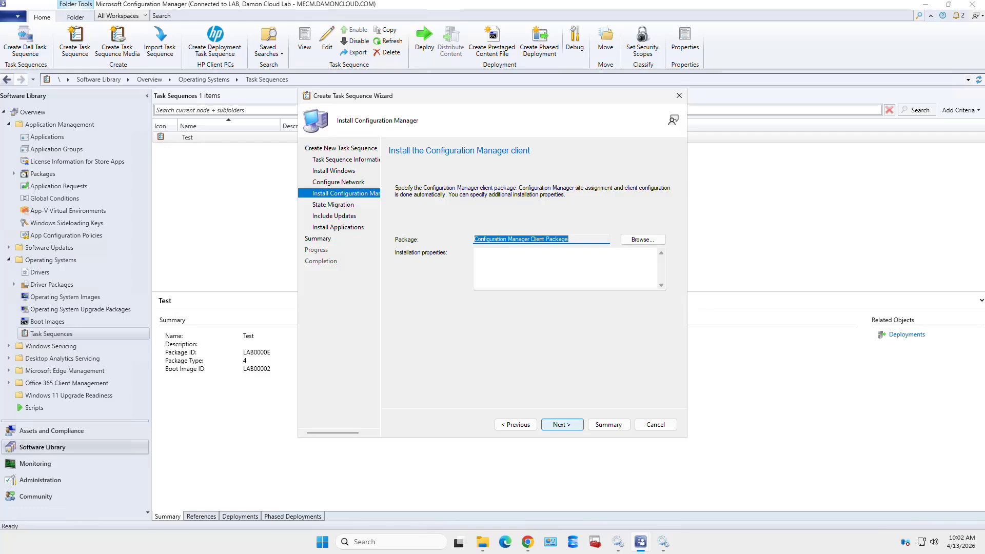
click(561, 424)
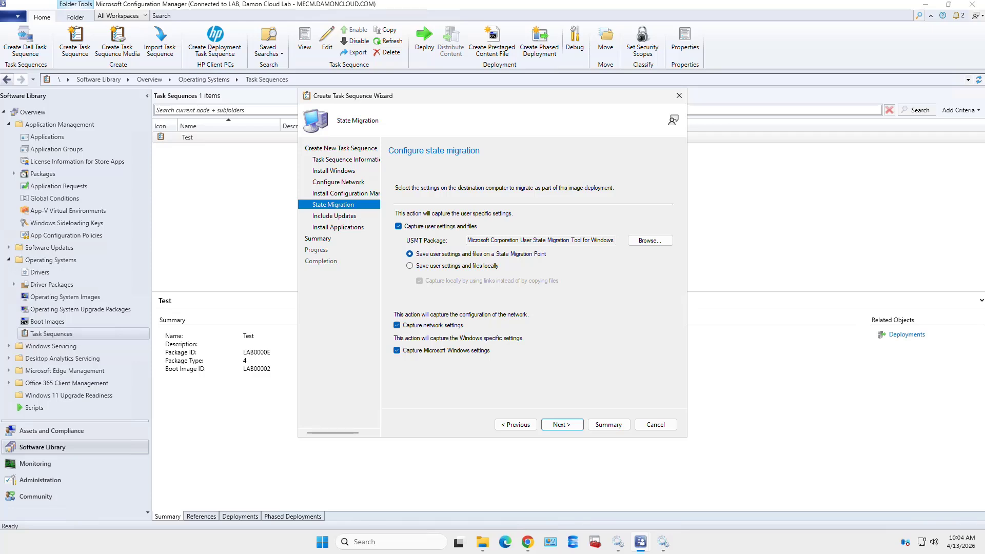
Choose to save user settings and files on a State Migration Point, then continue to Include Updates
click(410, 266)
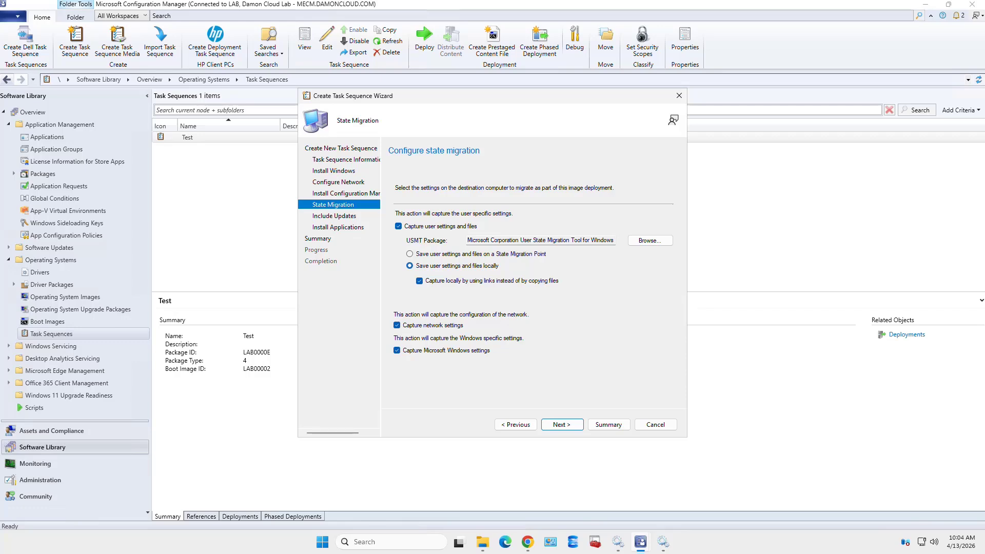
click(410, 253)
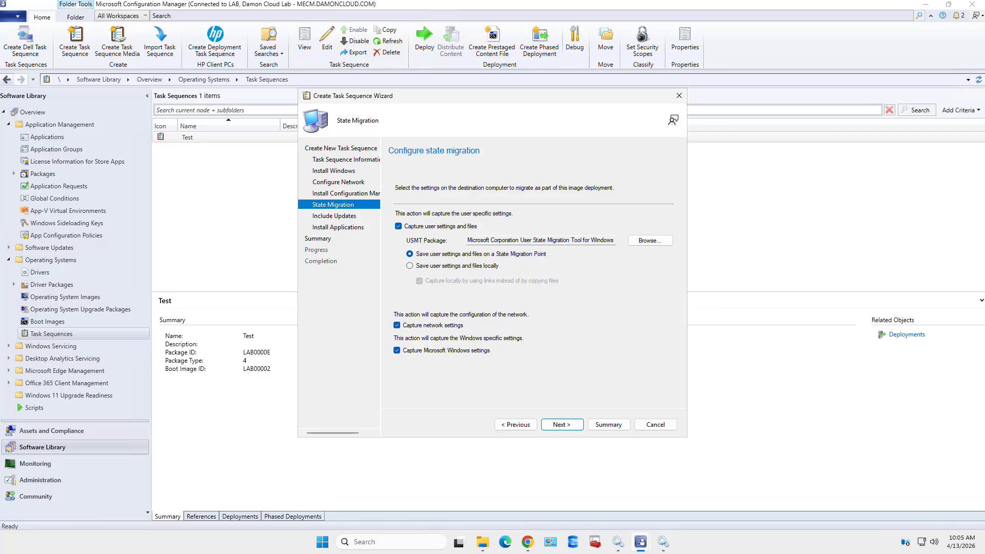
click(561, 424)
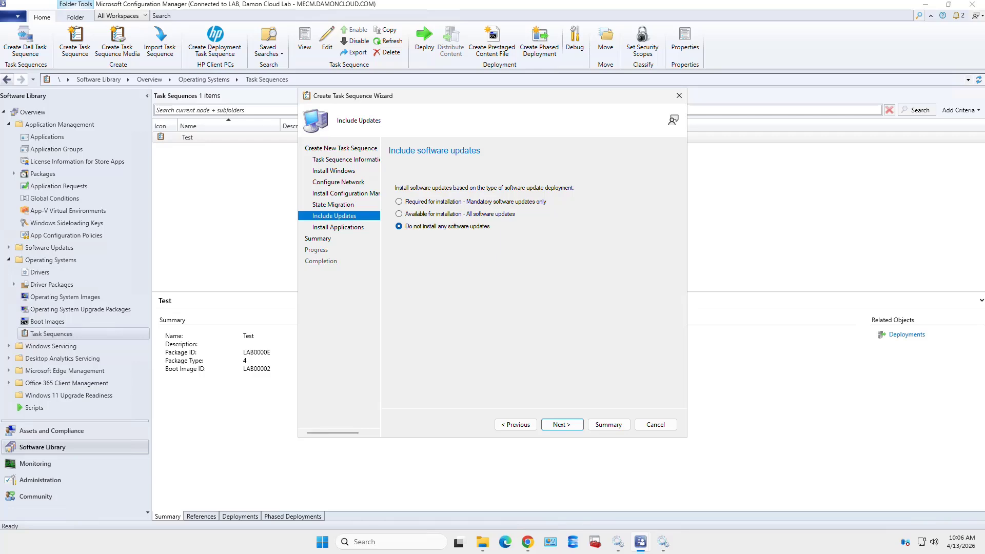
Add Office 365 April 2026 under Install Applications and continue installing others if one fails
key(Return)
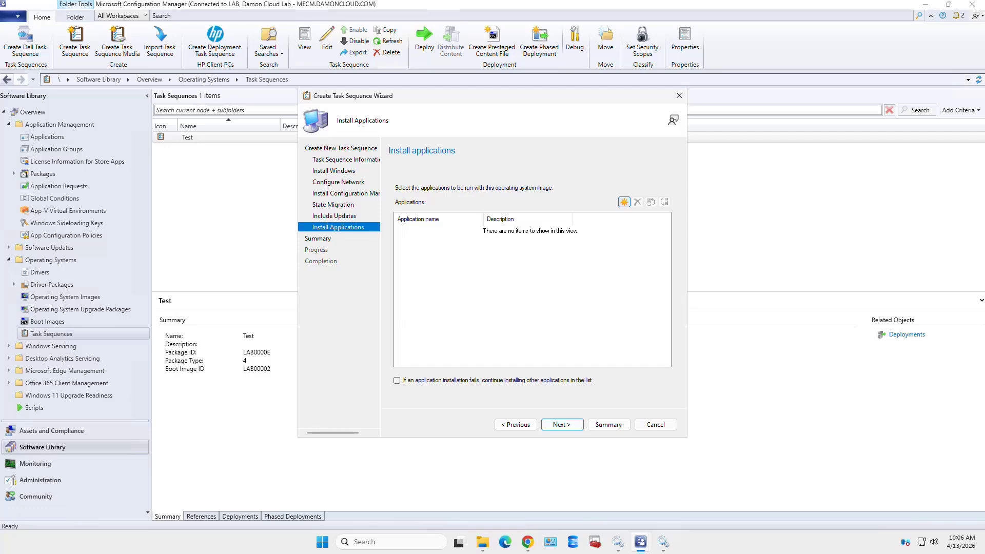
click(624, 201)
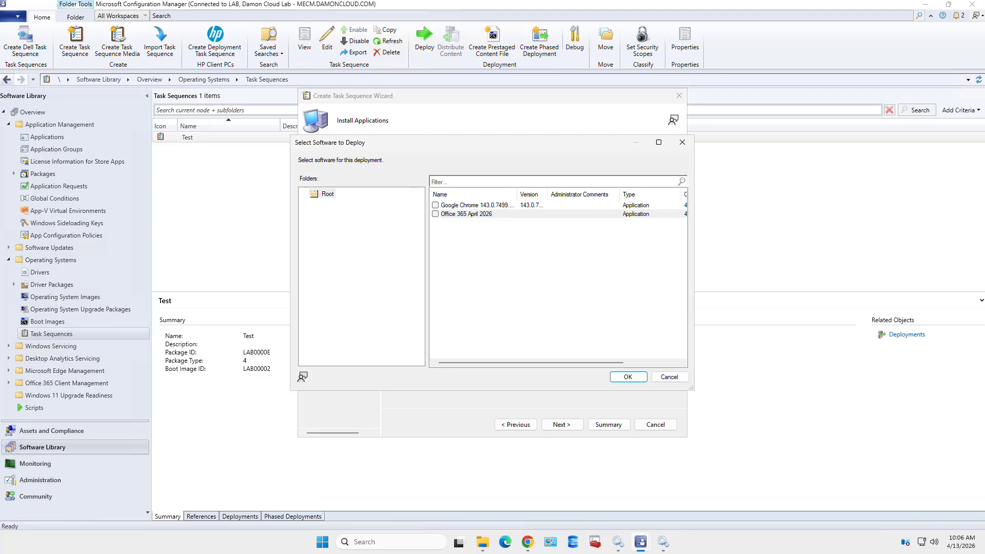
click(434, 213)
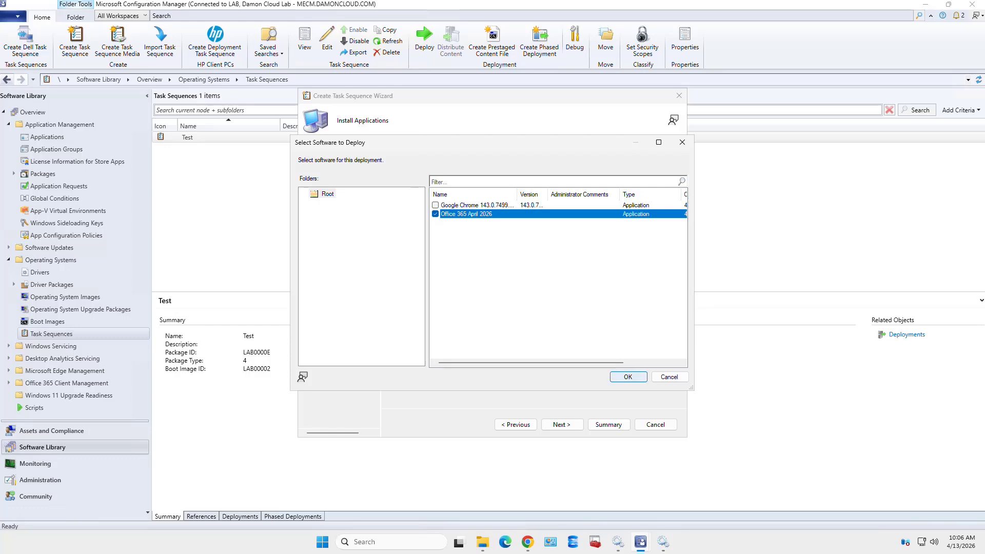
click(628, 376)
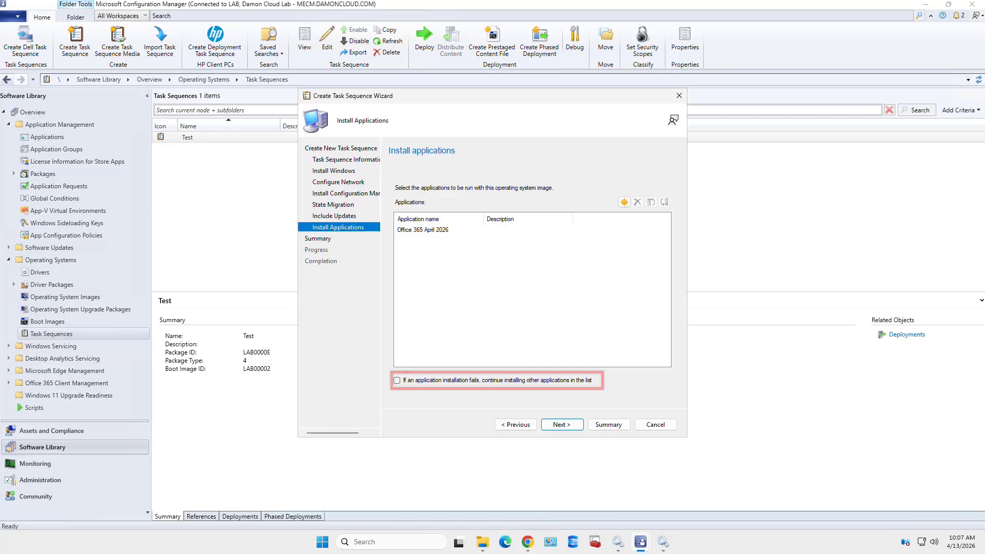
click(396, 380)
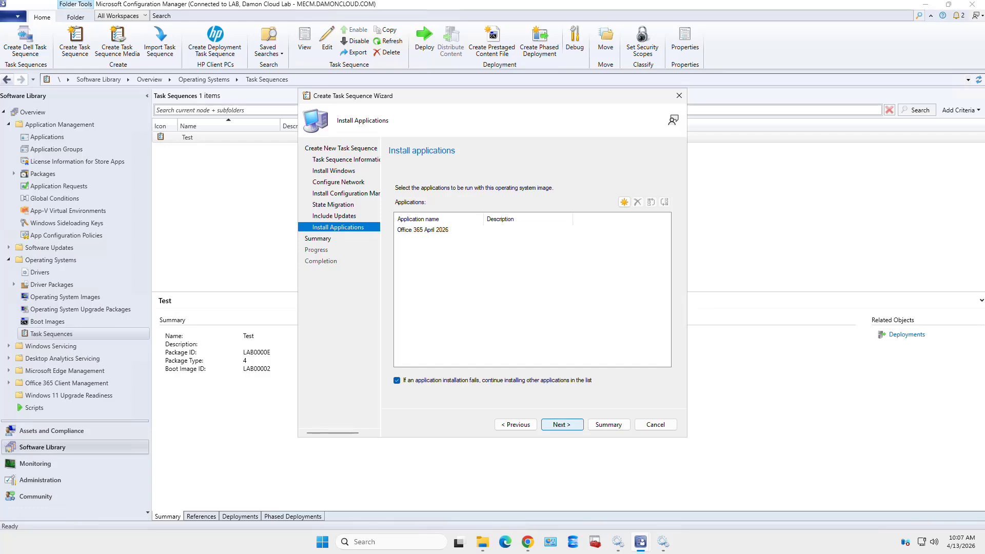
Review the summary and create the task sequence, package LAB0000F, then close the wizard
click(562, 425)
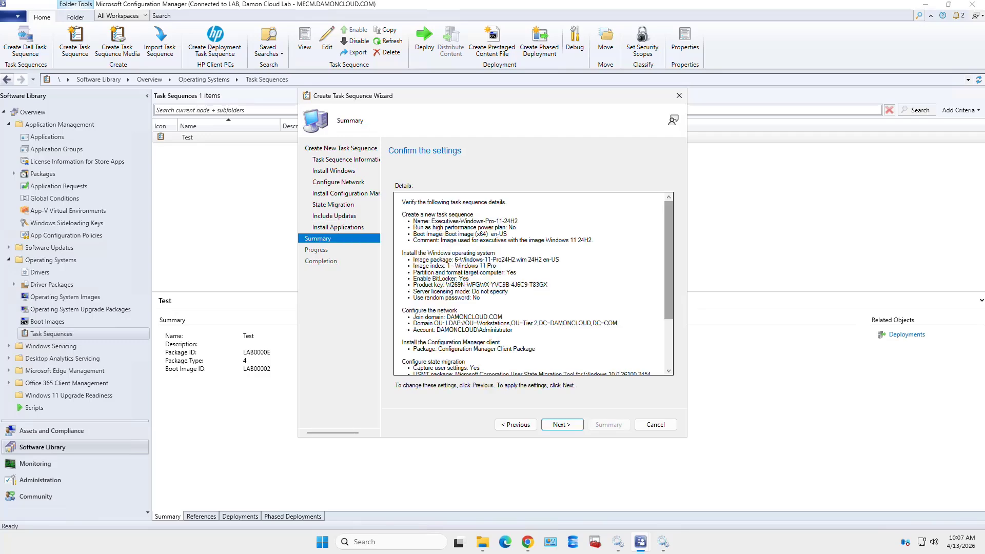
scroll(534, 284, down, 4)
scroll(533, 283, up, 4)
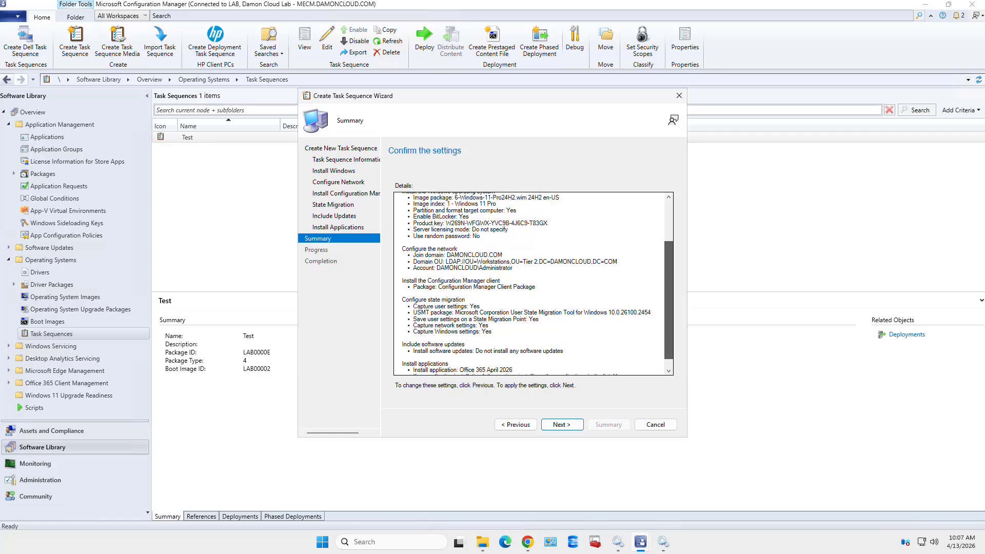
scroll(533, 283, down, 4)
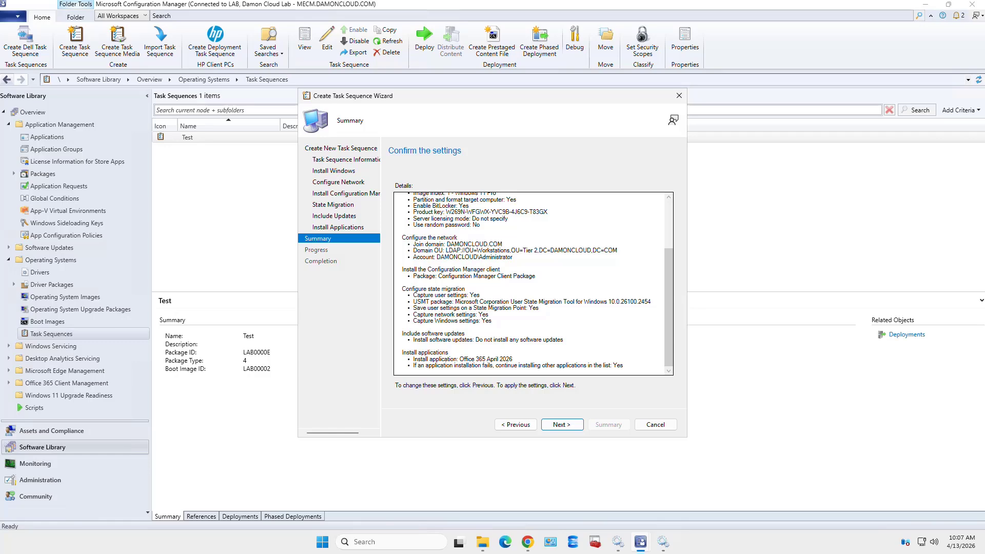
click(562, 424)
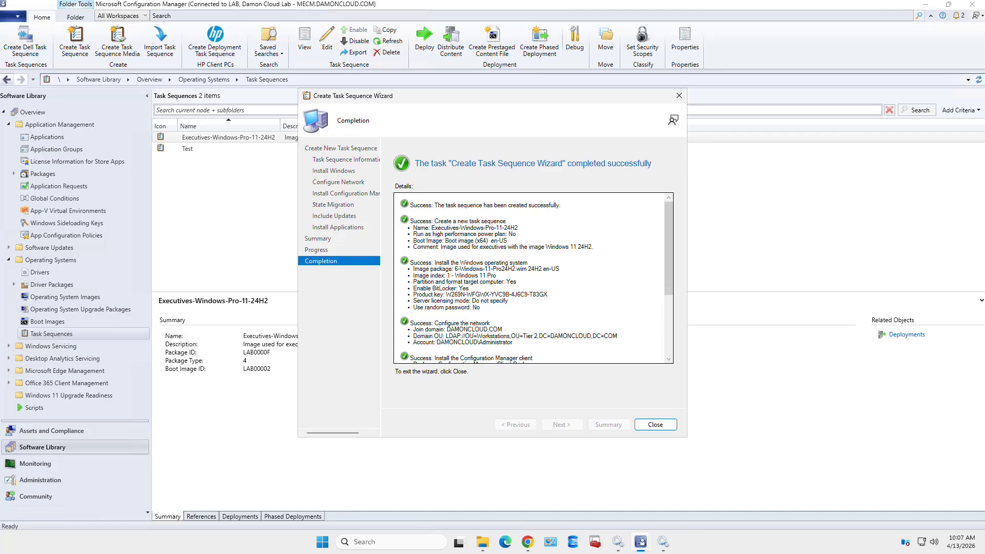
scroll(533, 278, down, 4)
scroll(534, 277, down, 2)
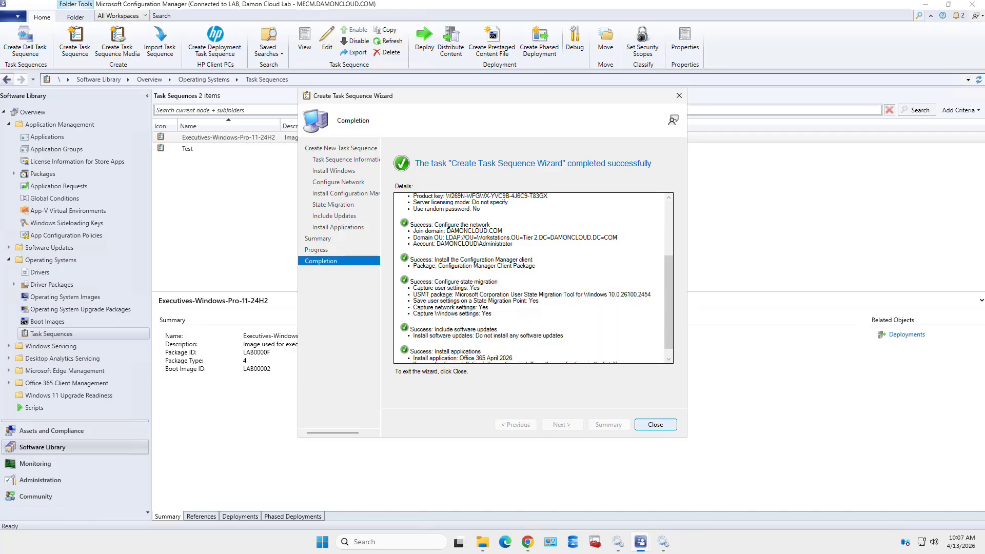
click(655, 424)
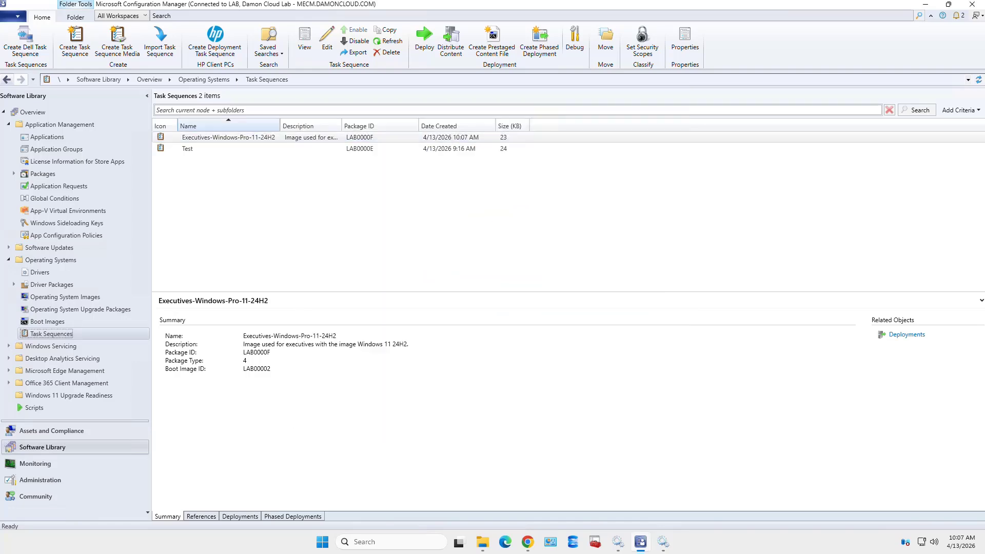
Fit the Name column and open Executives-Windows-Pro-11-24H2 properties on the Advanced tab
double_click(279, 126)
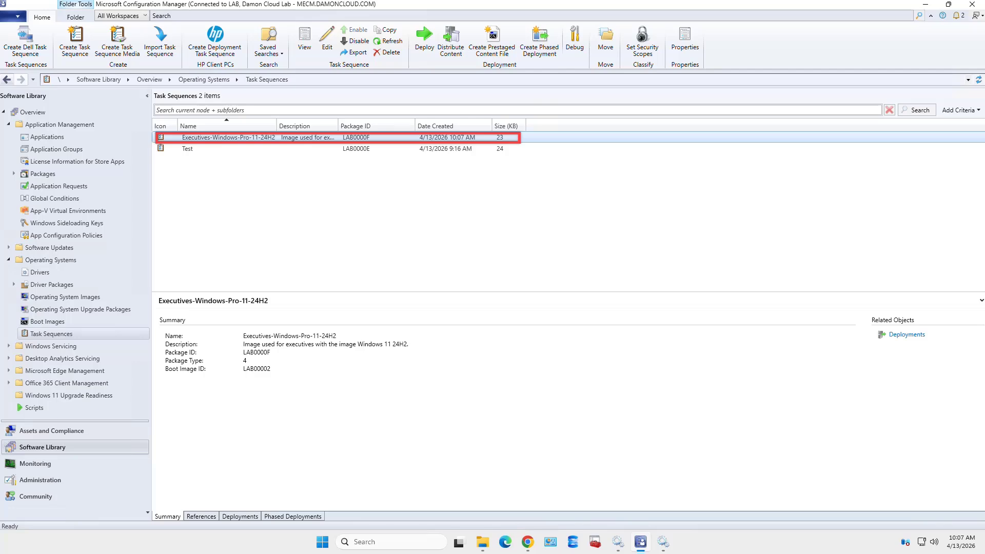
right_click(325, 137)
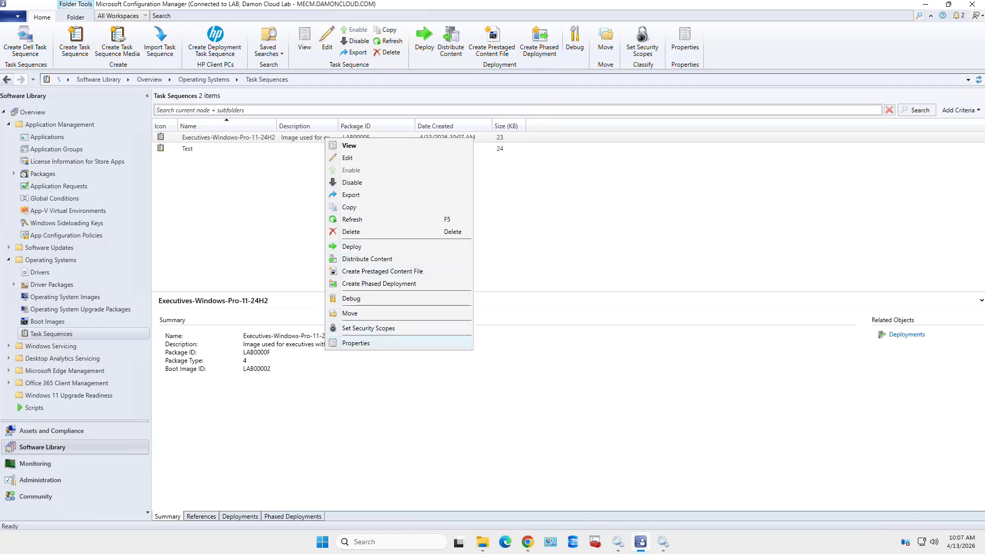
key(Return)
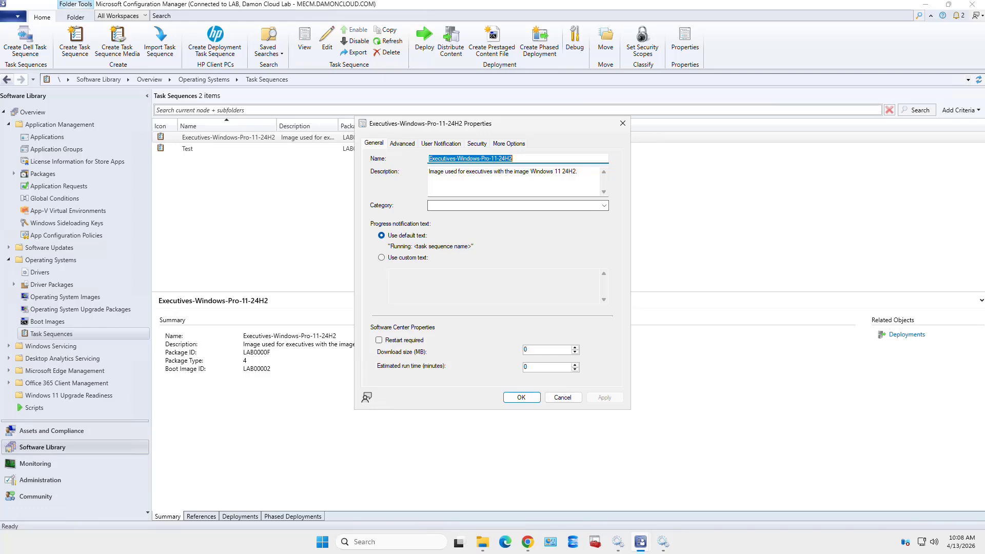
click(402, 143)
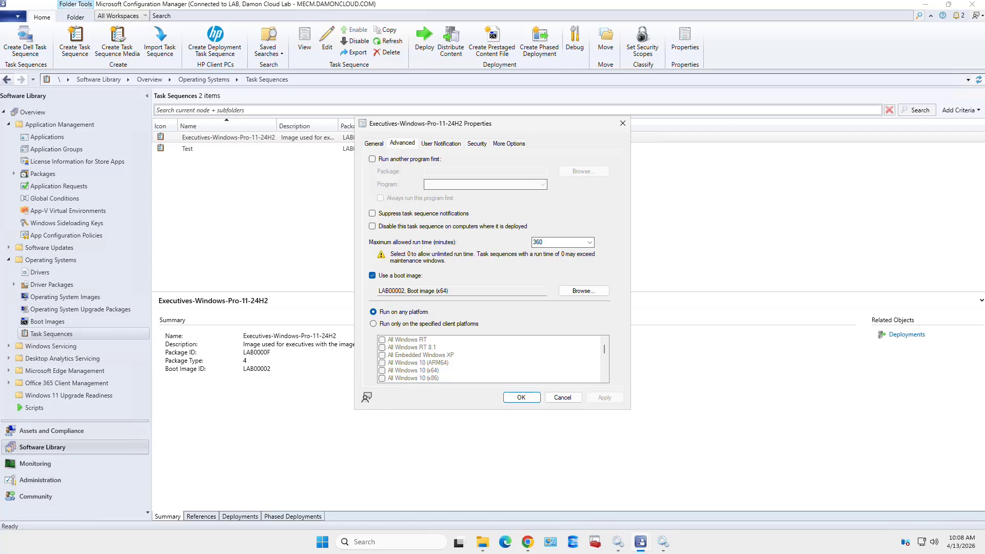
Keep boot image LAB00002 and set the maximum allowed run time to 60 minutes
click(584, 290)
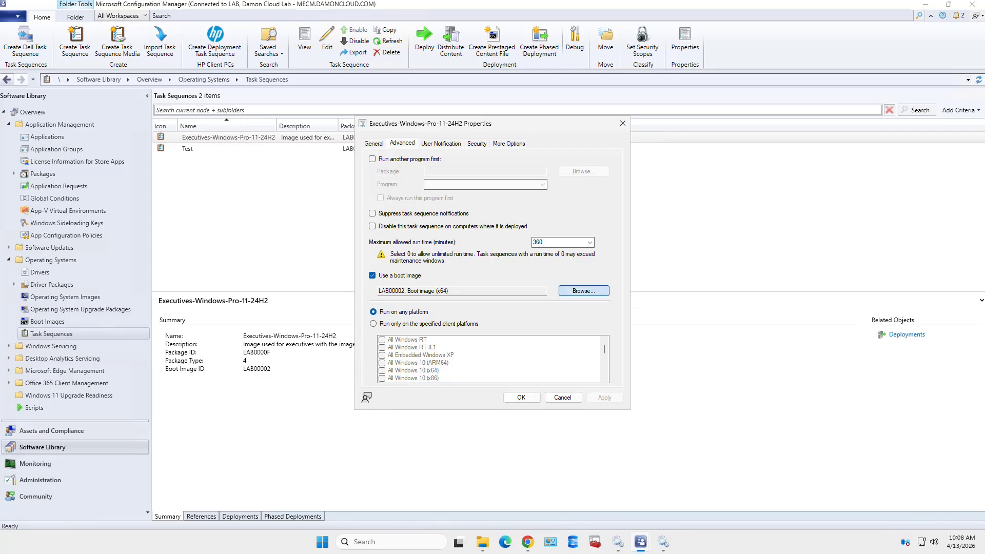
click(583, 291)
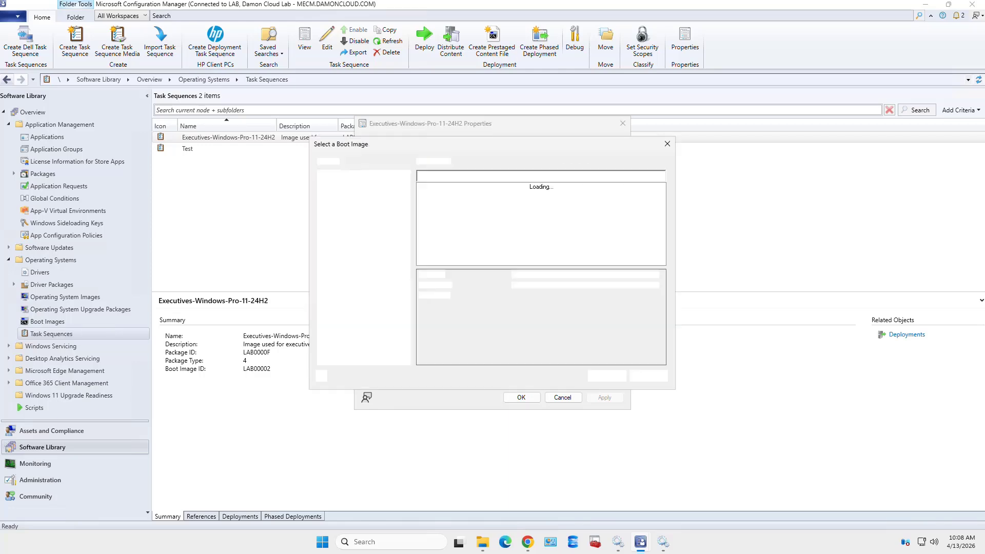
click(647, 376)
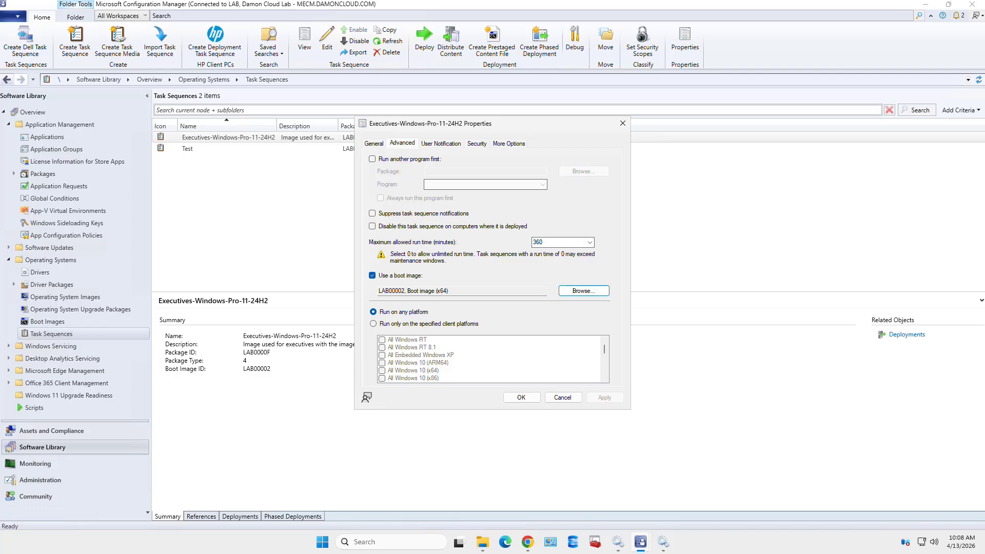
click(590, 242)
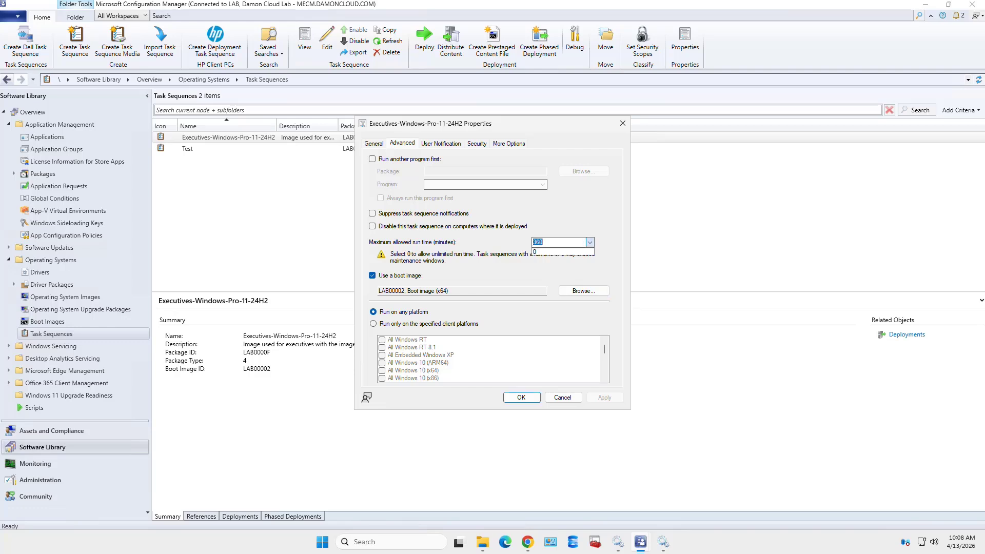
click(590, 243)
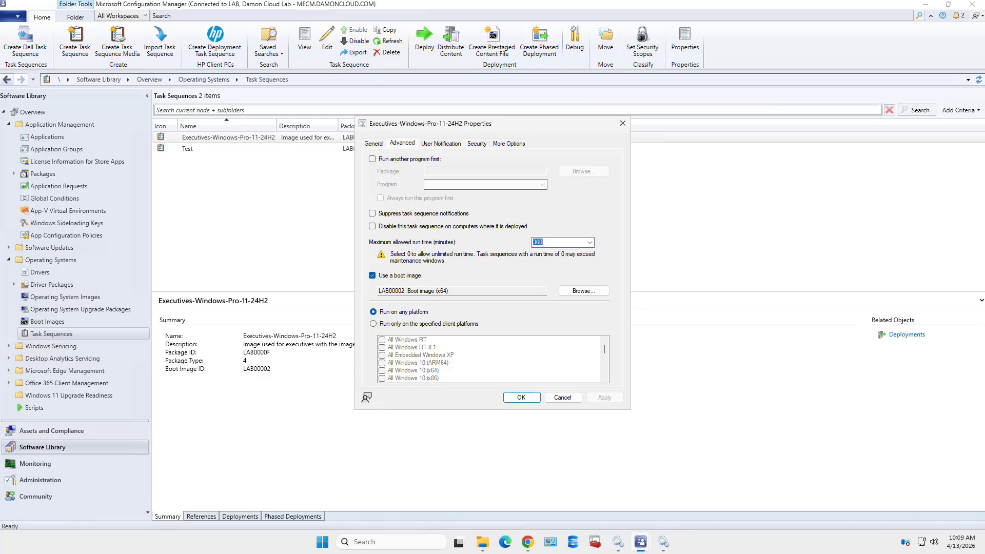
text(6)
Leave 'Run another program first' unchecked, then apply and save the properties
click(372, 159)
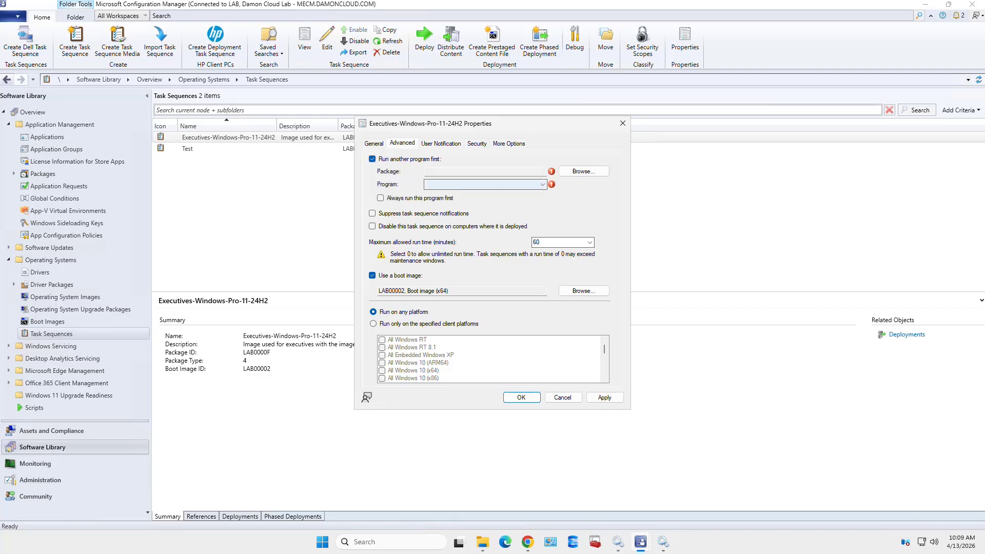
click(485, 185)
click(486, 185)
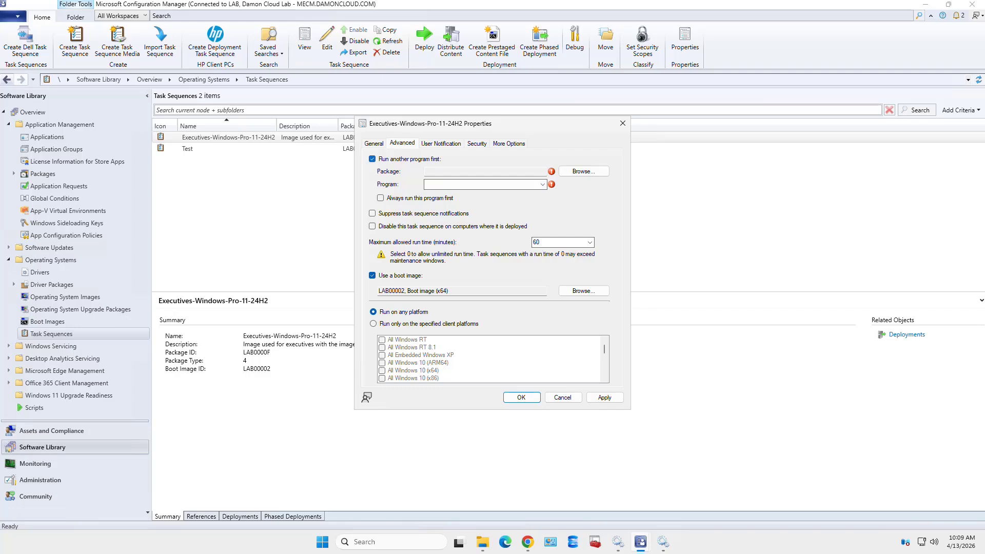
click(373, 159)
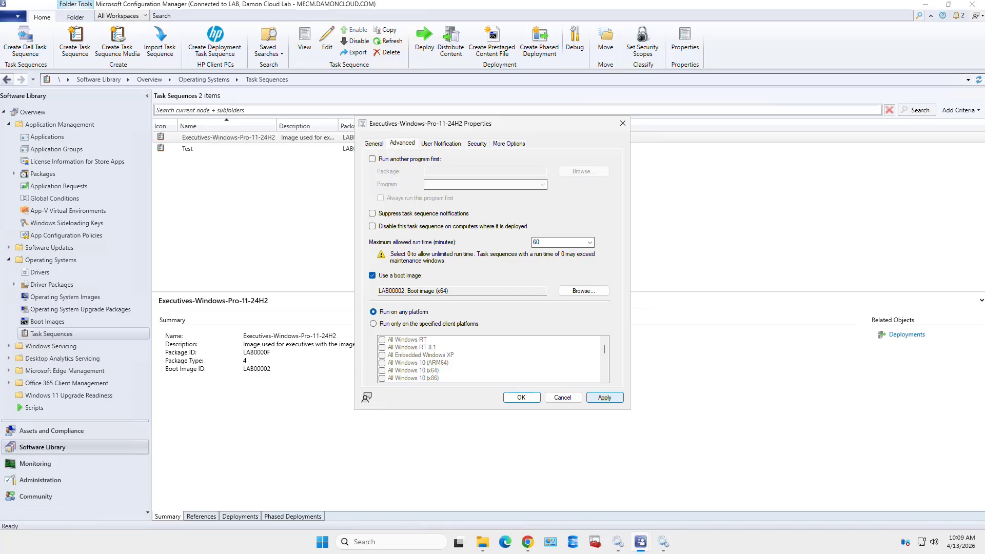
click(604, 397)
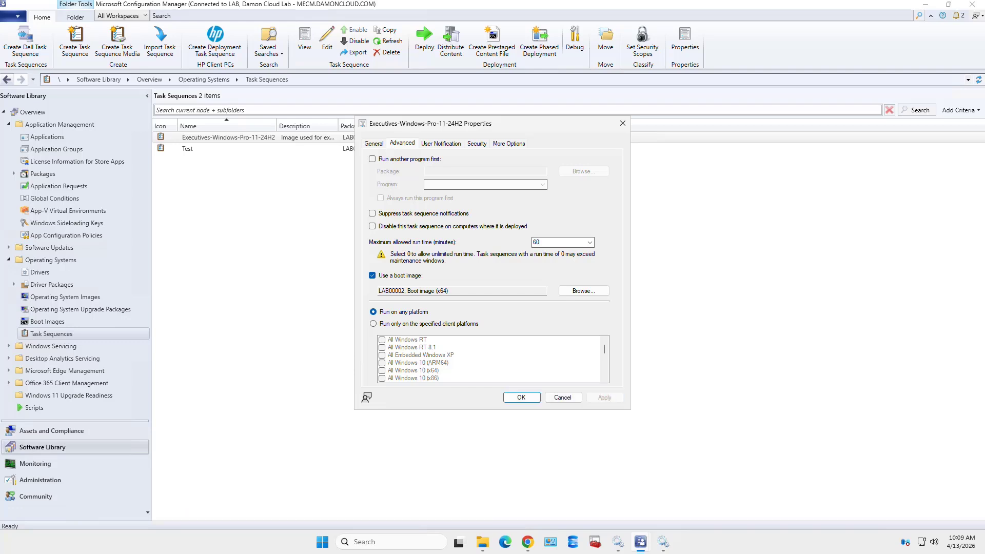
click(521, 398)
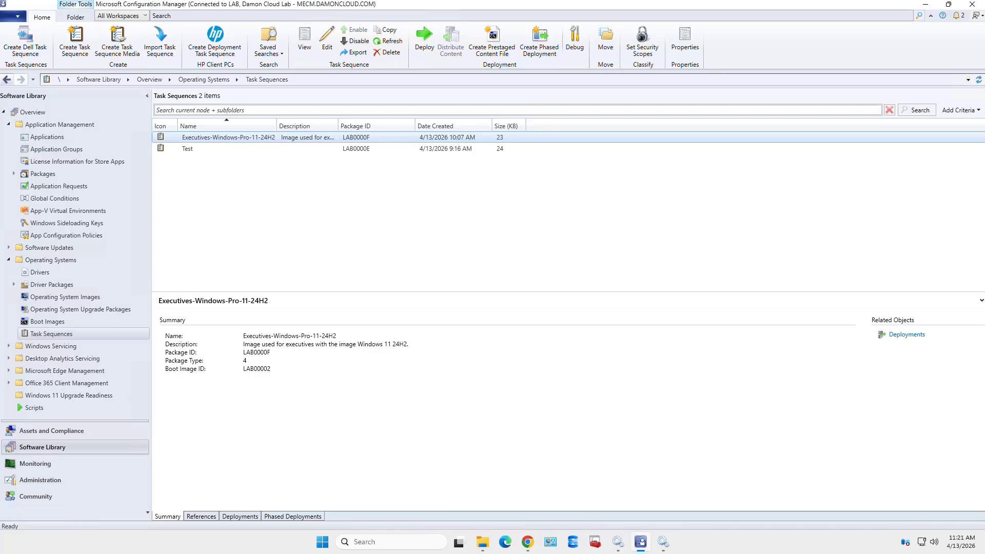
Edit Executives-Windows-Pro-11-24H2 and show the Capture Files and Settings group's Options conditions
right_click(249, 138)
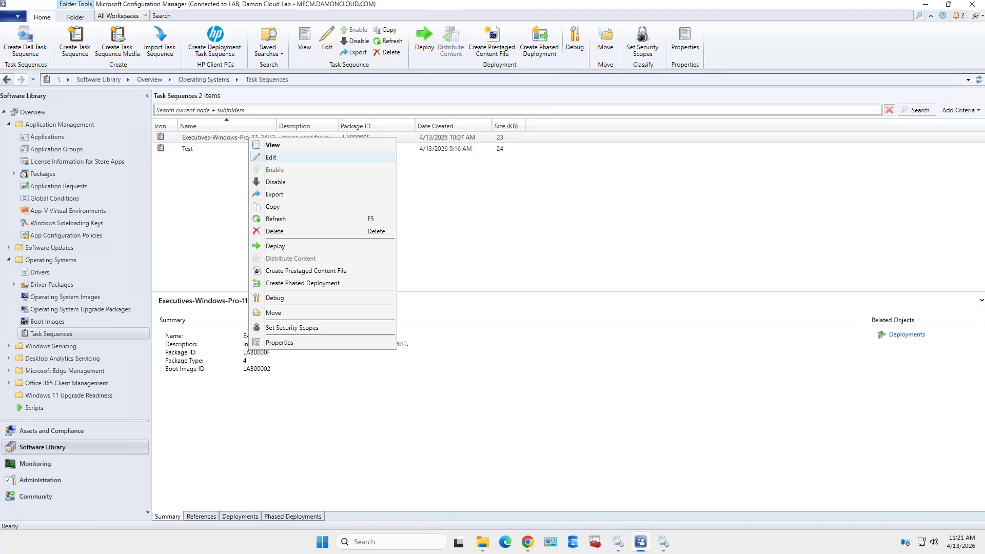
click(271, 157)
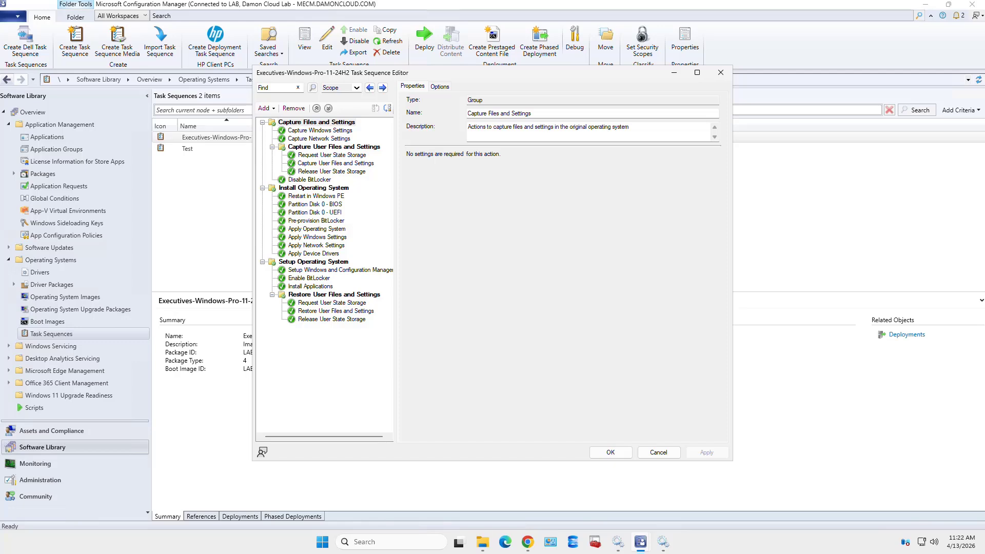
click(440, 87)
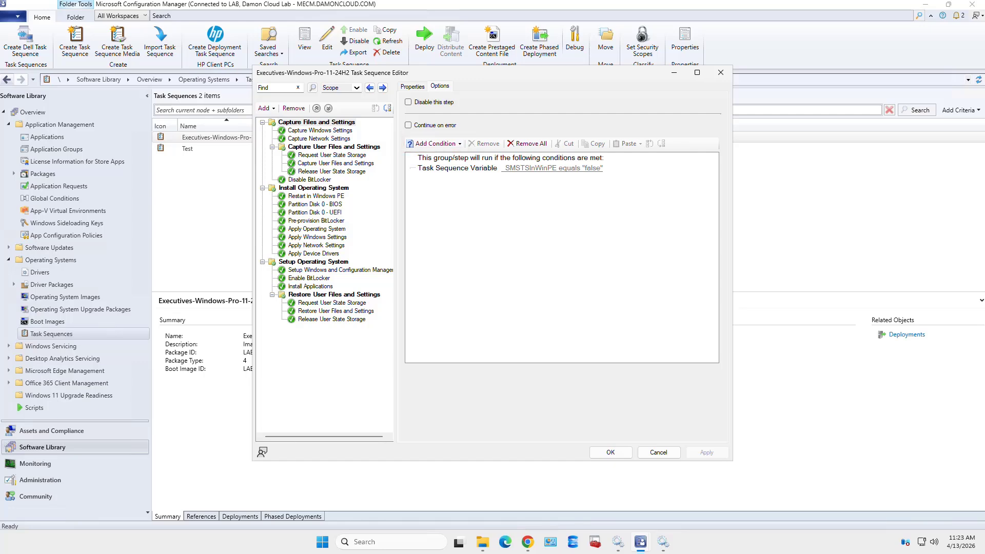
Open the Add Condition dropdown on the Capture Files and Settings group's Options tab
click(435, 144)
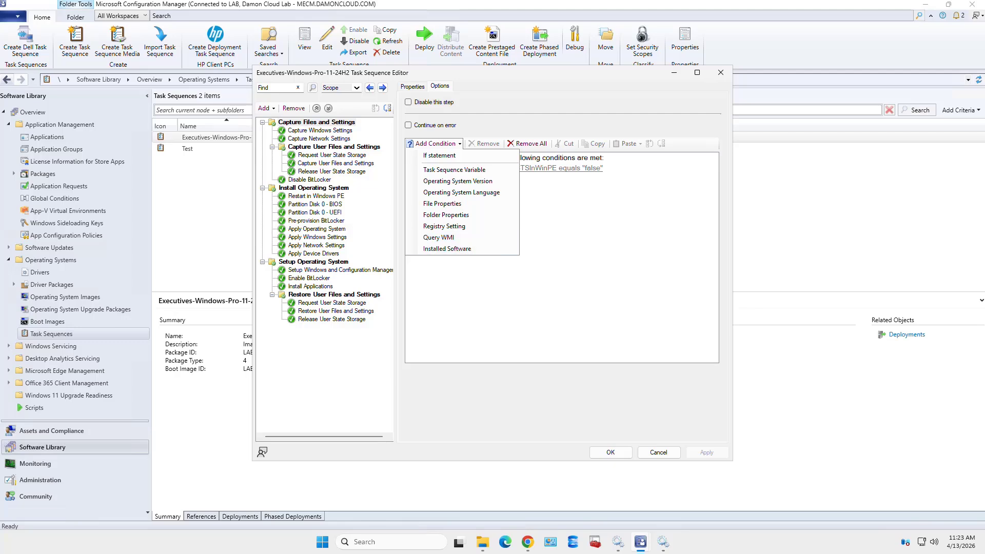
Close the Add Condition list, keeping only the _SMSTSInWinPE equals "false" condition
key(Escape)
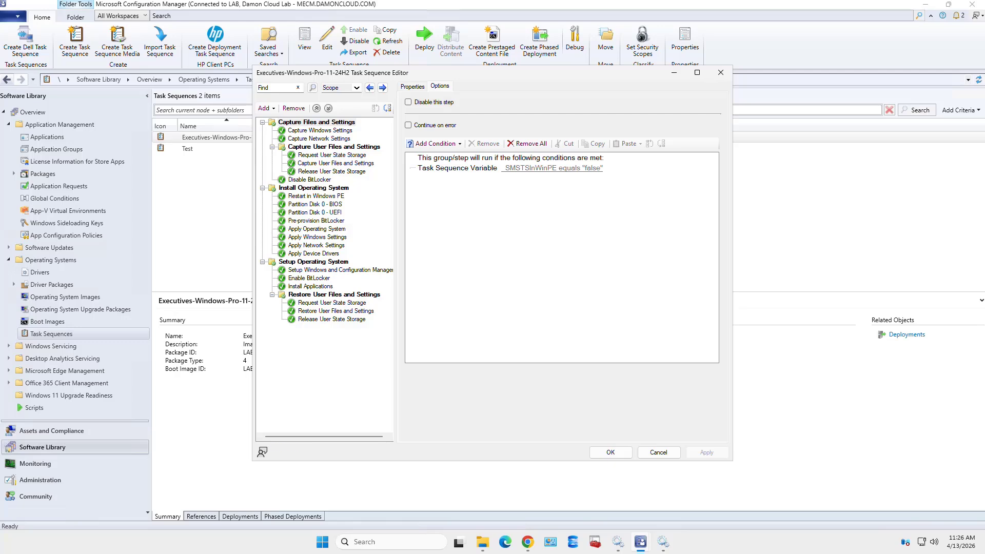
Disable the Capture Files and Settings group
right_click(348, 122)
key(Escape)
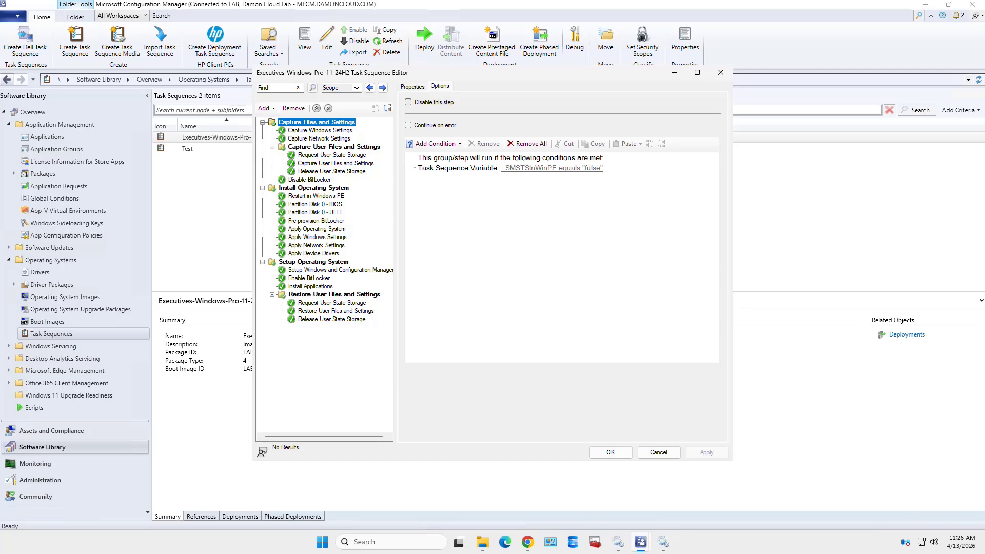
click(408, 102)
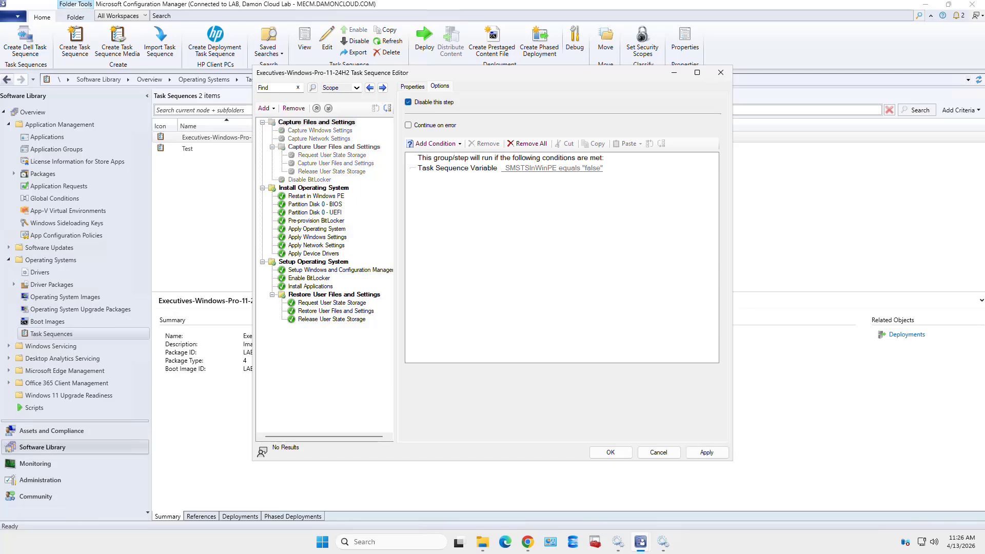
Disable the Restore User Files and Settings group, then apply and close the editor
click(334, 295)
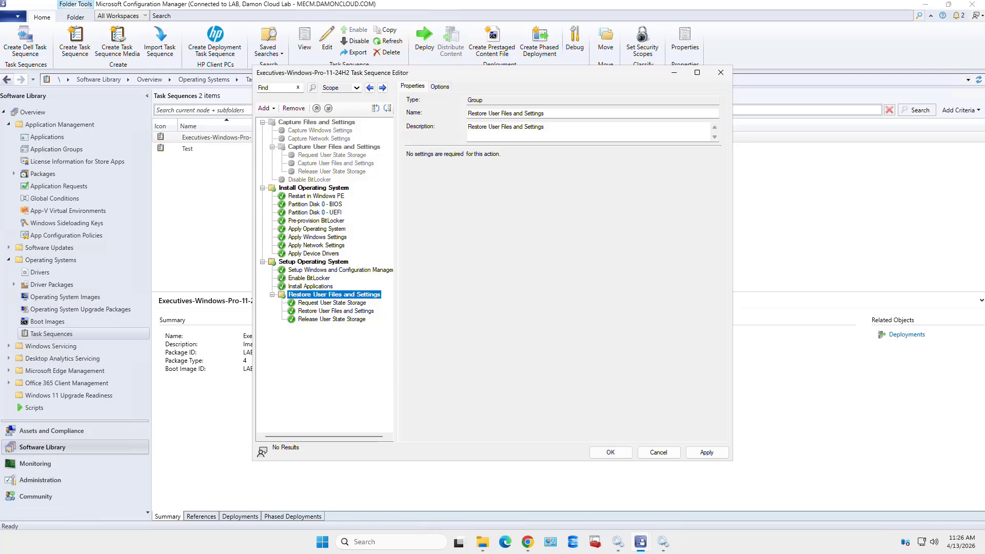
click(439, 87)
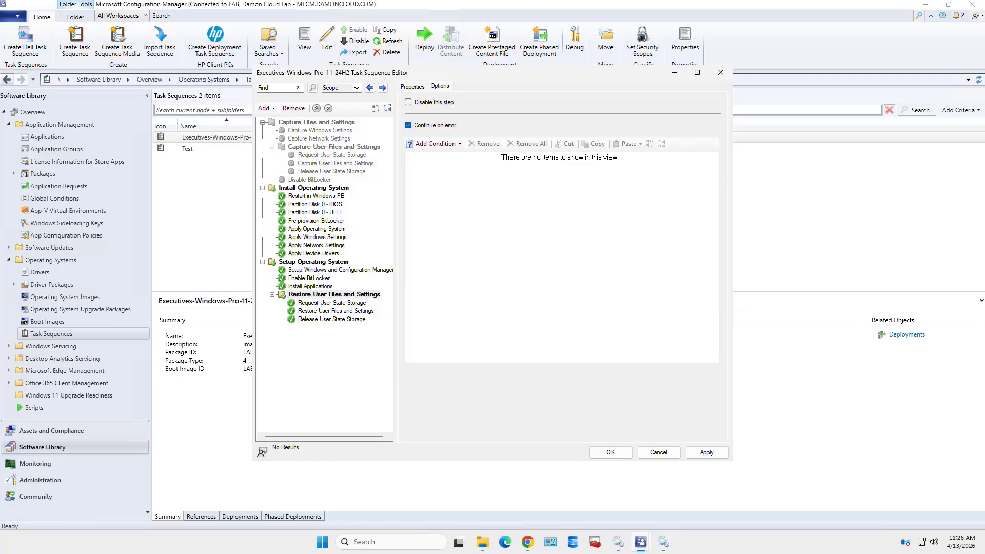
click(409, 102)
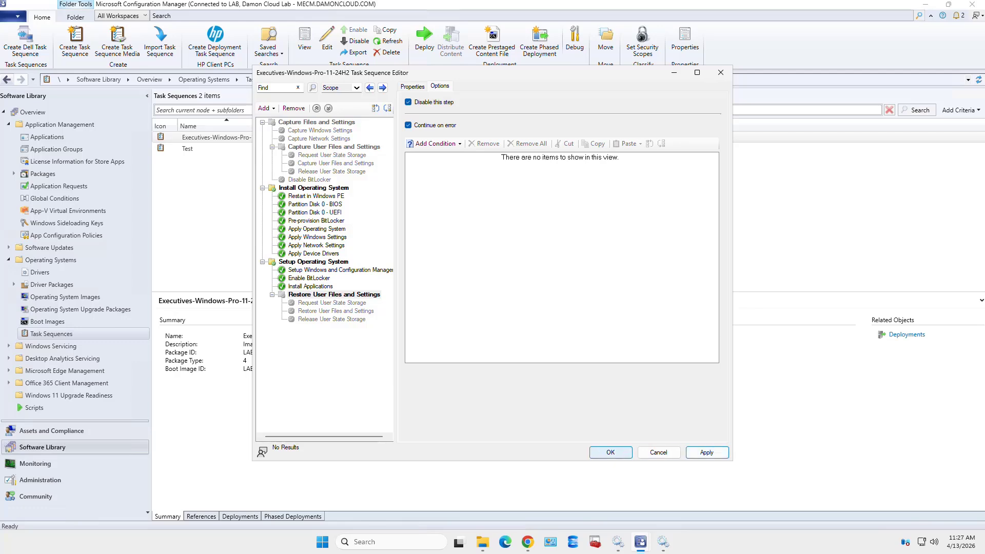
click(707, 452)
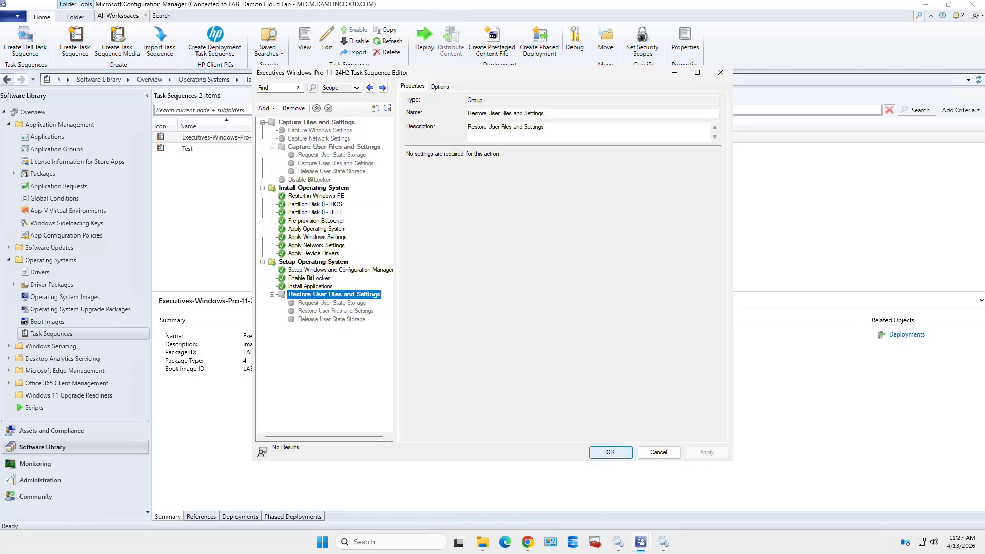
click(610, 452)
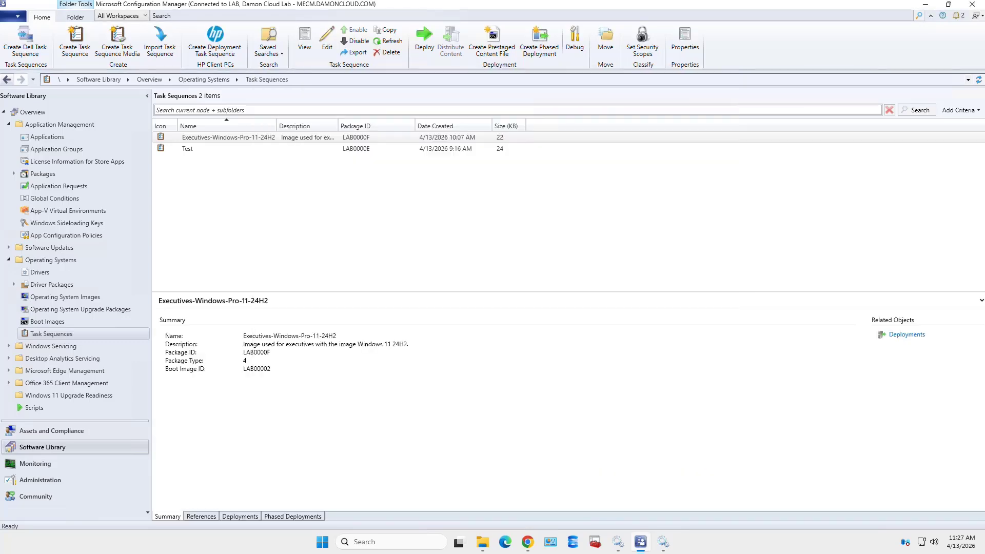
Copy Executives-Windows-Pro-11-24H2 into package LAB00010 and widen the Name column to show full names
right_click(248, 137)
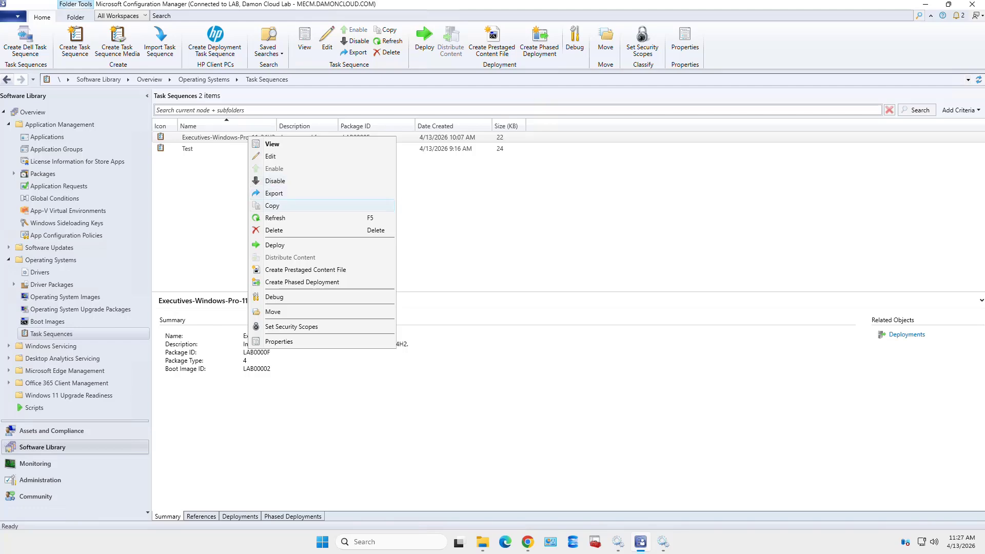
click(271, 206)
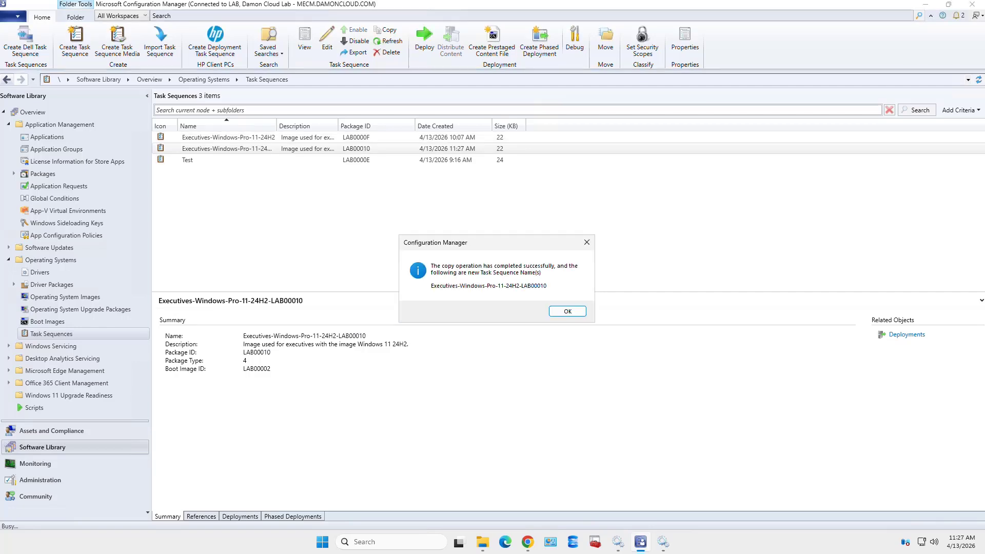
click(567, 311)
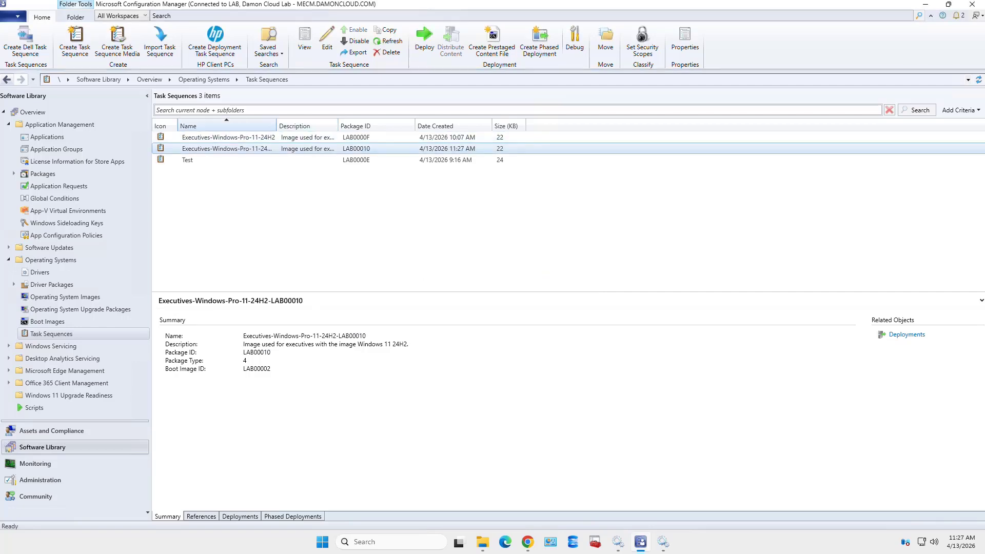
double_click(276, 126)
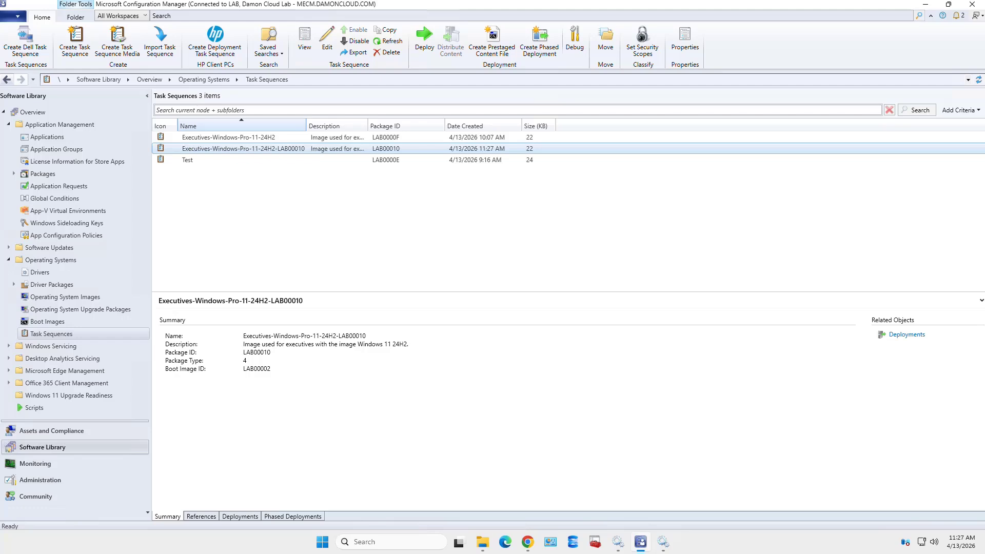
drag(306, 125, 334, 126)
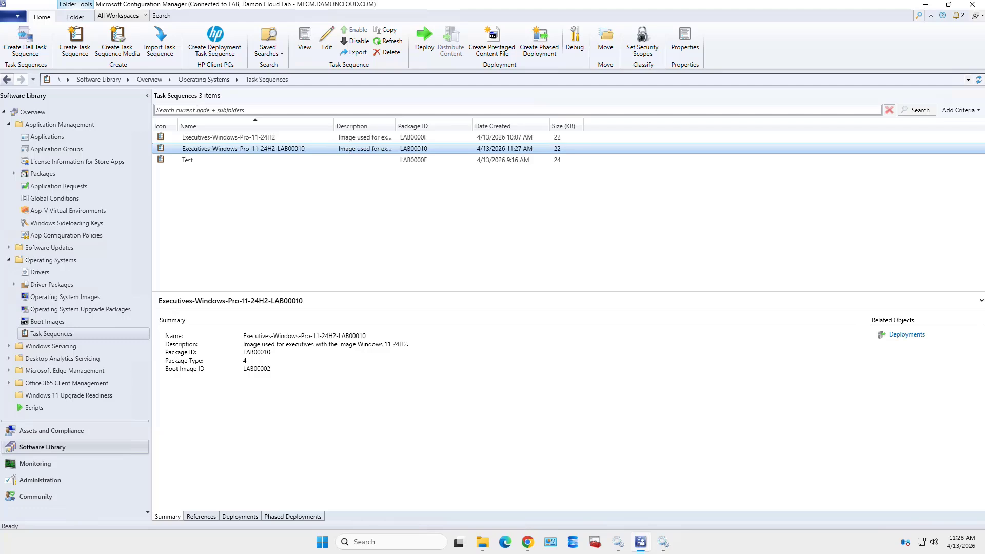
Replace the copy's LAB00010 name suffix with USMT, naming it Executives-Windows-Pro-11-24H2-USMT
right_click(292, 148)
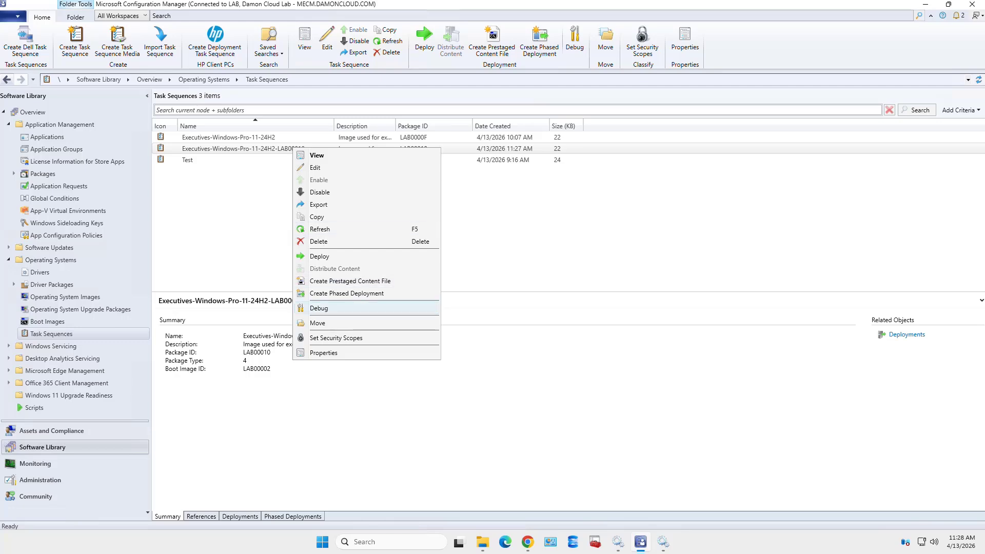
click(323, 353)
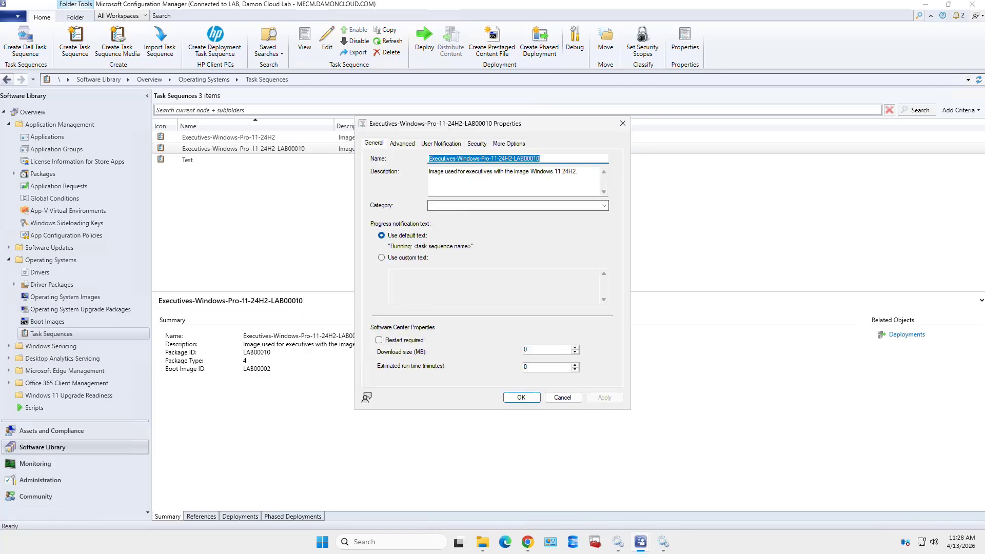
click(513, 158)
key(shift+Left)
key(shift+Left)
key(shift+Left)
key(shift+Left)
key(shift+Left)
key(shift+Left)
key(shift+Left)
key(shift+Left)
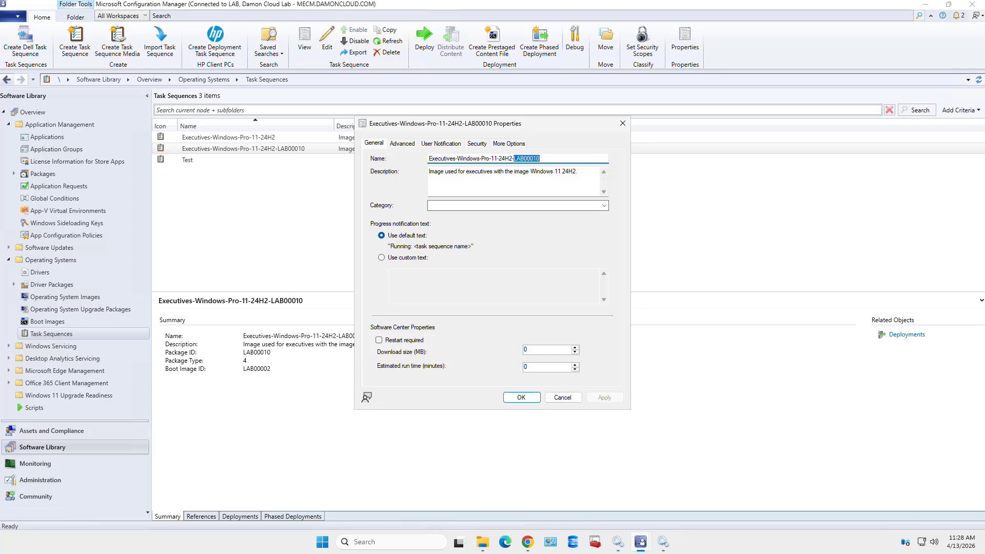
text(USMT)
click(604, 398)
click(521, 398)
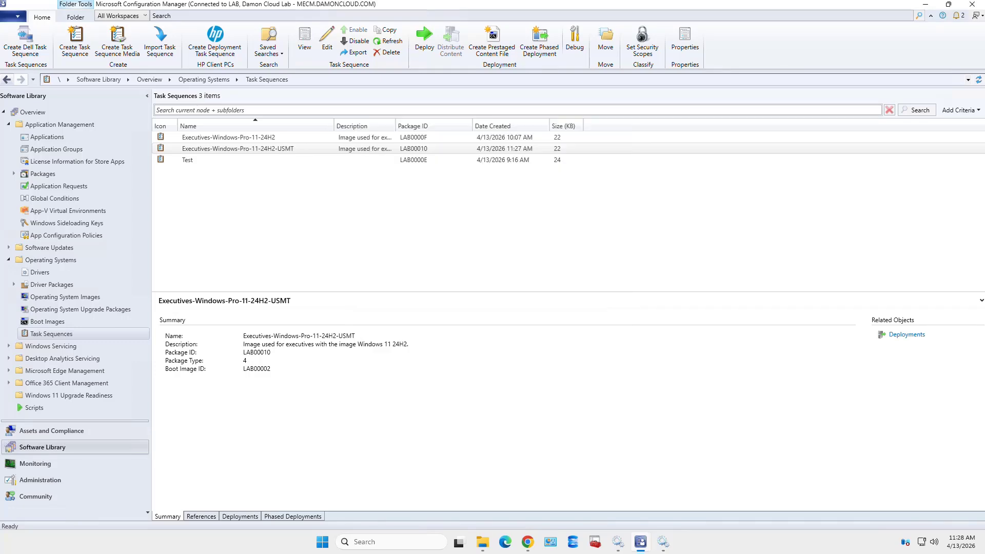
Re-enable the Capture Files and Settings and Restore User Files and Settings groups, then save and close
right_click(305, 149)
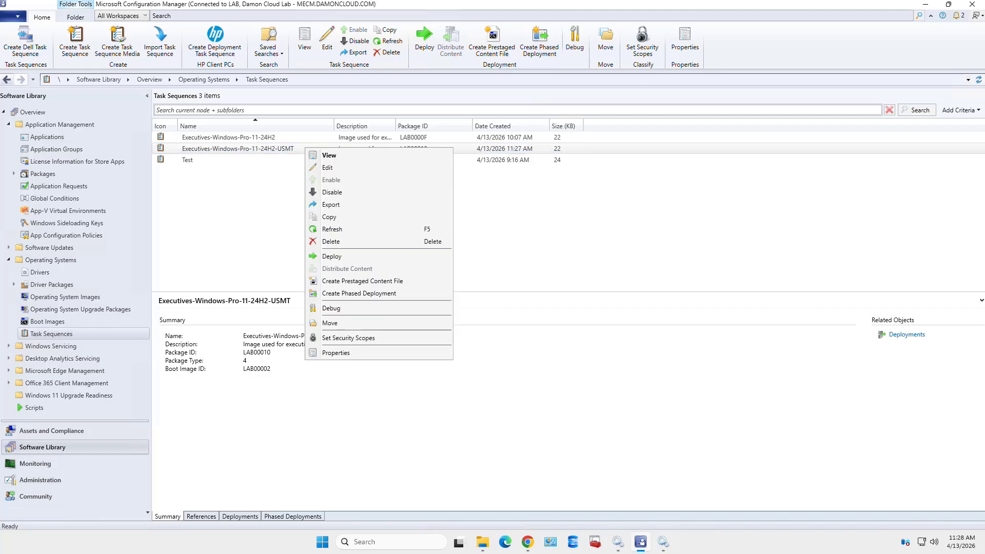
click(329, 167)
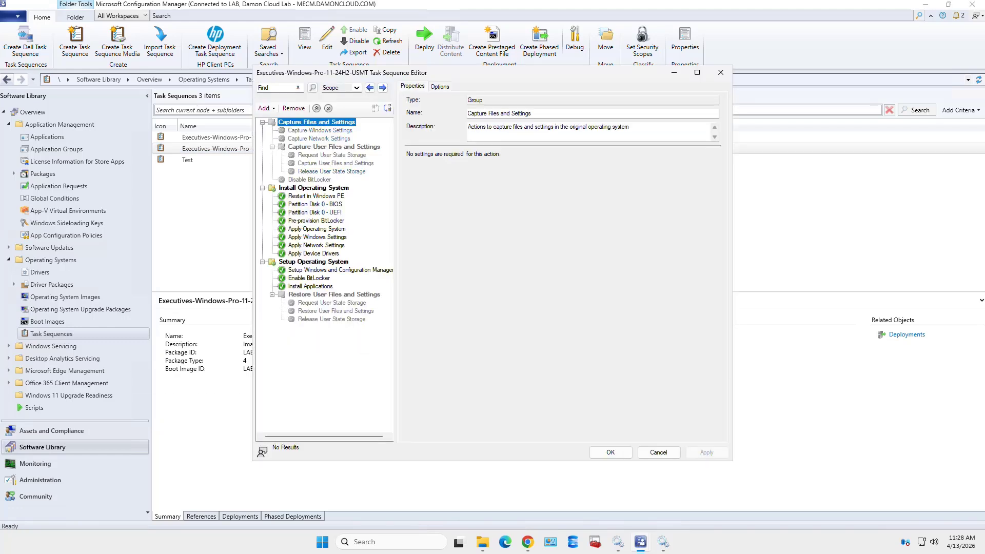
click(440, 86)
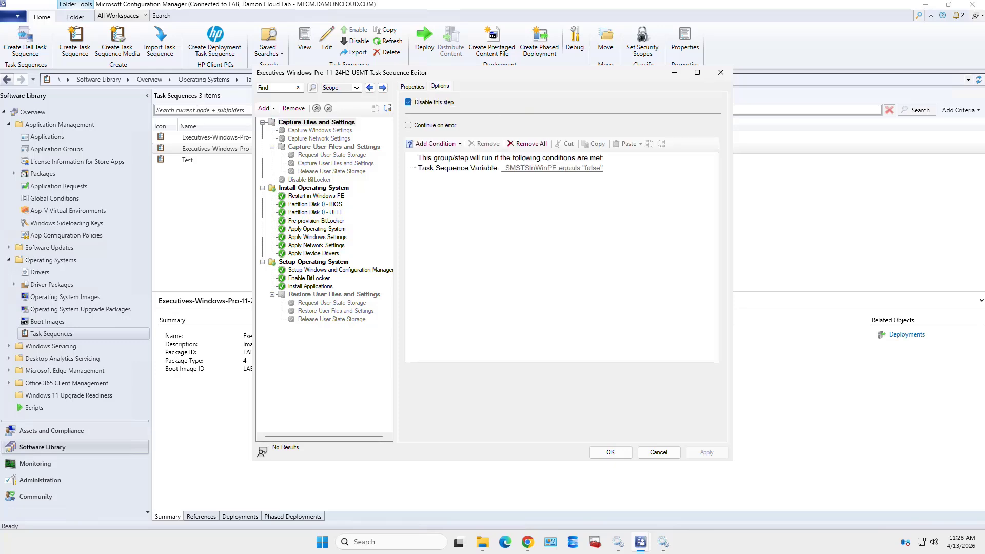
click(408, 102)
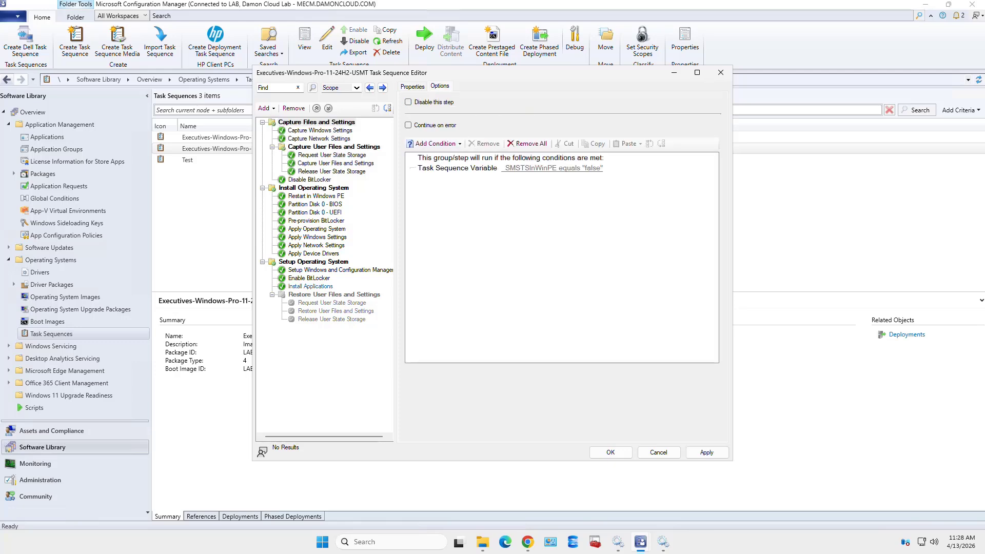
click(334, 295)
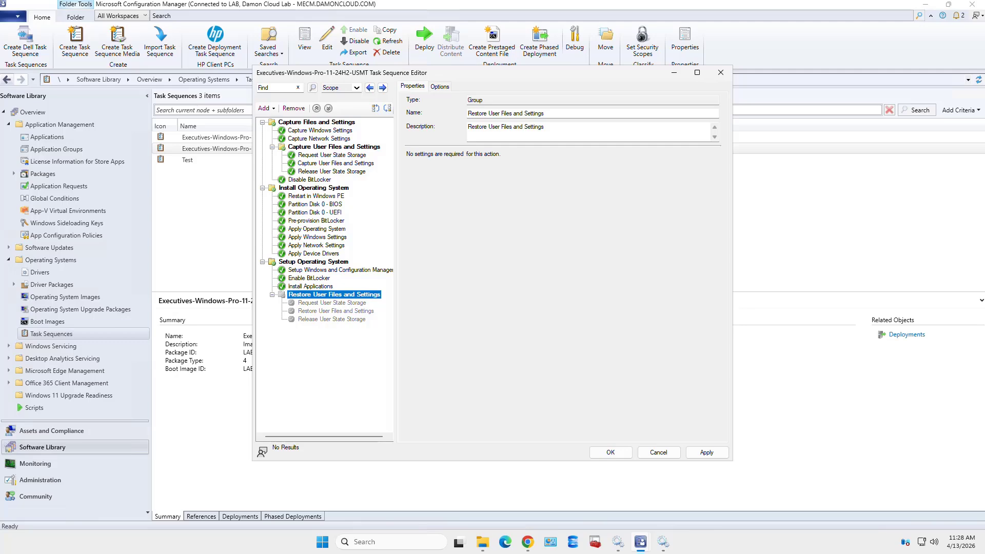
click(440, 87)
click(408, 102)
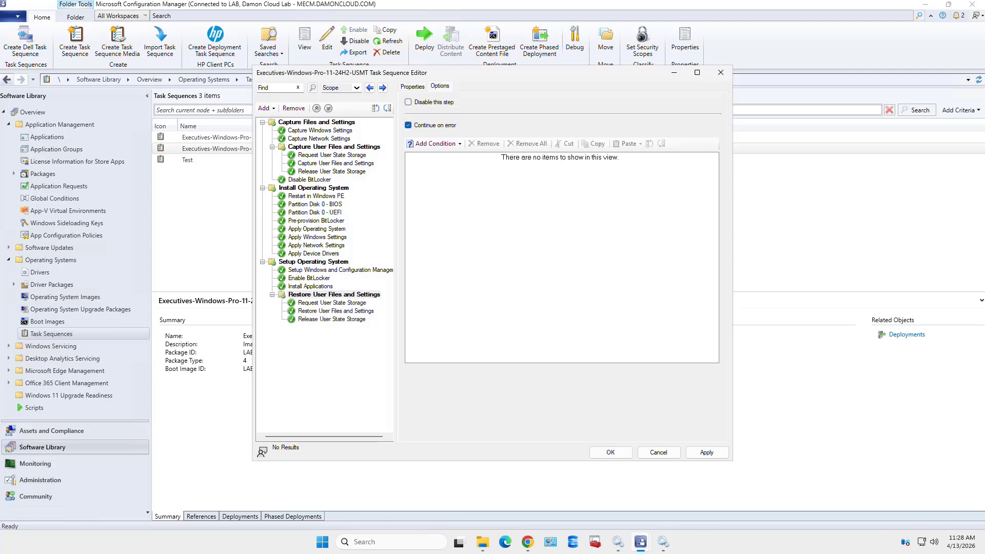
click(707, 452)
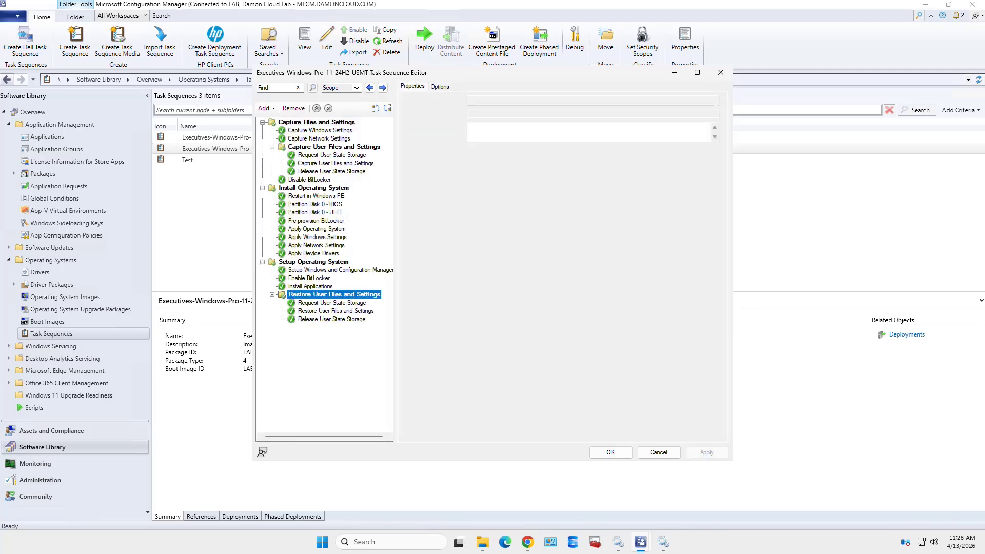
click(610, 452)
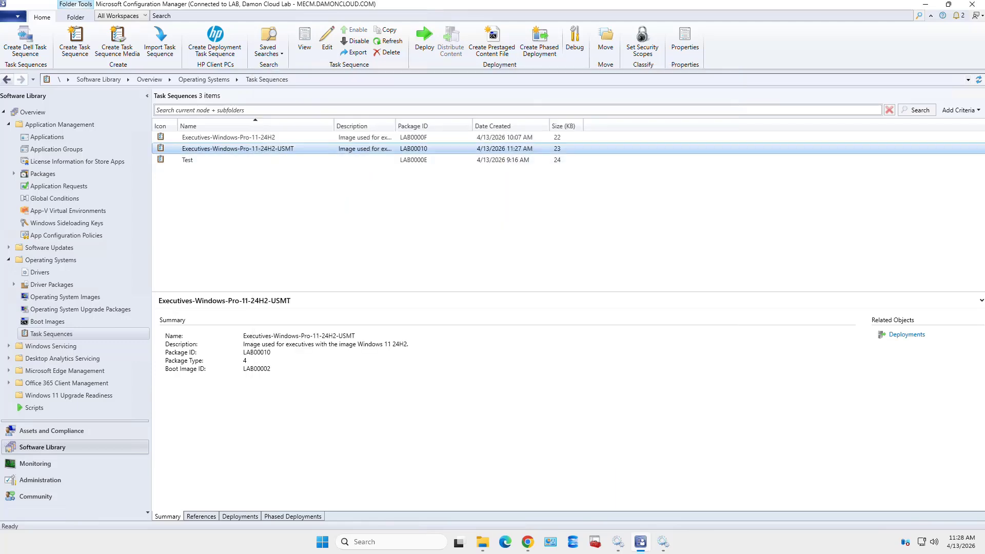
Append -PE to Executives-Windows-Pro-11-24H2's name in its Properties and apply it
click(228, 138)
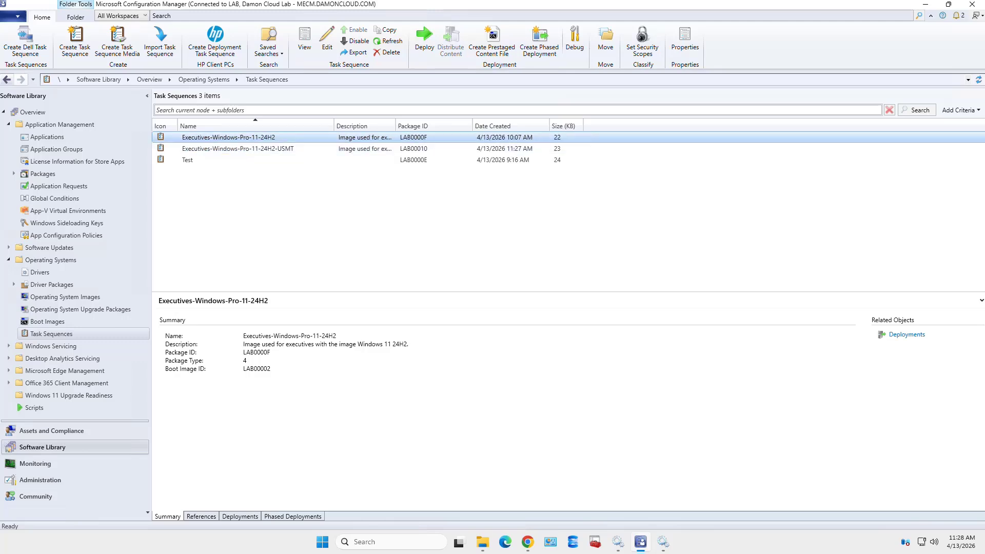
right_click(284, 138)
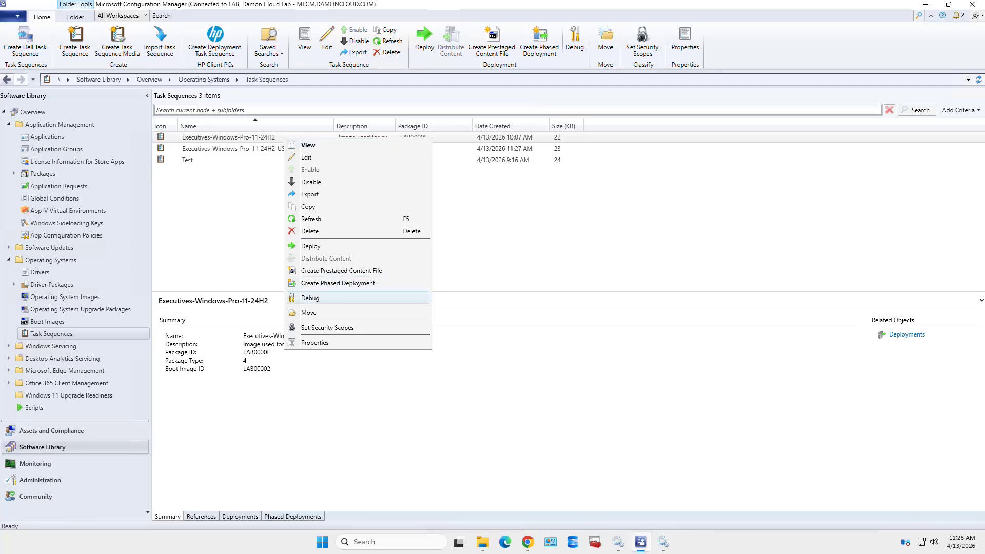
click(314, 342)
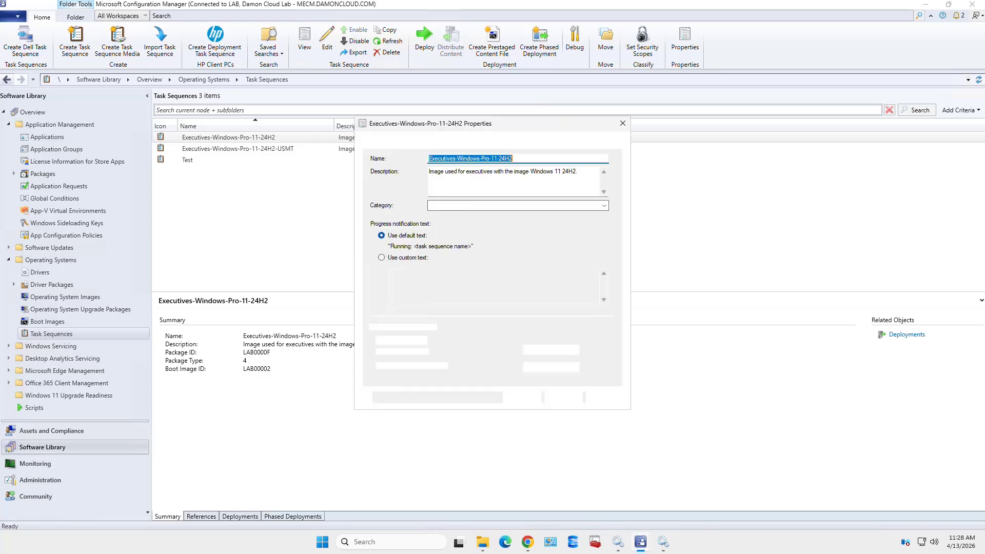
click(514, 158)
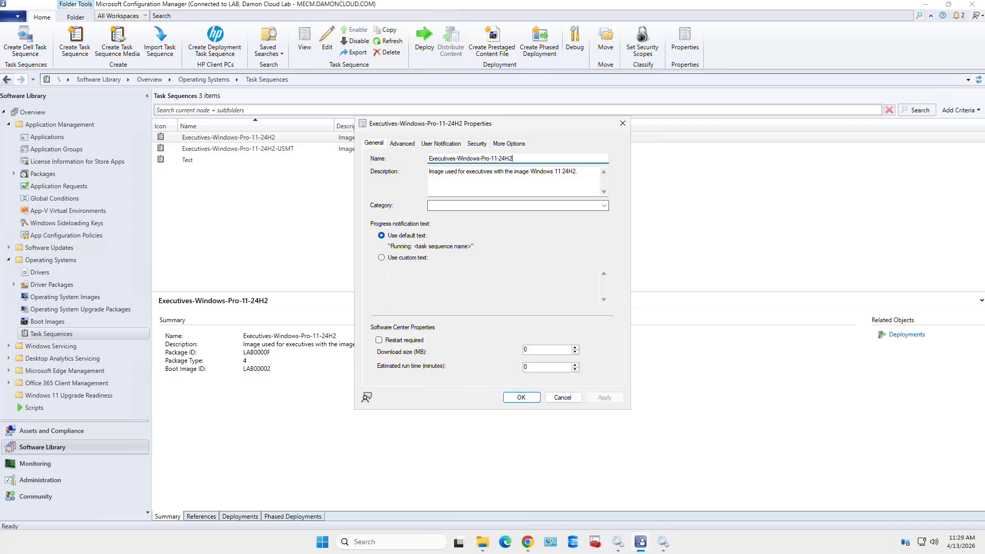
text(-PE)
click(605, 397)
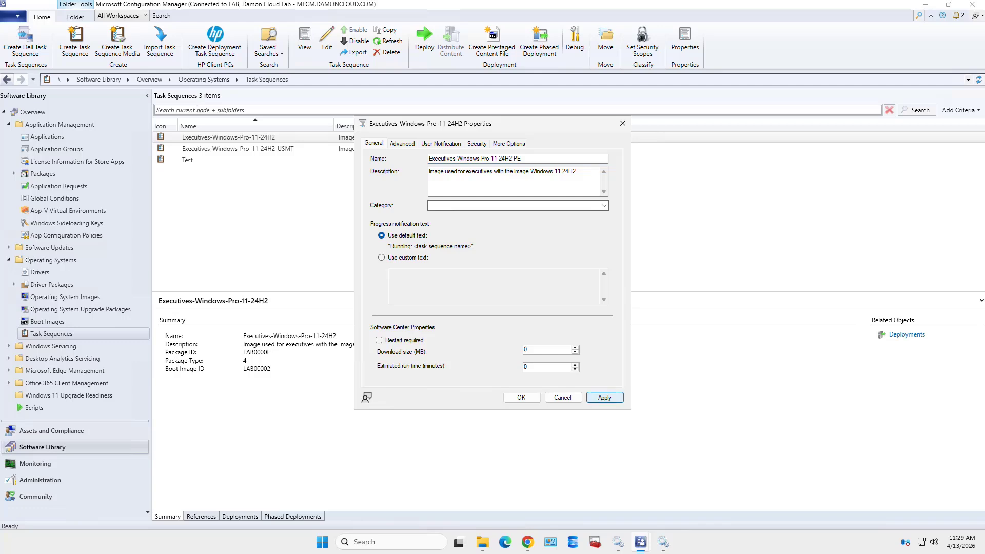
click(521, 397)
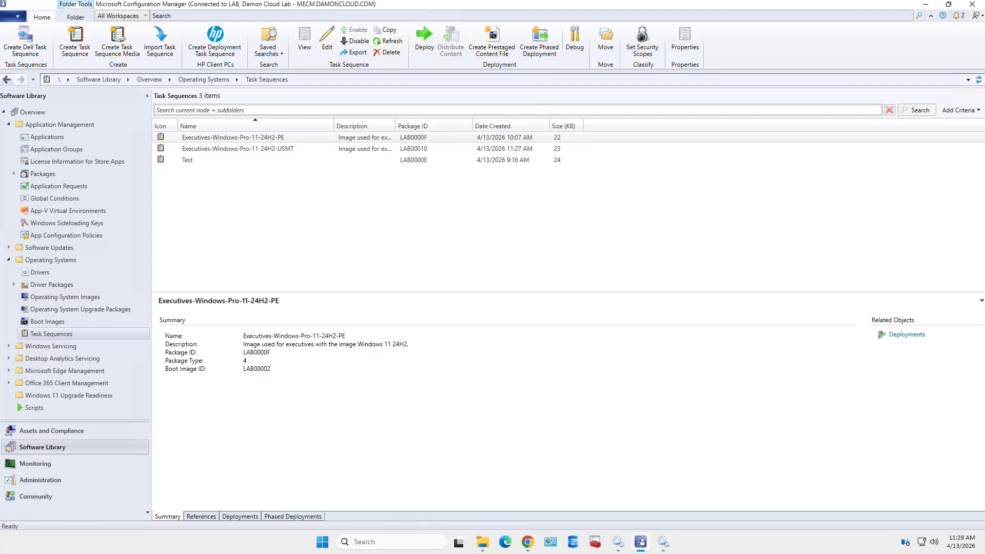
click(233, 137)
Open the -PE sequence in the editor and inspect Restart in Windows PE's properties and options
right_click(300, 137)
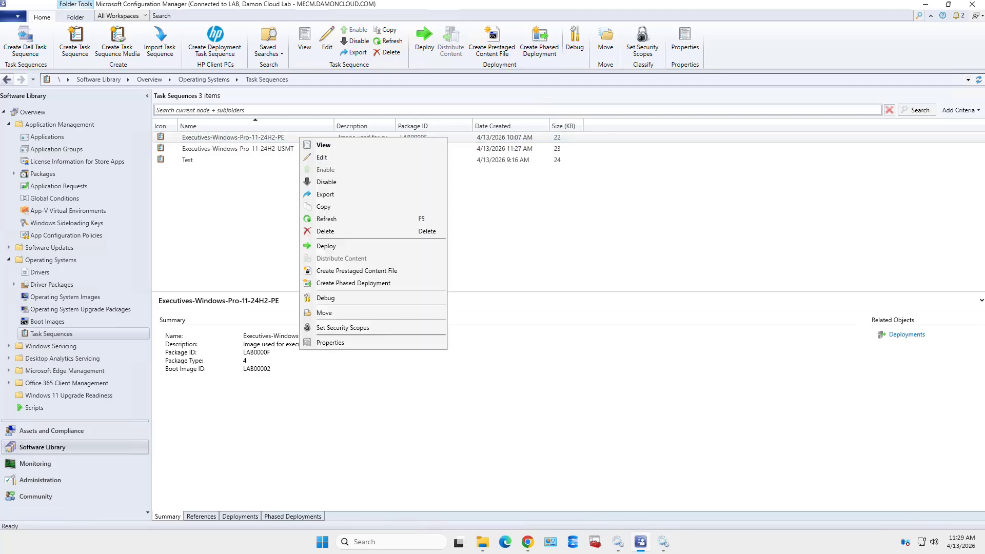
click(323, 157)
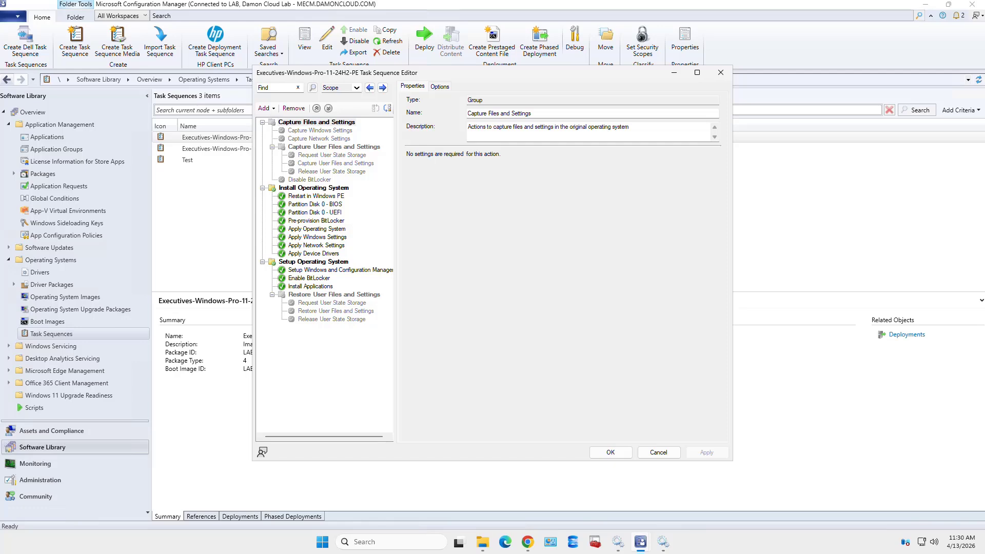
click(313, 188)
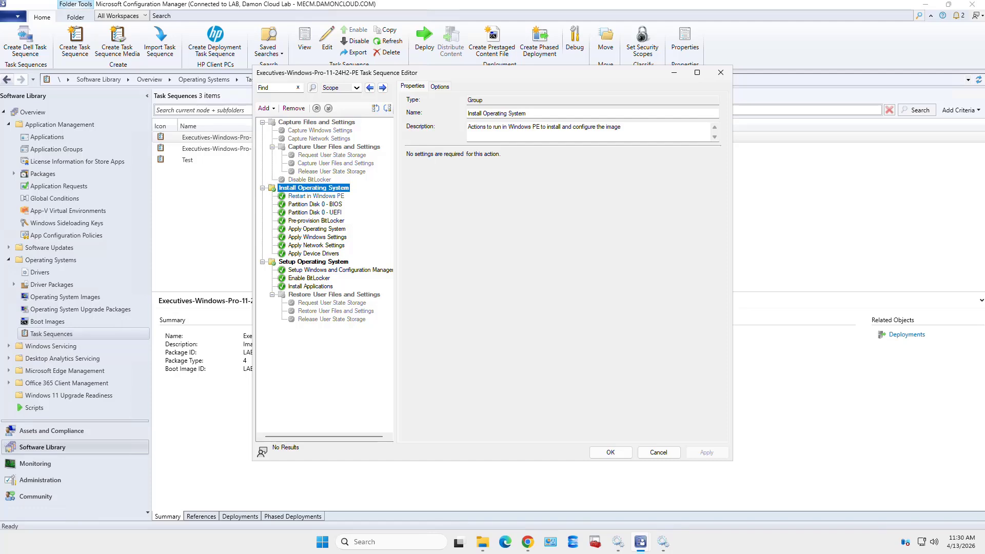
click(316, 196)
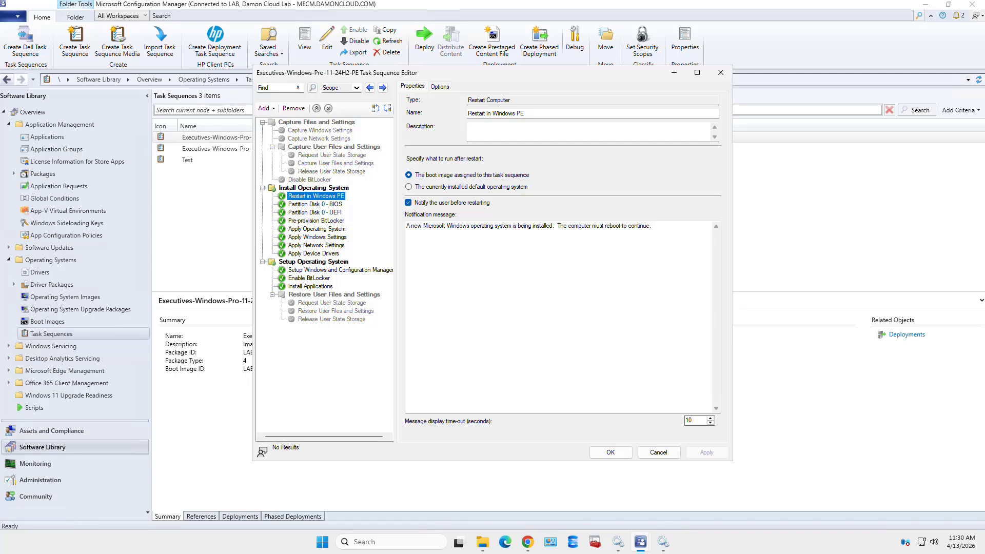
click(440, 86)
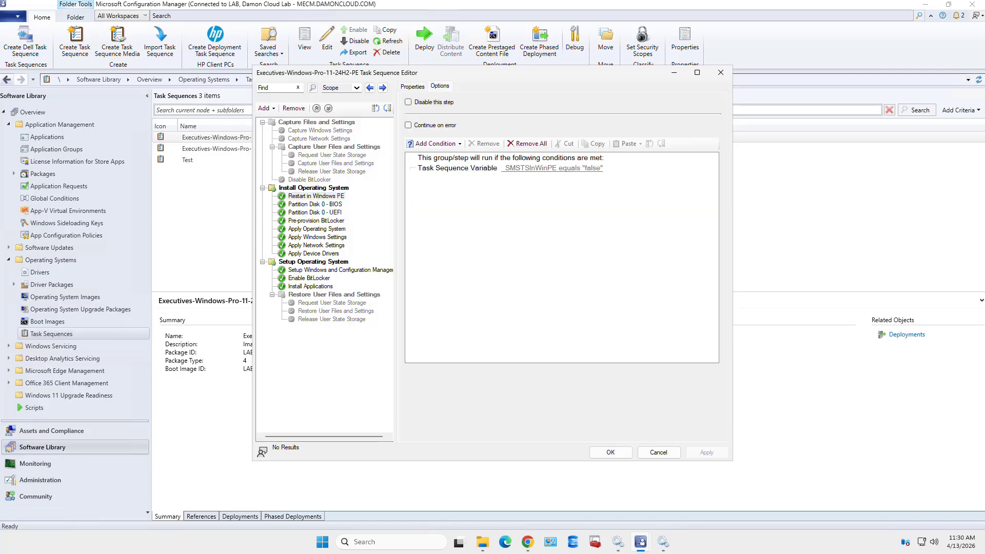
click(412, 86)
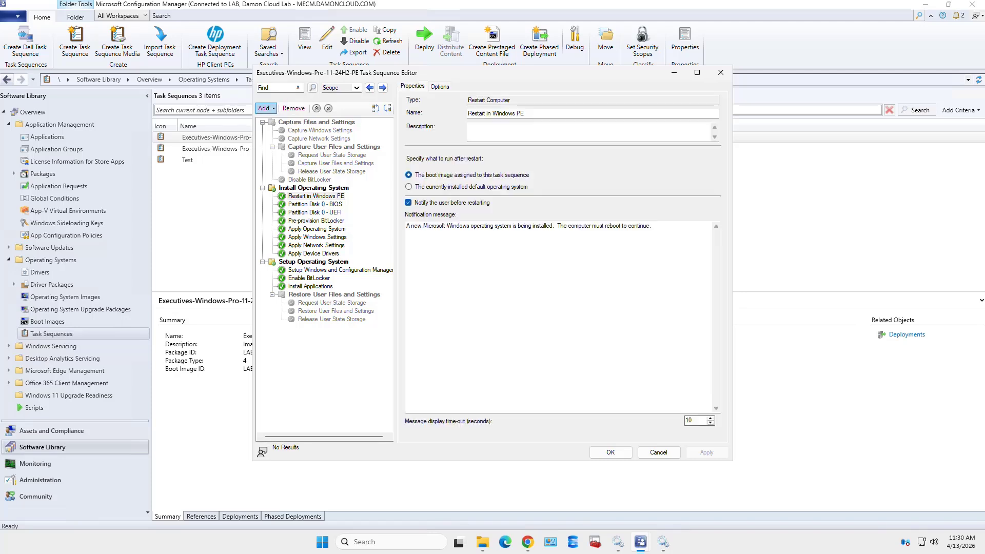
click(266, 109)
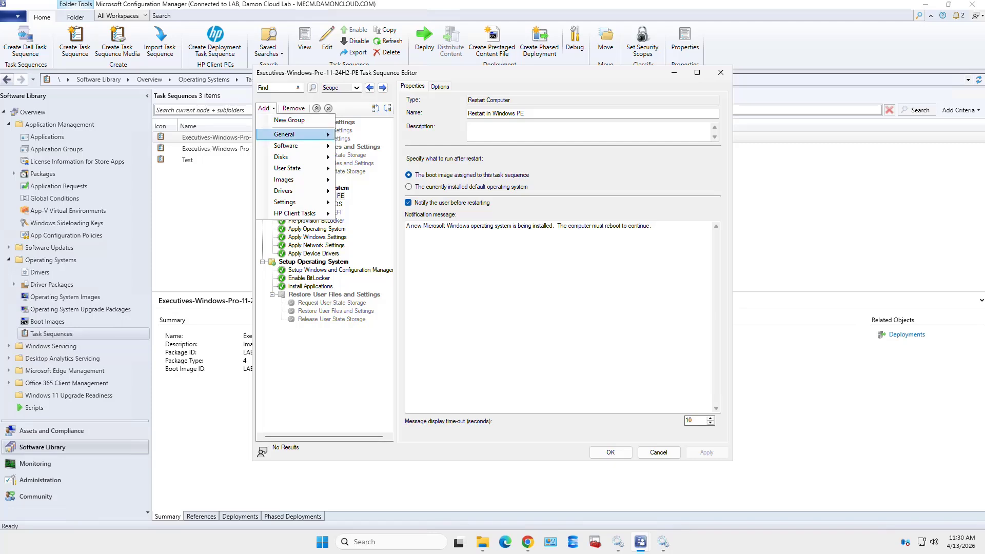
mouse_move(287, 134)
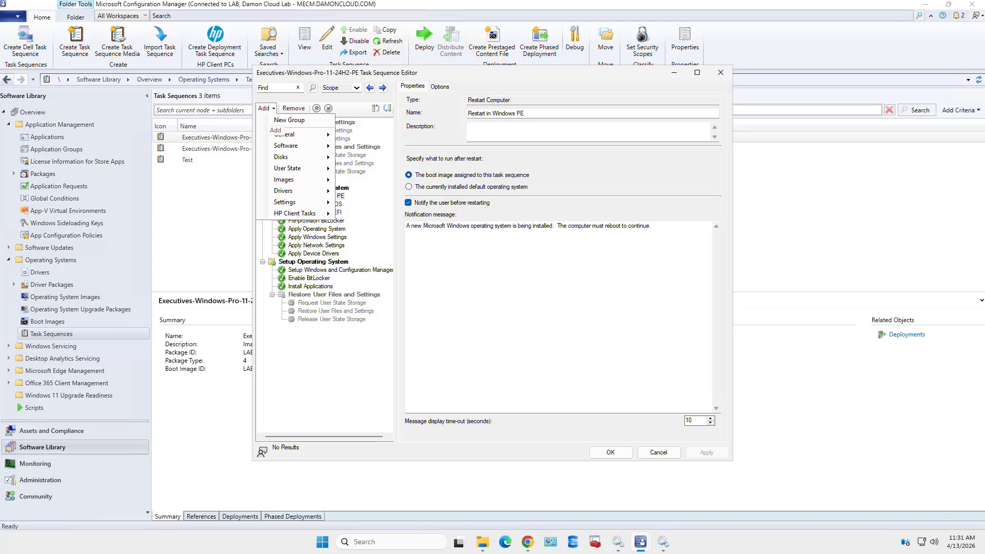
click(266, 108)
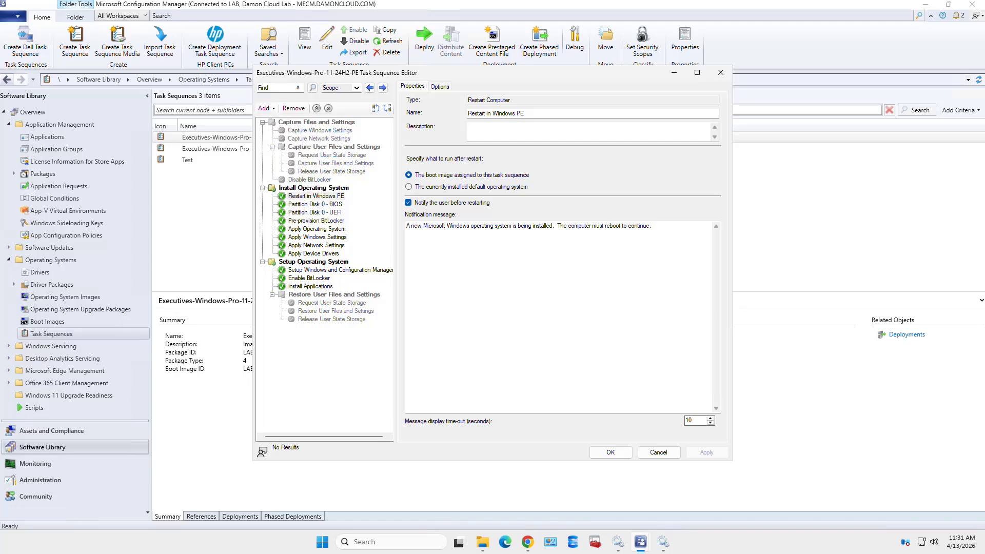
Inspect Partition Disk 0 BIOS/UEFI, Pre-provision BitLocker, Disable BitLocker and the Capture User Files and Settings group
click(315, 196)
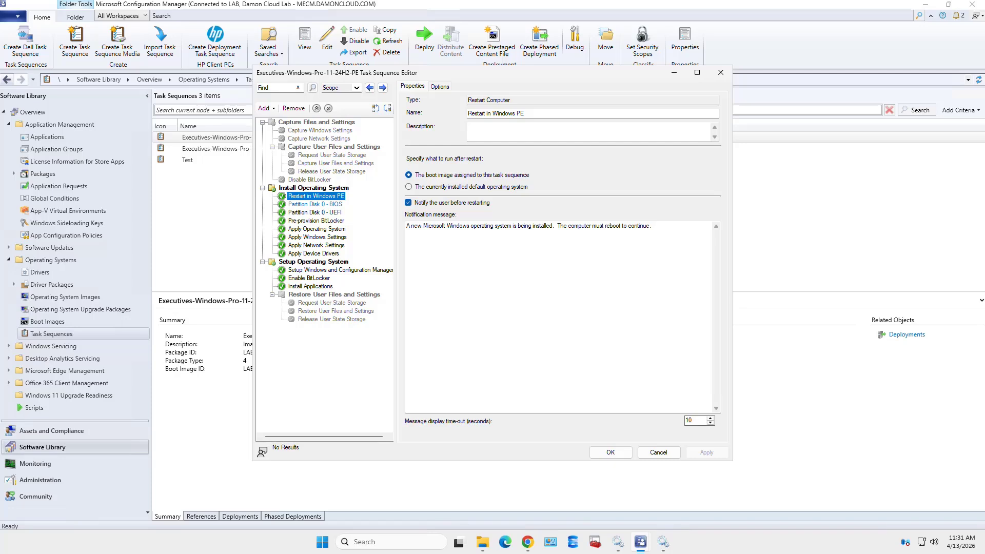
click(314, 204)
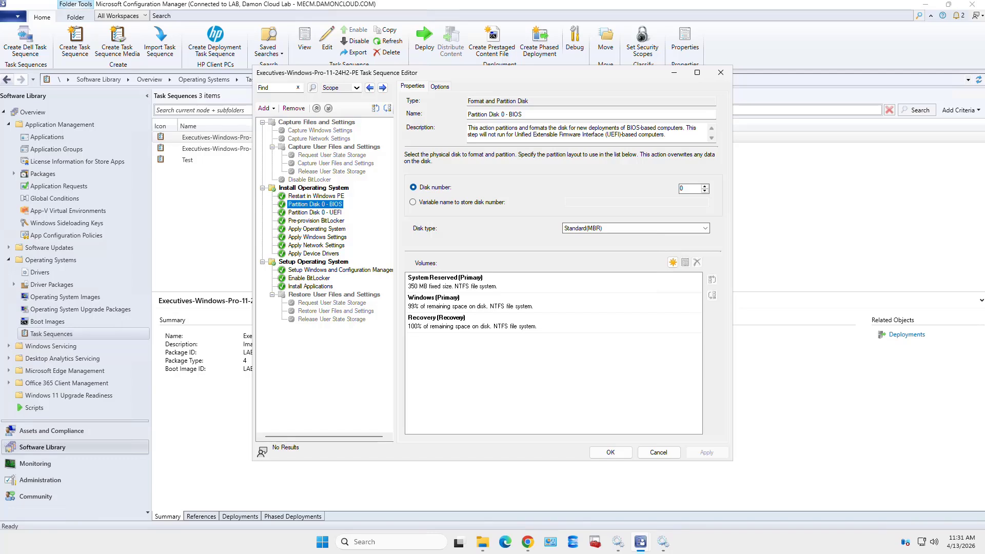
click(315, 212)
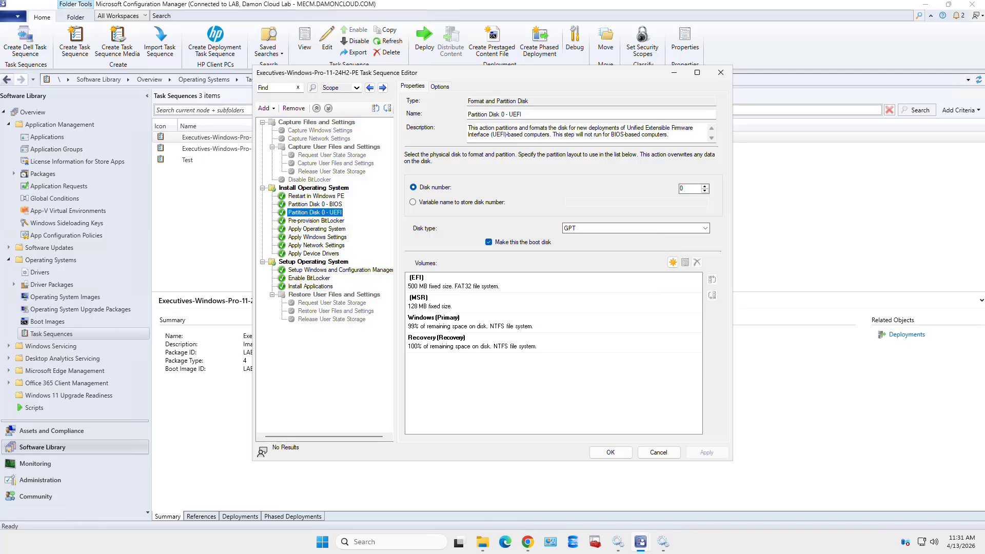
click(315, 205)
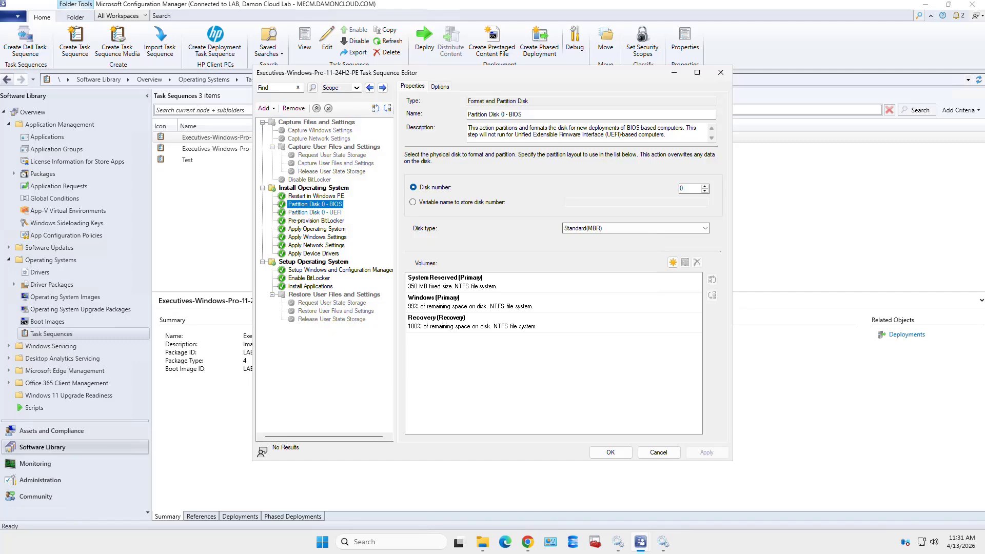
click(315, 212)
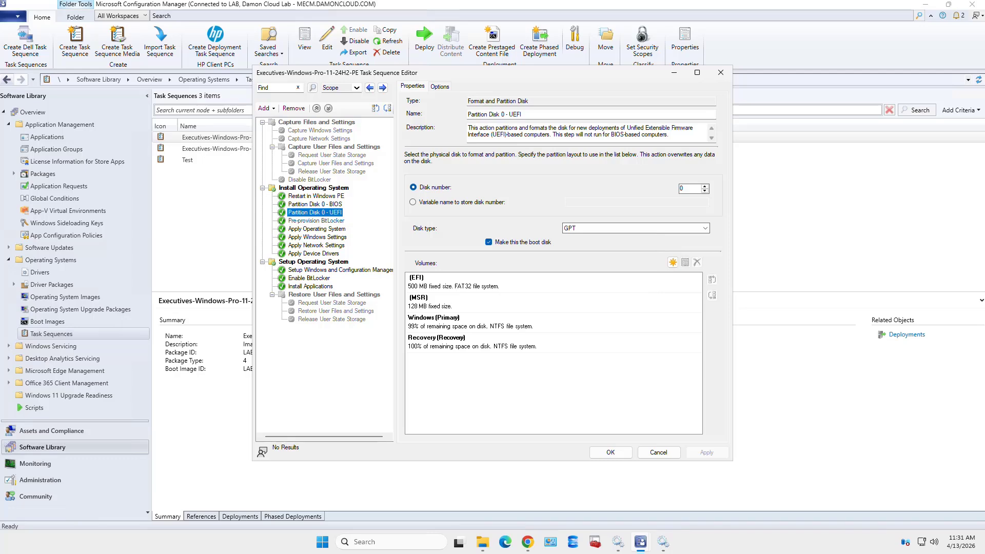
click(316, 220)
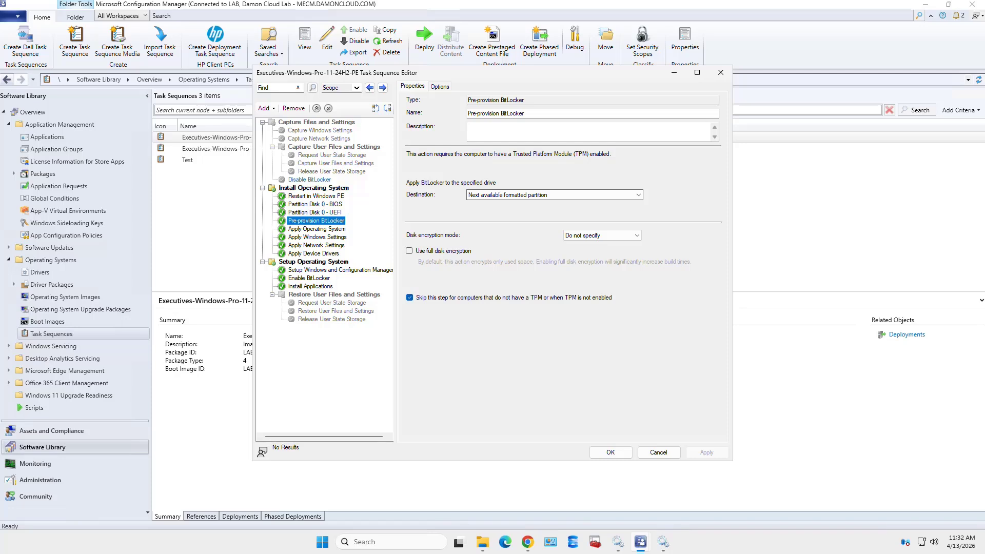
click(310, 180)
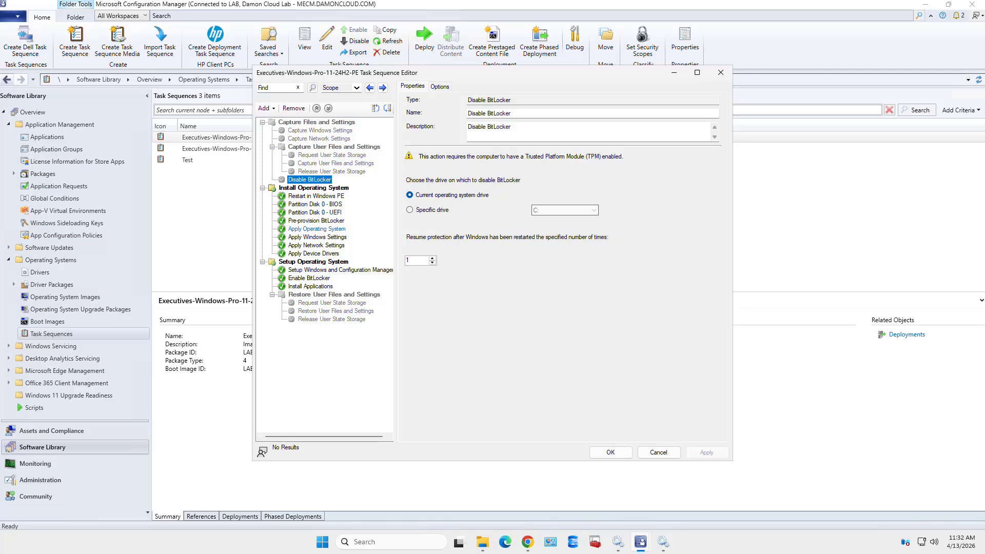
click(333, 147)
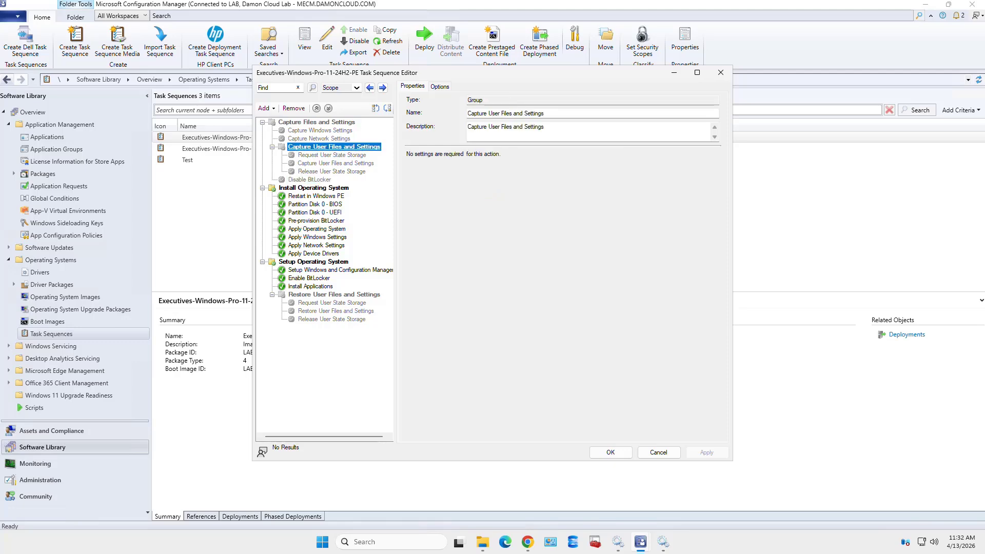
Check the group's conditions and re-enable the Capture Files and Settings group
click(440, 87)
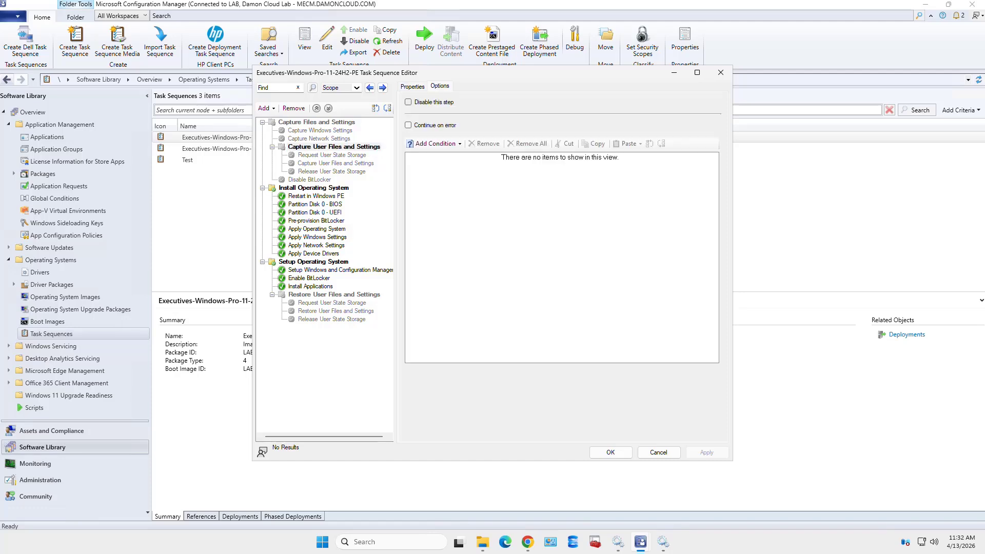
click(334, 147)
click(328, 122)
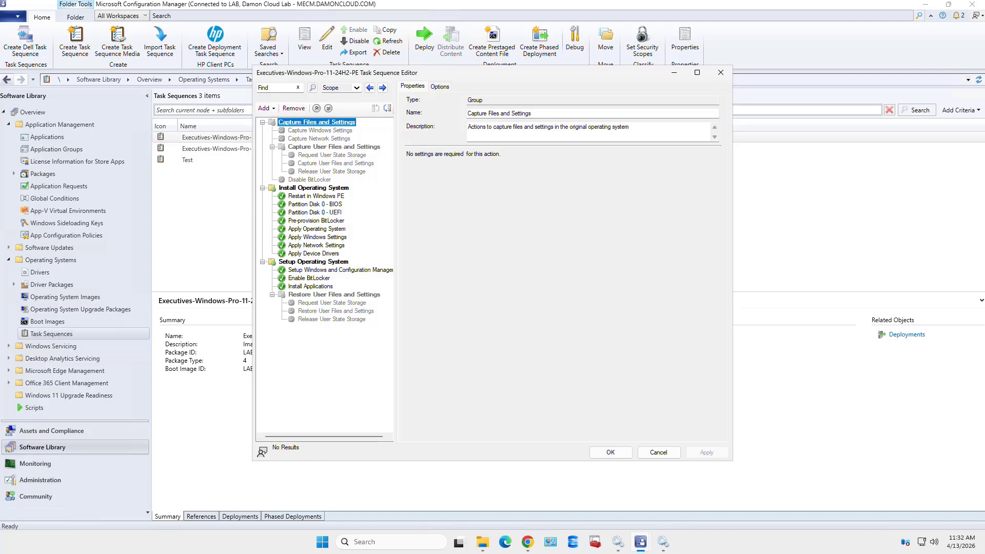
click(440, 87)
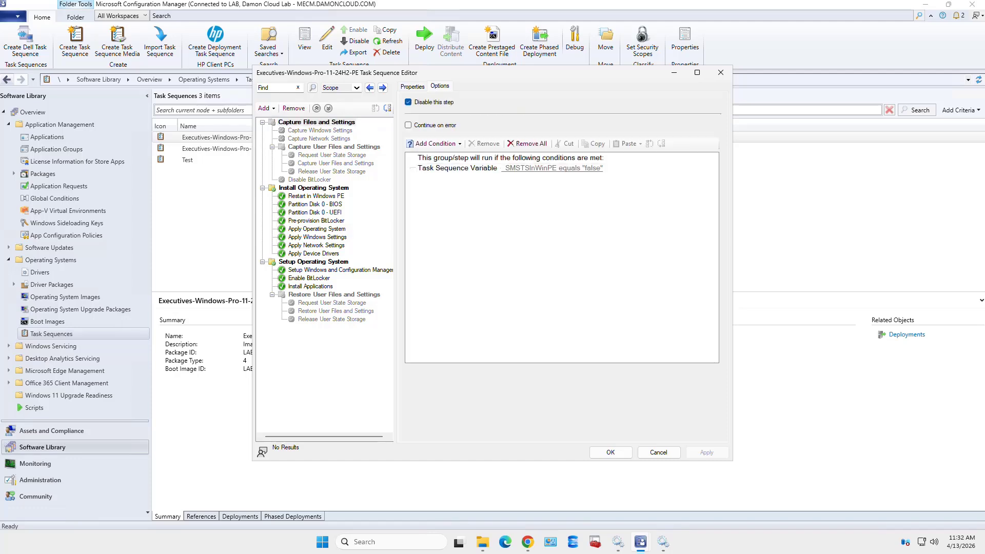
click(409, 102)
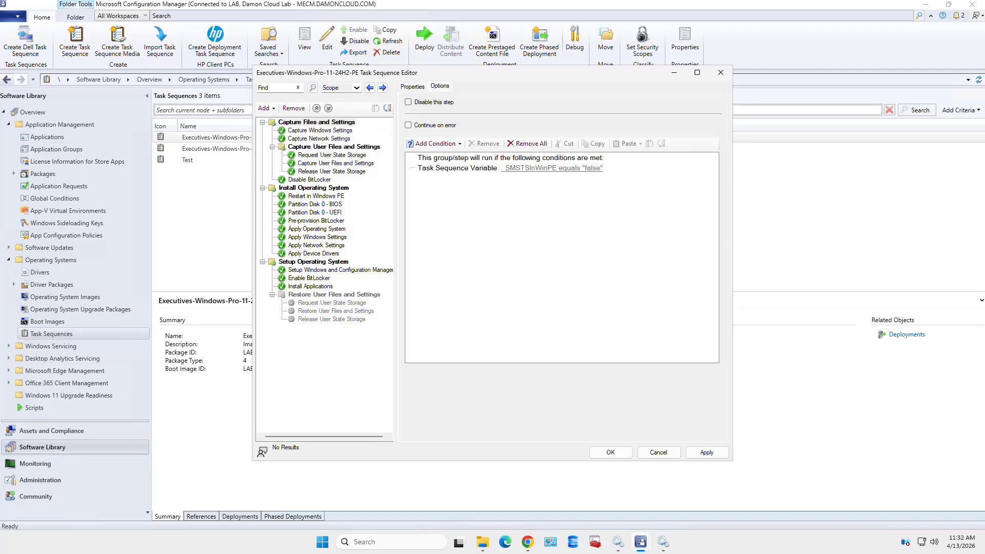
Disable the Capture Windows Settings and Capture Network Settings steps
click(320, 130)
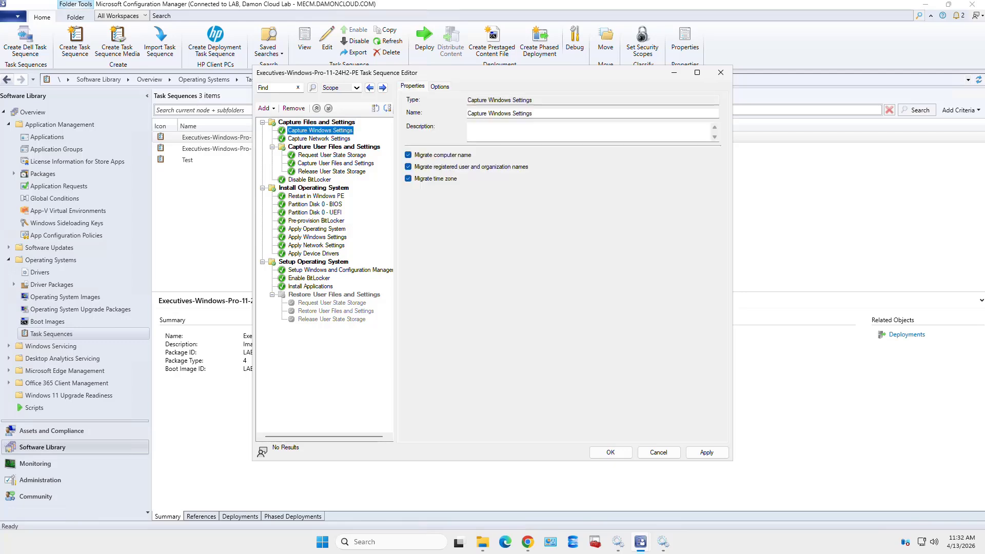
click(439, 86)
click(408, 102)
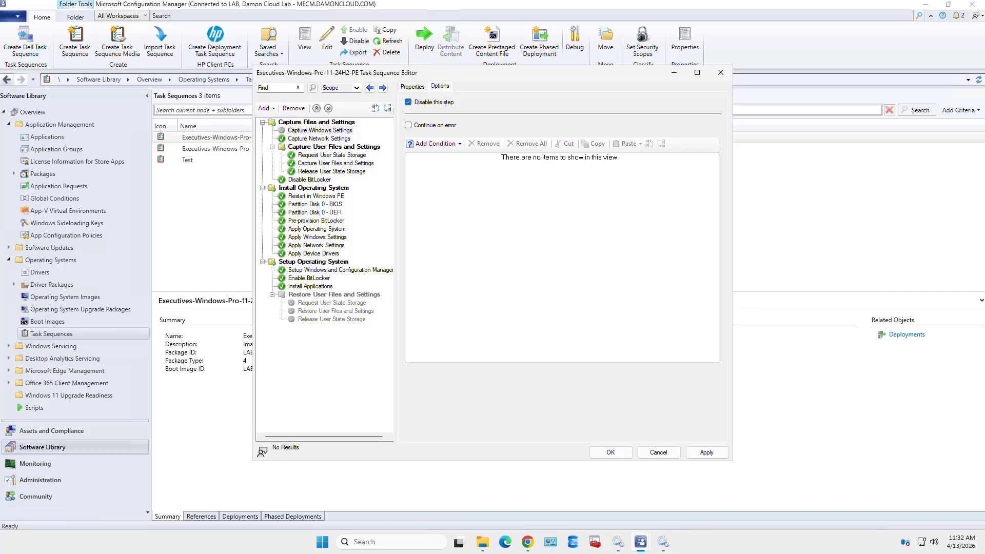
click(319, 139)
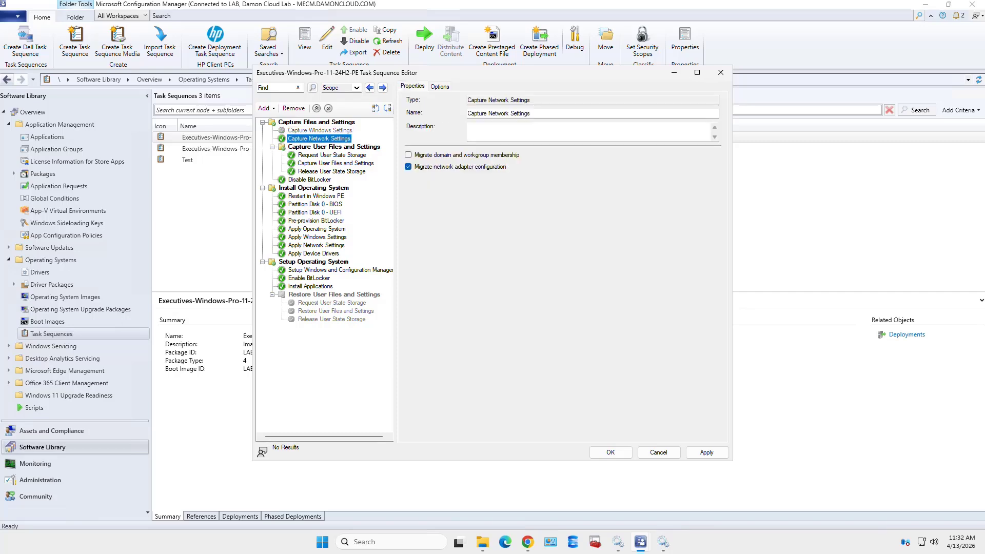
click(440, 86)
click(408, 102)
Disable Request User State Storage, Capture User Files and Settings, and Release User State Storage, then apply
click(332, 154)
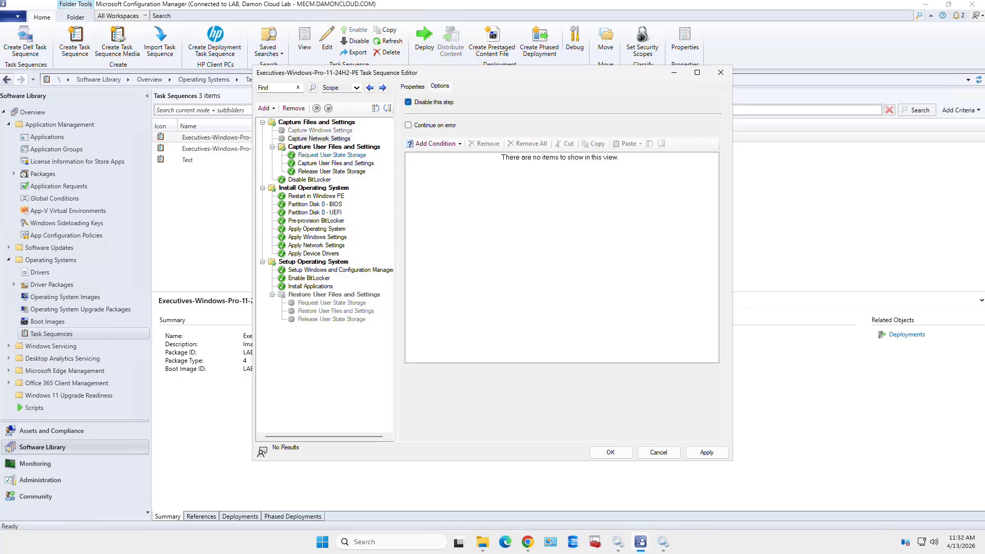
click(439, 86)
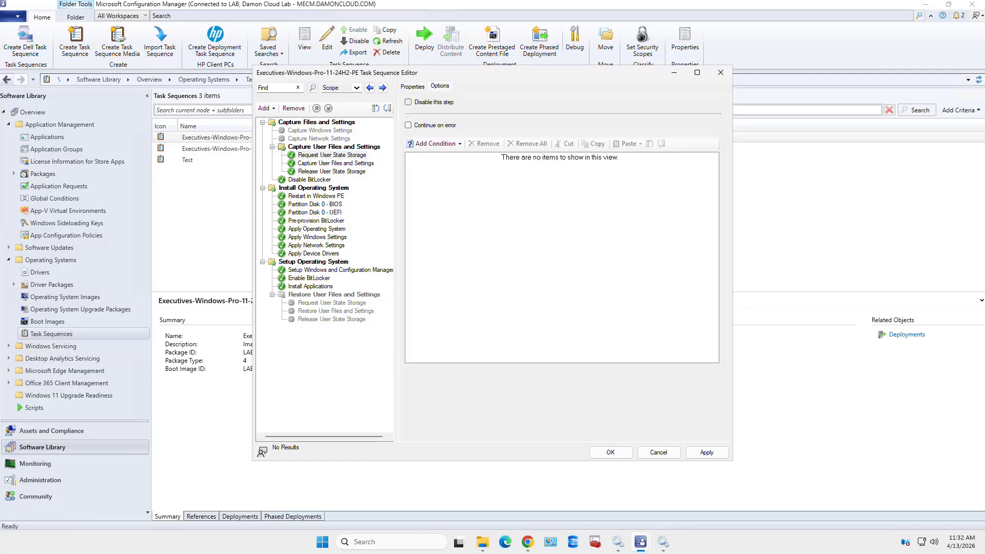
click(408, 102)
click(336, 163)
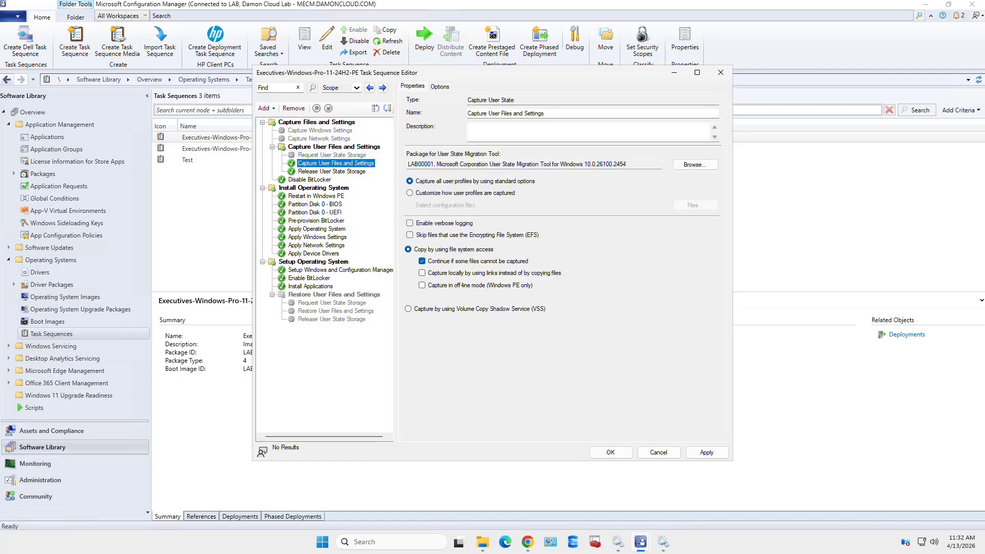
click(440, 86)
click(408, 102)
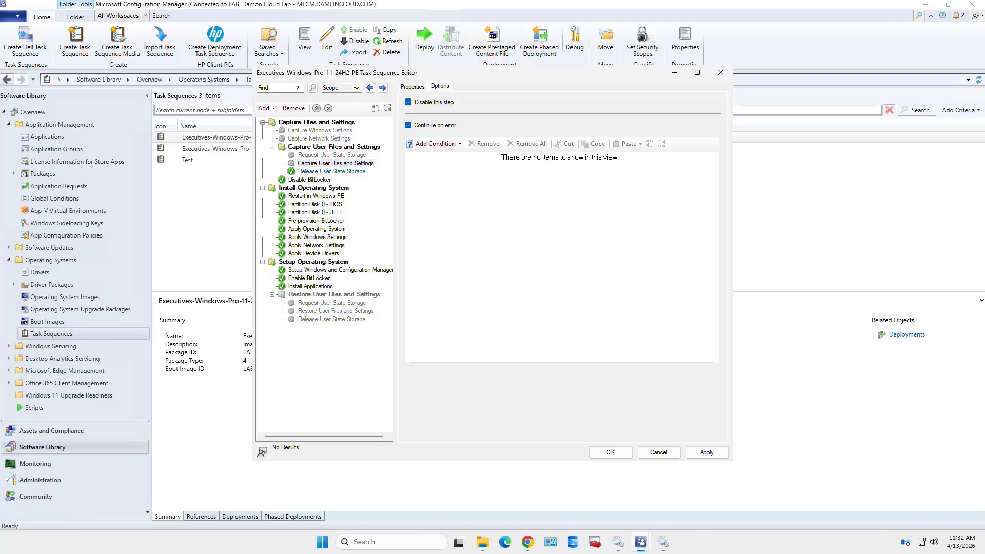
click(332, 171)
click(440, 87)
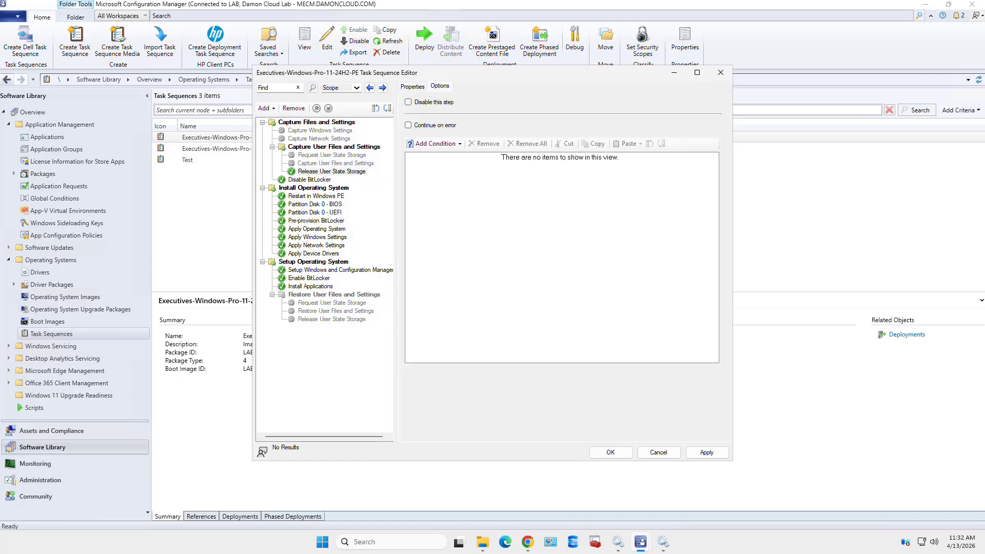
click(408, 103)
click(706, 452)
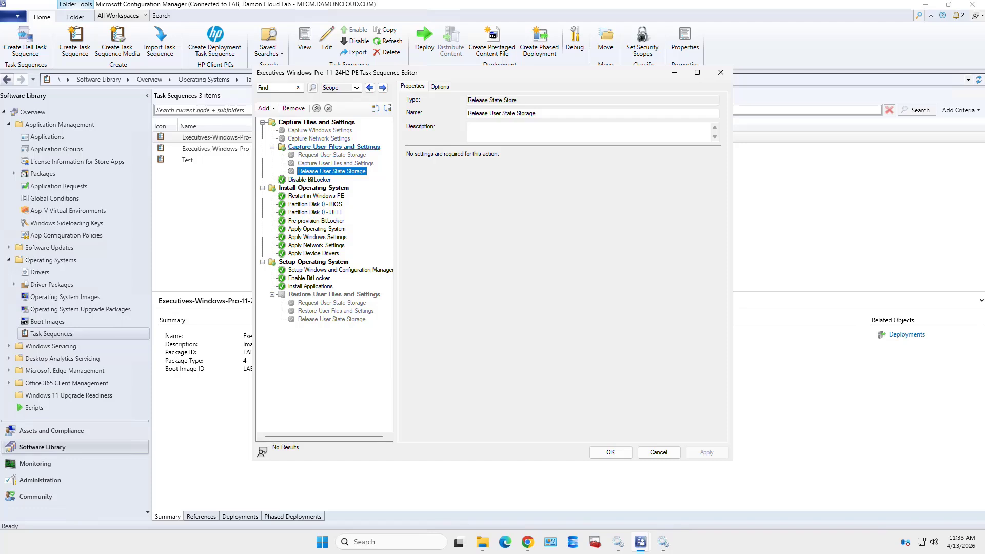
click(272, 147)
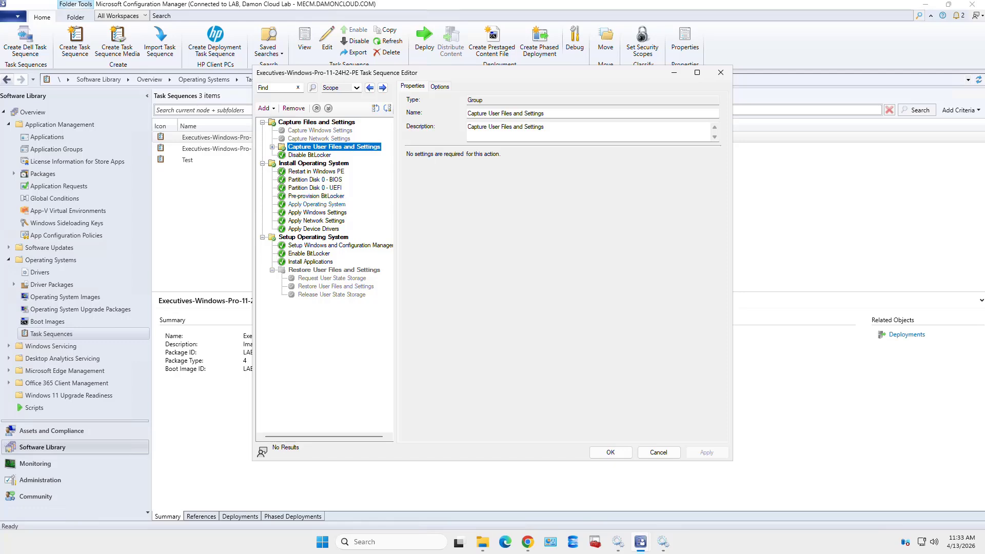
Review the Apply Operating System and Apply Windows Settings steps' settings
click(316, 204)
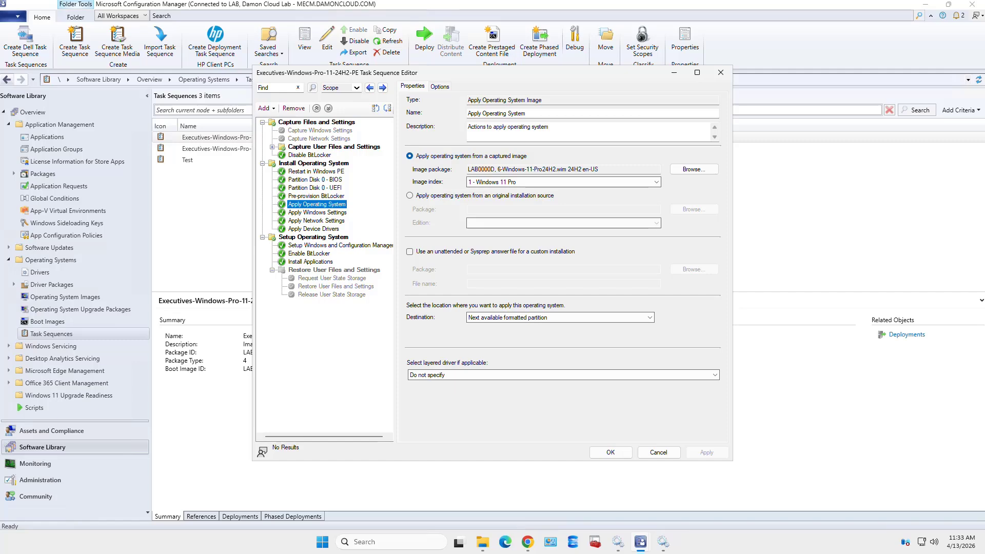
click(317, 213)
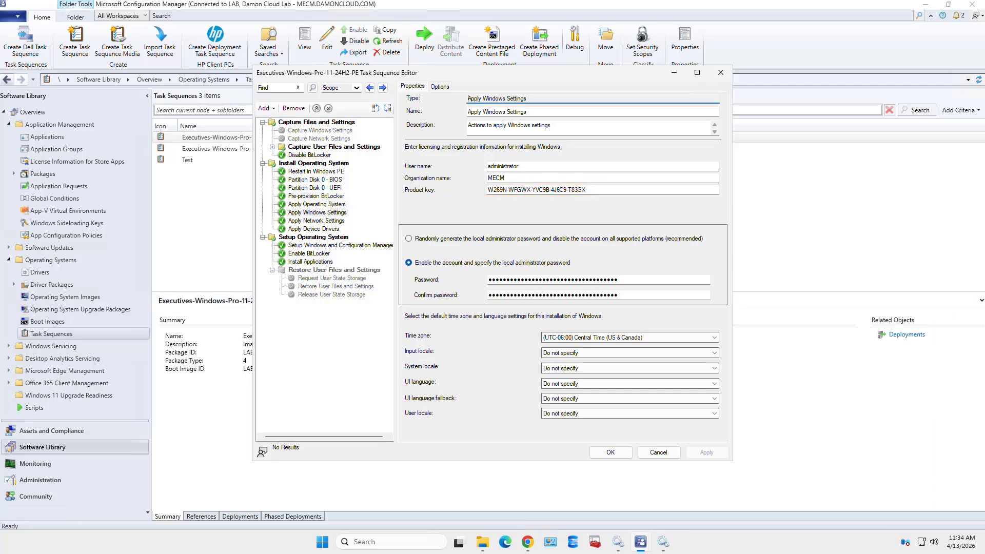
Replace the MECM organization name with the lab's company name, then review Apply Network Settings
double_click(496, 178)
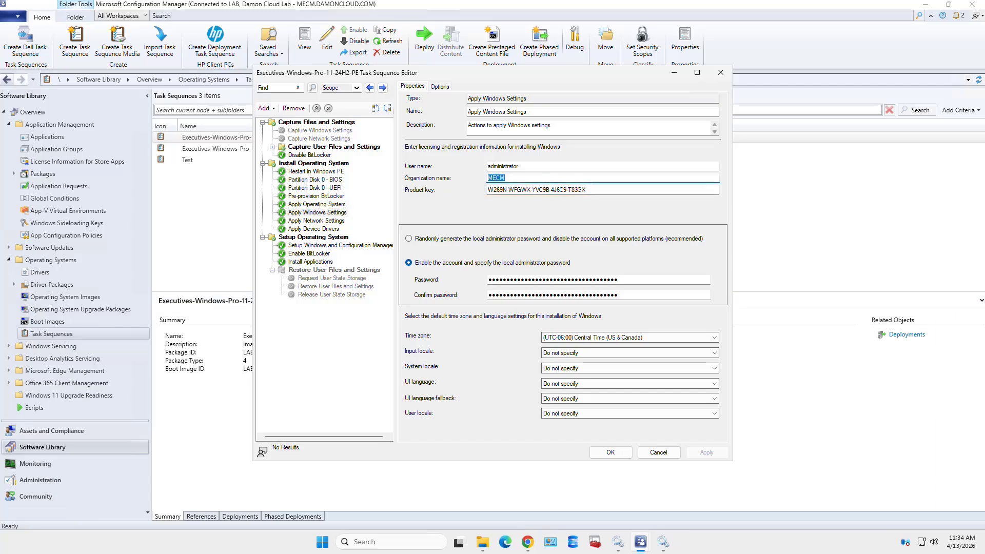
text(Damon Cloud)
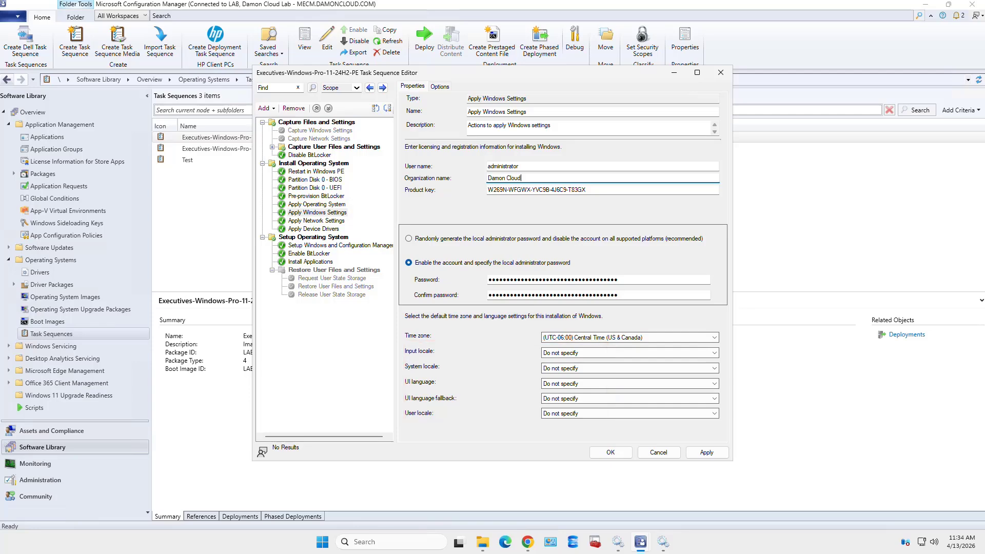
click(316, 221)
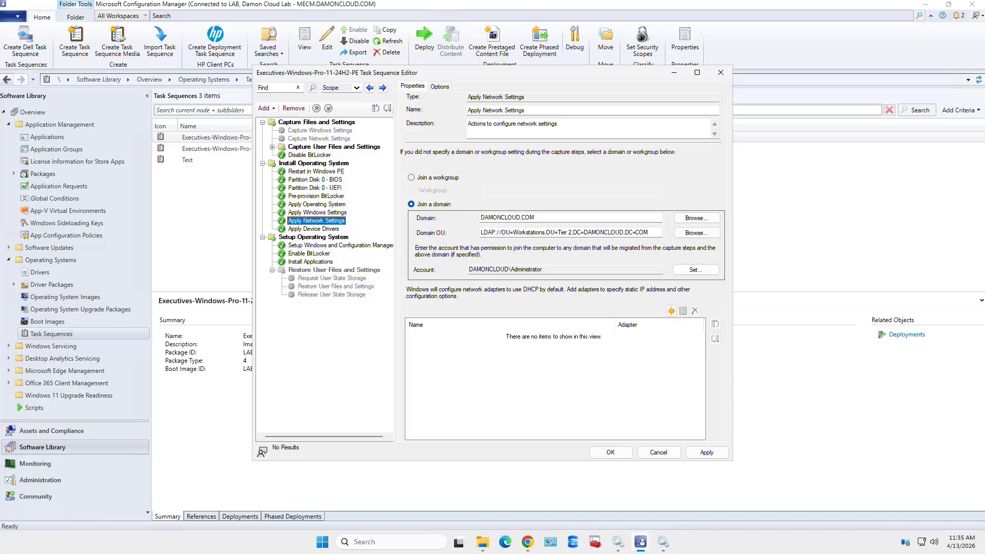
Review Apply Device Drivers, then select Capture Files and Settings as the insertion point
click(313, 228)
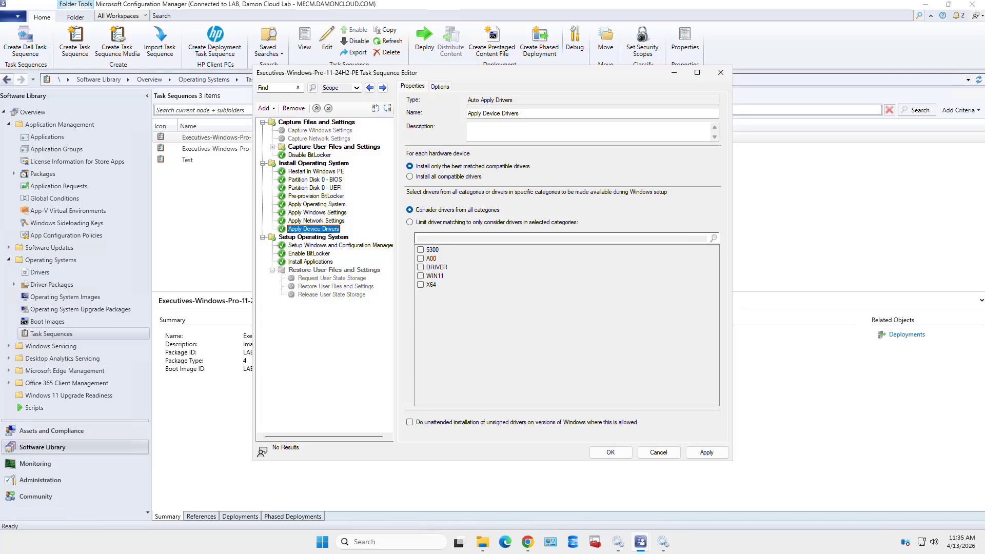
click(316, 122)
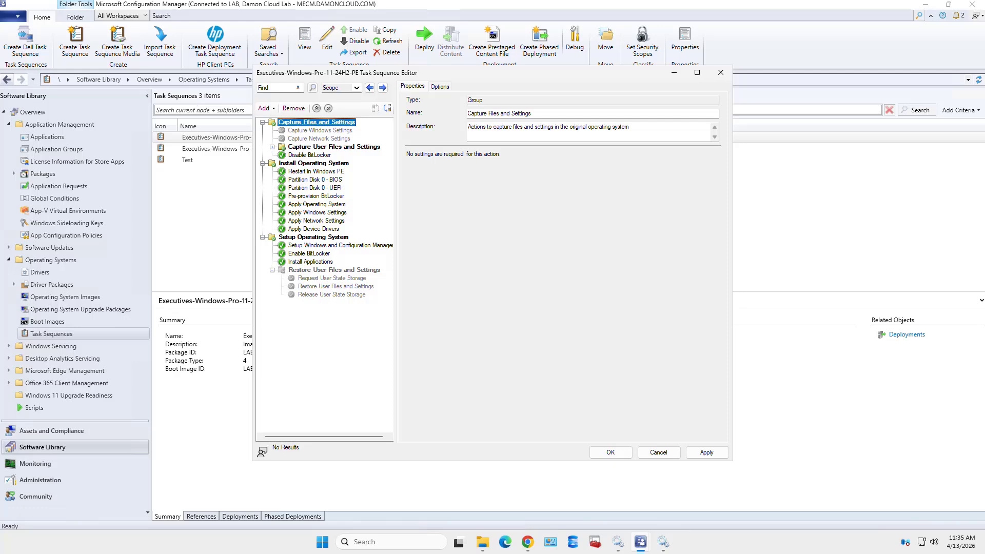
Add a new group, move it up, and name it 'Install Device Drivers'
click(264, 108)
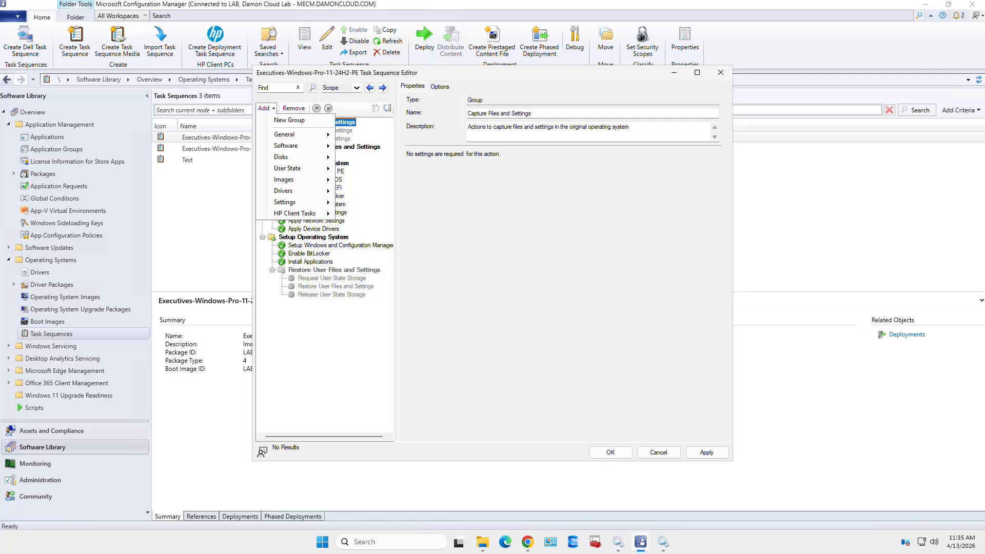
click(289, 120)
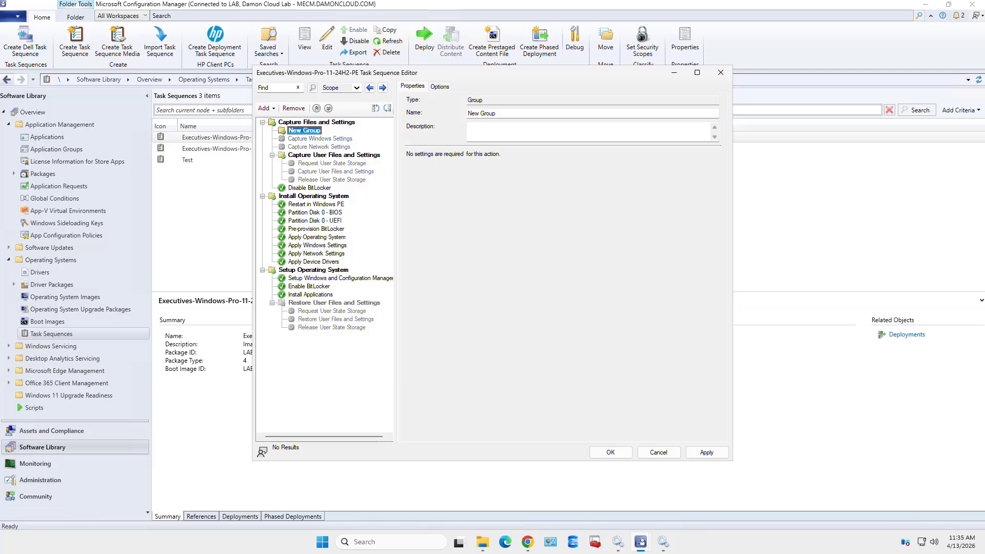
right_click(304, 130)
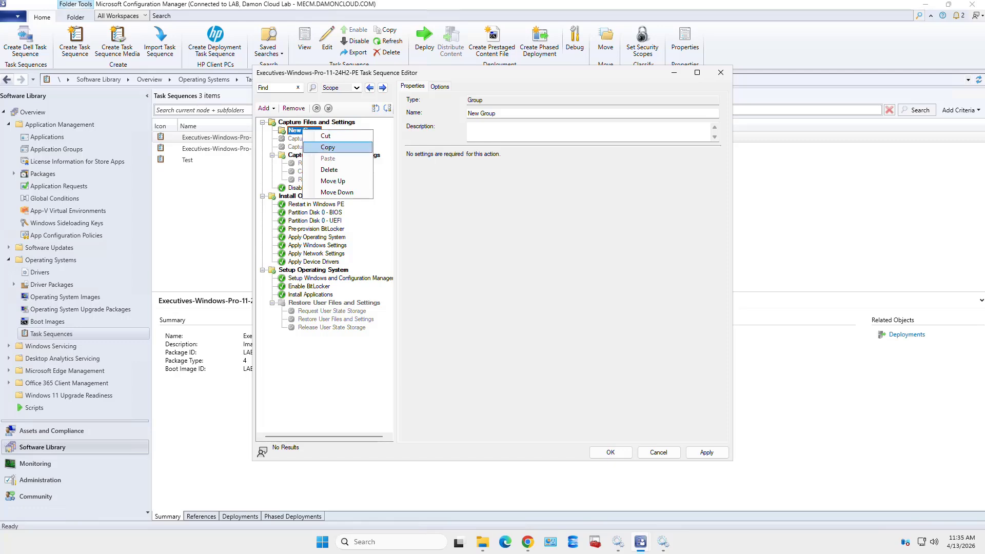
click(318, 181)
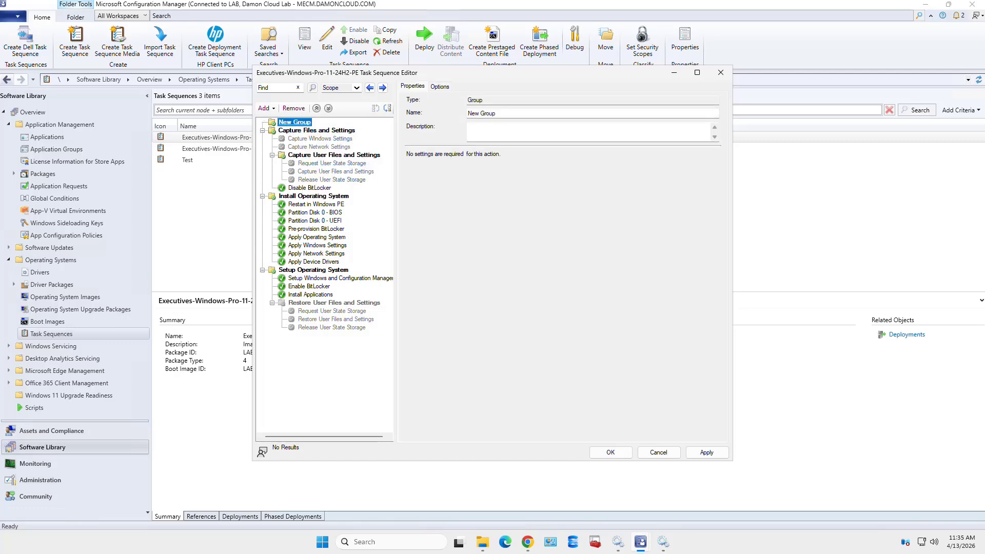
right_click(310, 122)
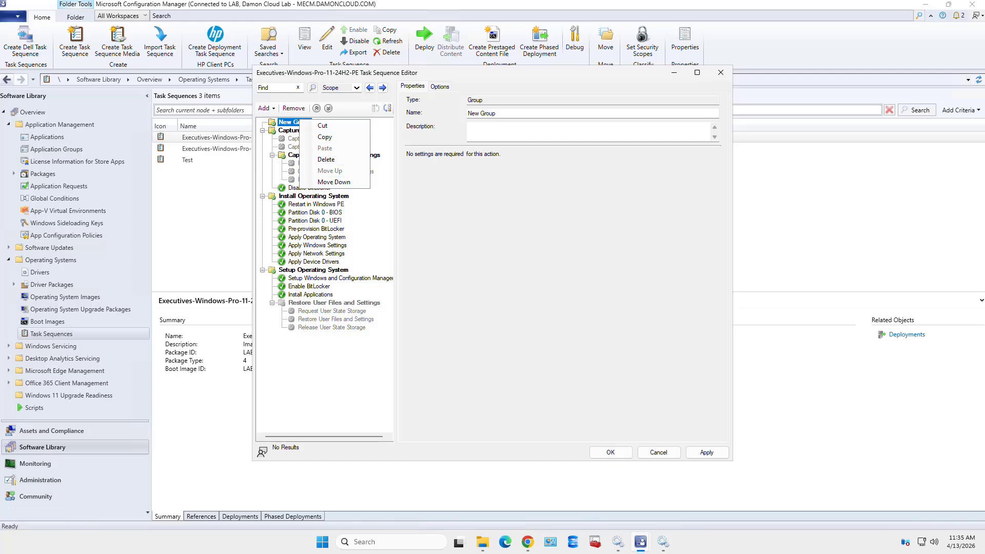
drag(499, 113, 466, 113)
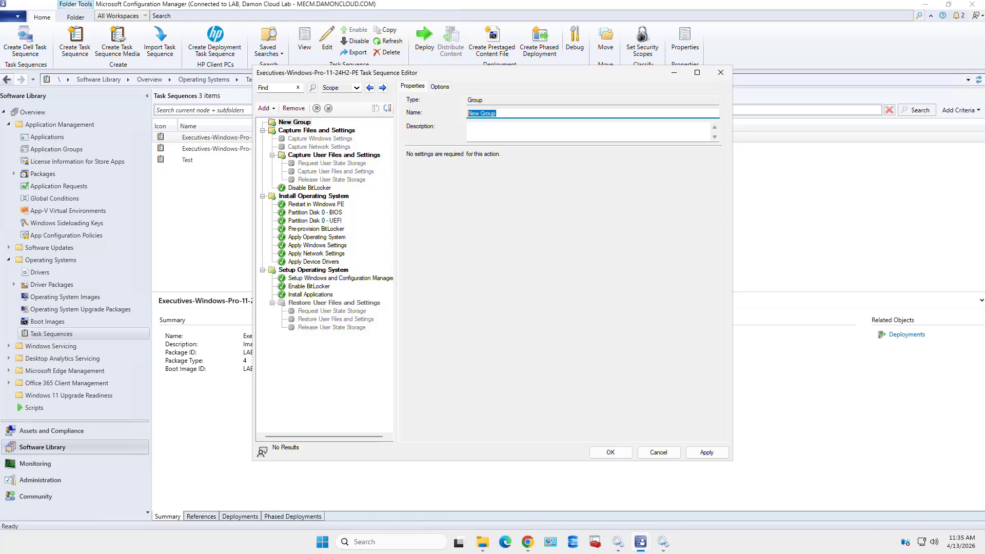
text(Install Device Drivers)
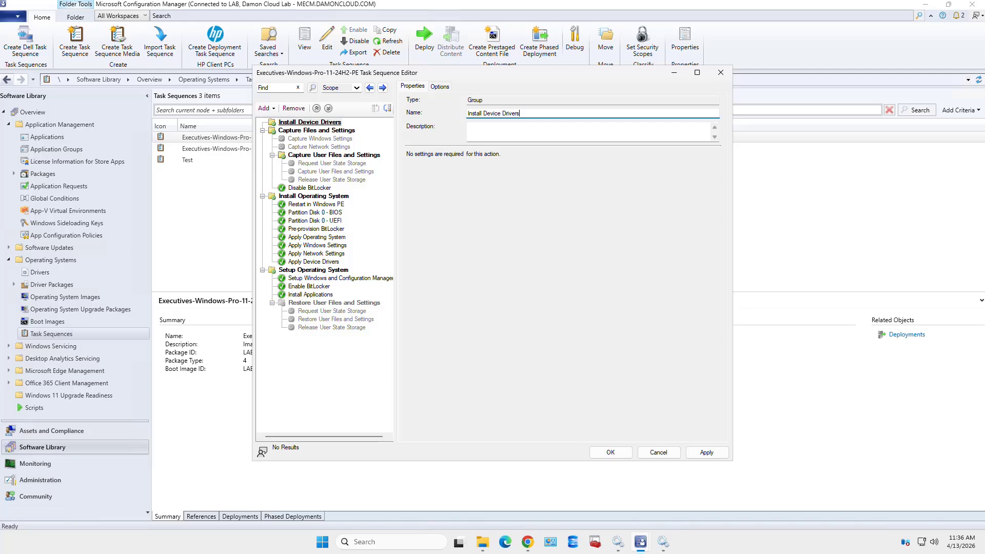
click(310, 123)
Place Install Device Drivers as a top-level group between Install Operating System and Setup Operating System, then apply
drag(310, 122, 310, 265)
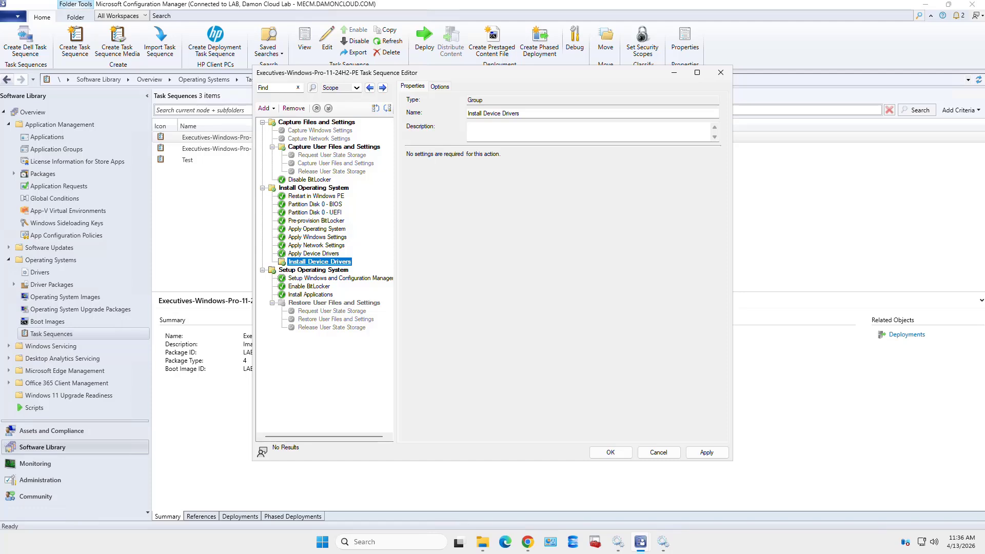
right_click(332, 261)
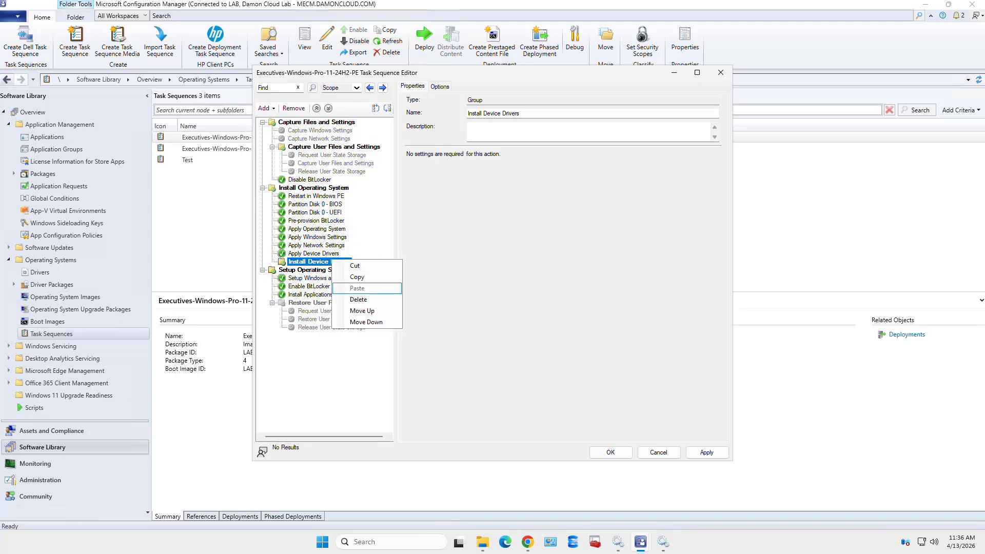
click(366, 321)
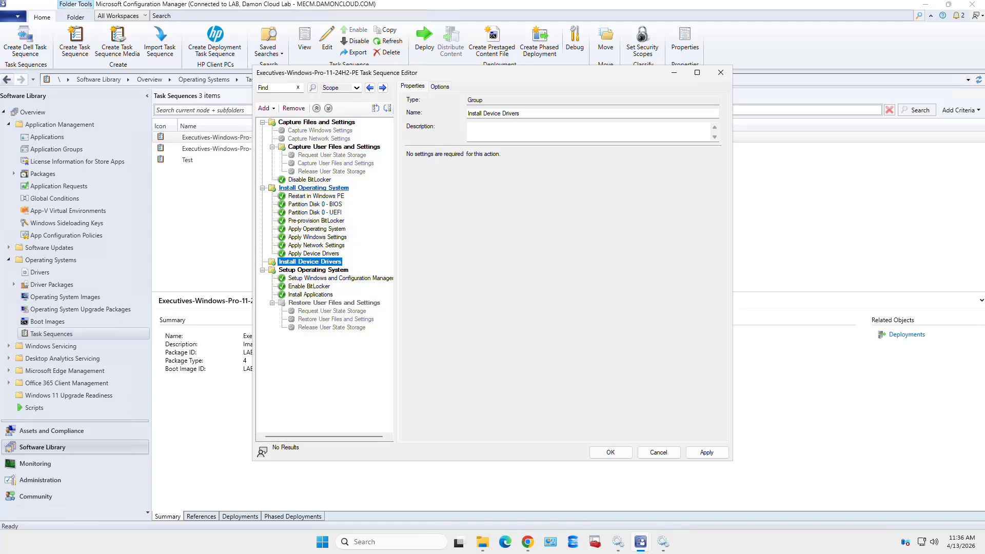
double_click(313, 188)
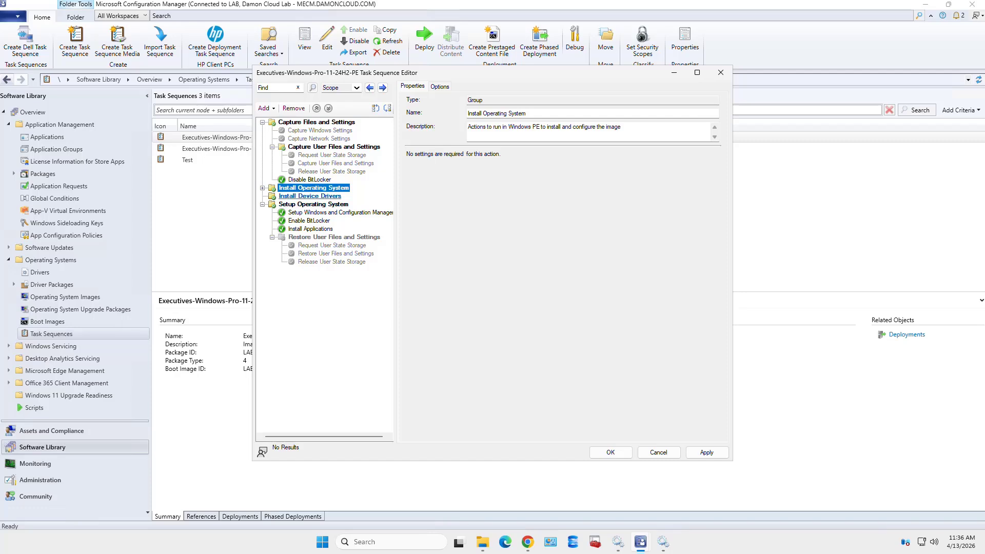
click(310, 196)
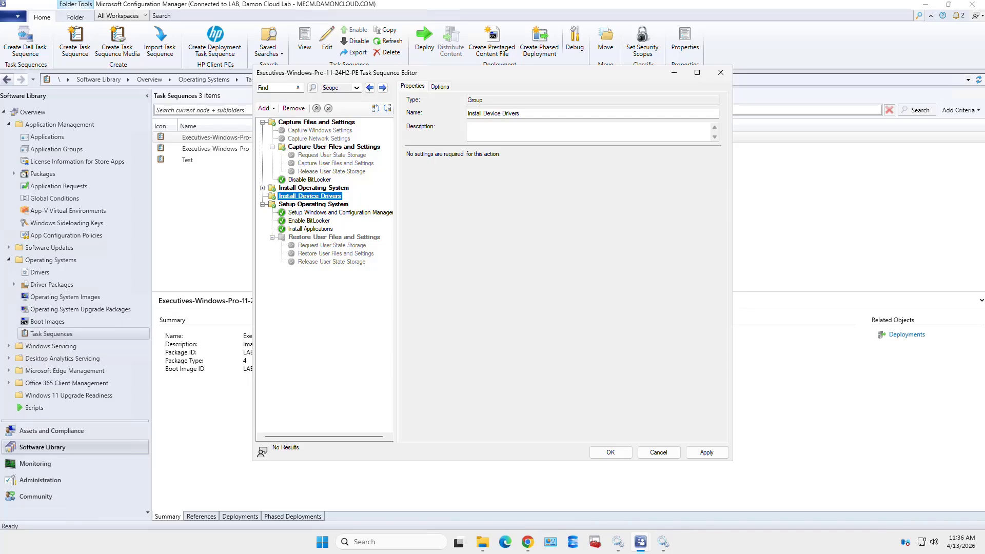
click(706, 452)
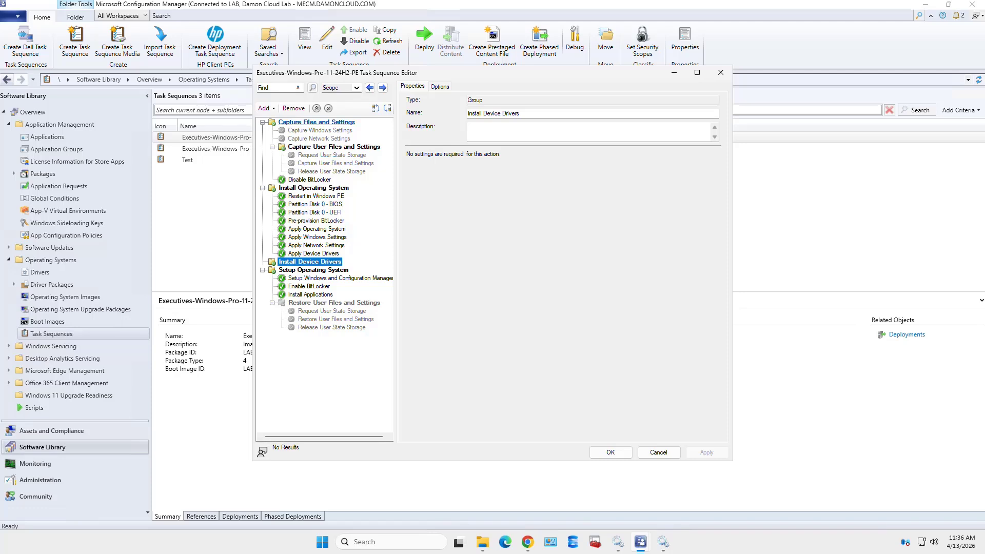
Add a Drivers > Apply Driver Package step to the Install Device Drivers group
click(271, 109)
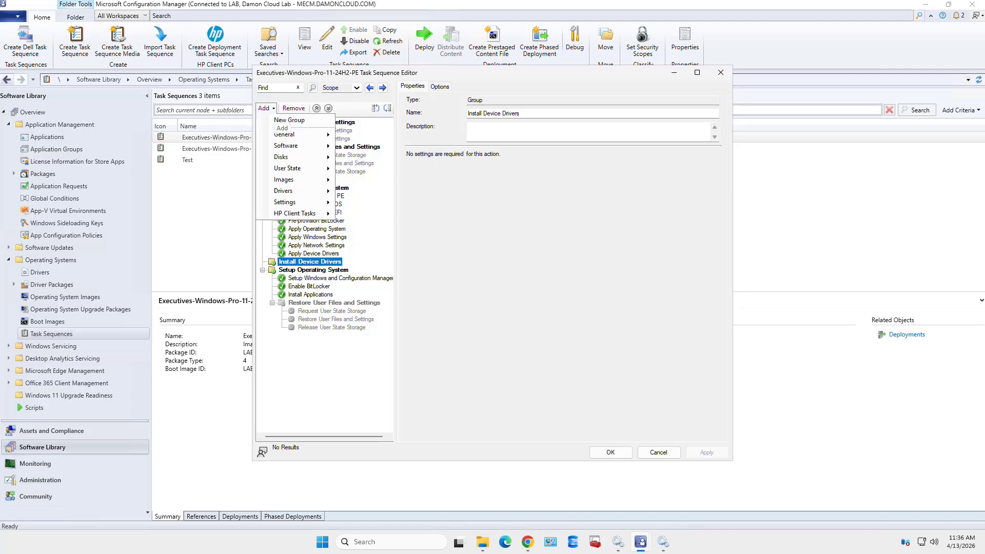
mouse_move(293, 191)
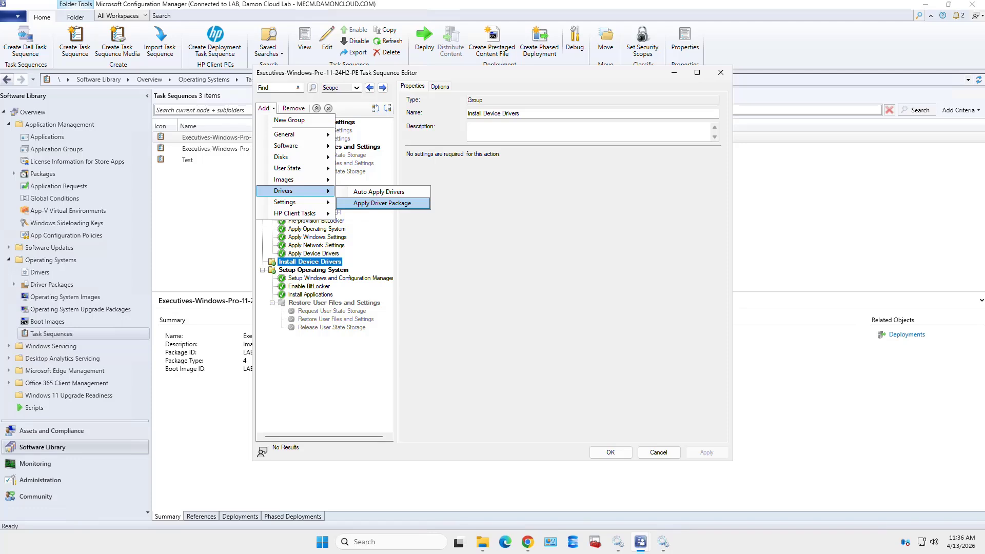
click(382, 203)
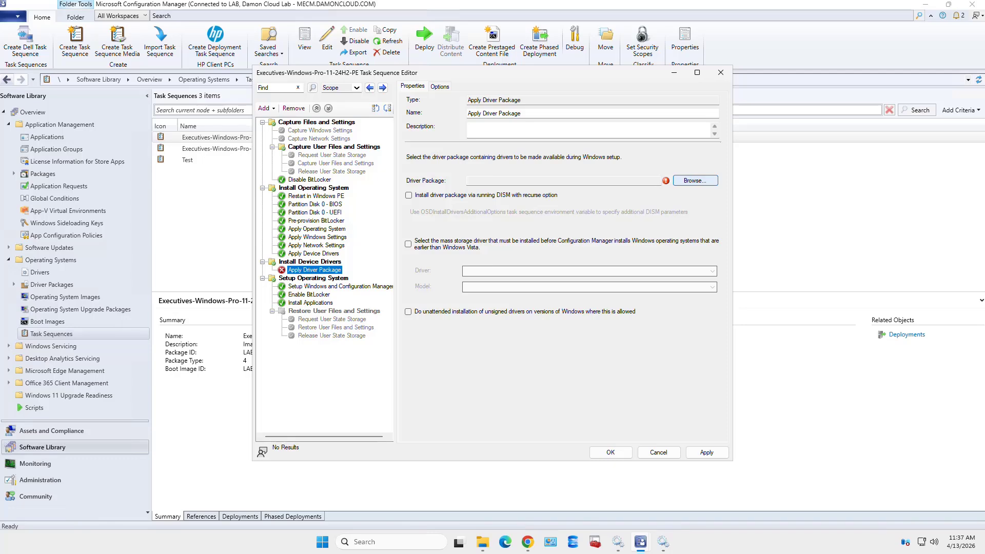
Set the step's driver package to Dell 5300 Windows 11 (LAB0000C) from Dell System Cab Driver Package and apply
click(695, 180)
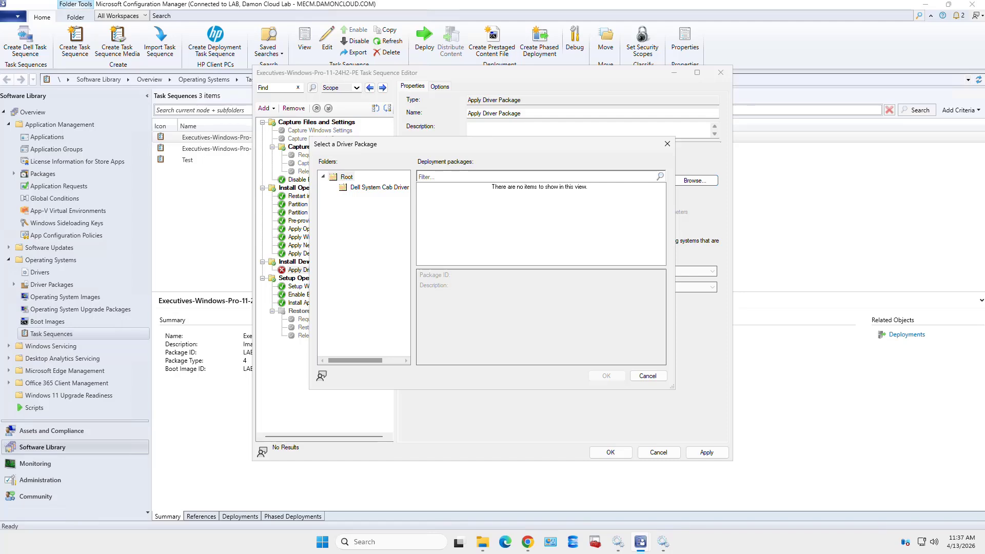
click(378, 187)
click(482, 187)
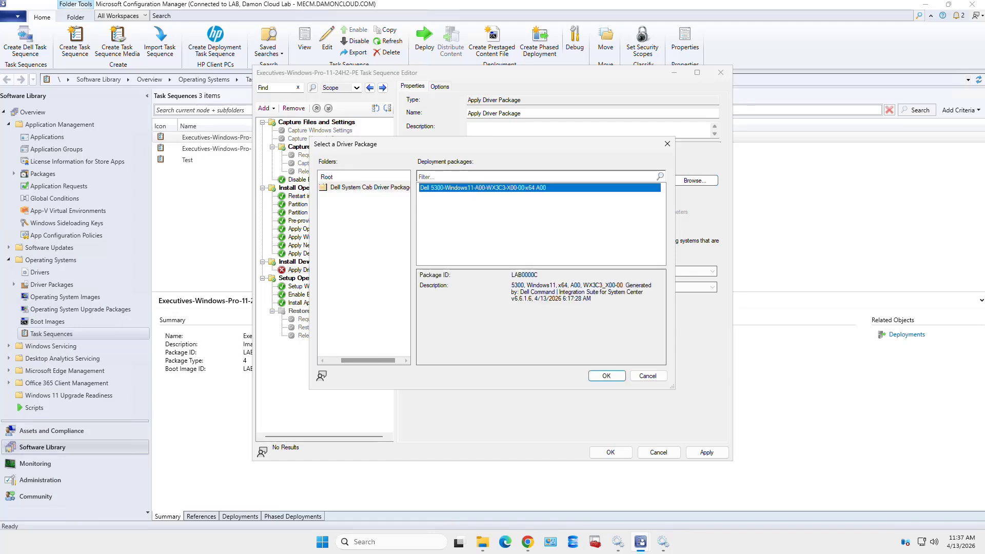
click(606, 376)
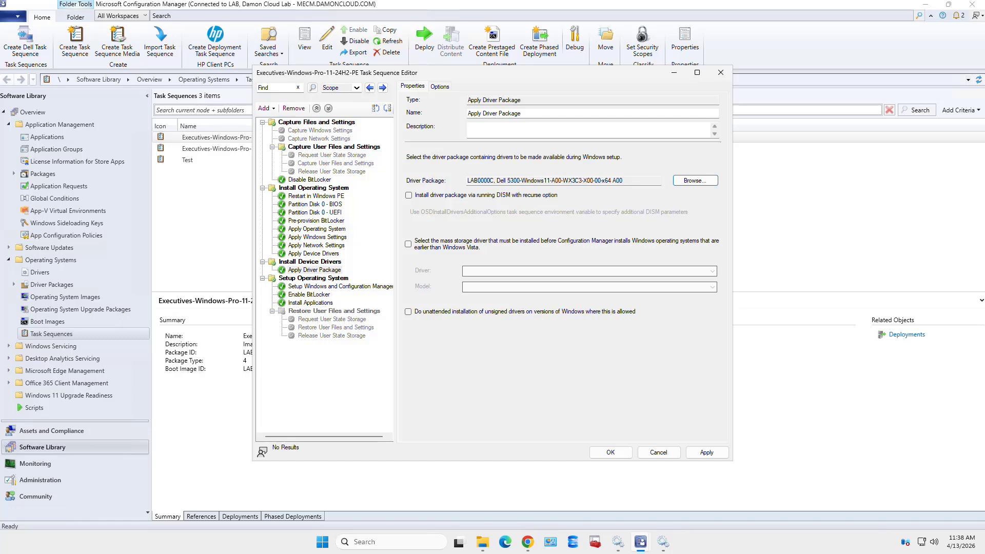
click(706, 452)
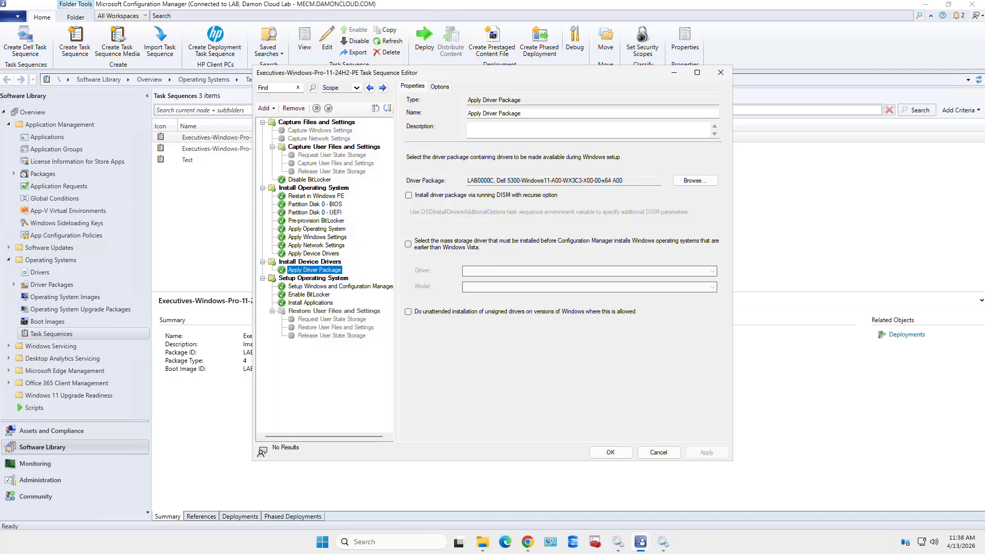
Rename the step to 'Apply Driver Dell Latitude 5300' and apply
click(522, 113)
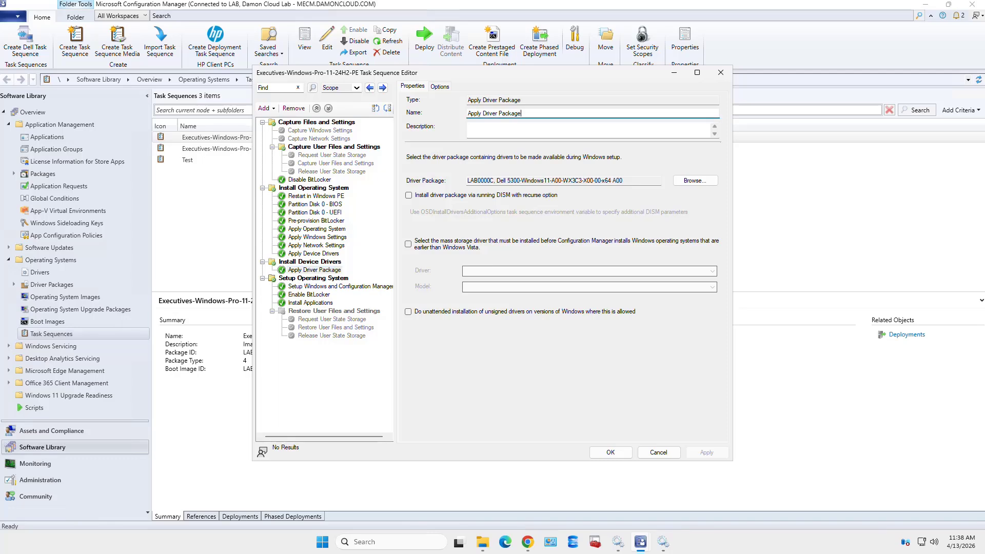
key(shift+Left)
key(shift+Left)
key(shift+Left)
key(shift+Left)
key(shift+Left)
key(shift+Left)
key(shift+Left)
text(Dell Latitude 5300)
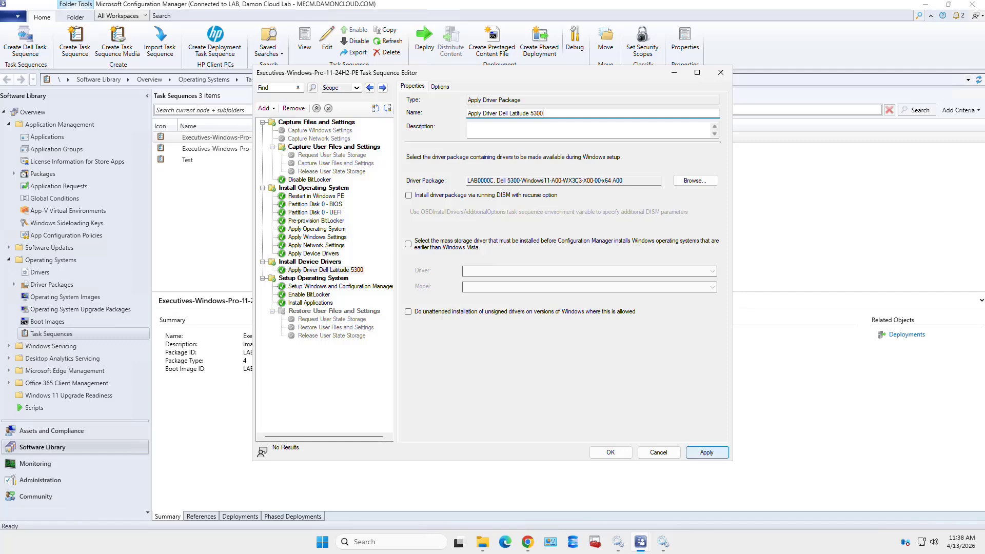
click(707, 452)
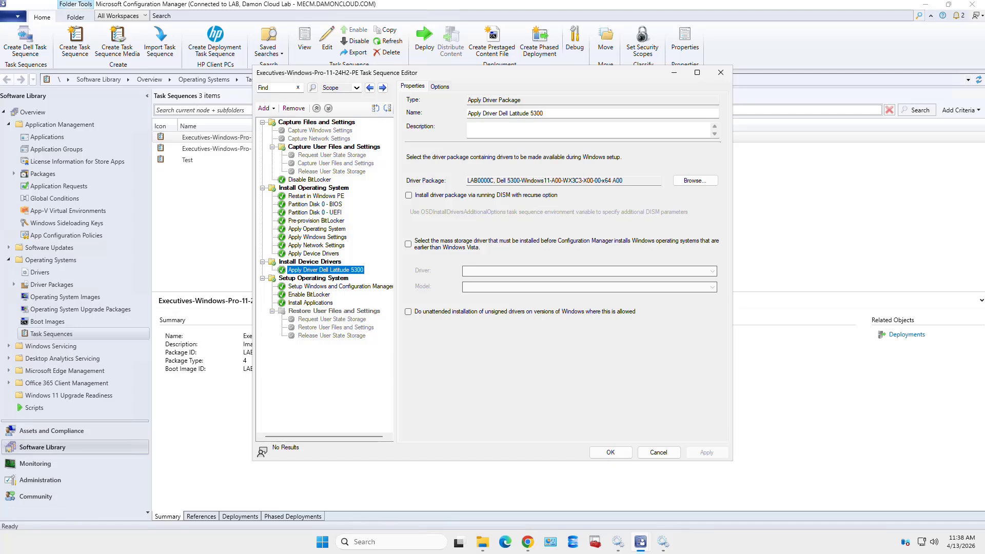
Add a Query WMI condition under root\cimv2 using the pasted Win32_ComputerSystem query for Dell Latitude 5300
click(440, 86)
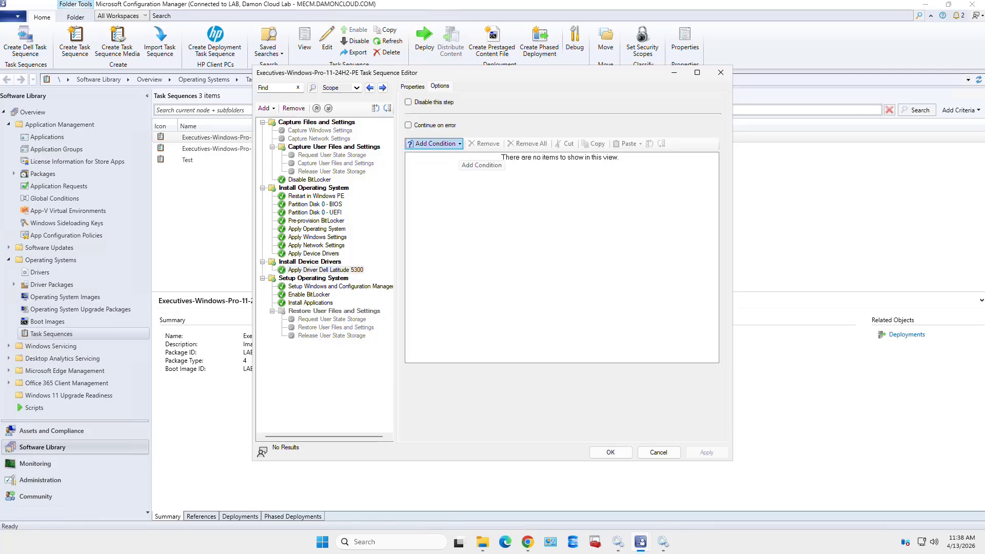
click(458, 144)
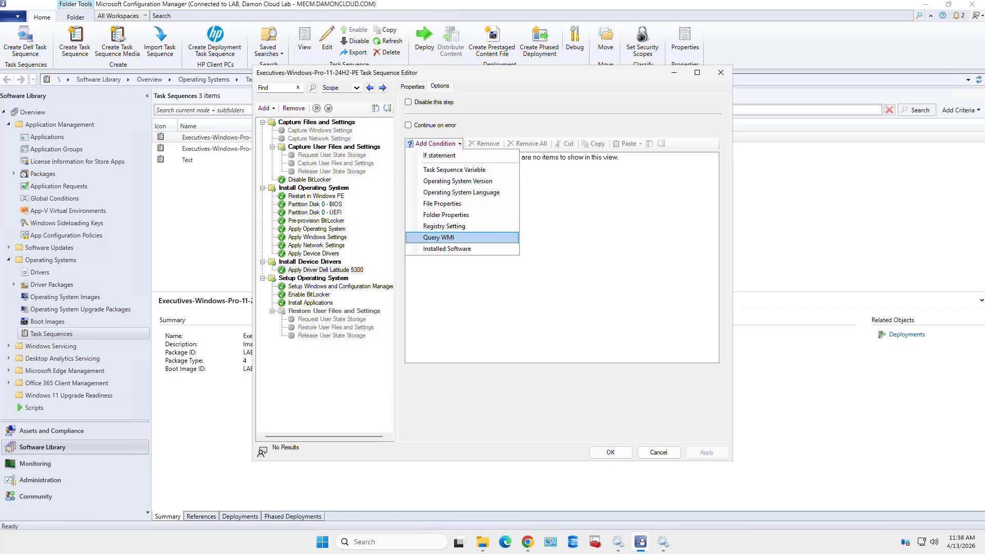
click(439, 238)
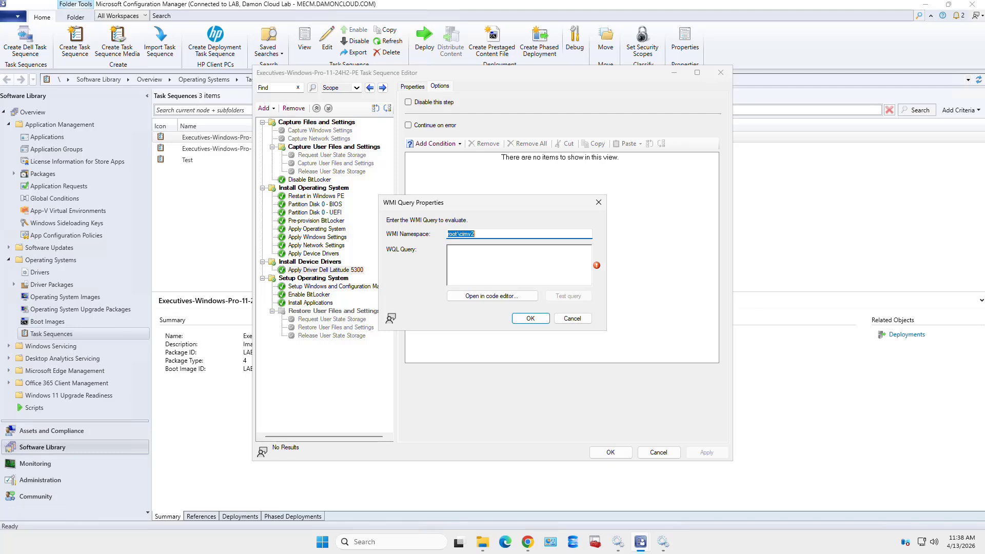
click(487, 262)
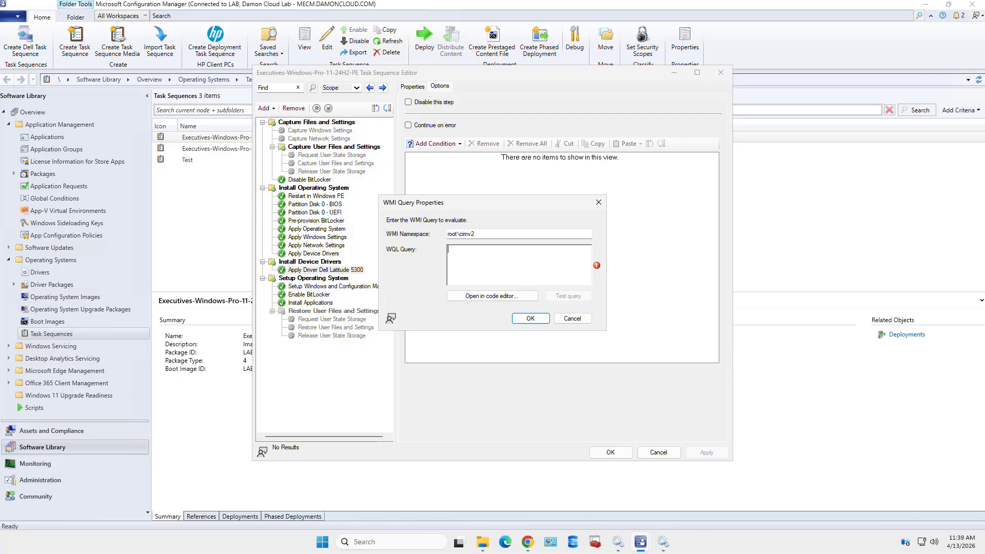
text(SELECT * FROM Win32_ComputerSystem WHERE Manufacturer LIKE "%Dell%" AND Model LIKE "%Latitude 5300%")
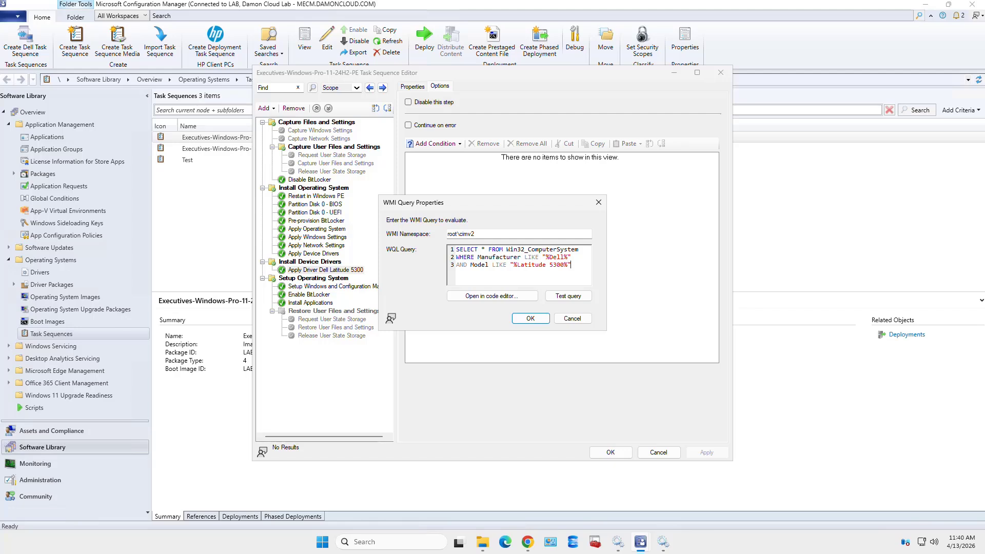
Test the WQL query's syntax, add the WMI condition, review it once more, and apply the step
click(568, 296)
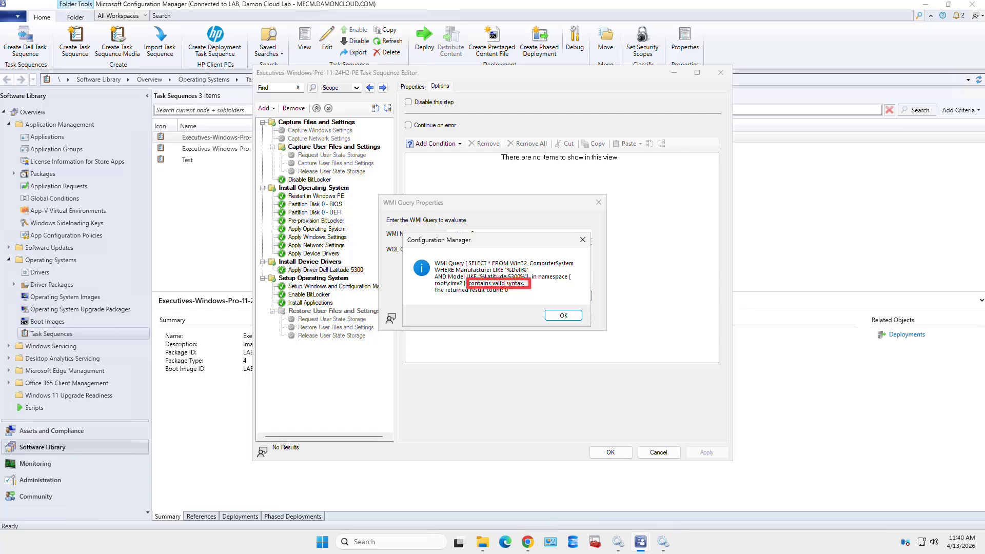
key(Return)
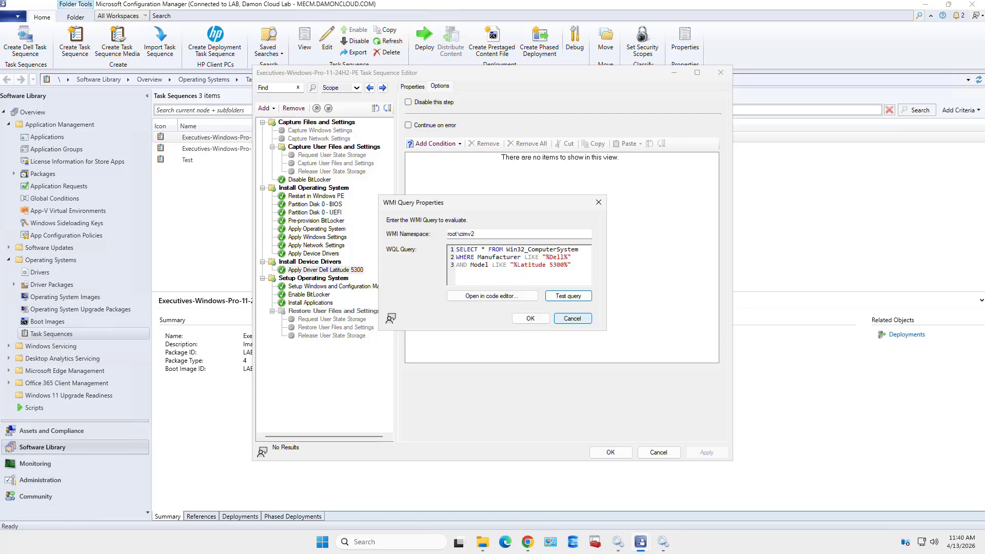
key(shift+Tab)
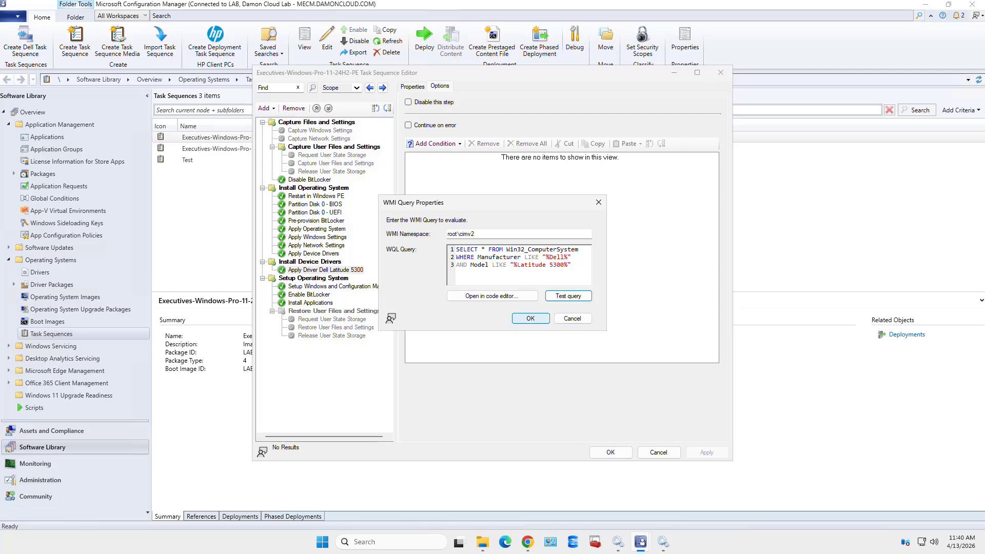
key(Return)
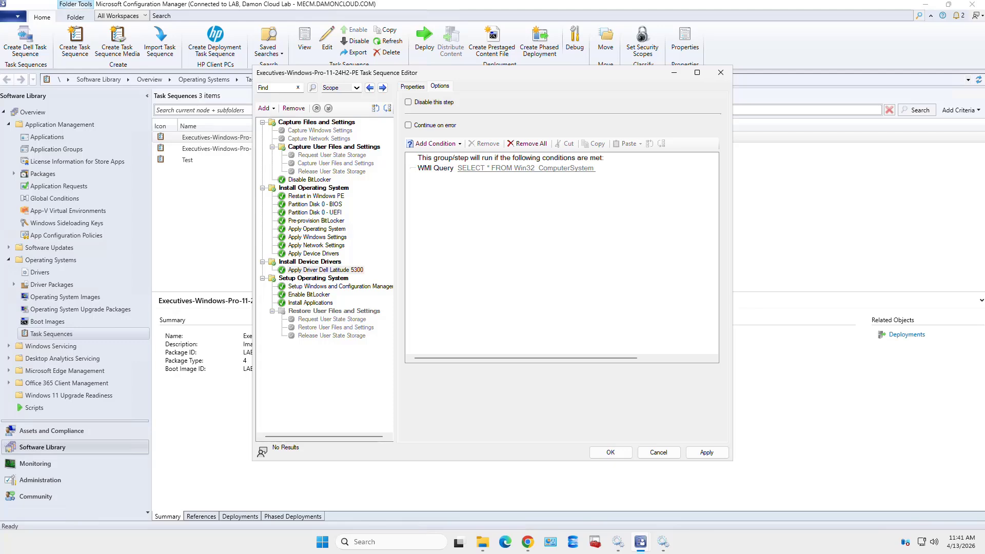
click(525, 168)
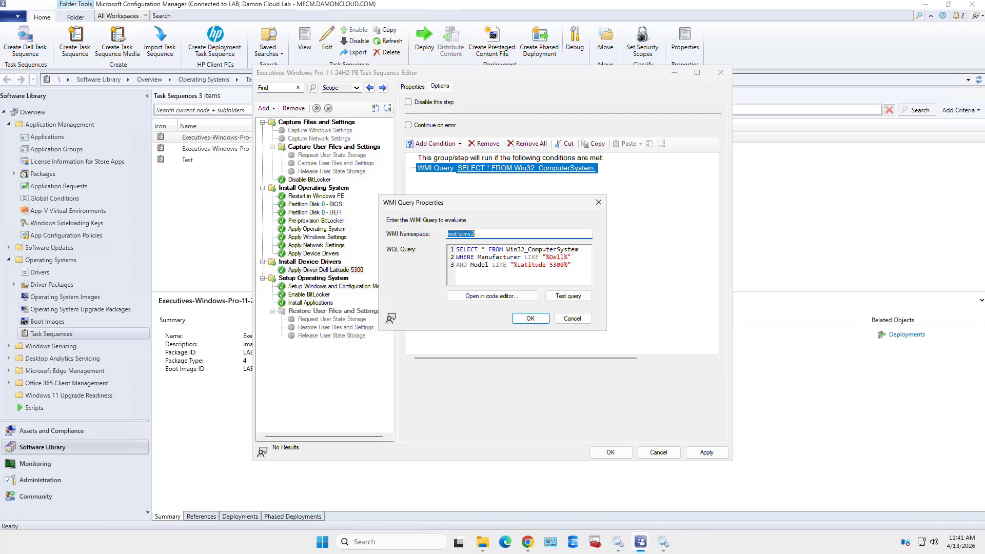
key(Return)
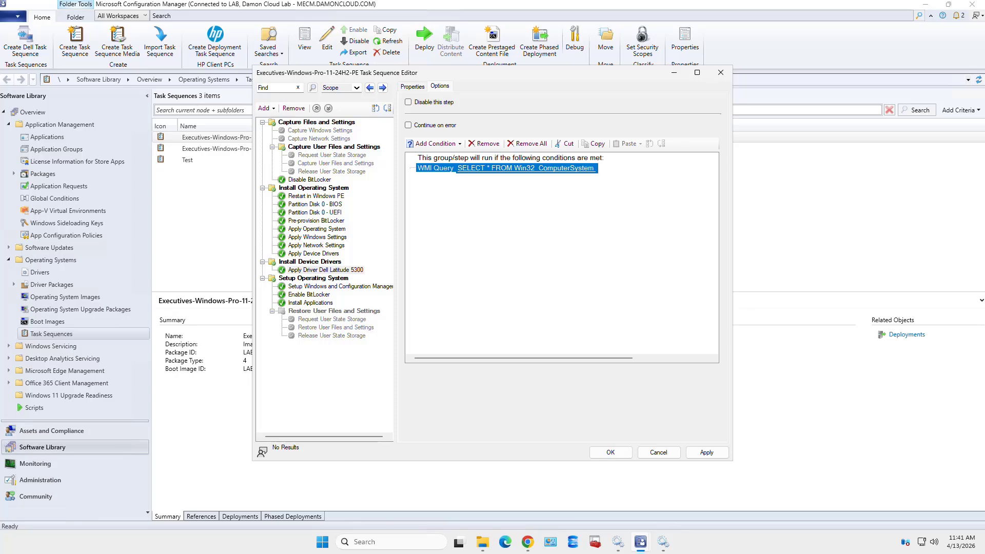
click(706, 452)
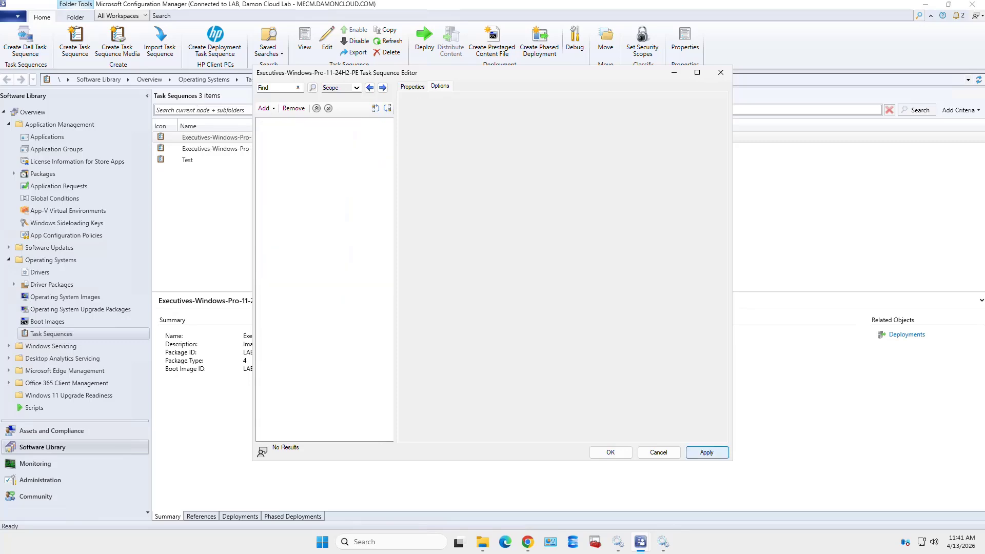
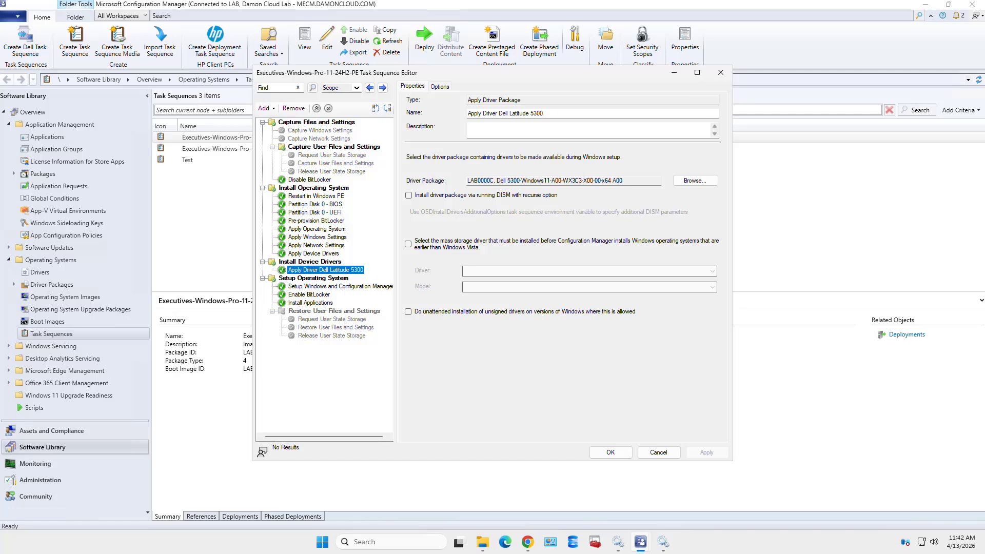
Check the driver step's options, then open Enable BitLocker under Setup Windows and Configuration Manager
click(439, 87)
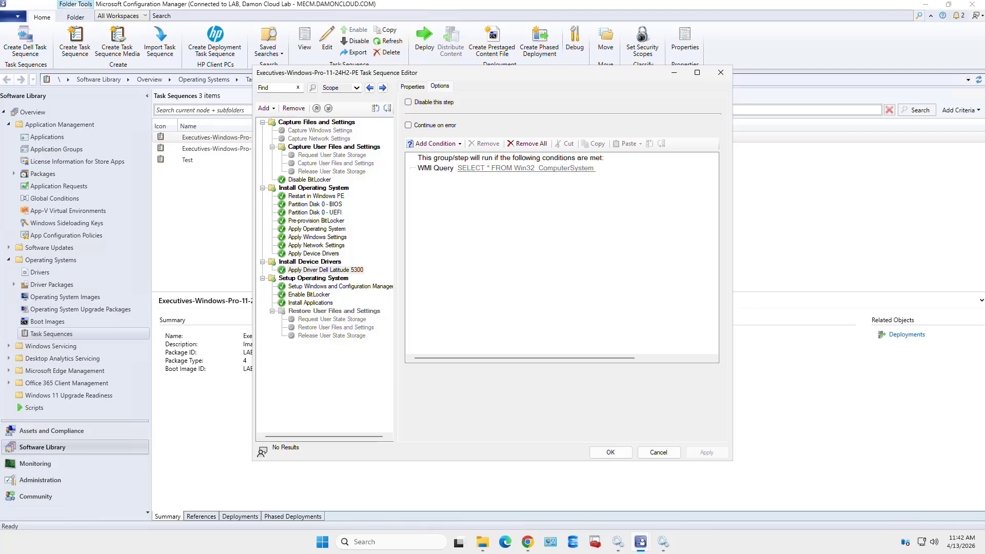
click(413, 86)
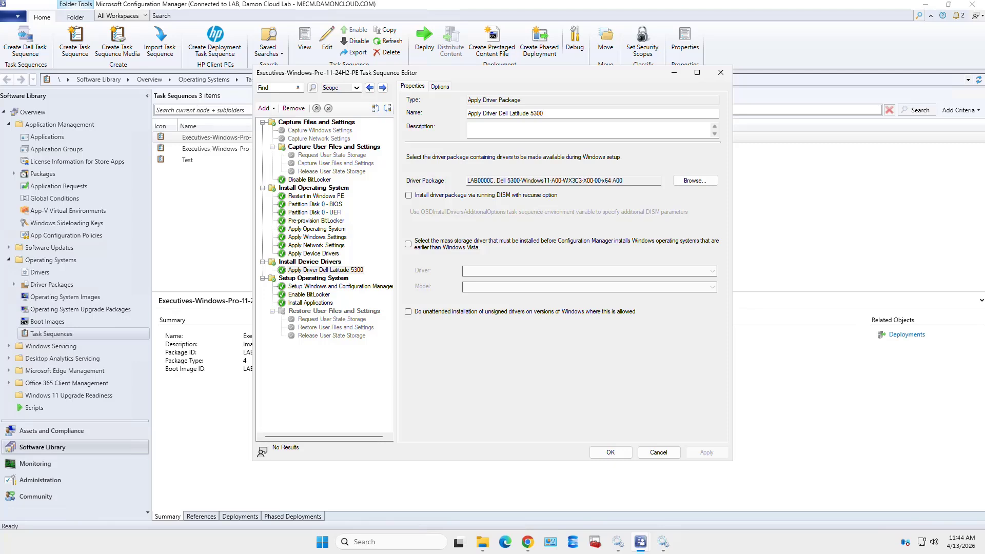
click(340, 286)
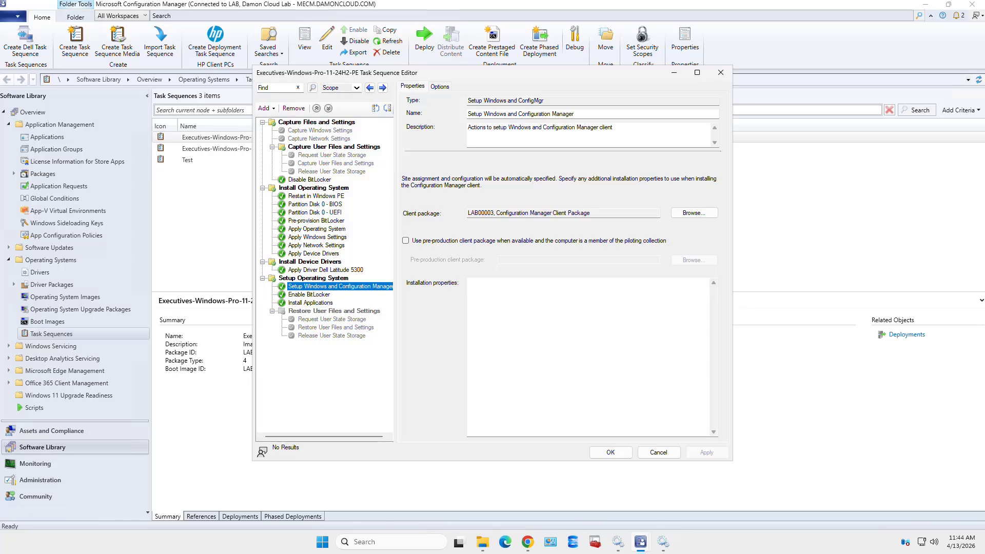
click(309, 294)
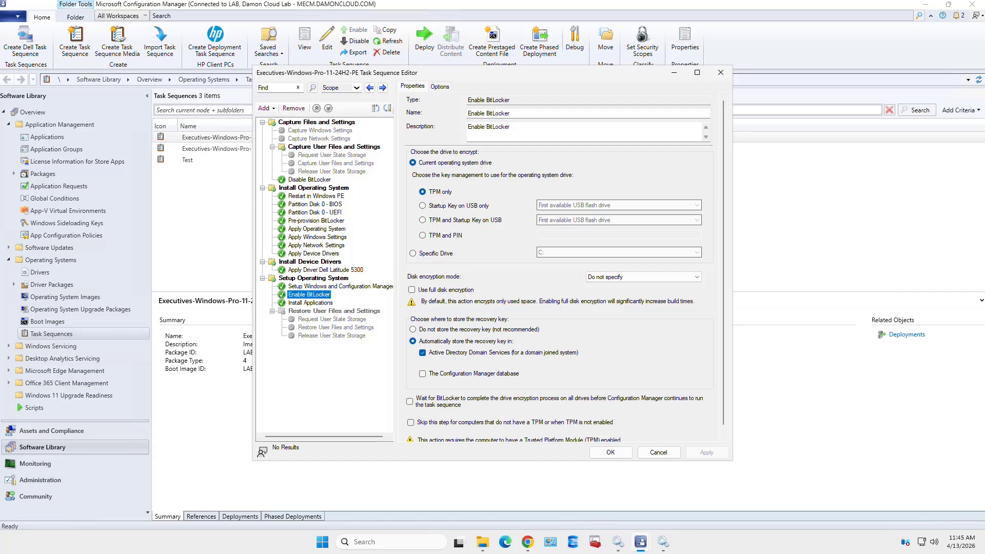
Set BitLocker to XTS AES 256 full-disk encryption, wait for completion, skip non-TPM computers, and apply
scroll(564, 267, down, 1)
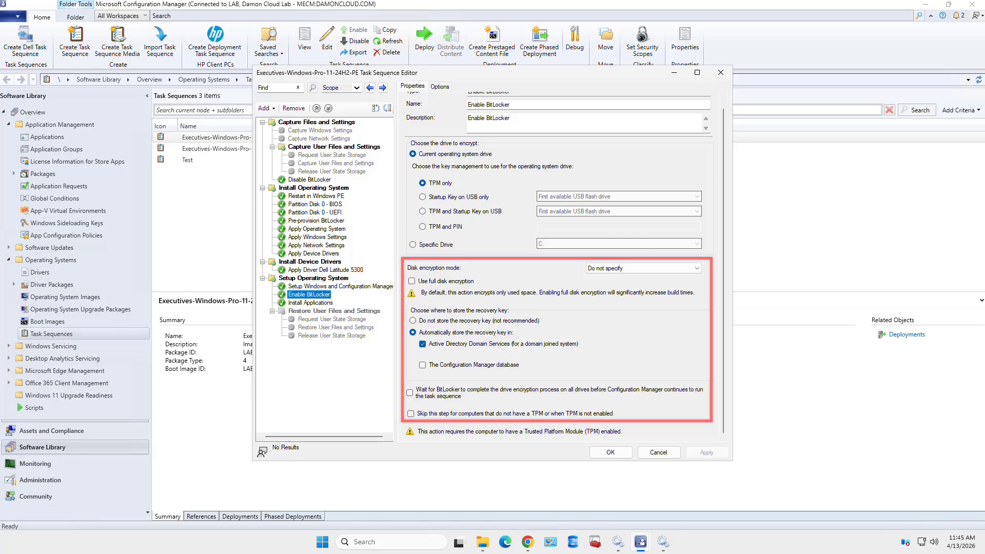
click(643, 269)
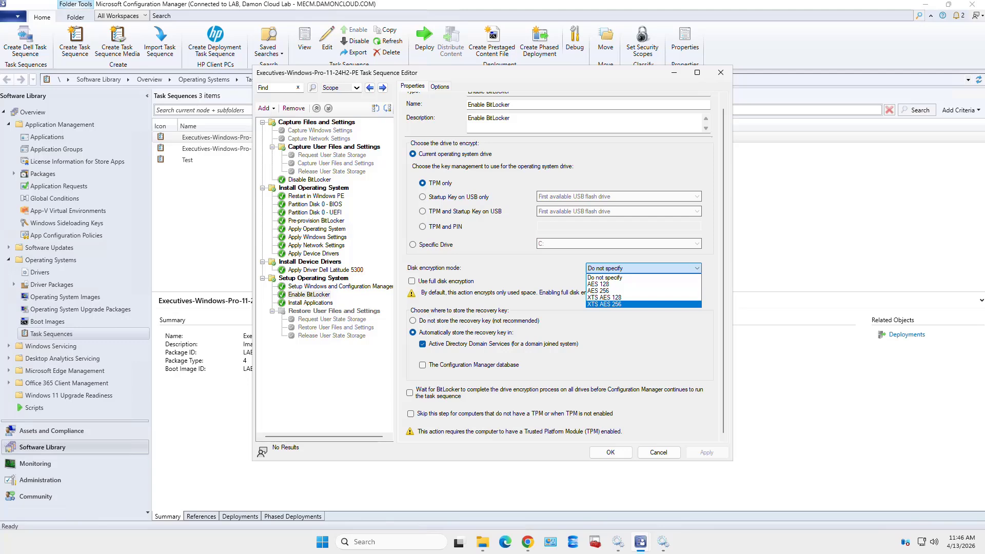
key(Return)
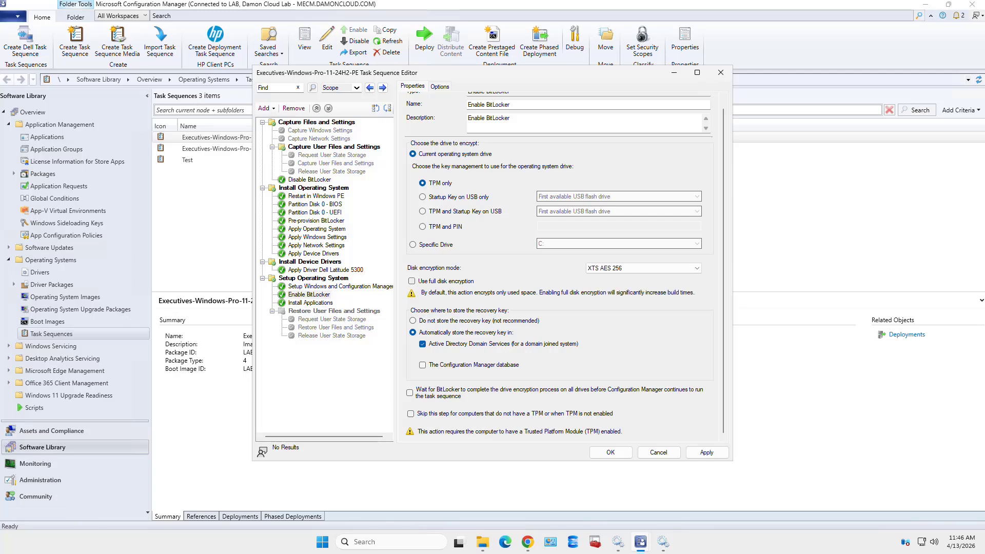
click(411, 281)
click(409, 393)
click(411, 413)
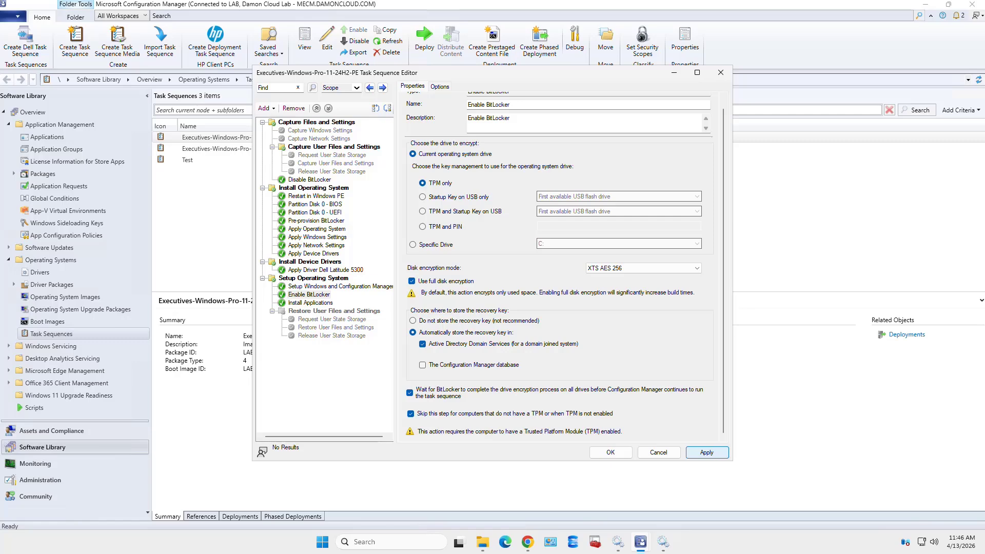
click(706, 452)
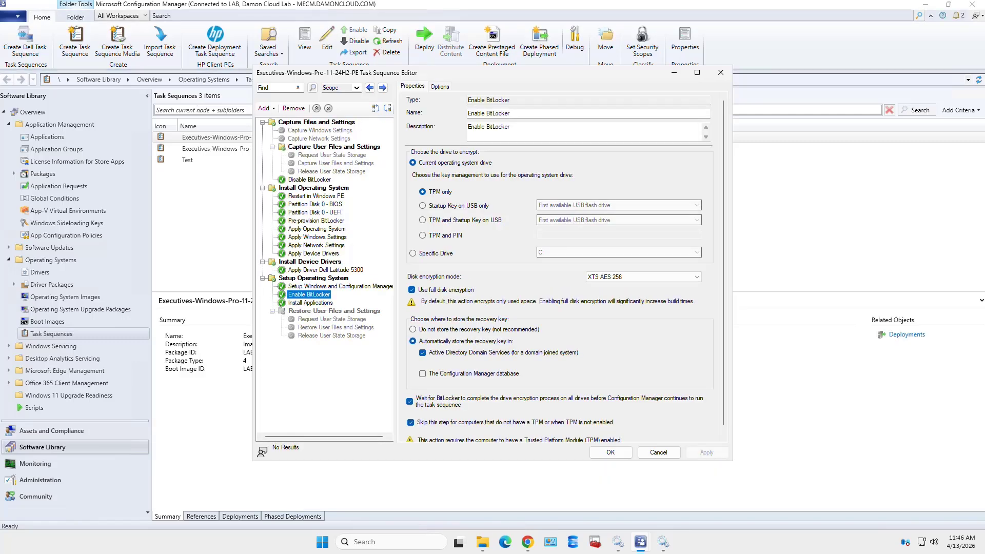
Disable the Enable BitLocker step and apply
click(439, 86)
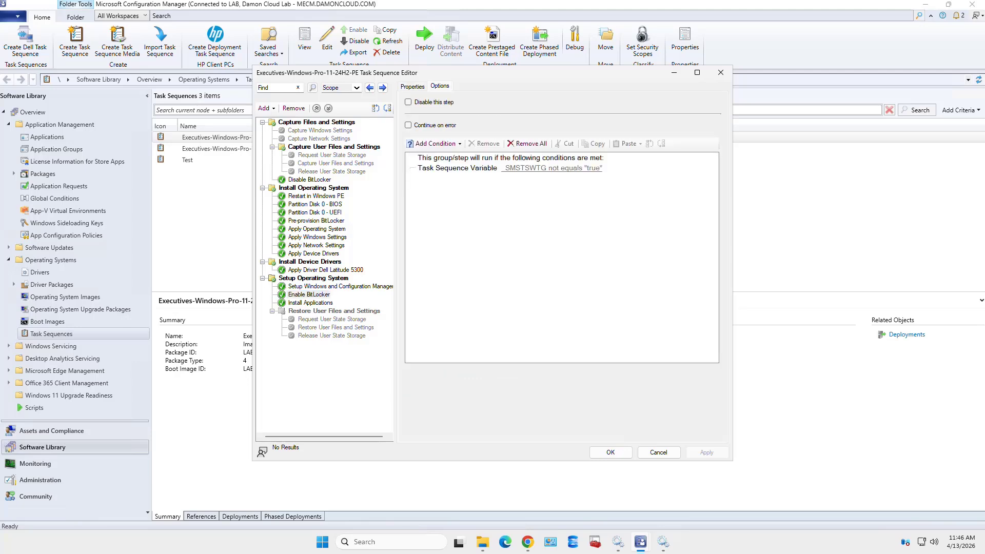
click(409, 102)
click(706, 451)
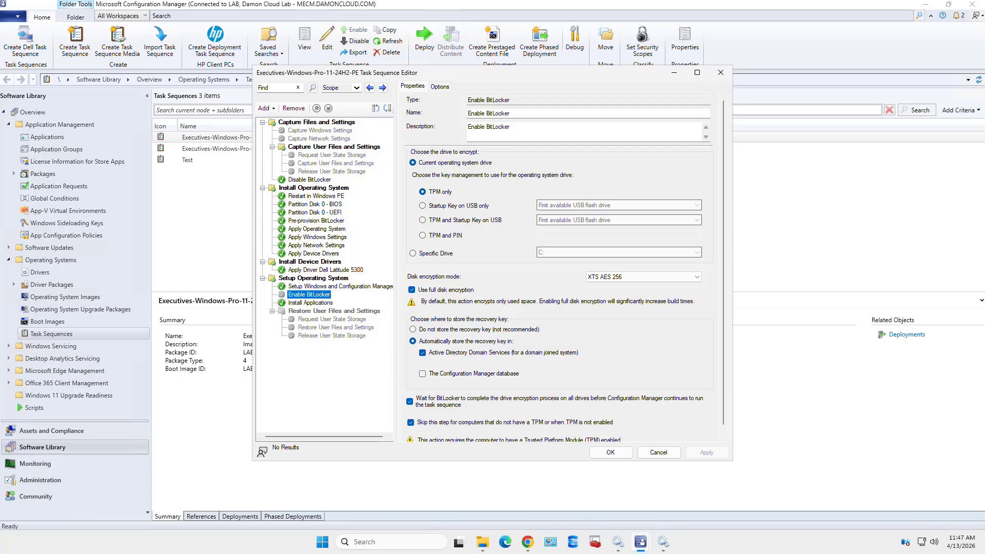
Turn on Continue on error for the Install Applications step and apply
click(311, 303)
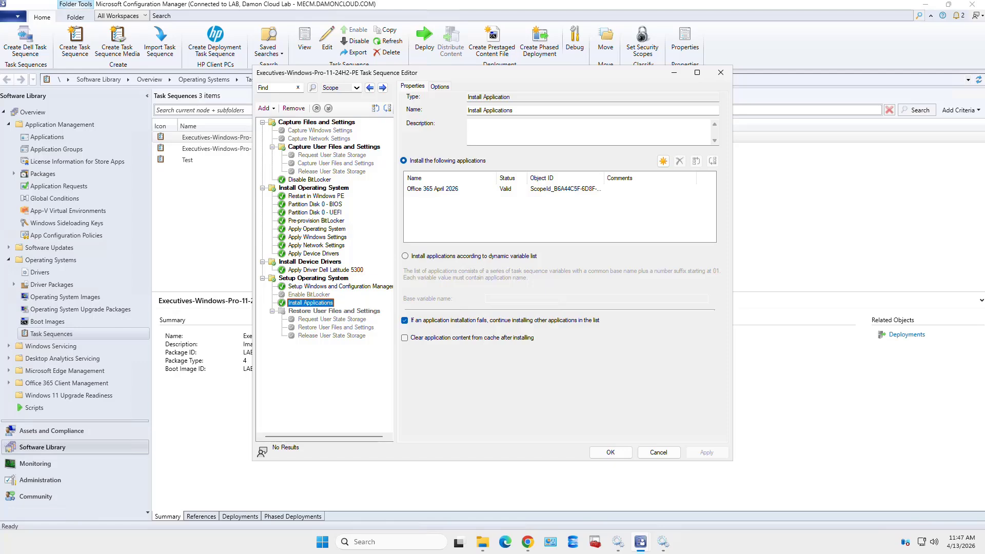
click(439, 87)
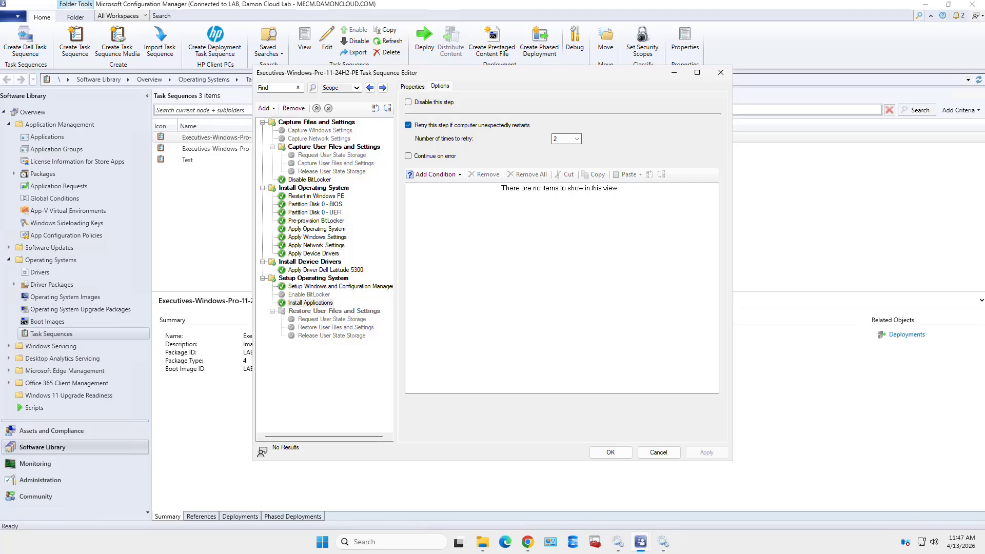
click(408, 156)
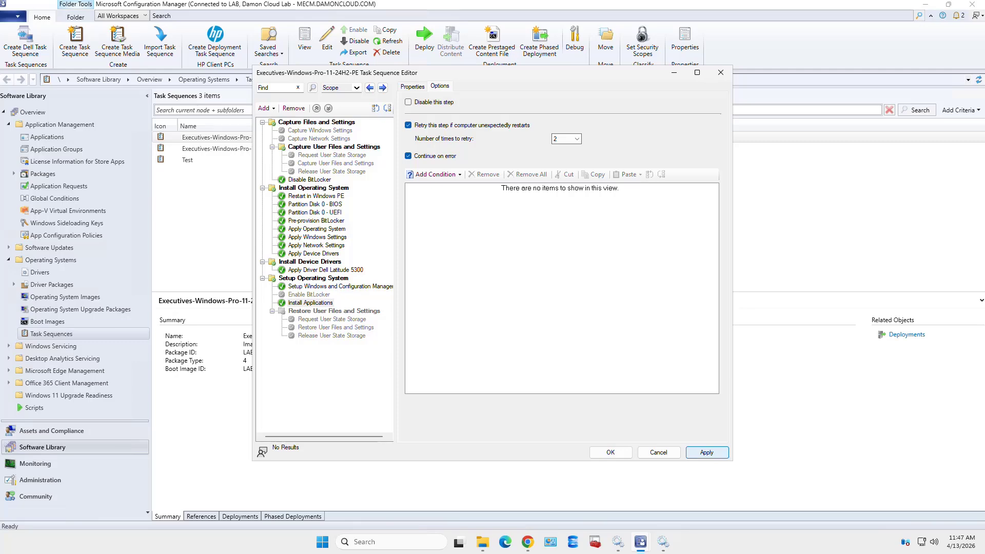
click(706, 452)
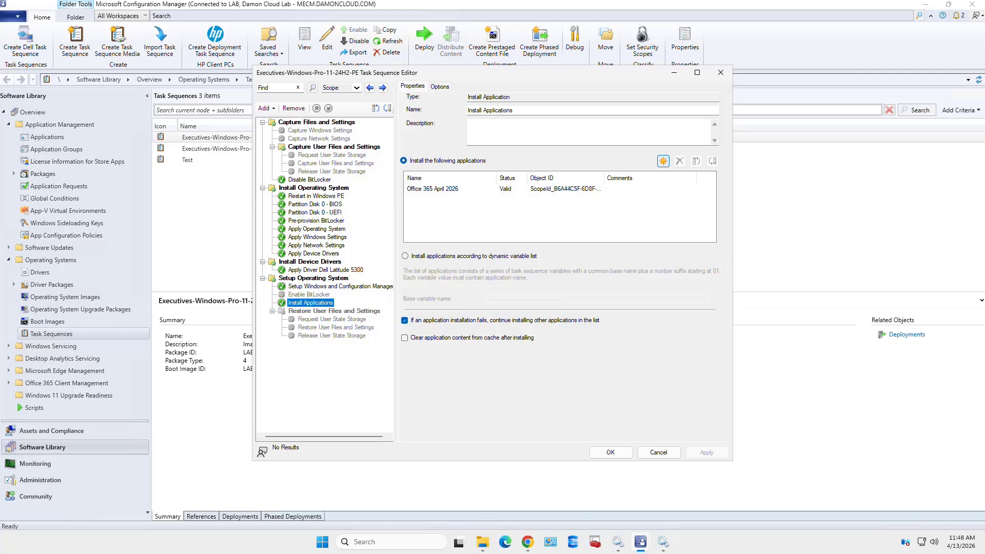
click(662, 160)
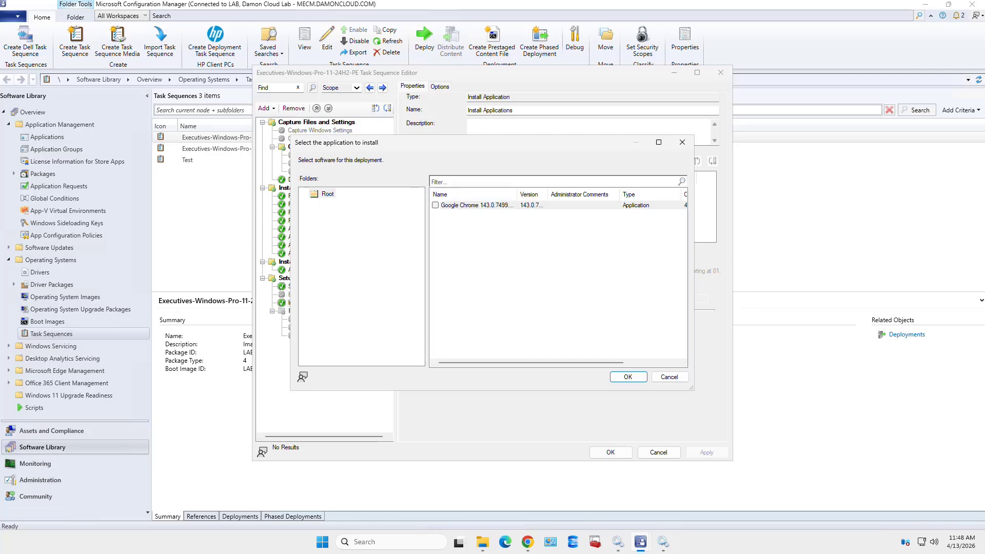
click(435, 205)
click(628, 377)
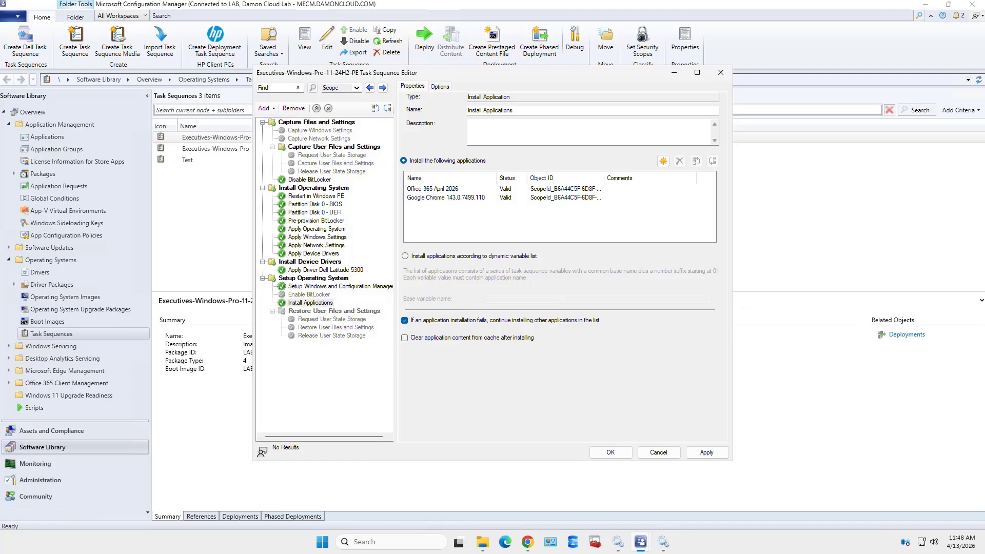
click(432, 189)
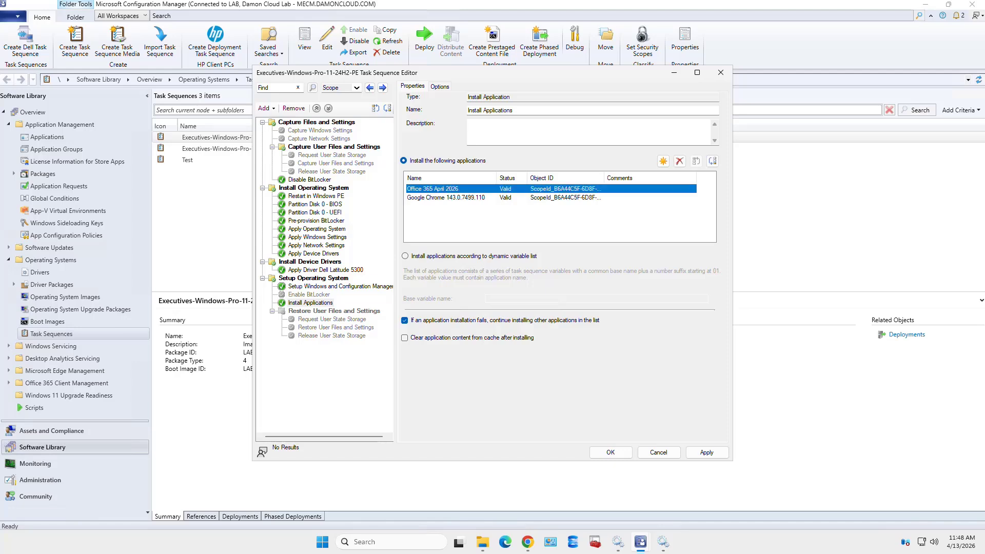
click(446, 197)
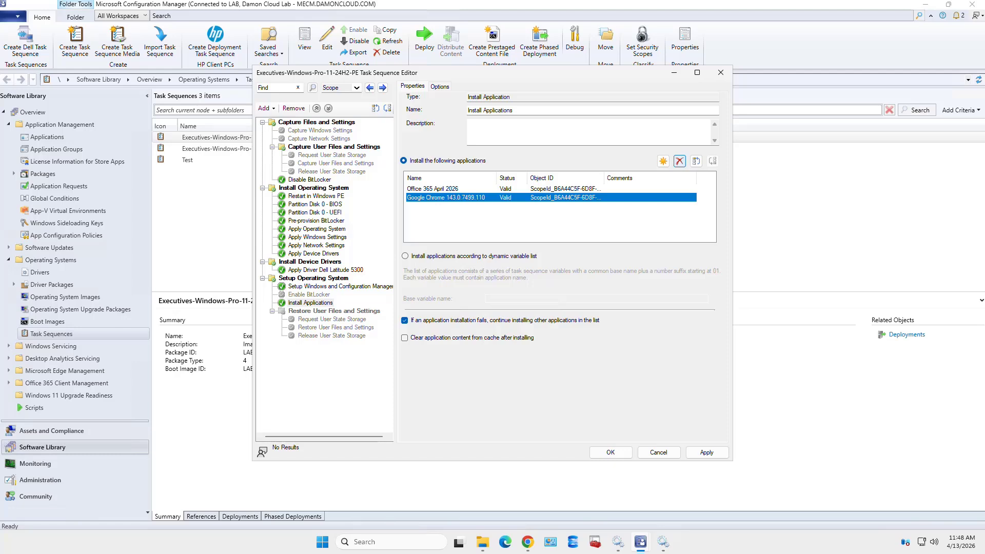
click(679, 161)
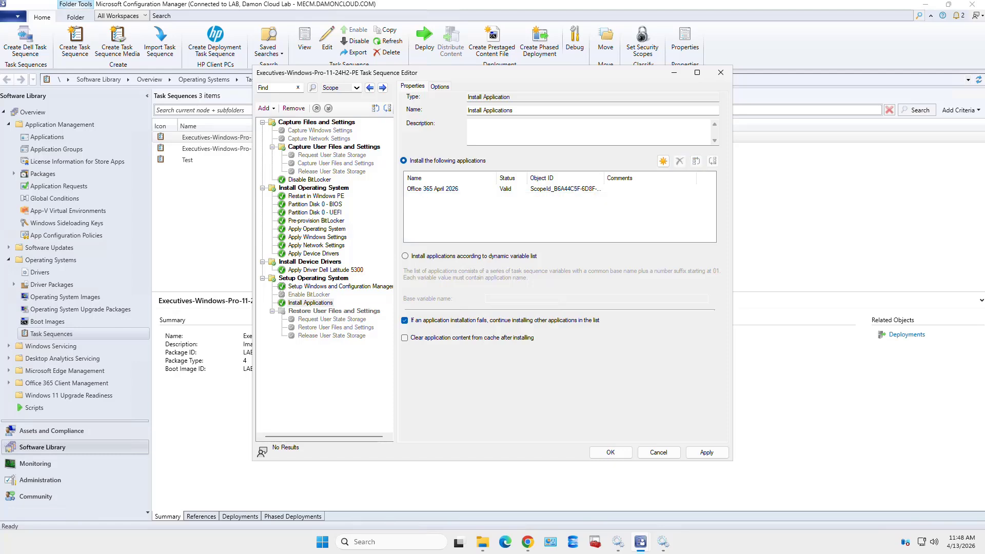
click(706, 451)
Rename the application step to 'Install Office 365', save it, and review its options
click(514, 111)
key(BackSpace)
key(BackSpace)
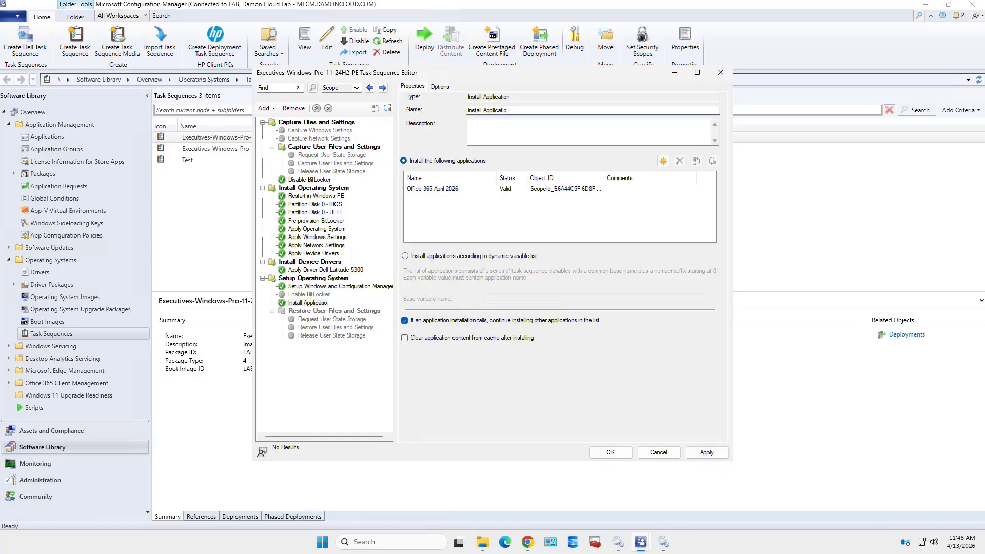
key(BackSpace)
key(BackSpace)
key(BackSpace)
key(BackSpace)
key(BackSpace)
key(BackSpace)
text(Office 365)
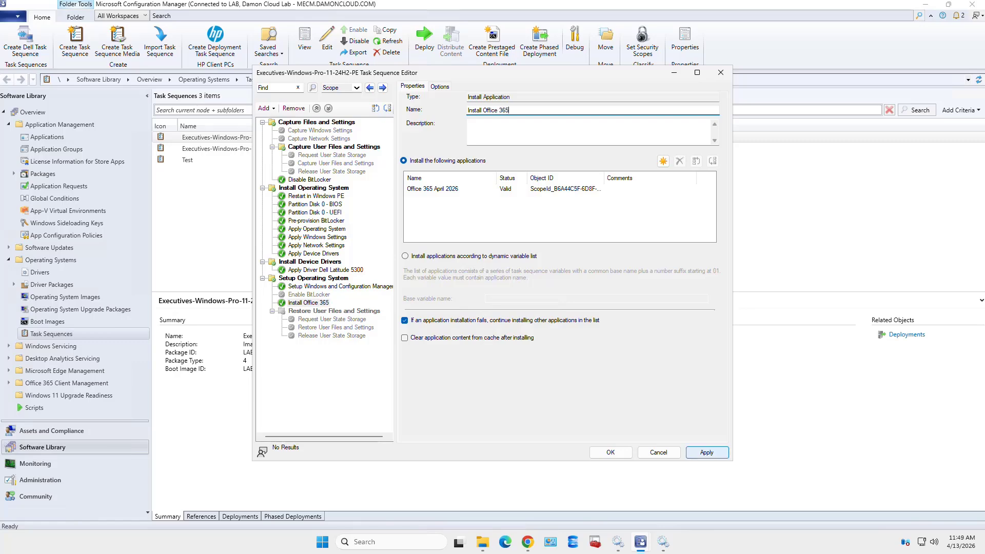
click(707, 452)
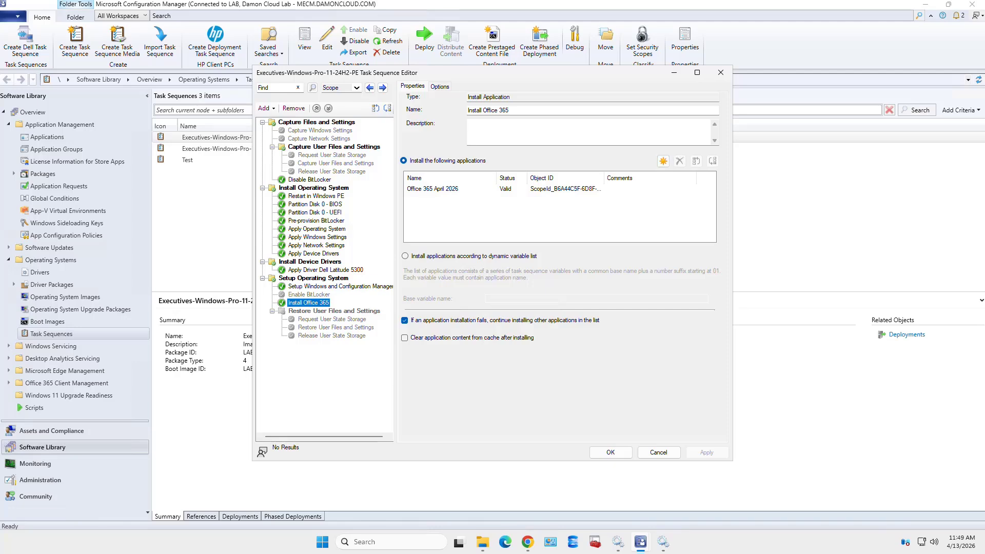
click(439, 87)
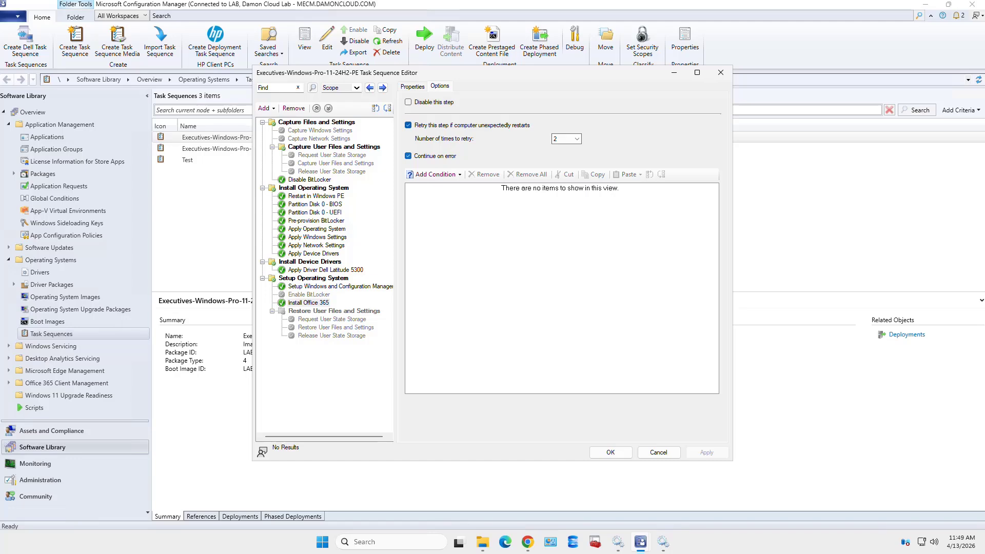
click(412, 86)
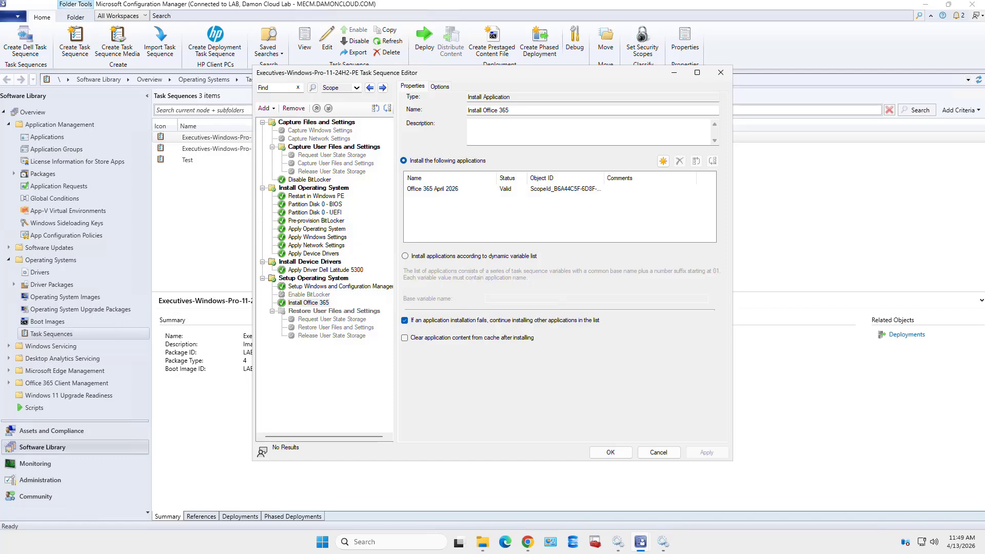
click(308, 302)
Add an Install Application step after Install Office 365 that installs Google Chrome
click(266, 108)
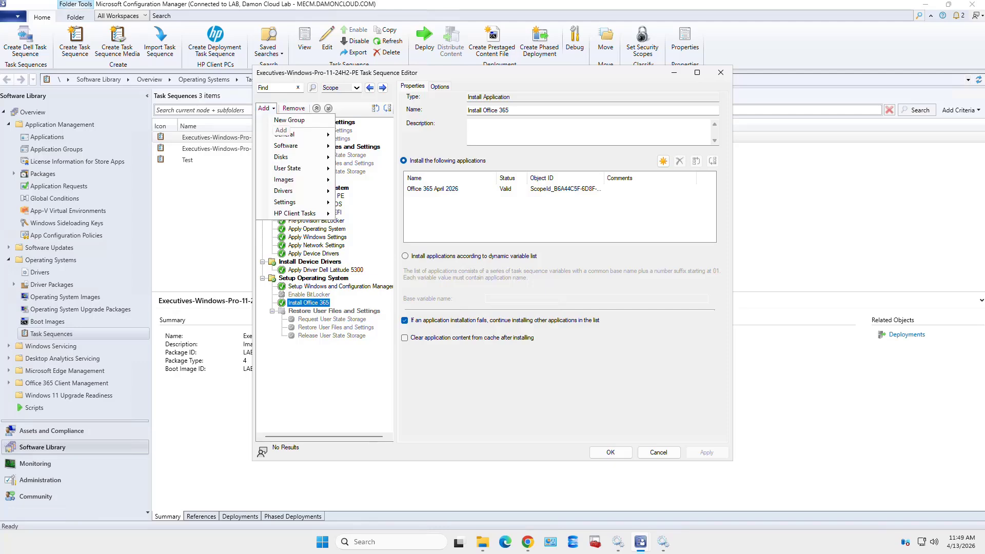
mouse_move(287, 145)
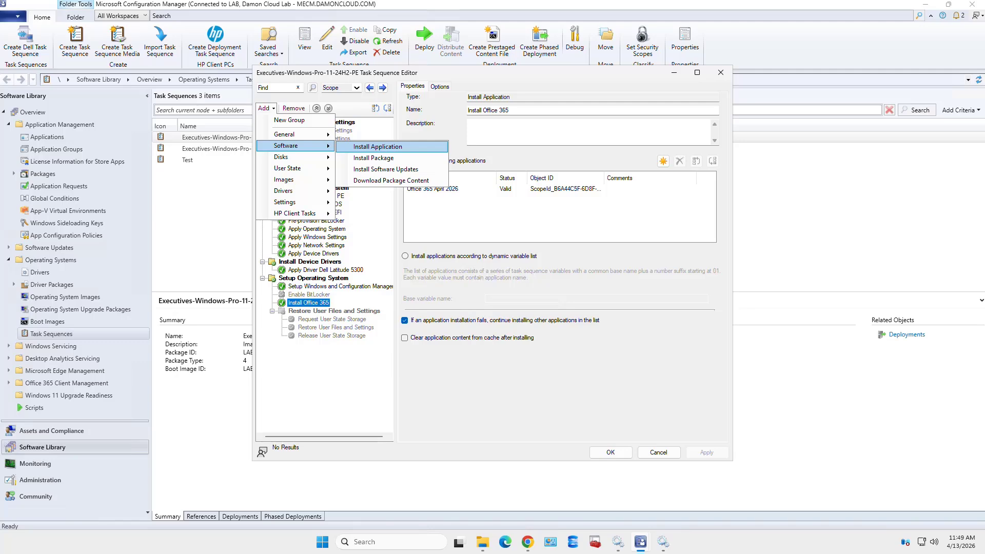
click(377, 146)
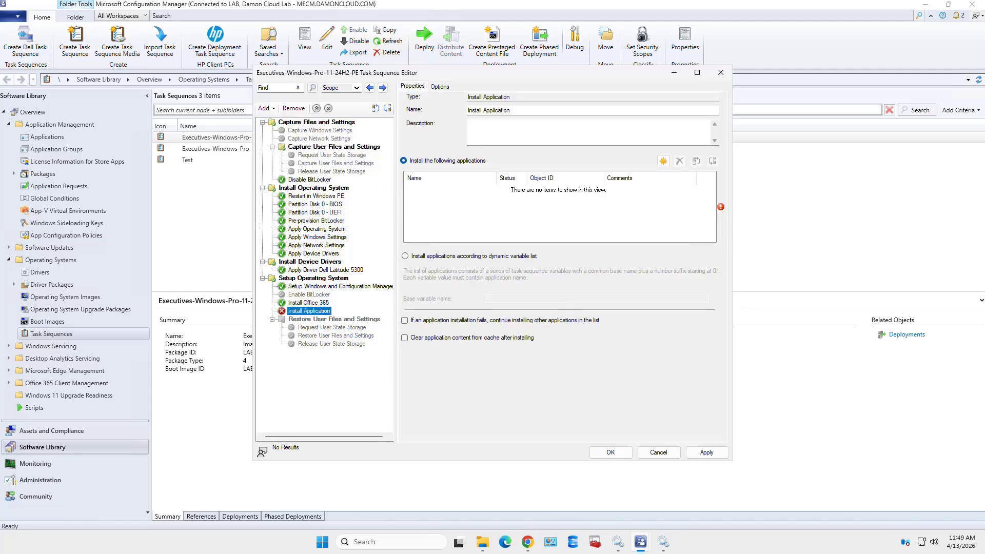
click(662, 160)
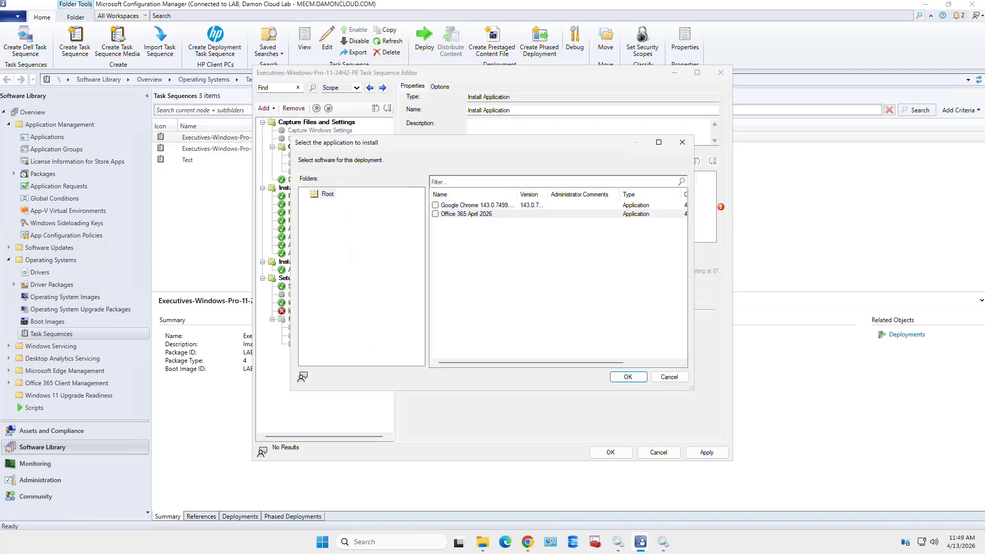
click(435, 205)
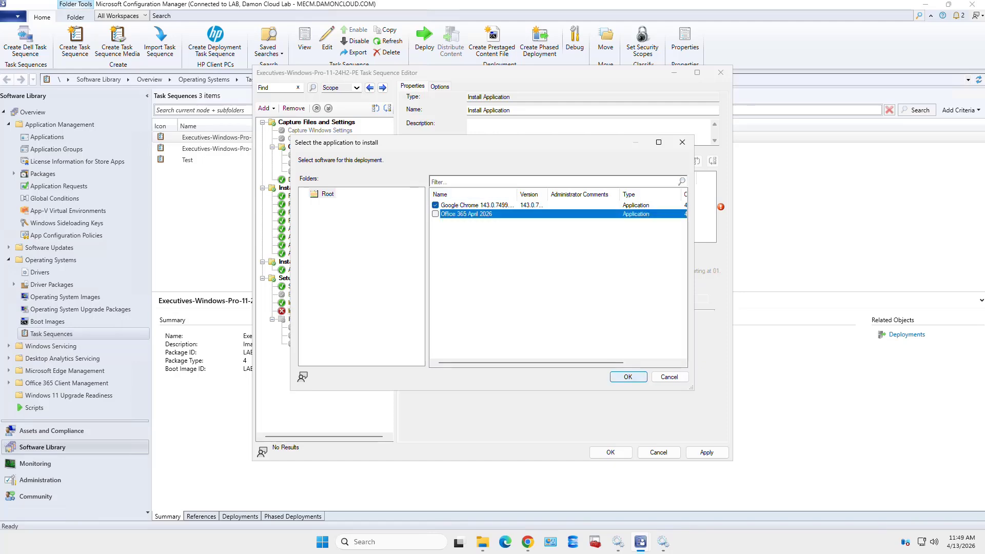
key(Return)
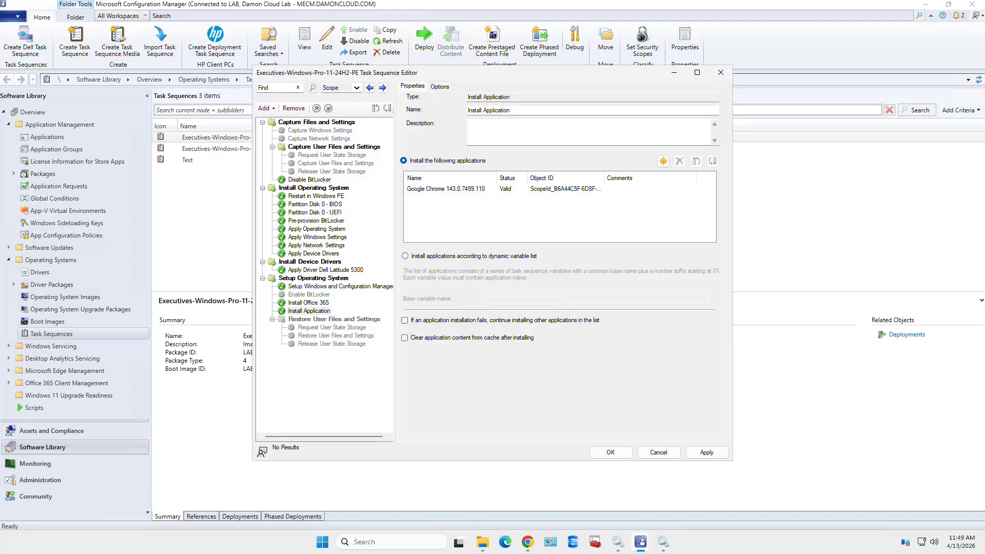
Rename the step to 'Install Google Chrome', enable Continue on error, and apply
drag(511, 111, 482, 111)
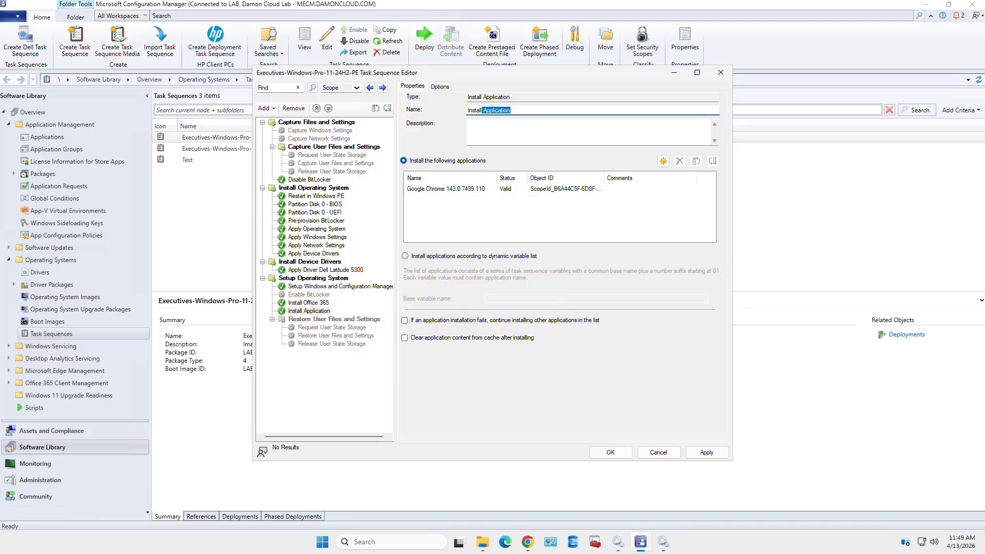
key(BackSpace)
text(Google Chrome)
click(440, 86)
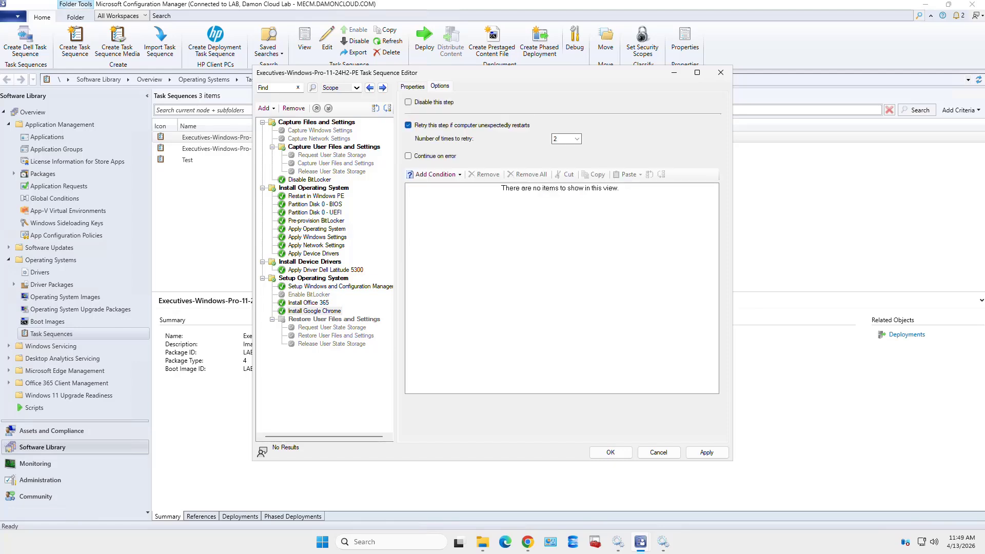
click(408, 156)
click(706, 452)
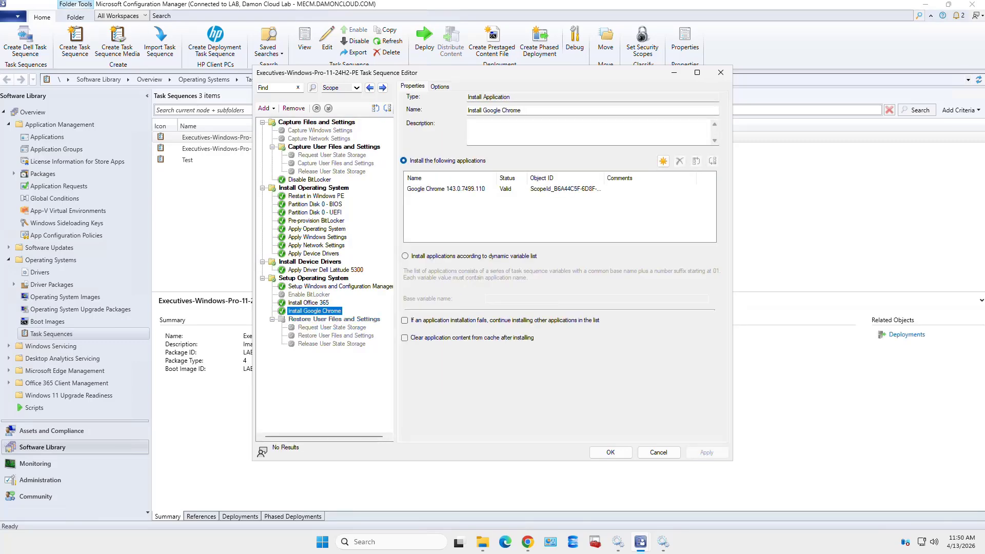
click(308, 303)
click(314, 310)
click(309, 302)
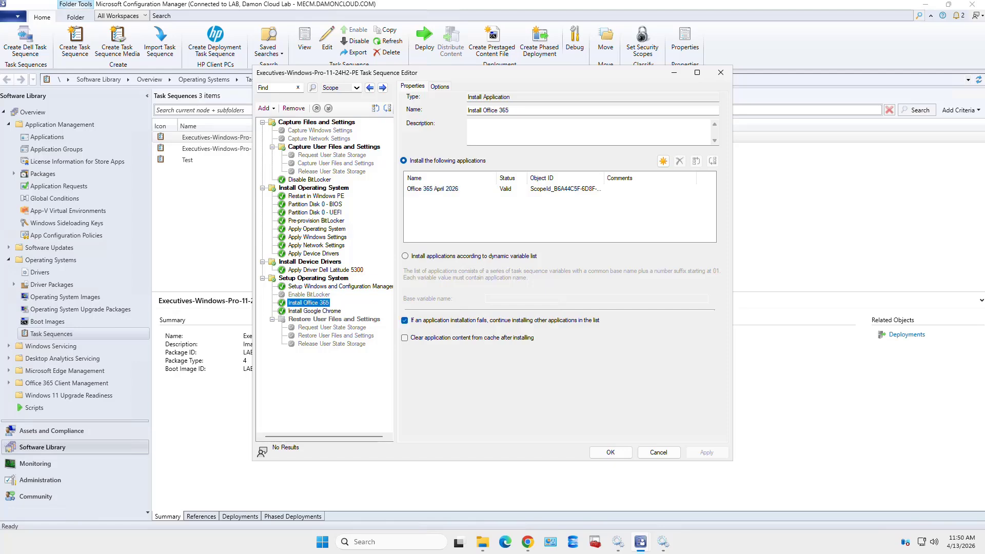
click(314, 311)
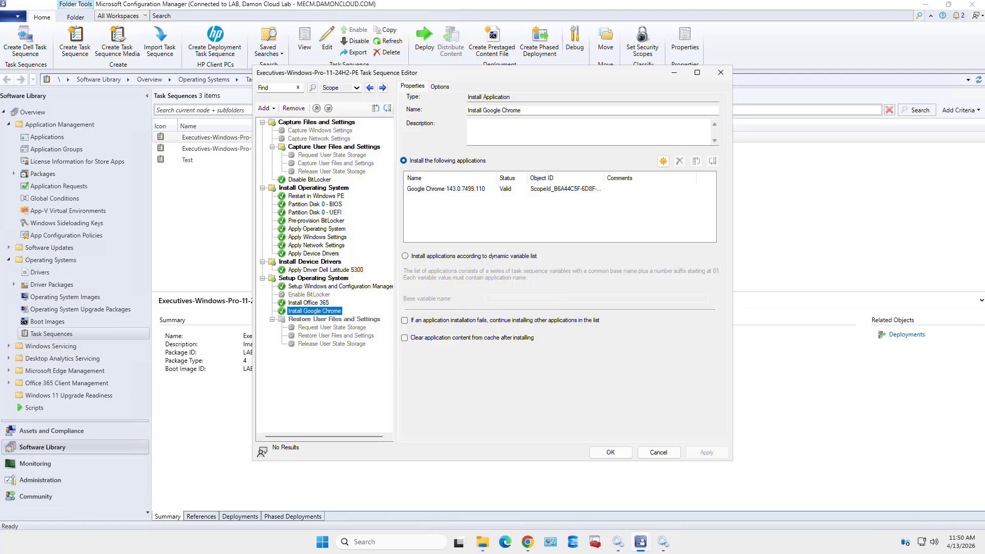
click(308, 302)
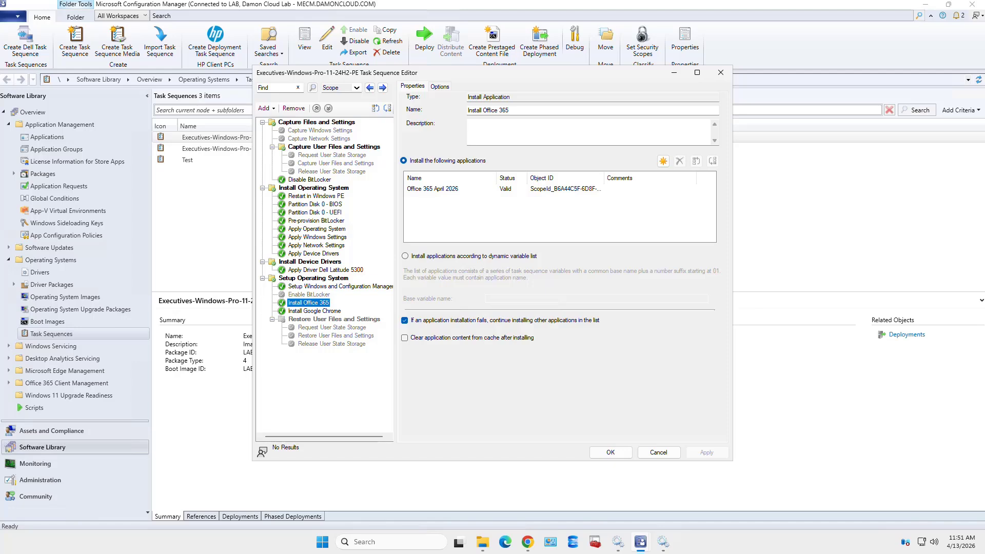
click(314, 278)
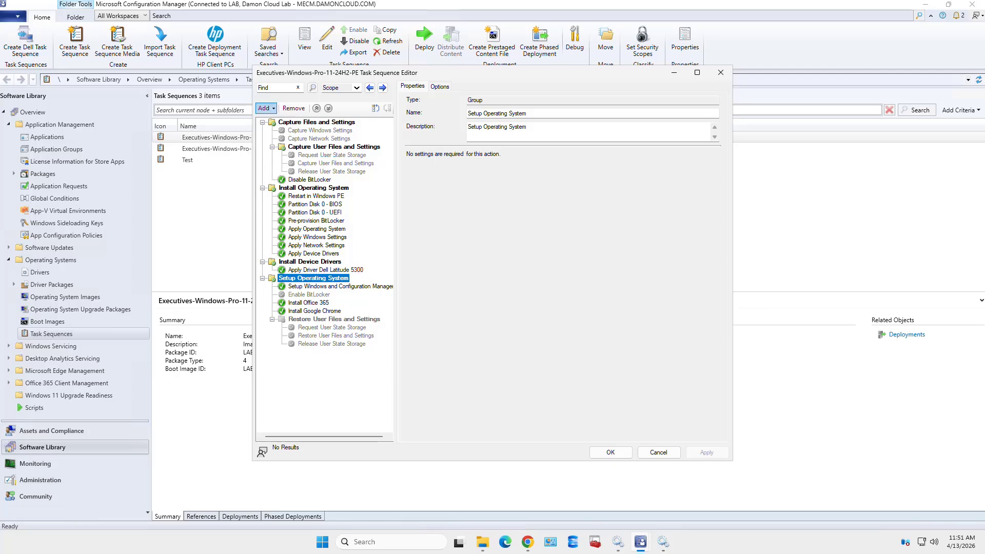
Add a new group named 'Scripts' and move it below Install Google Chrome
click(266, 108)
click(288, 120)
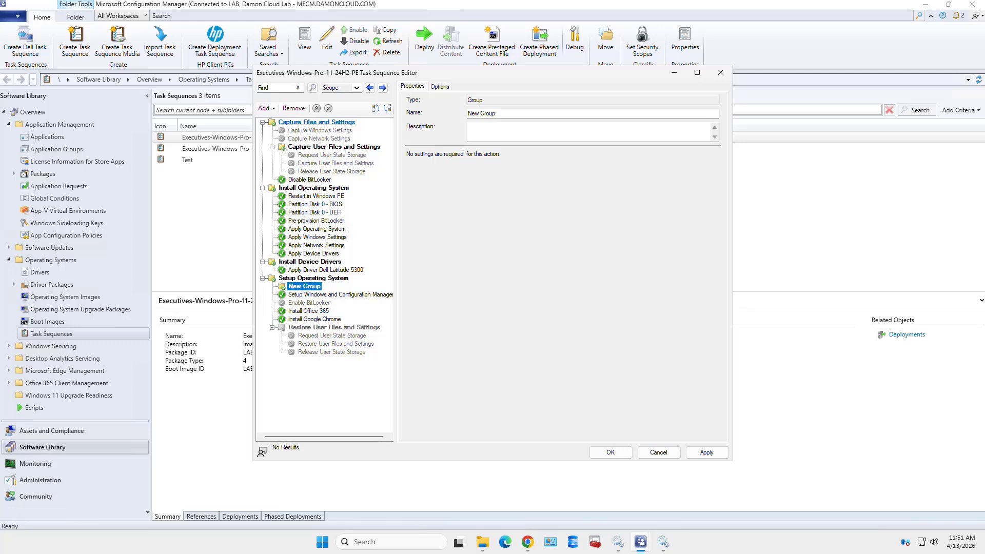
drag(499, 113, 466, 114)
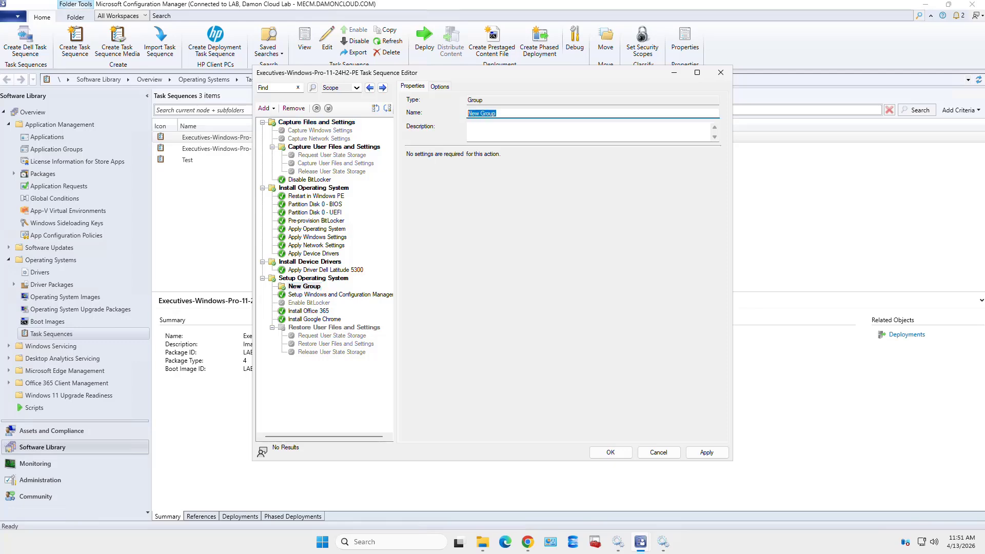
text(Scripts)
drag(298, 286, 298, 324)
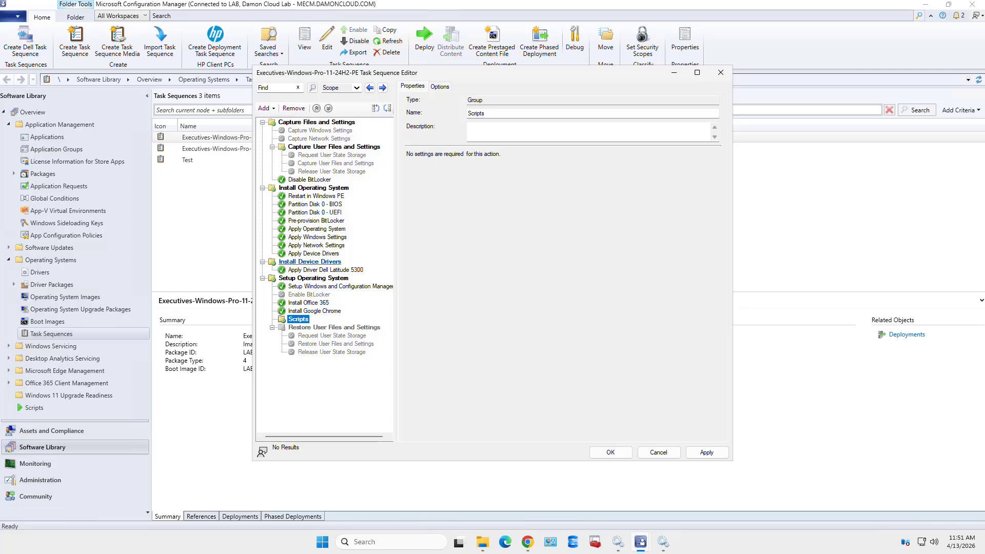
click(265, 109)
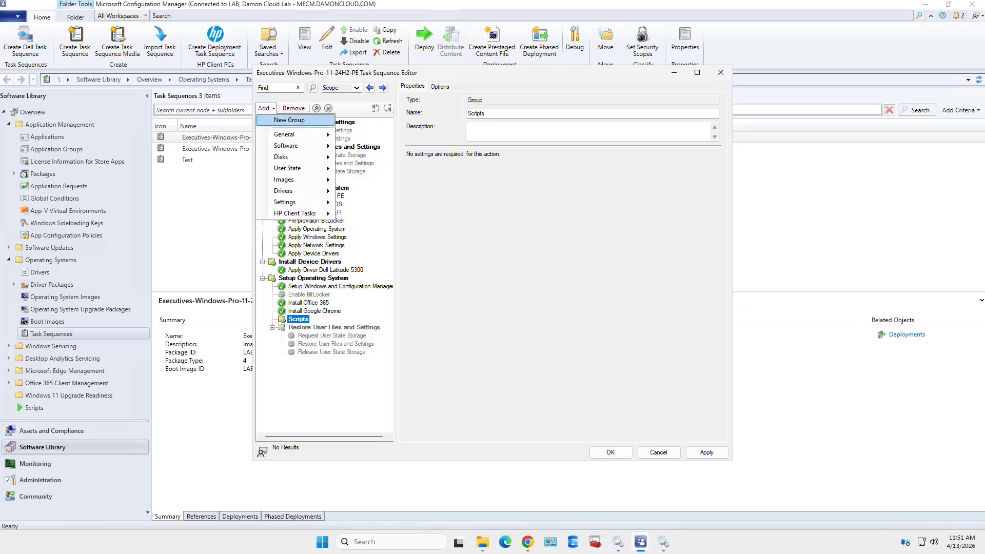
mouse_move(287, 157)
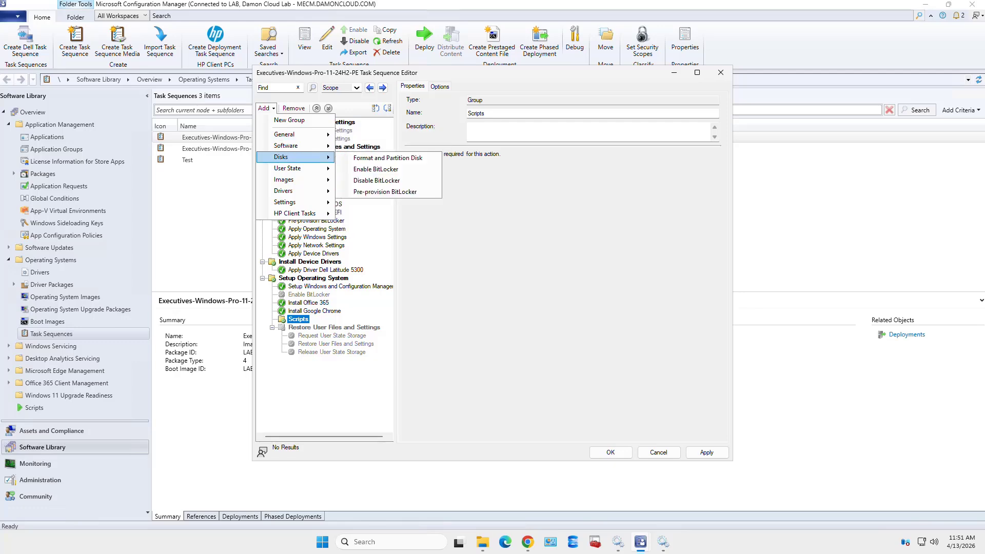
mouse_move(288, 135)
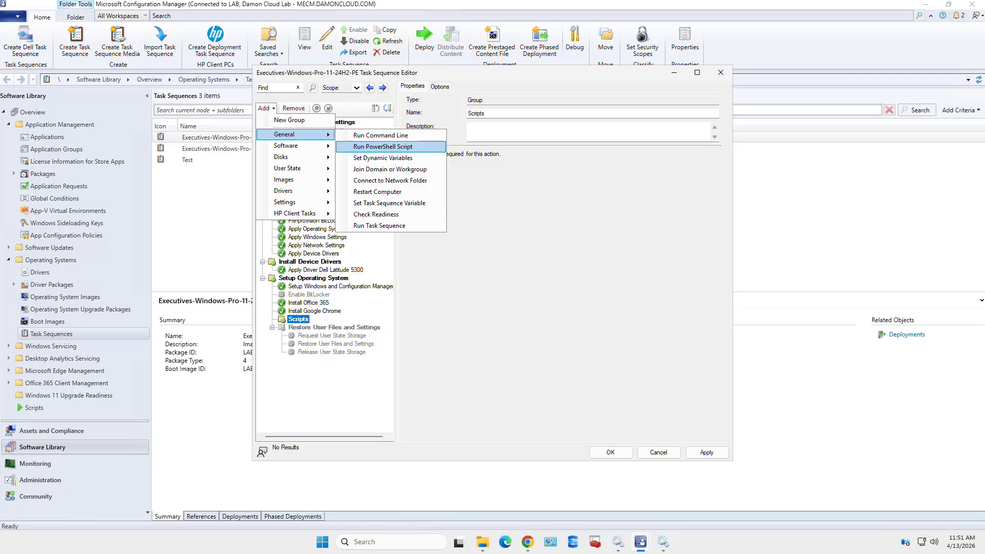
Add a Run PowerShell Script step to Scripts using the Enter a PowerShell script option
click(382, 147)
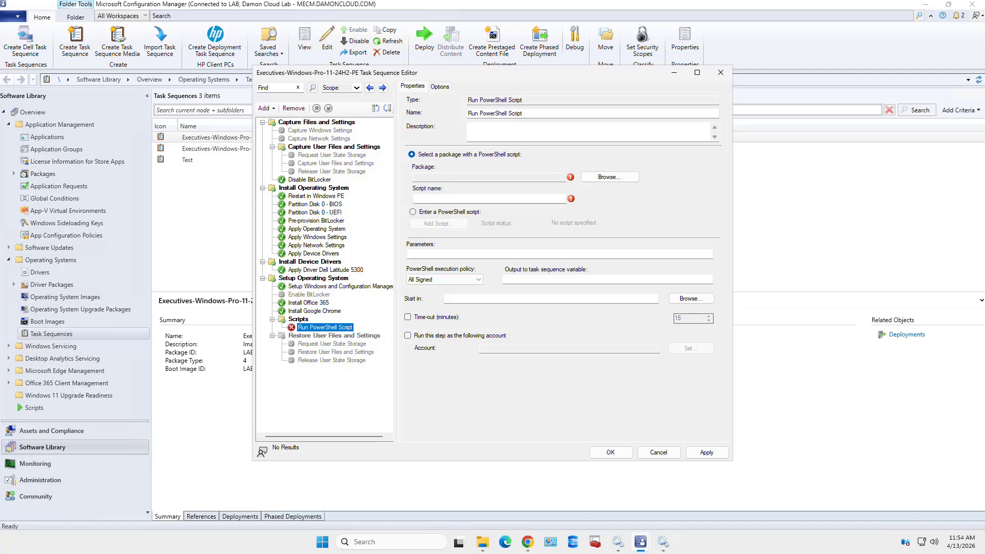
click(413, 212)
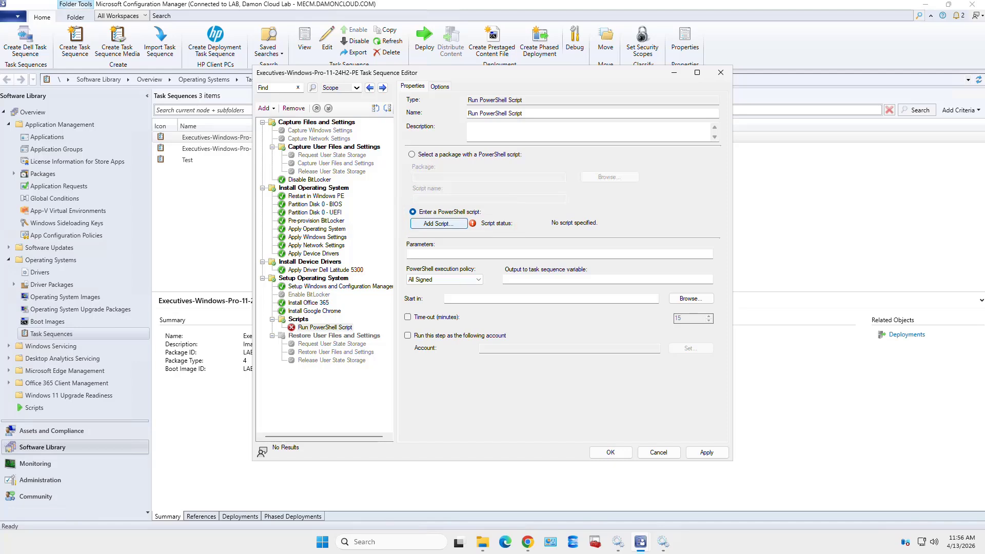
Paste the local administrator creation script, review it in the code editor, and save it
click(438, 223)
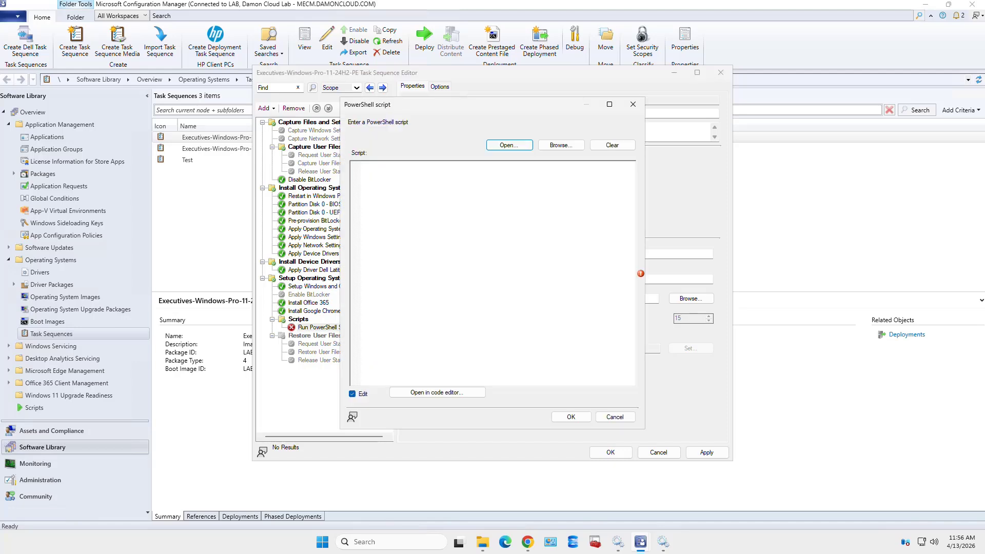
click(362, 165)
key(ctrl+v)
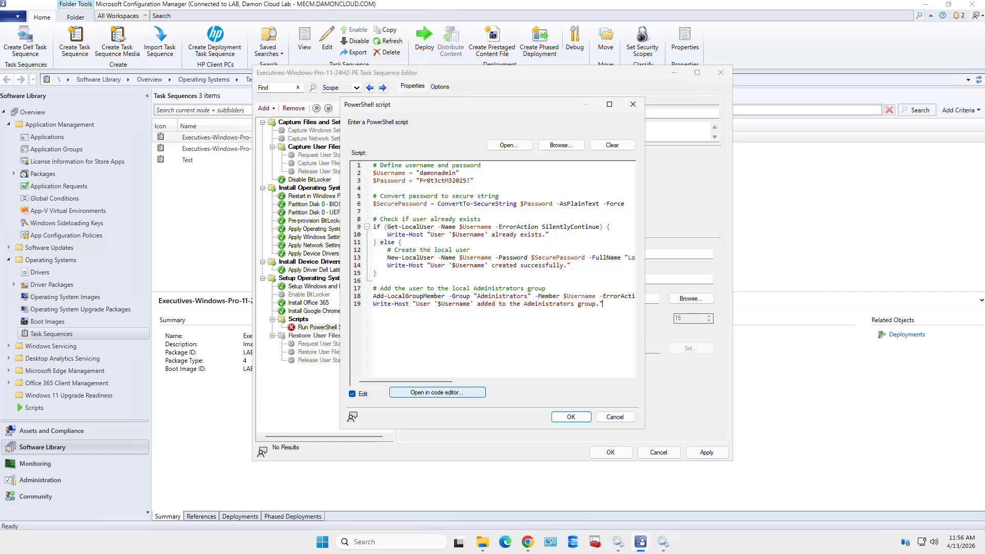
click(437, 393)
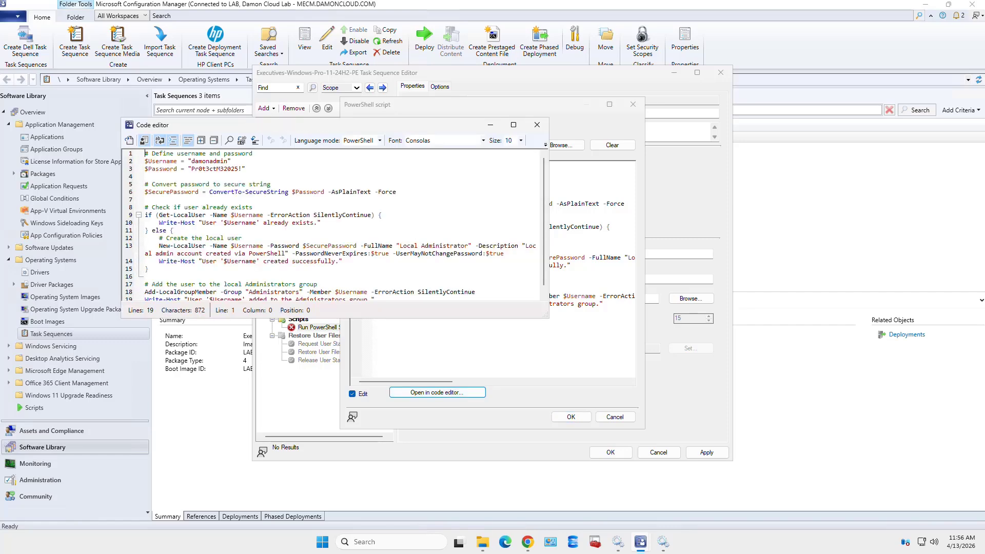
scroll(331, 226, down, 2)
scroll(331, 225, up, 2)
click(537, 124)
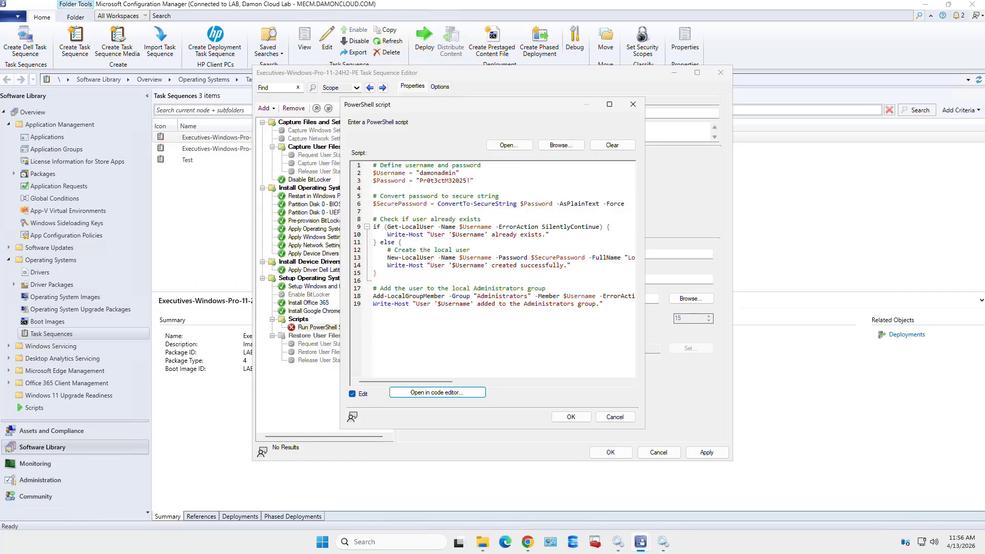
click(571, 416)
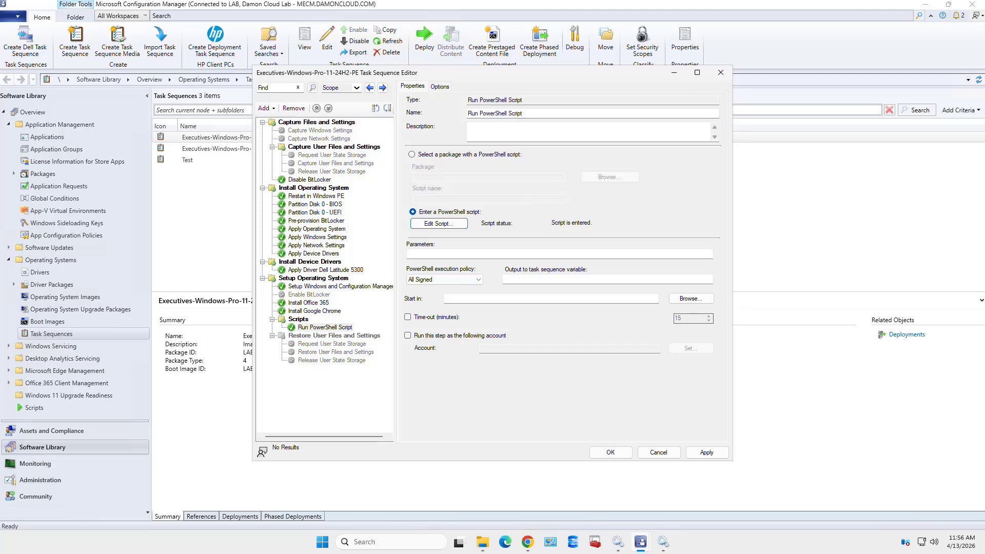
Set the PowerShell execution policy to Bypass
click(444, 279)
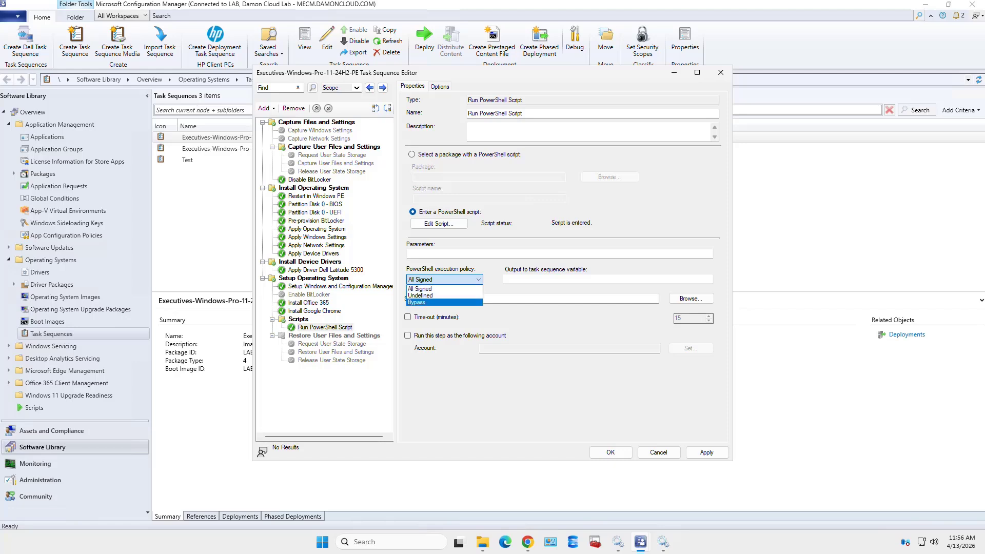
click(418, 302)
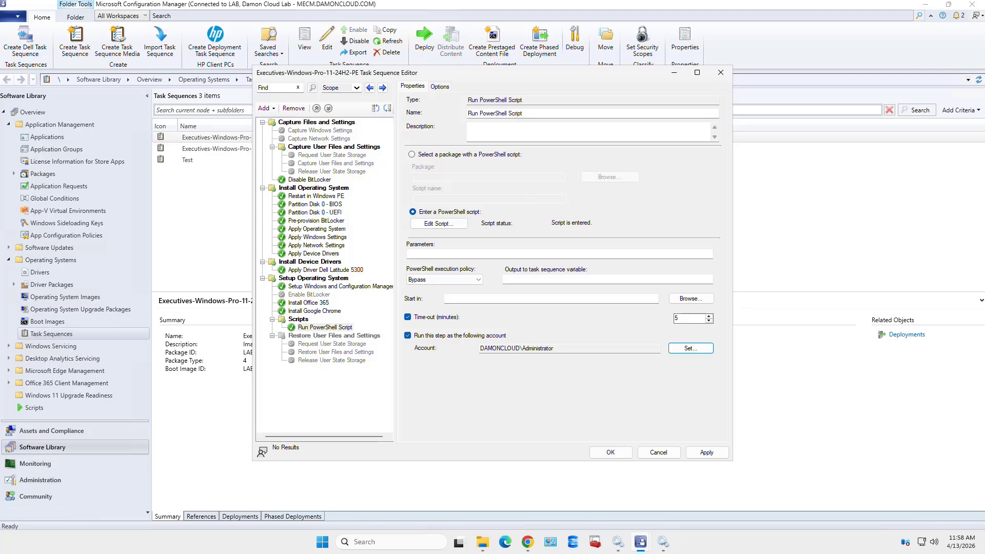
Apply the Run PowerShell Script step's settings
click(706, 452)
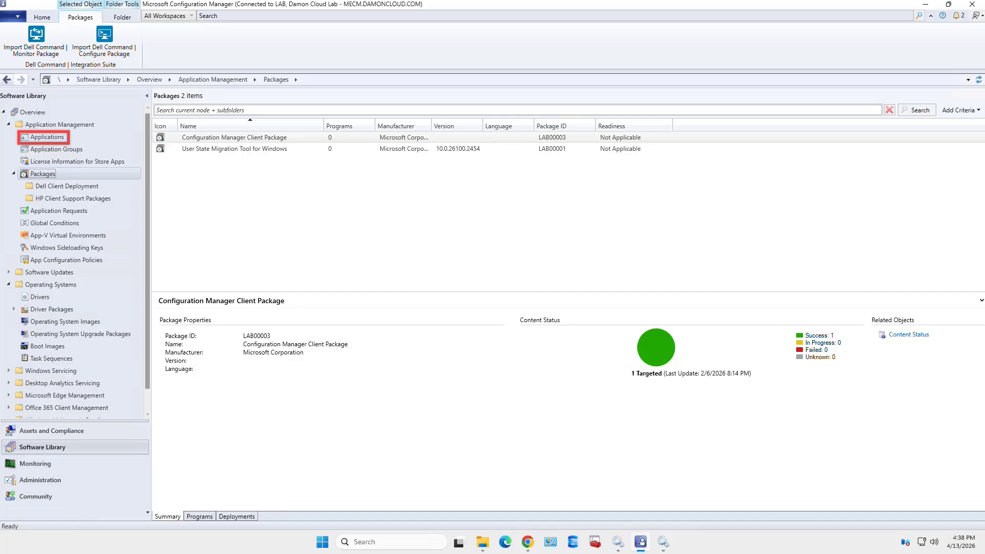
Show the Applications list under Application Management in the Software Library
click(47, 137)
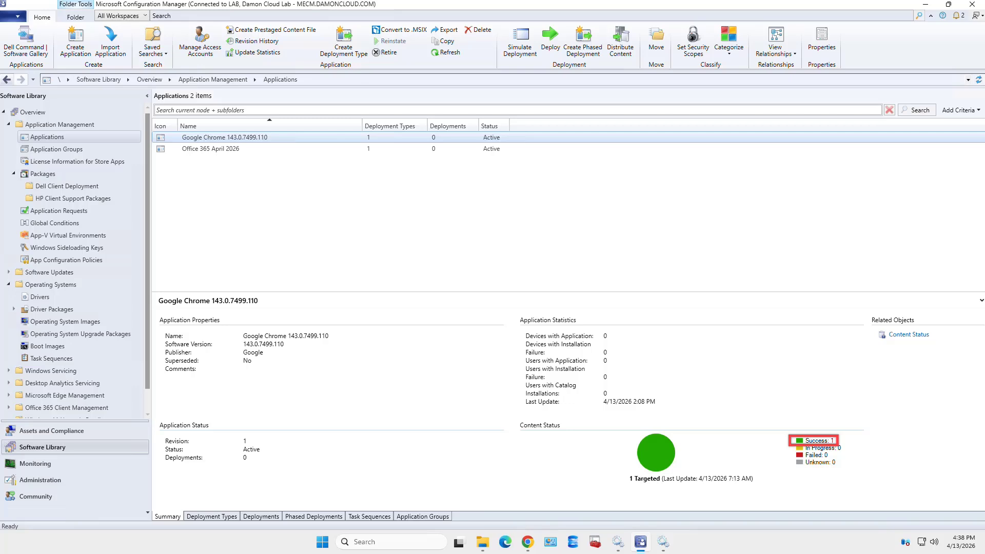
Select Office 365 April 2026 to view its details and content status
click(211, 149)
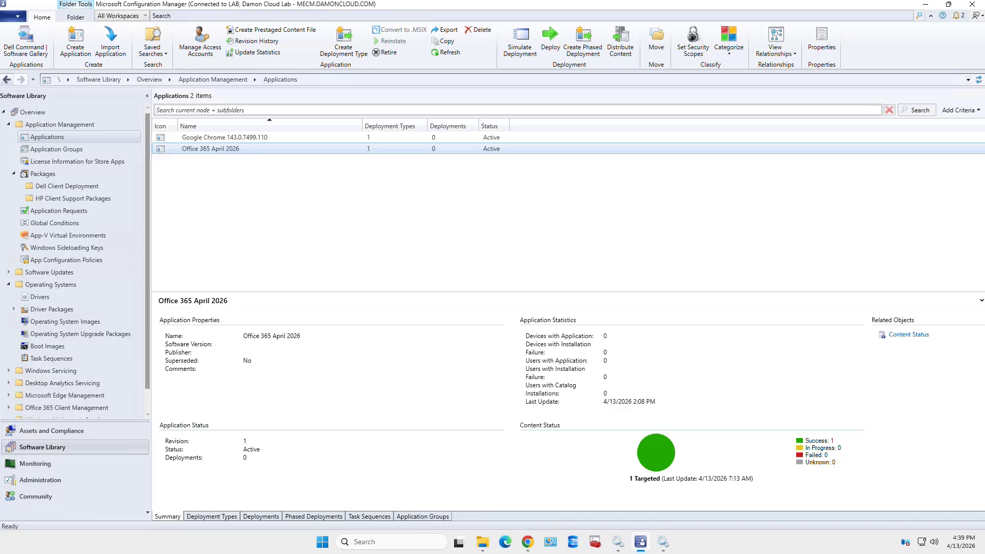
Open the Monitoring Content Status for Office 365 April 2026 from its Related Objects
click(908, 335)
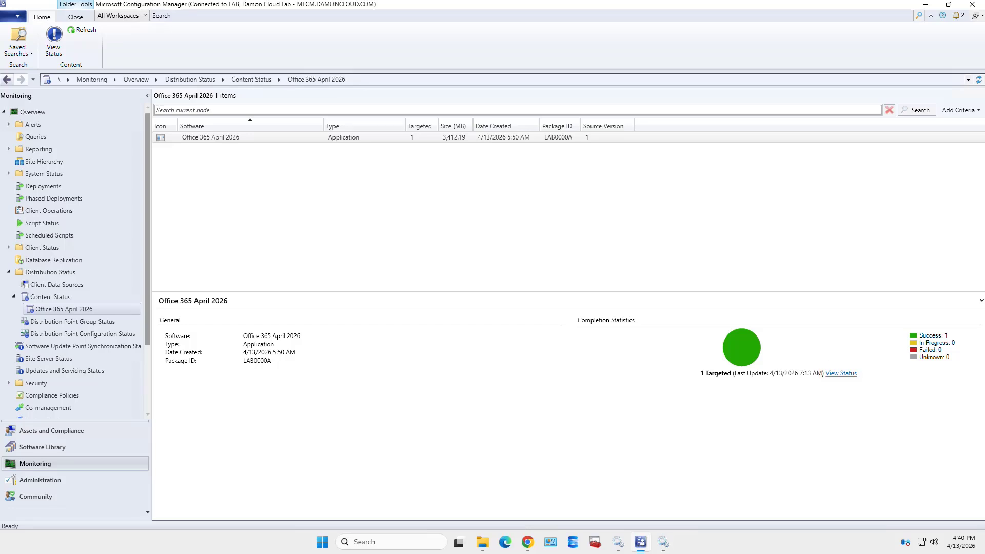
Read the distribution point's success asset message, then check the empty In Progress status
click(841, 374)
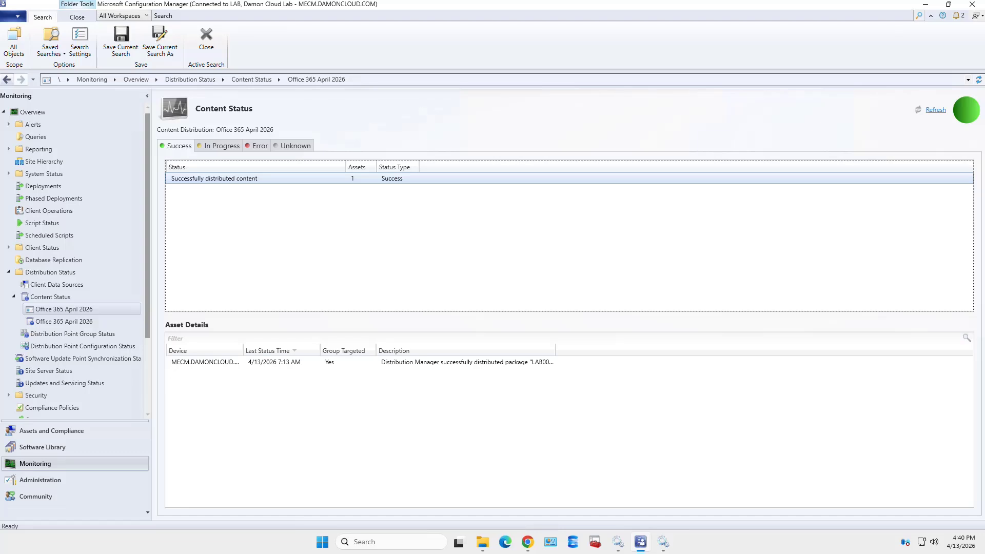
click(328, 362)
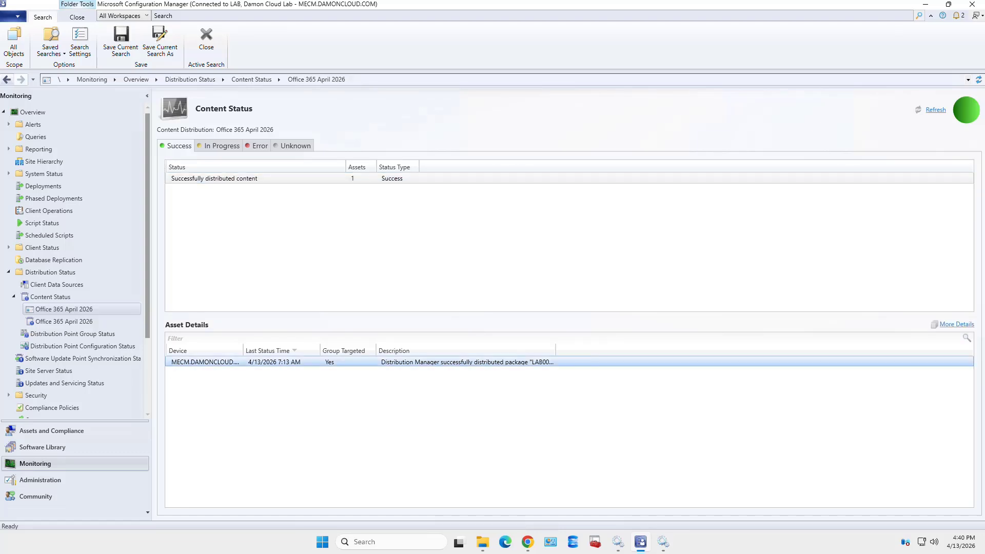
click(956, 324)
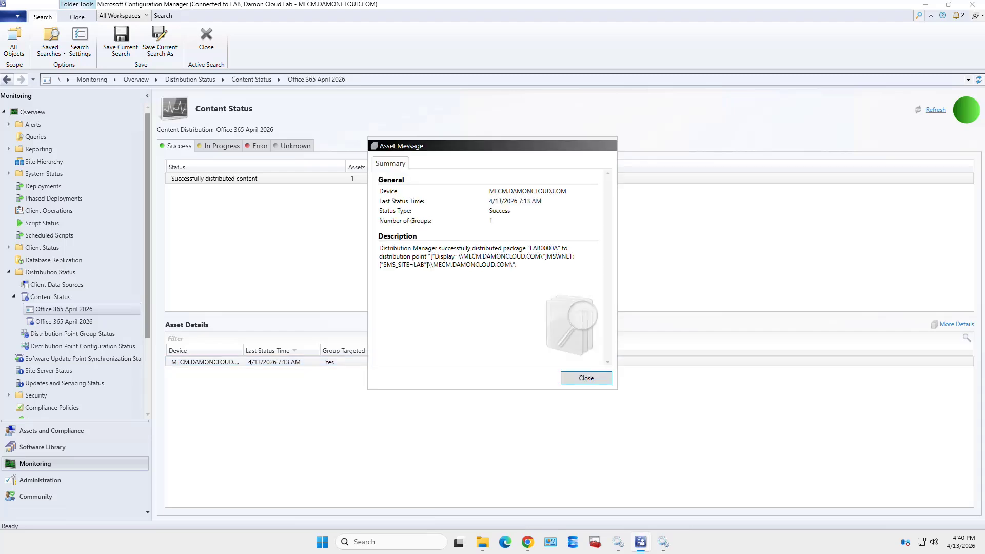
drag(517, 265, 378, 248)
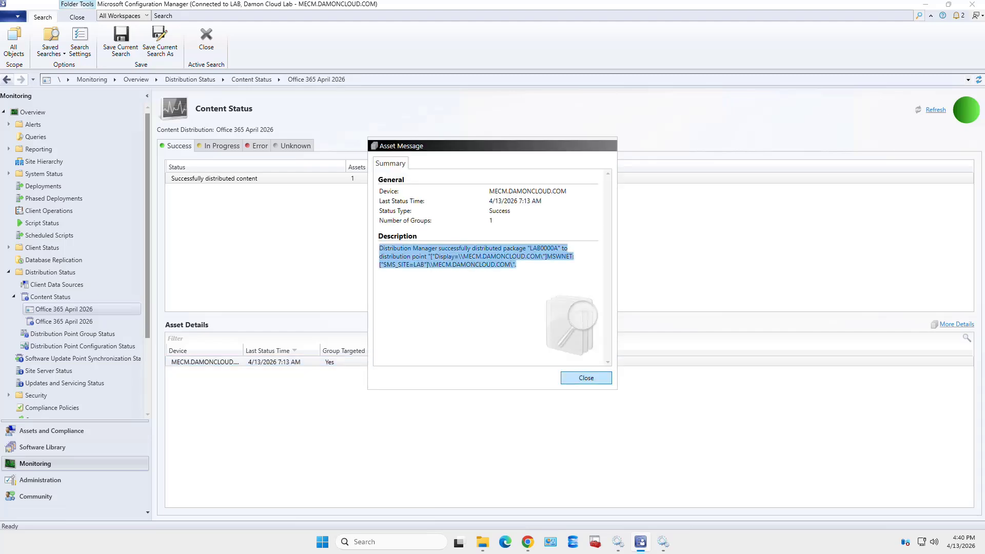
click(585, 378)
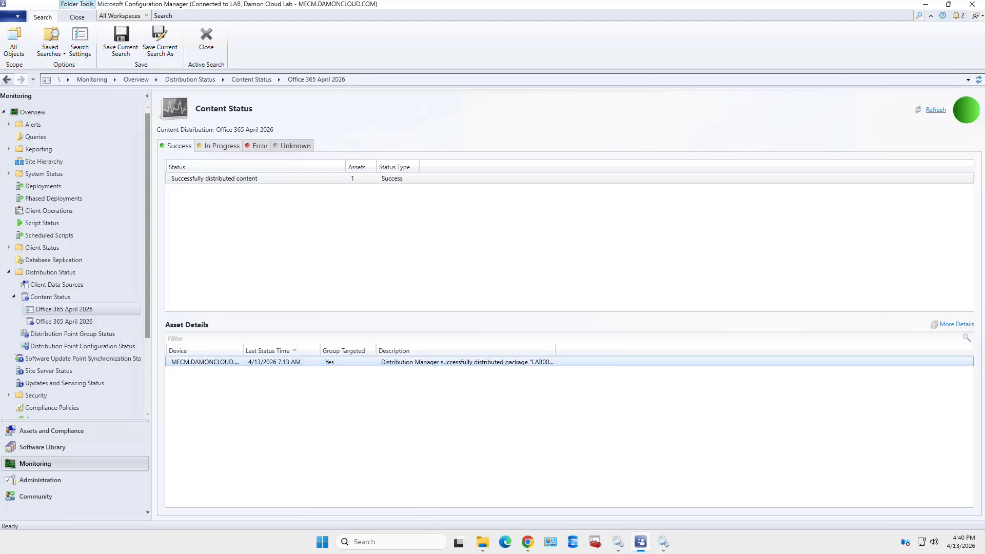
click(220, 145)
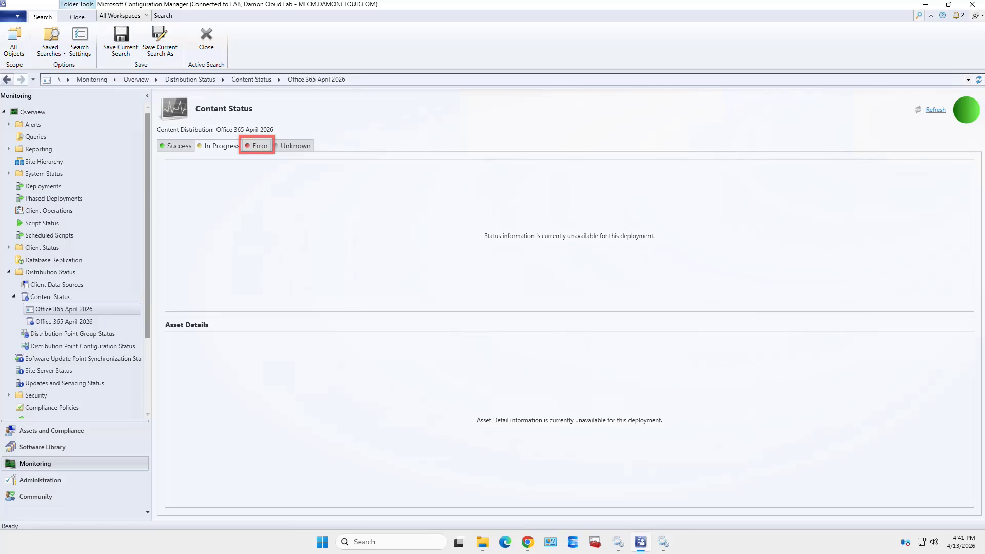
Confirm the Error tab is empty, then reread the Success asset message description
click(257, 145)
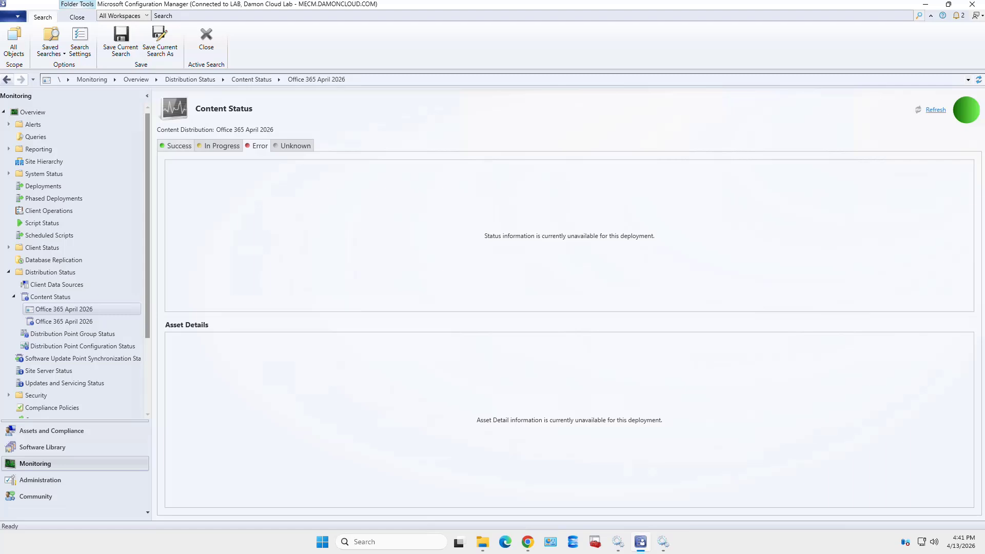
click(176, 145)
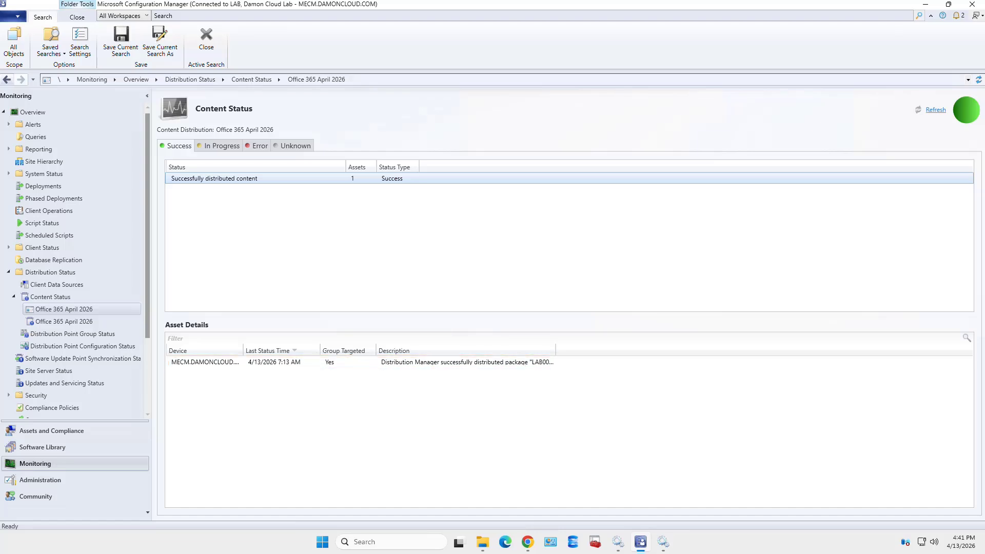
double_click(328, 362)
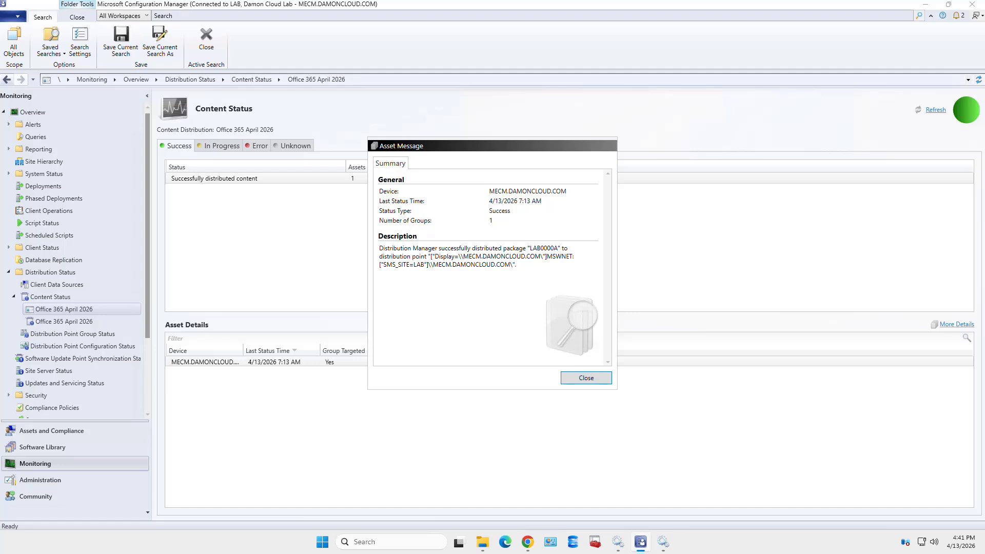
drag(516, 264, 379, 249)
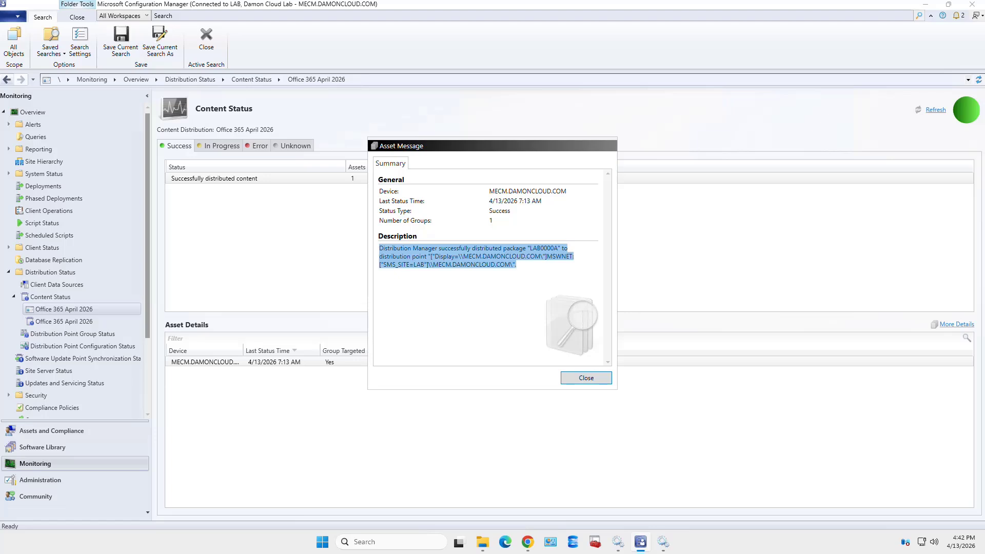
key(Escape)
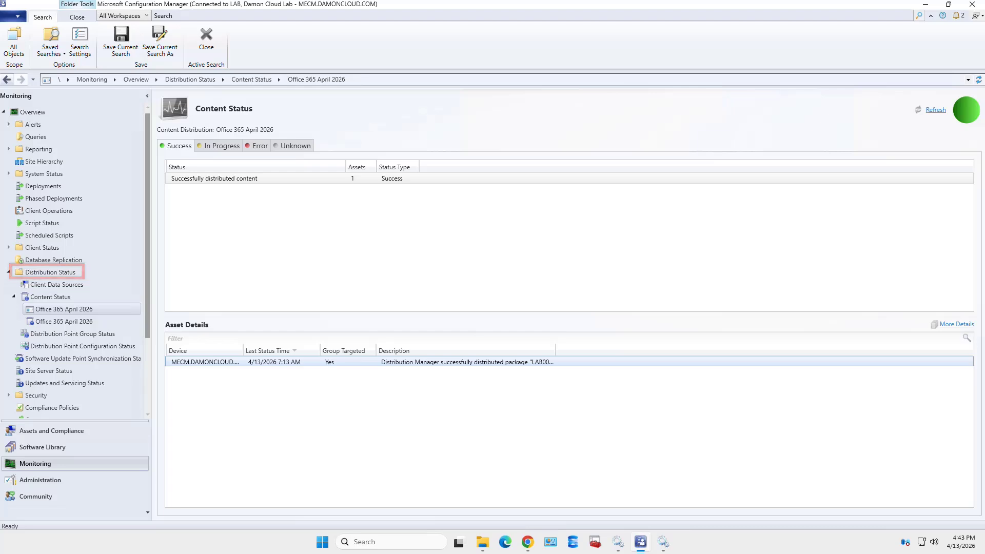
Reopen the full Content Status list, filter it for 'office', then clear the search
click(50, 272)
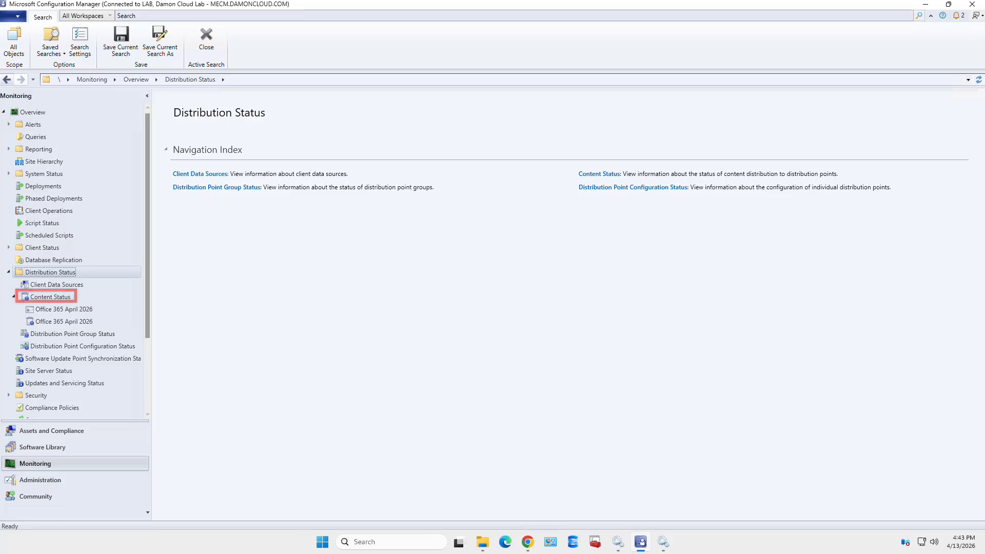
click(50, 297)
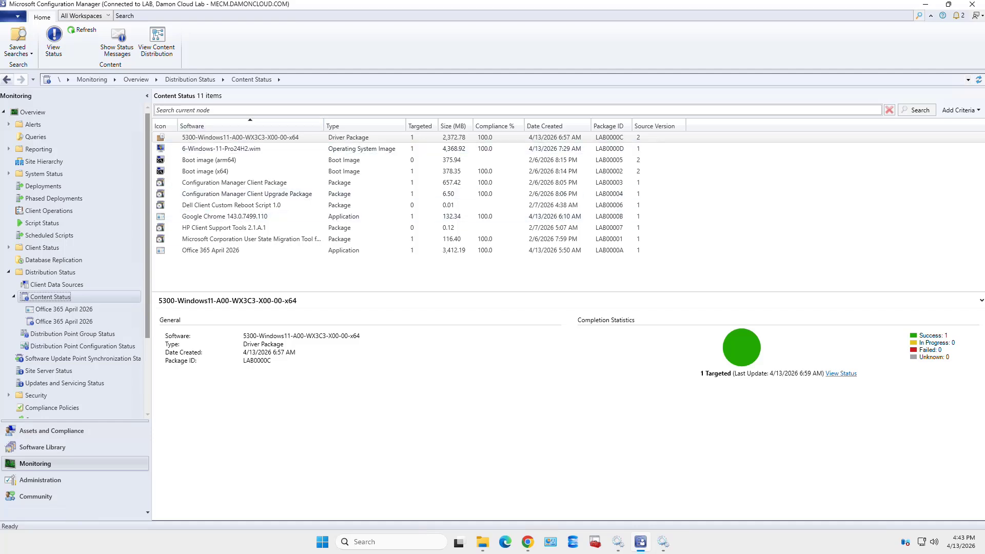
click(245, 110)
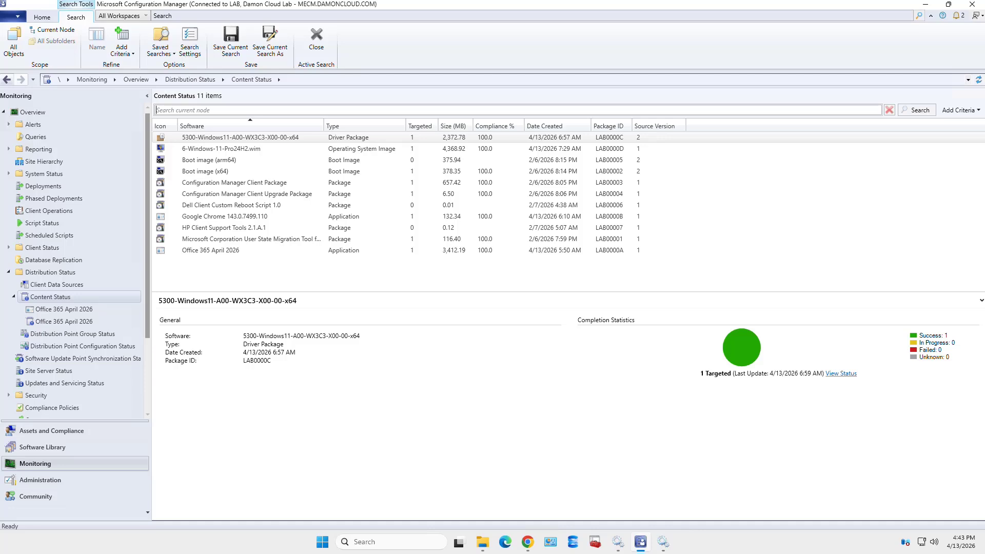
text(office)
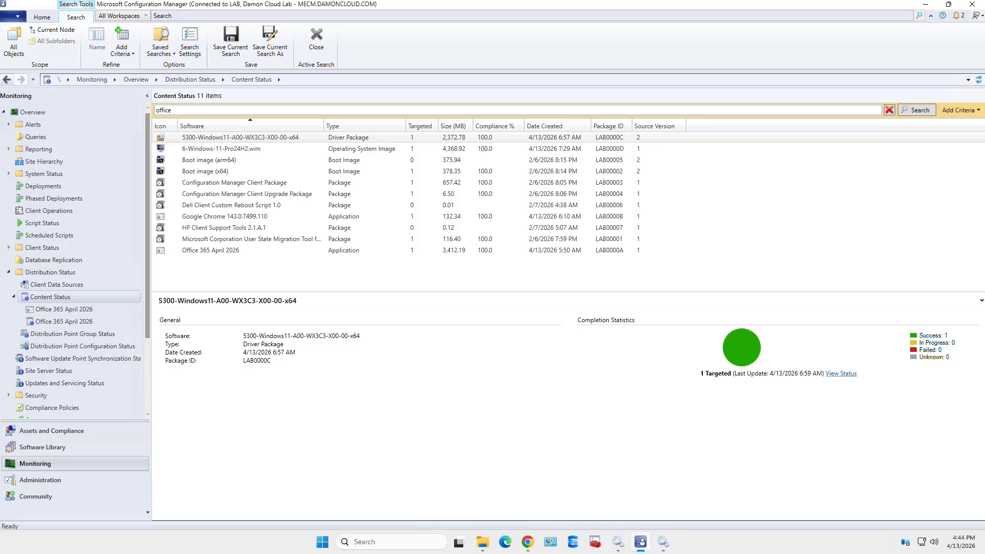
key(Return)
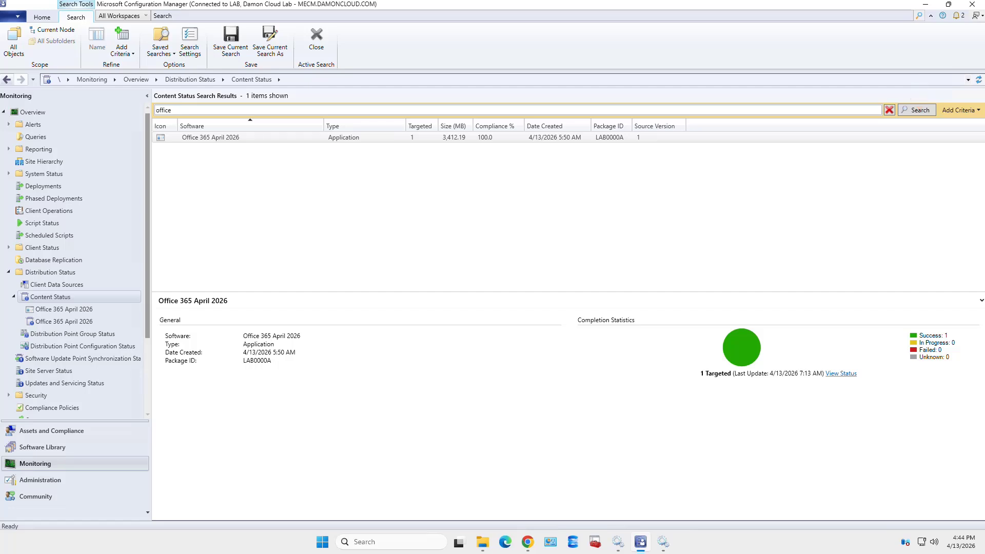
click(889, 110)
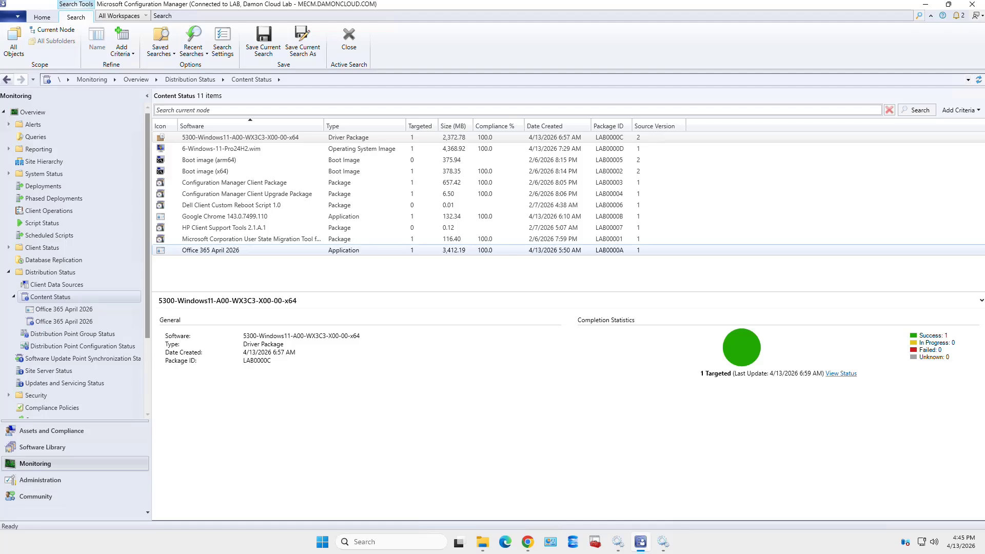
Sort content by Type and check Chrome, Office 365, Boot image (x64) and driver package statuses
click(364, 126)
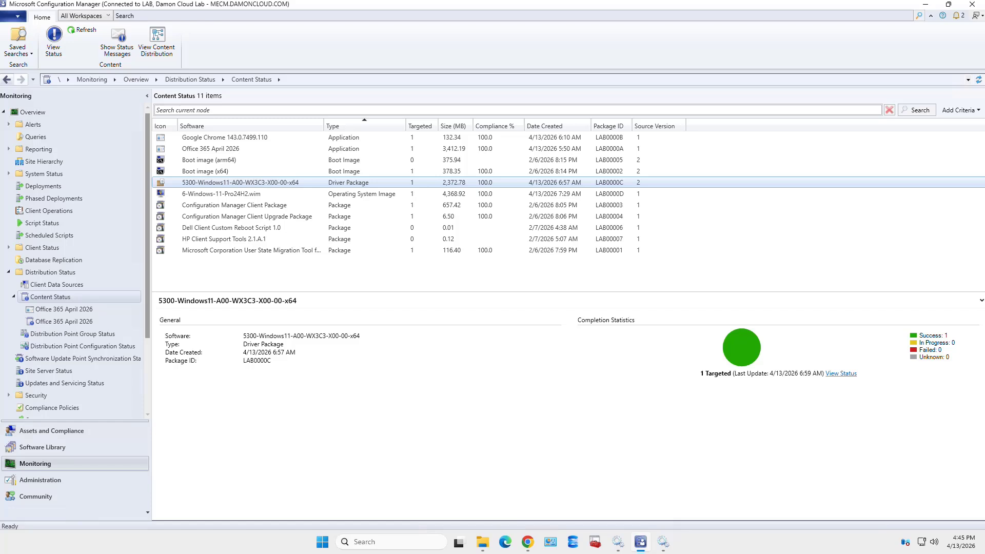
click(224, 137)
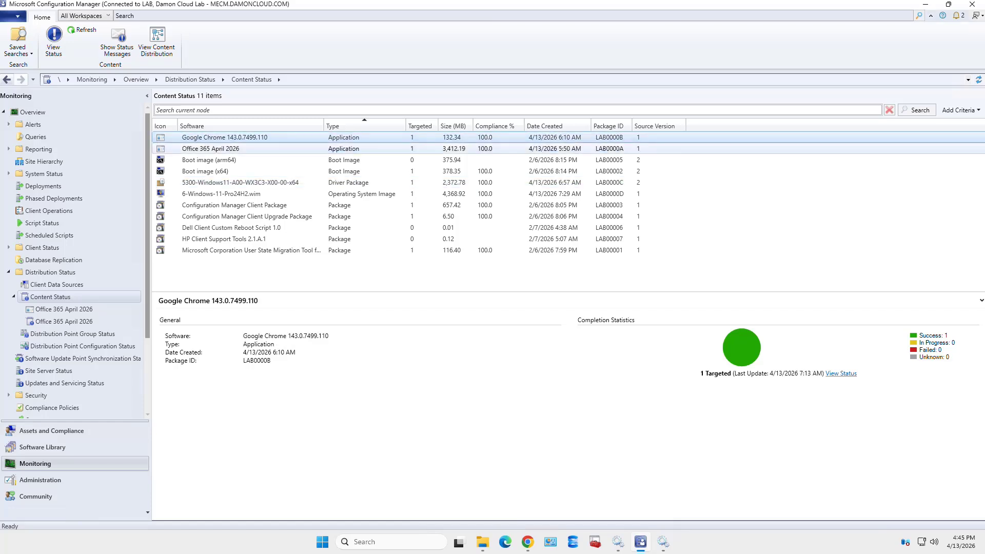
click(211, 149)
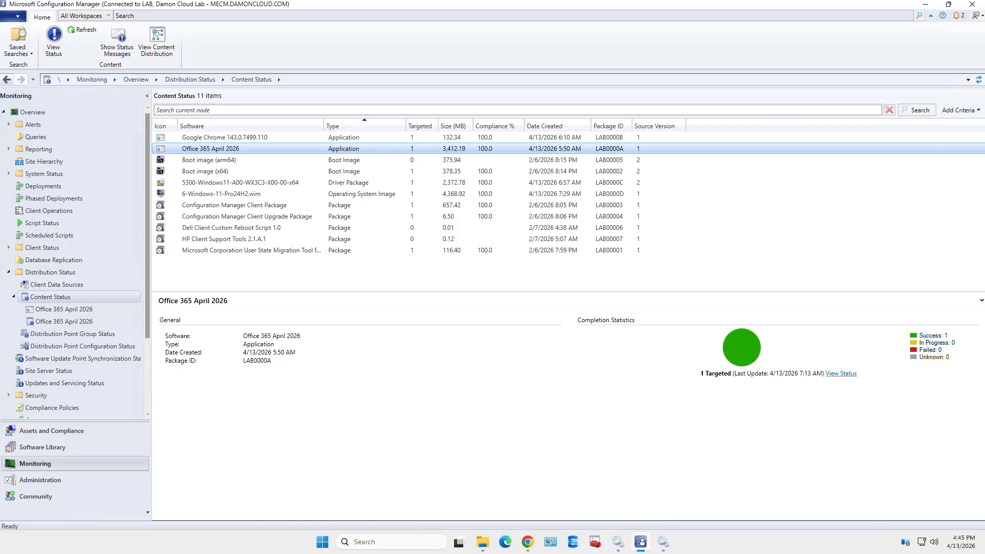
click(205, 171)
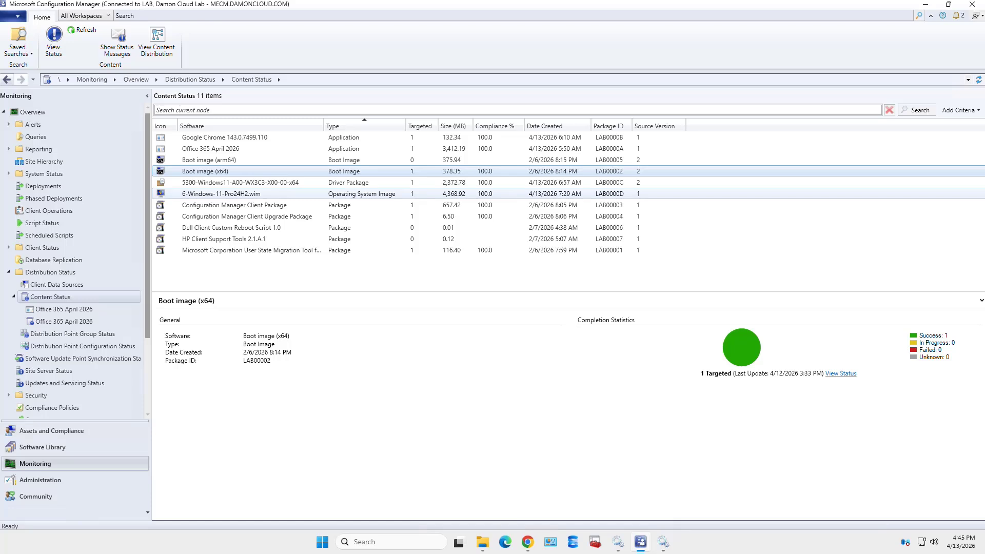
click(240, 182)
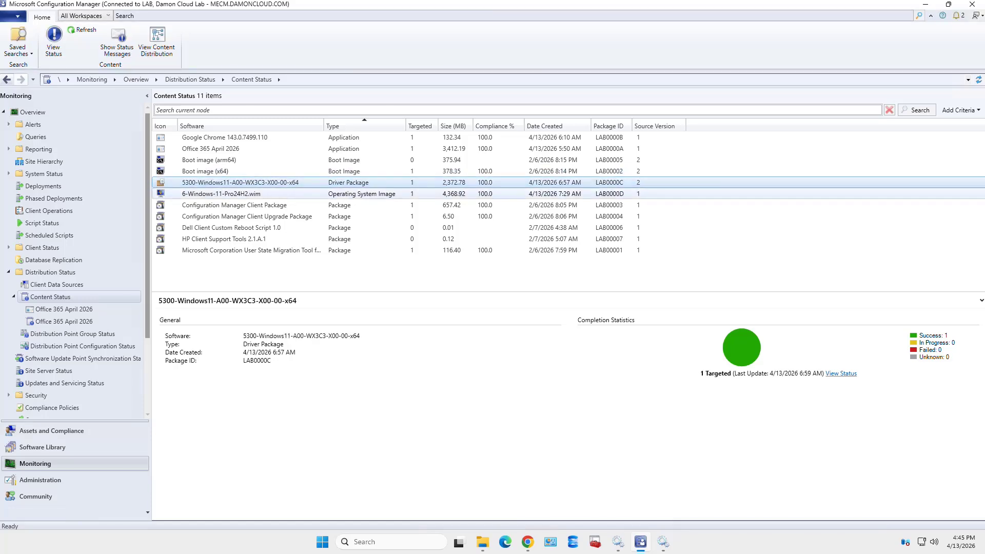
Check the Windows 11 WIM, client package, HP tools and USMT statuses, then autofit the Software column
click(231, 194)
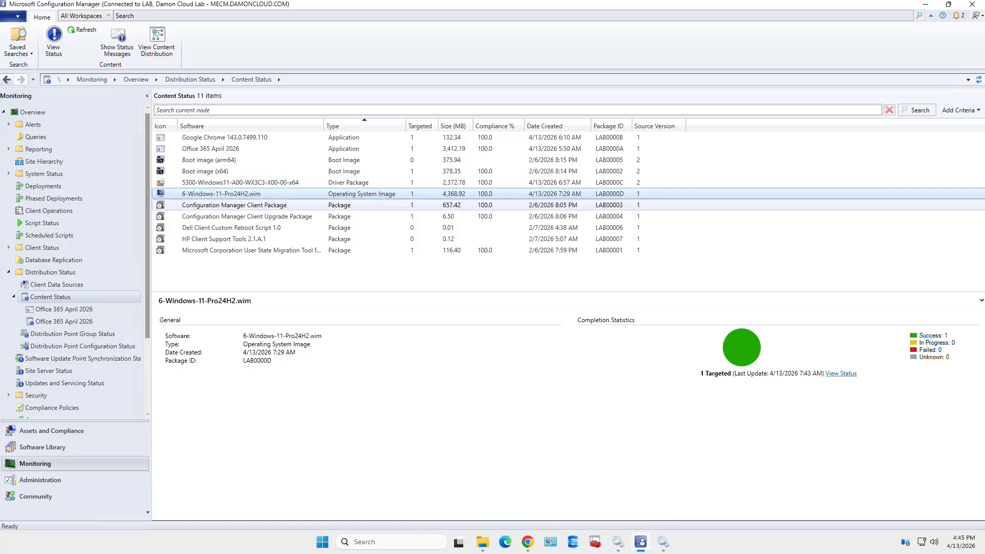
click(234, 205)
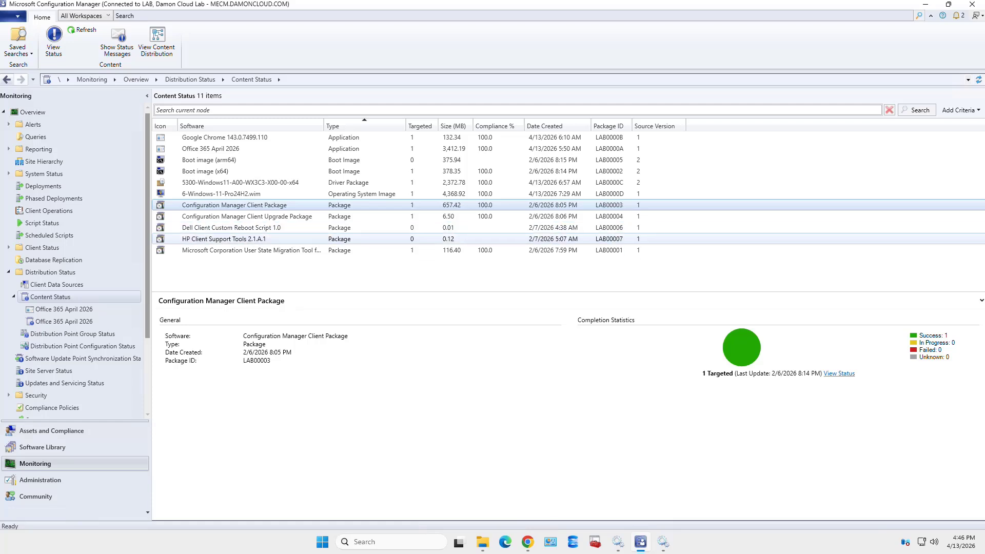
click(224, 239)
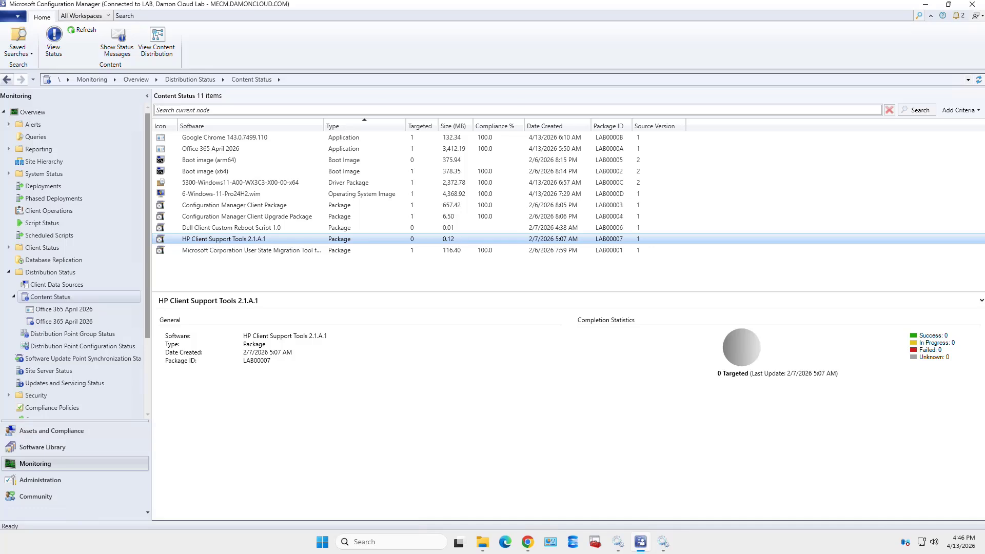
click(251, 250)
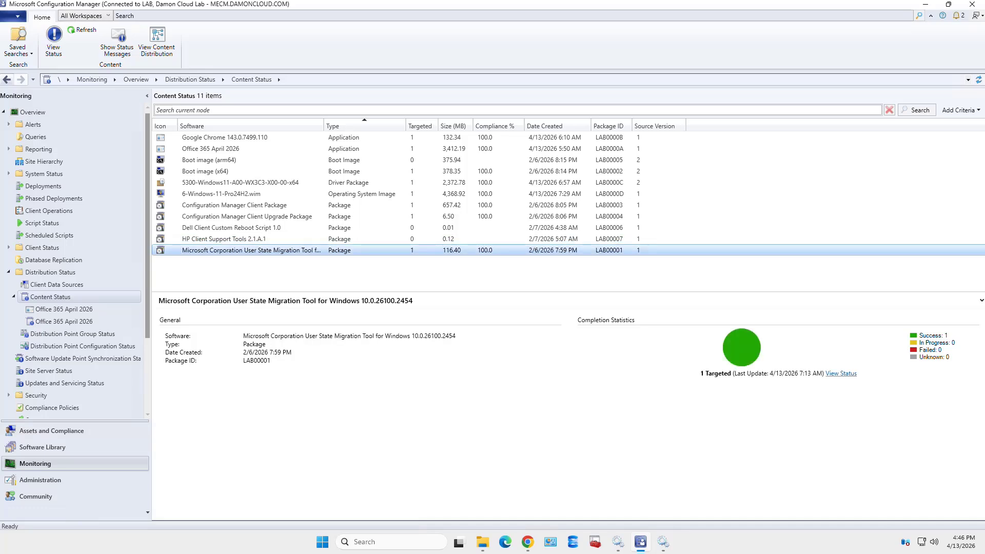
double_click(324, 126)
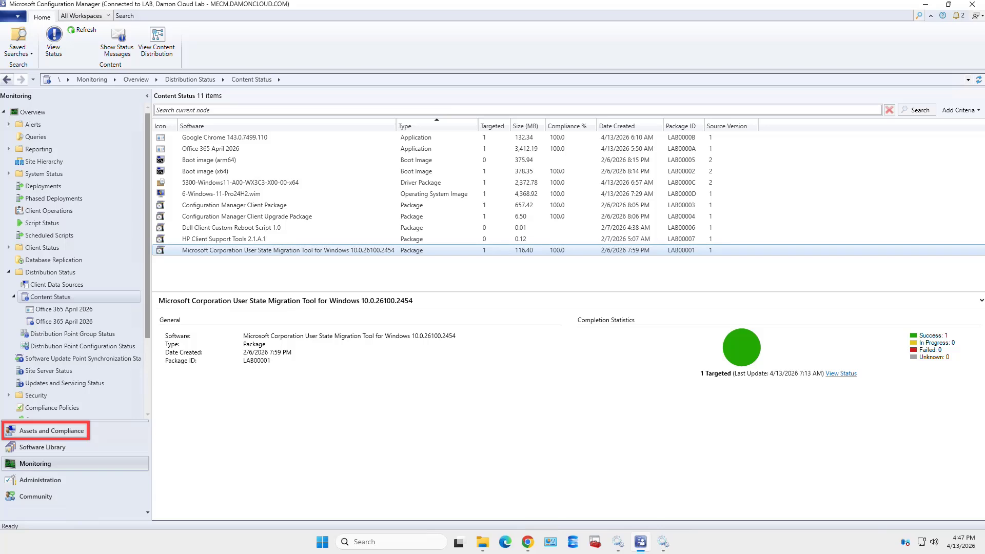
Browse Desktop and Server Clients, Mobile Devices, Provisioning Devices and All Systems collections, then return to Software Library
click(52, 431)
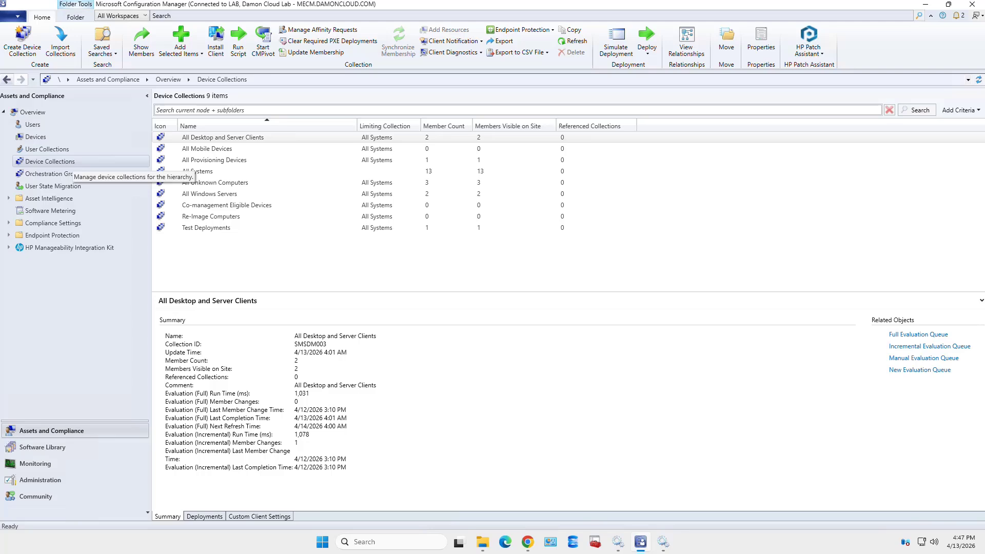
click(72, 162)
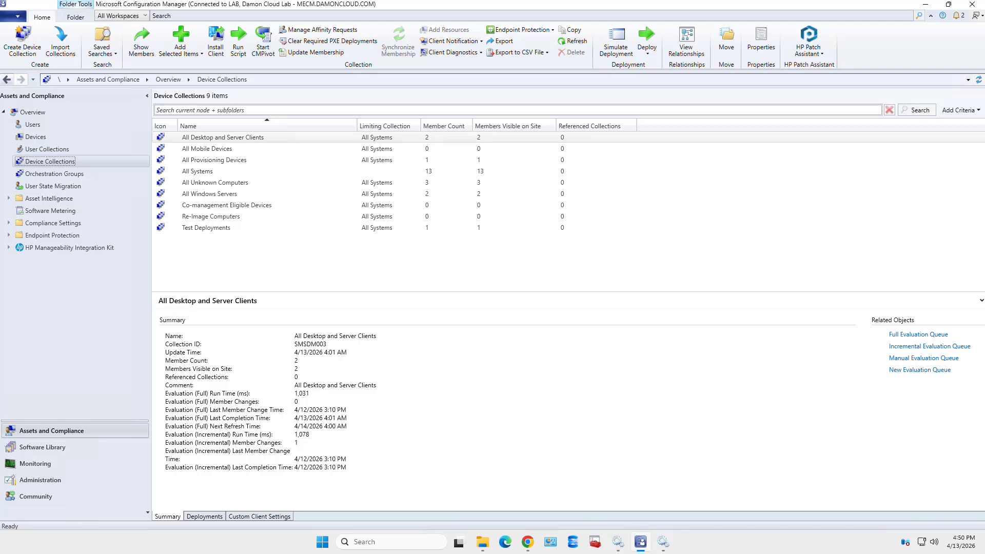
click(223, 138)
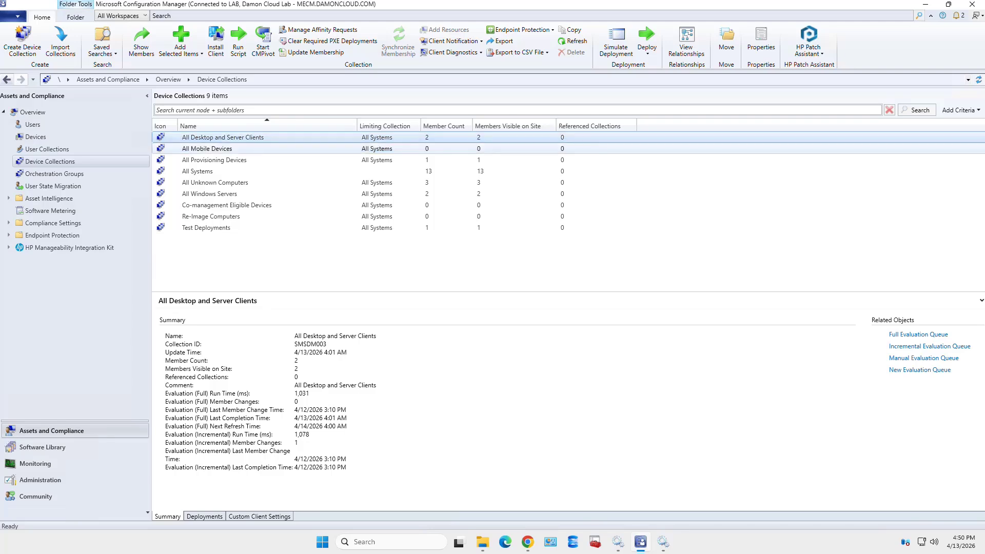
click(207, 148)
click(222, 137)
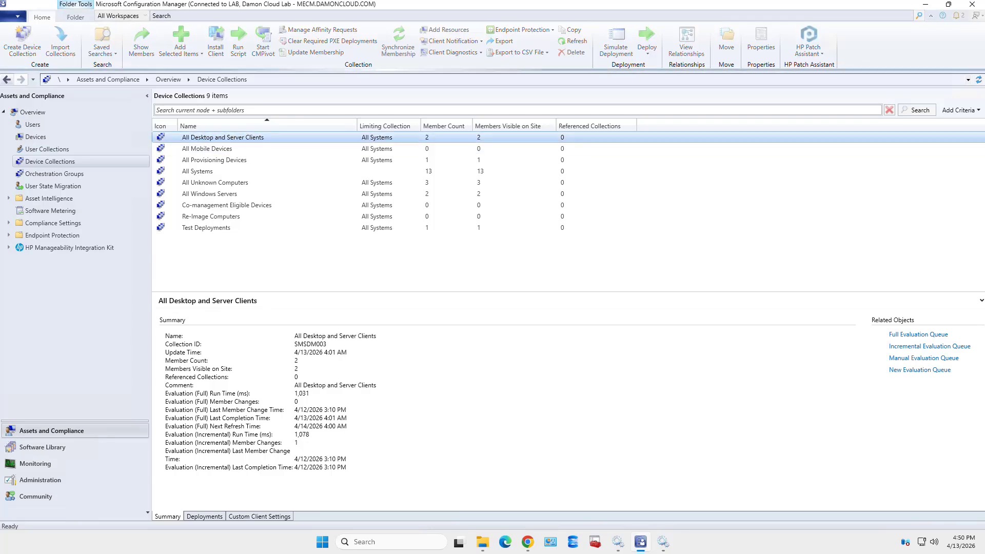
click(207, 148)
click(222, 137)
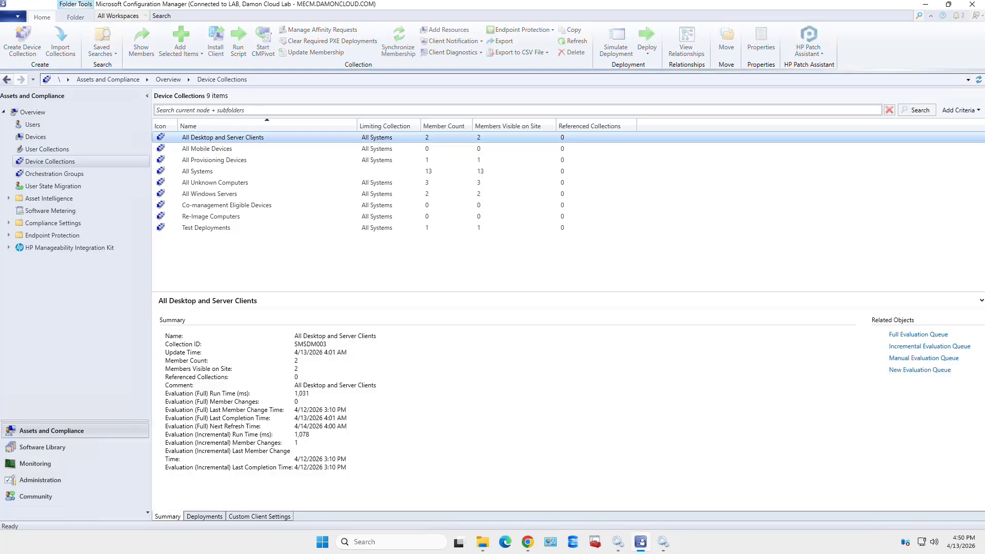
key(Down)
key(Down)
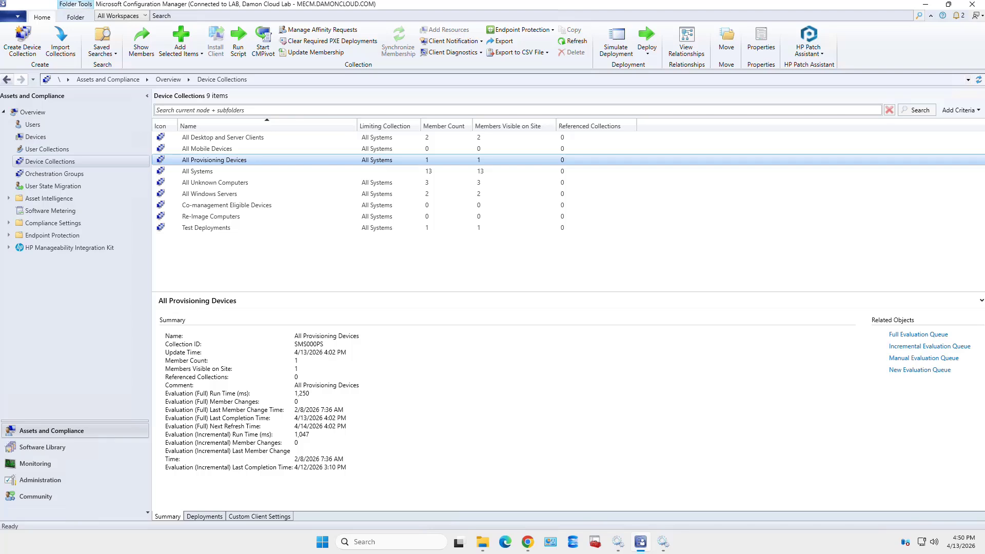
click(197, 171)
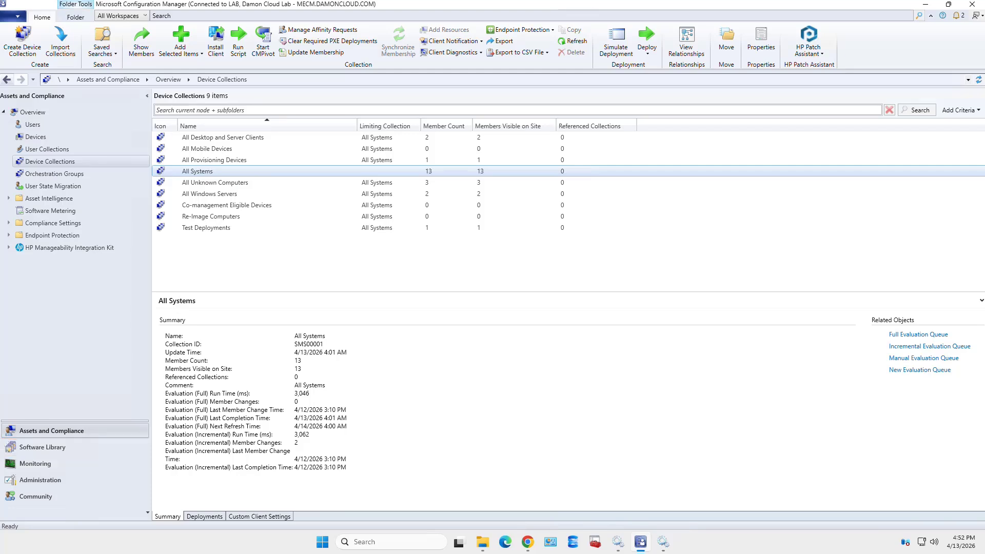
click(43, 447)
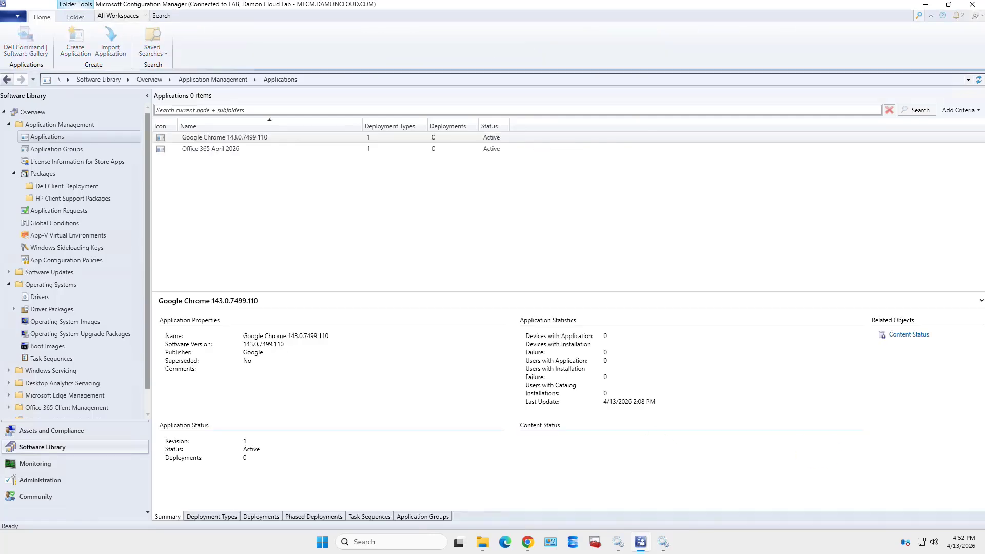
Go to Task Sequences and open the context menu for Executives-Windows-Pro-11-24H2-PE
click(8, 124)
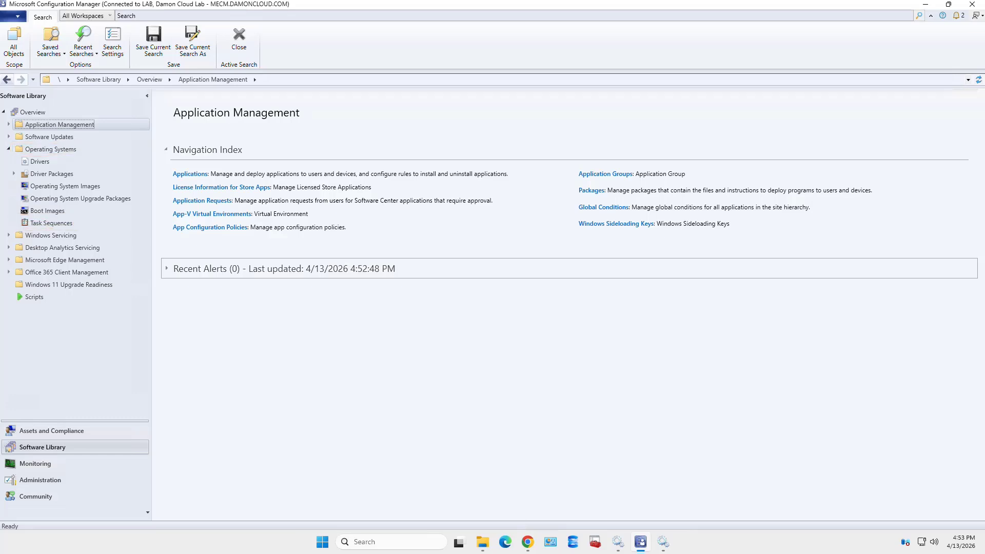
click(51, 223)
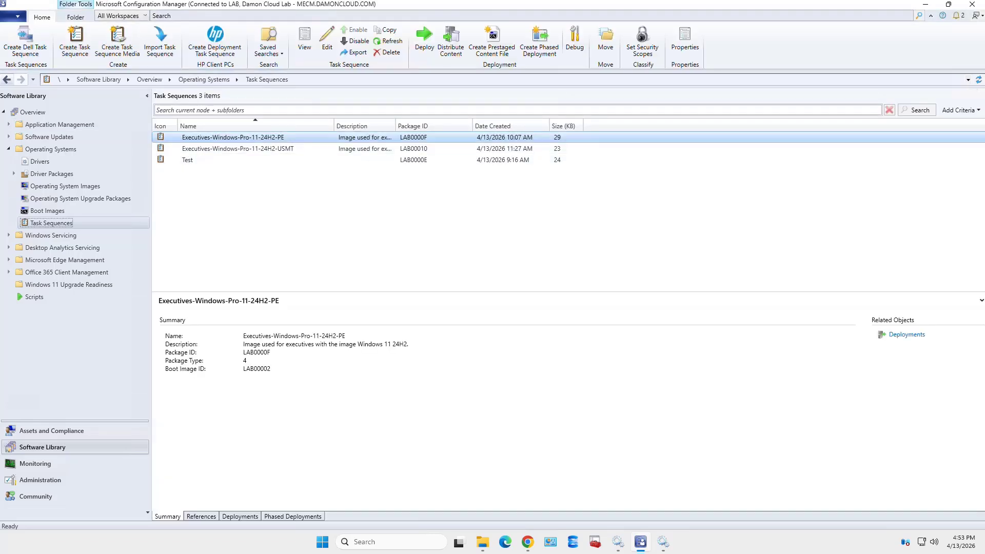
click(233, 137)
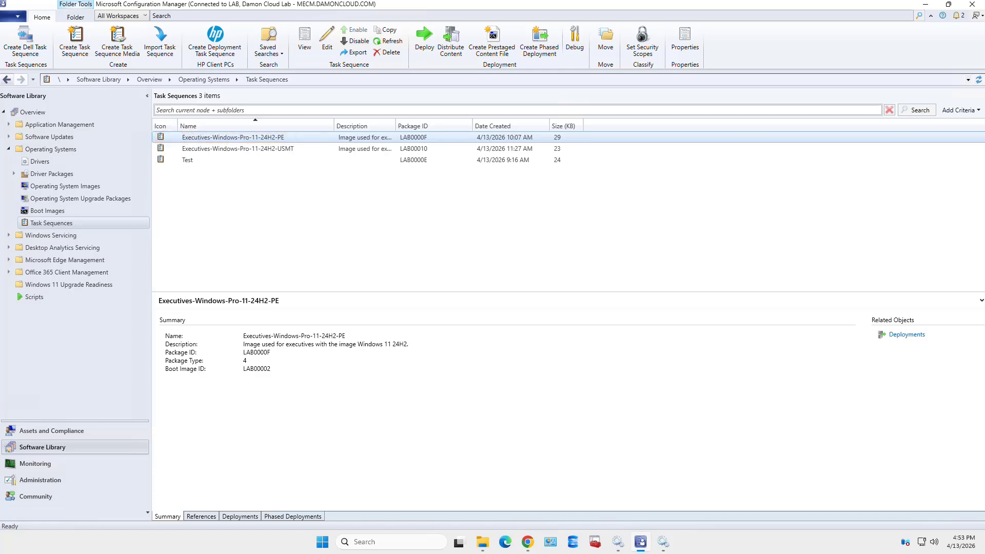
right_click(292, 138)
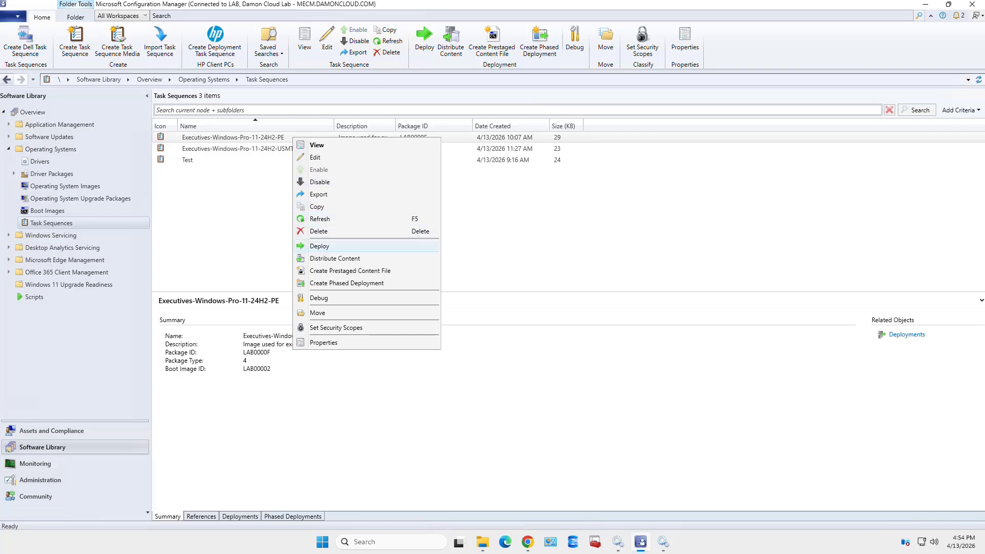
key(Escape)
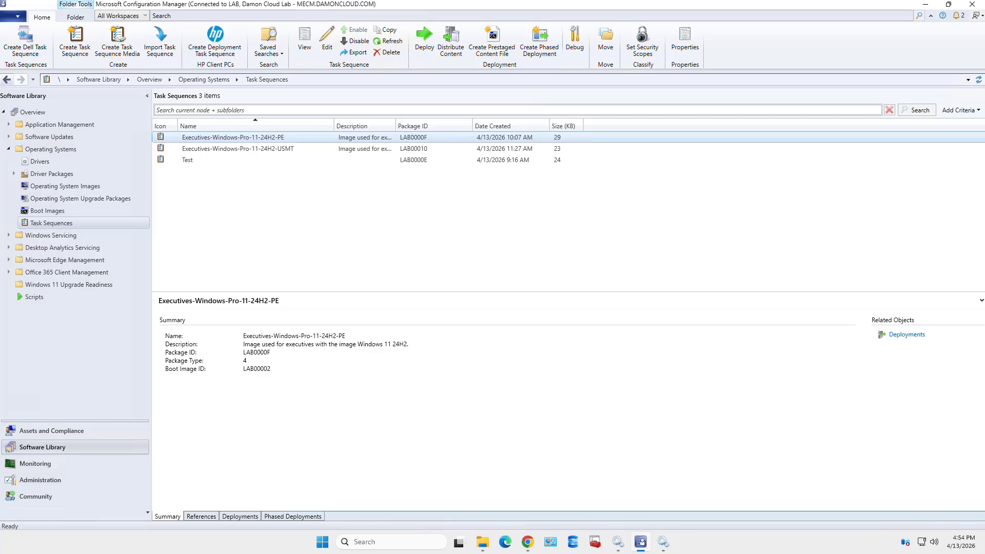
right_click(300, 136)
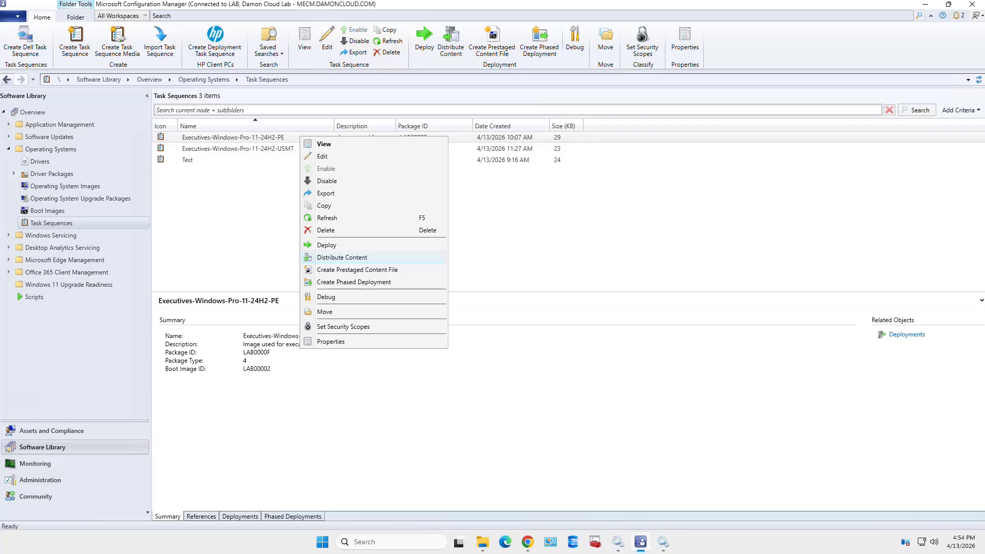
click(342, 257)
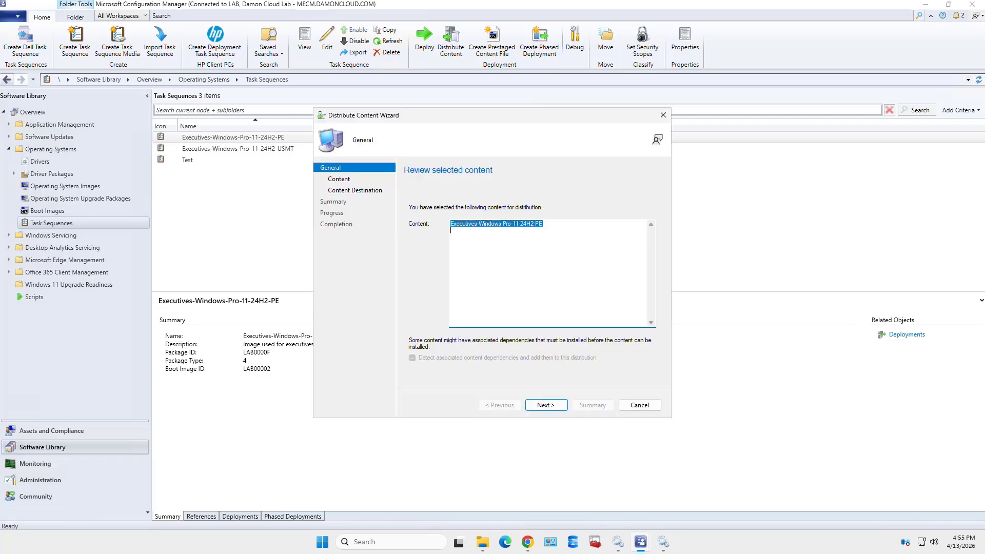
key(Return)
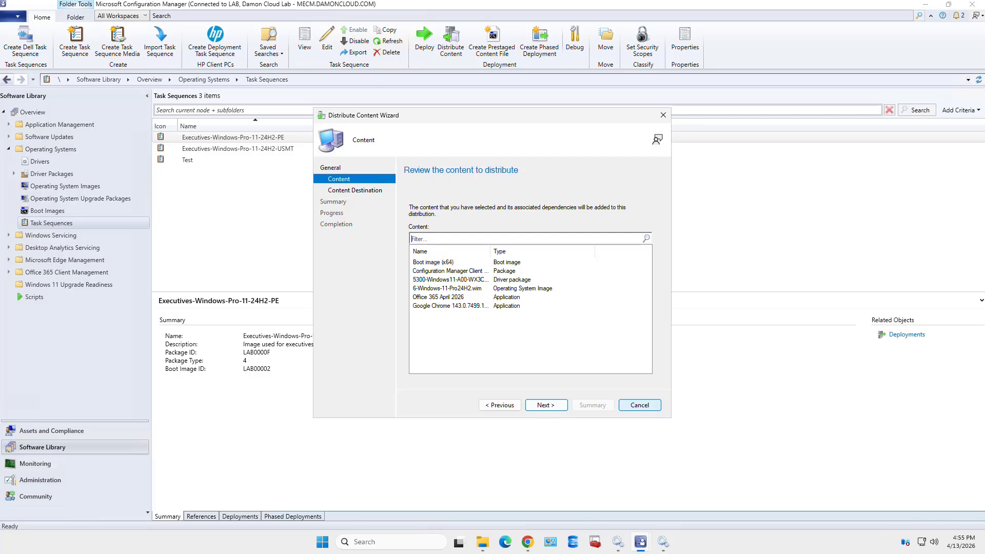
click(640, 405)
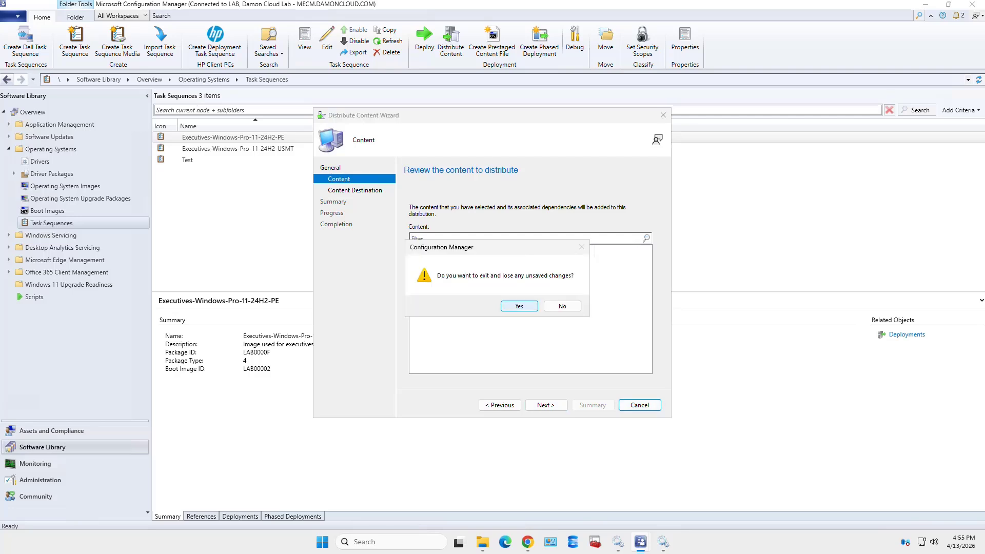
click(519, 305)
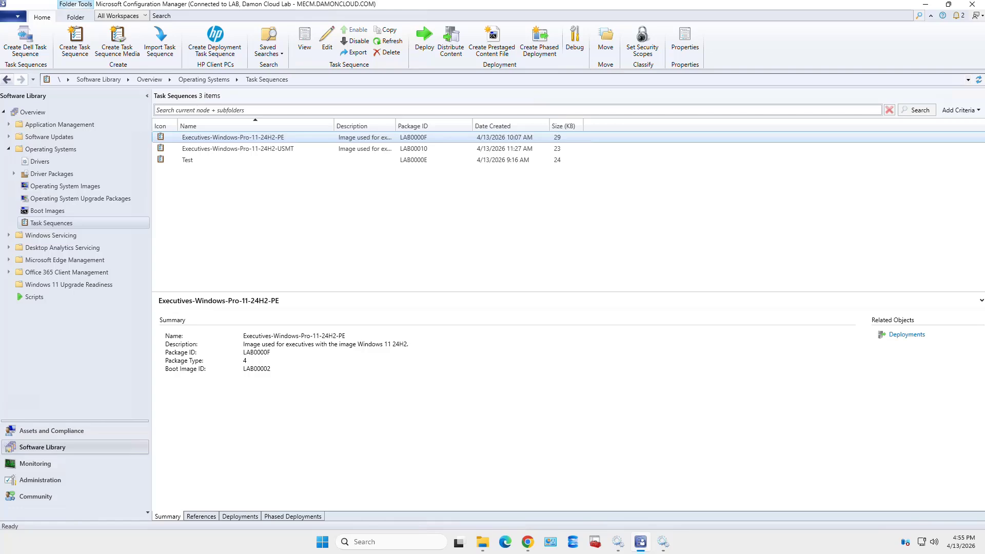
Deploy the PE task sequence to All Unknown Computers, accepting the high-risk warning, and continue
right_click(310, 136)
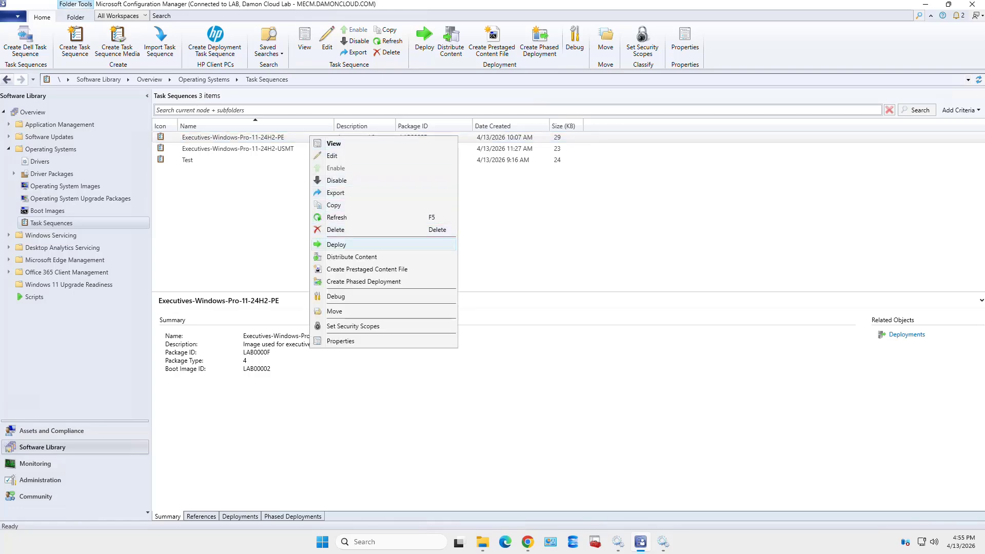
click(336, 244)
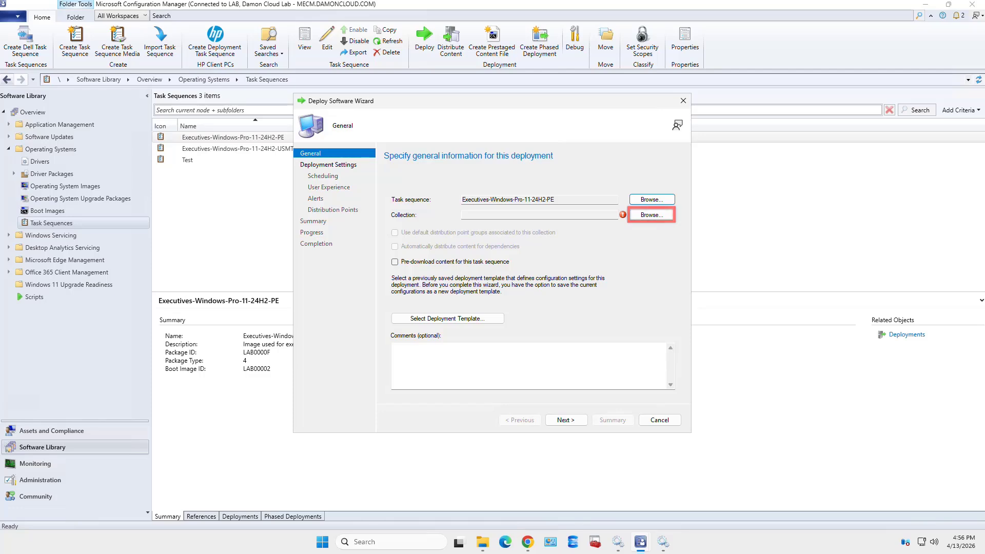
click(651, 214)
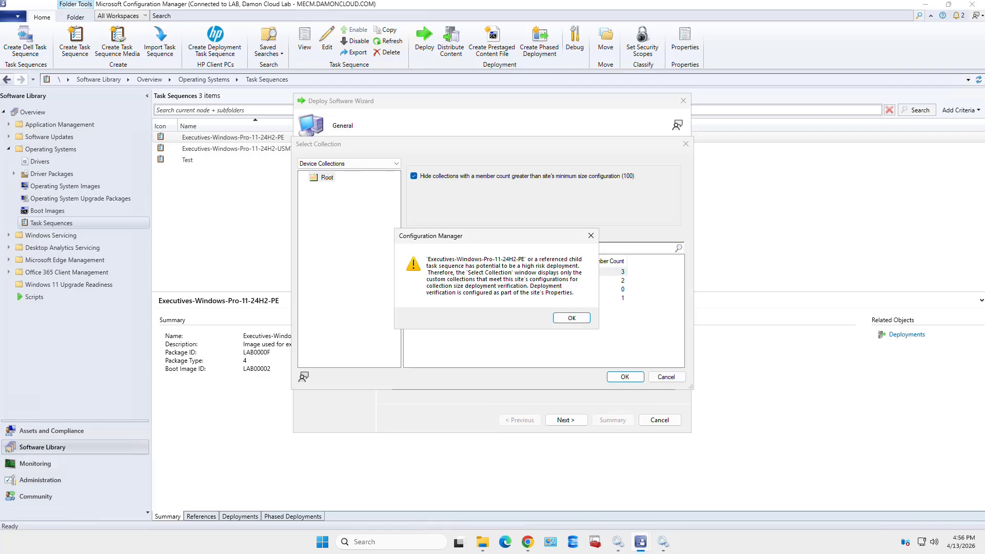
key(Return)
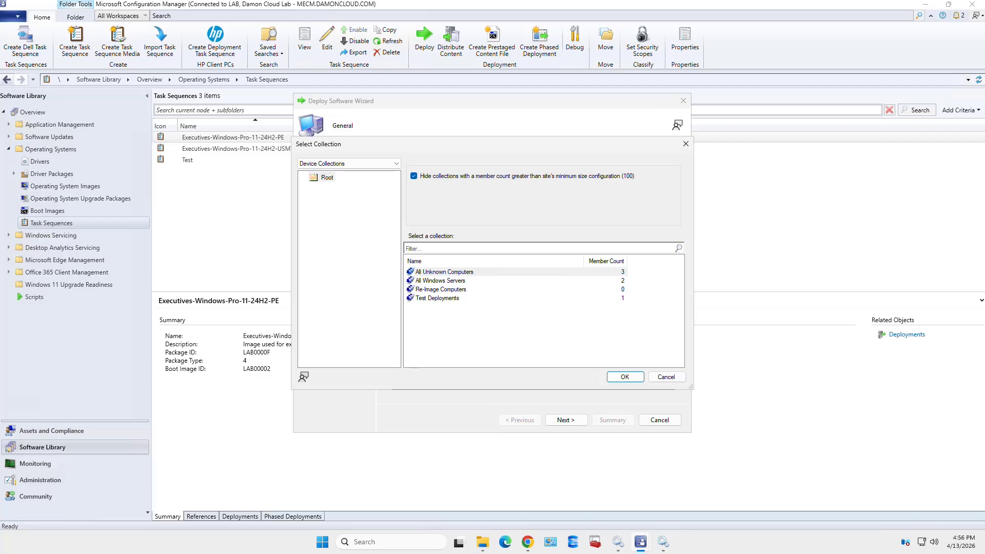
click(444, 271)
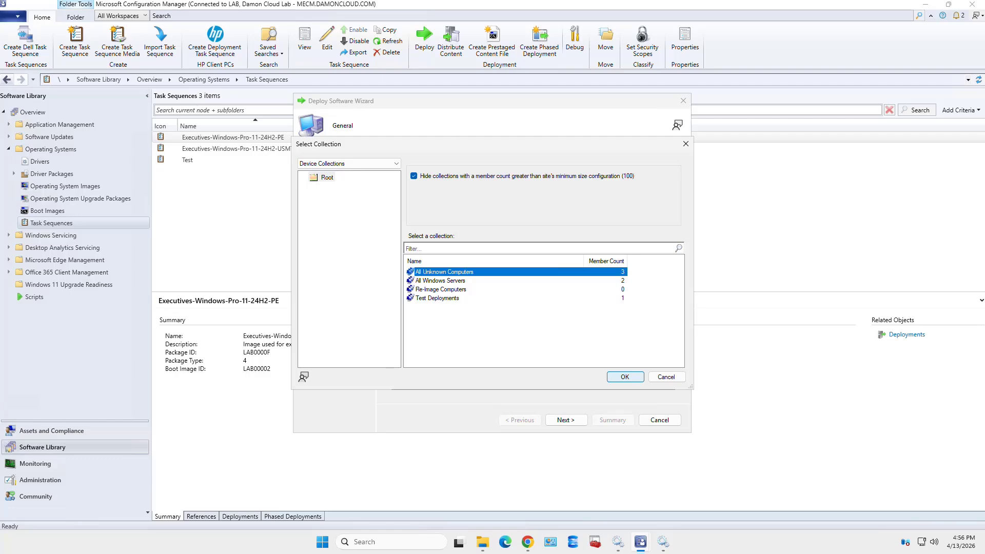
key(Return)
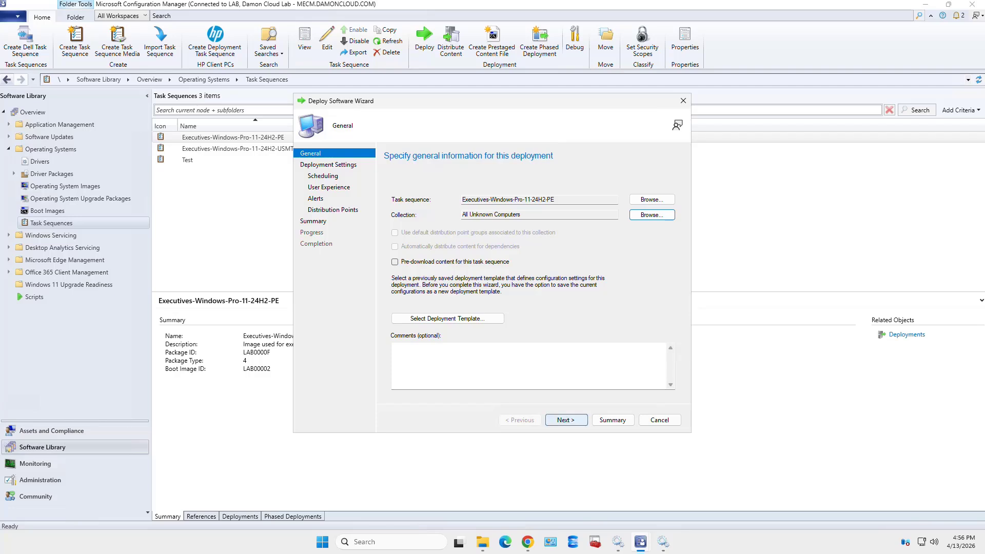
click(566, 419)
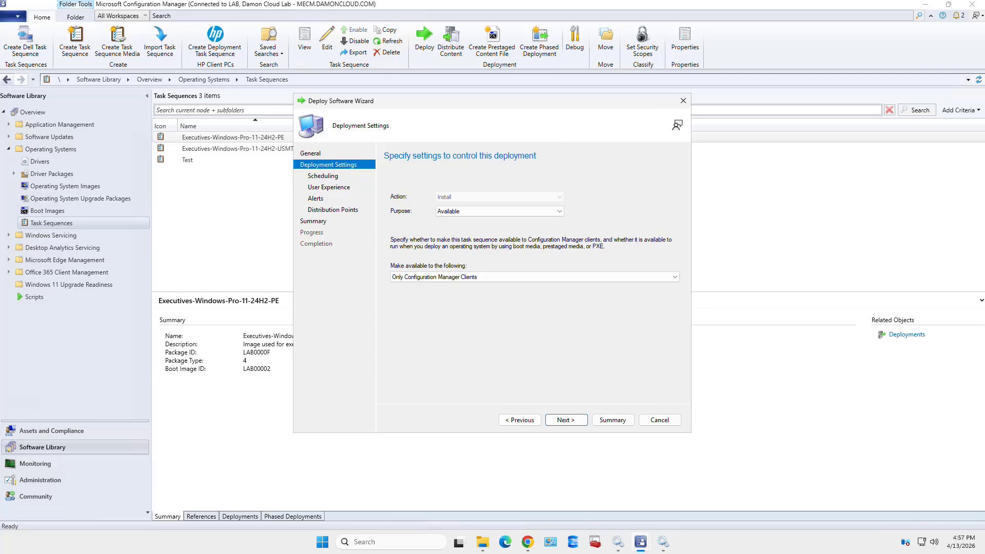
Leave the PE deployment's purpose as Available and restrict it to 'Only media and PXE'
click(499, 211)
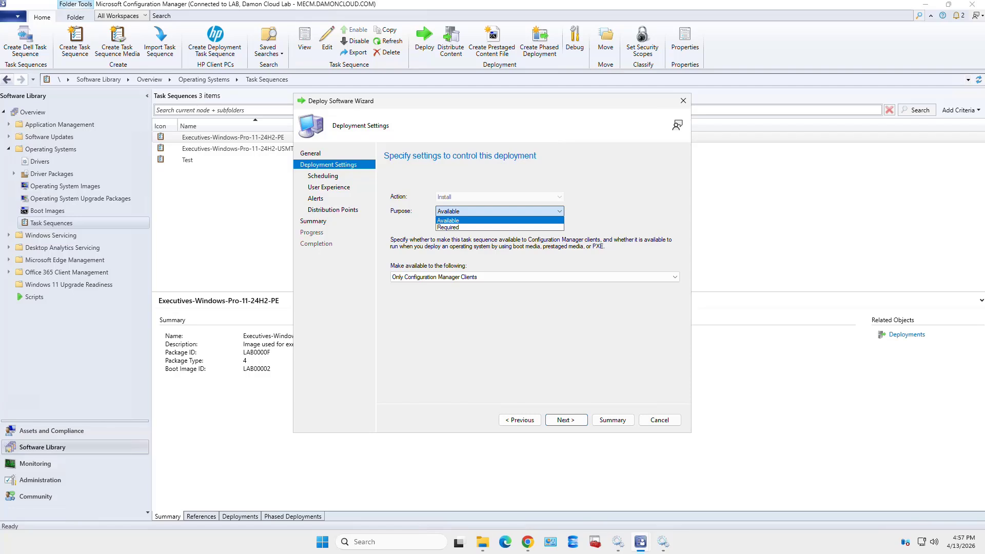
key(Escape)
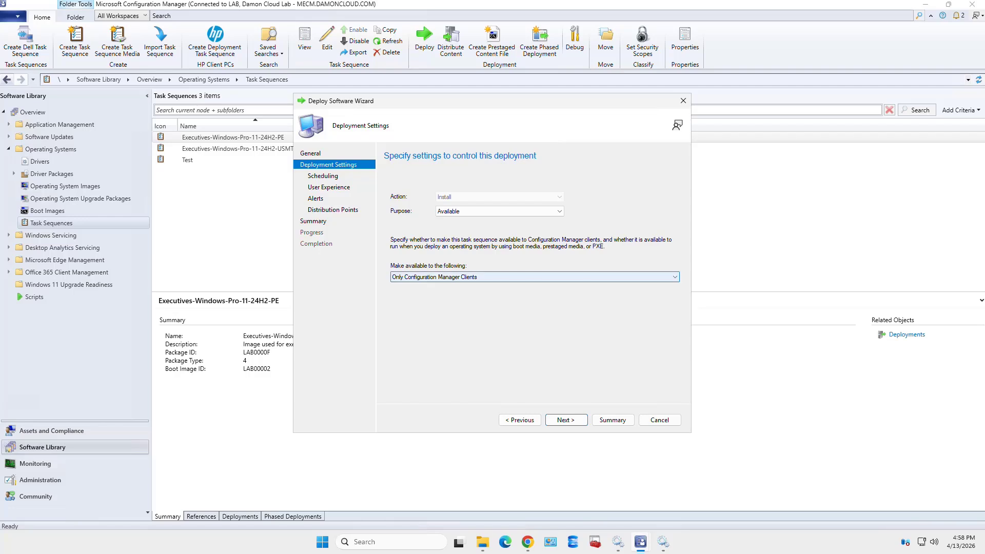
click(534, 277)
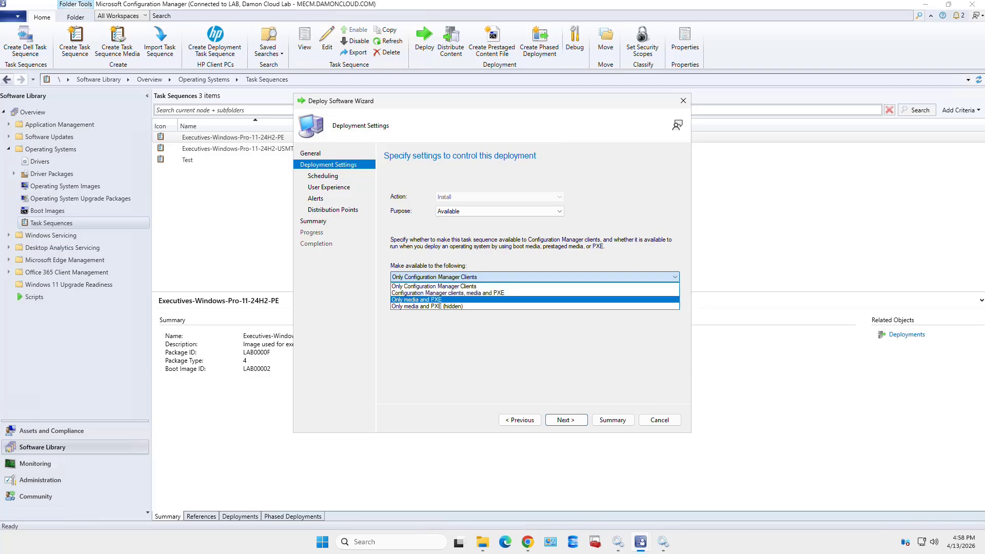
click(534, 300)
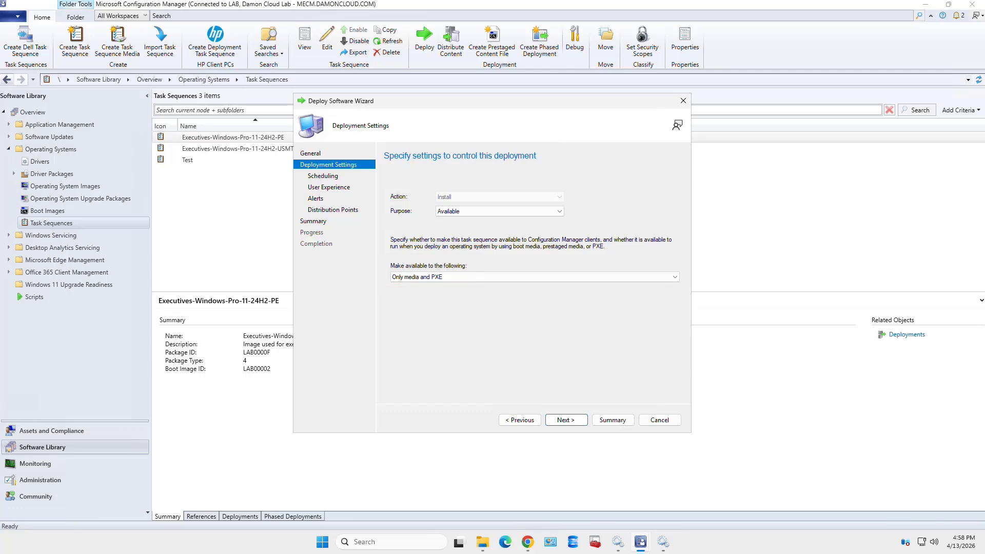
click(534, 277)
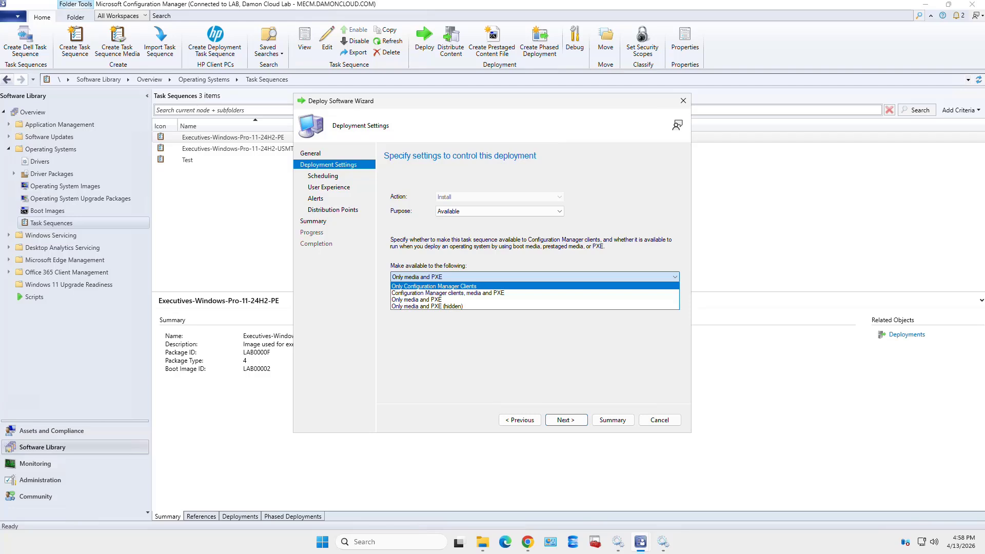
click(417, 300)
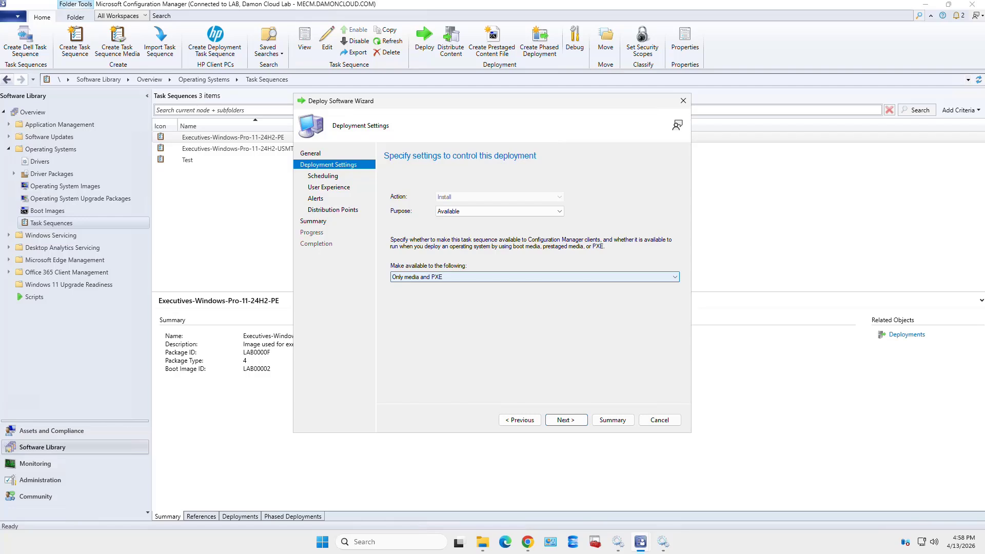
click(535, 277)
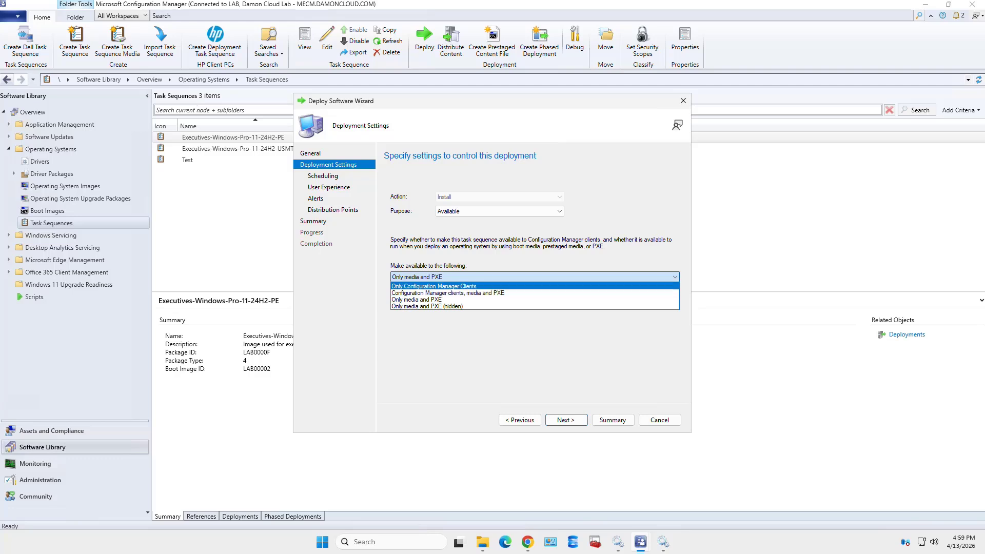
key(Escape)
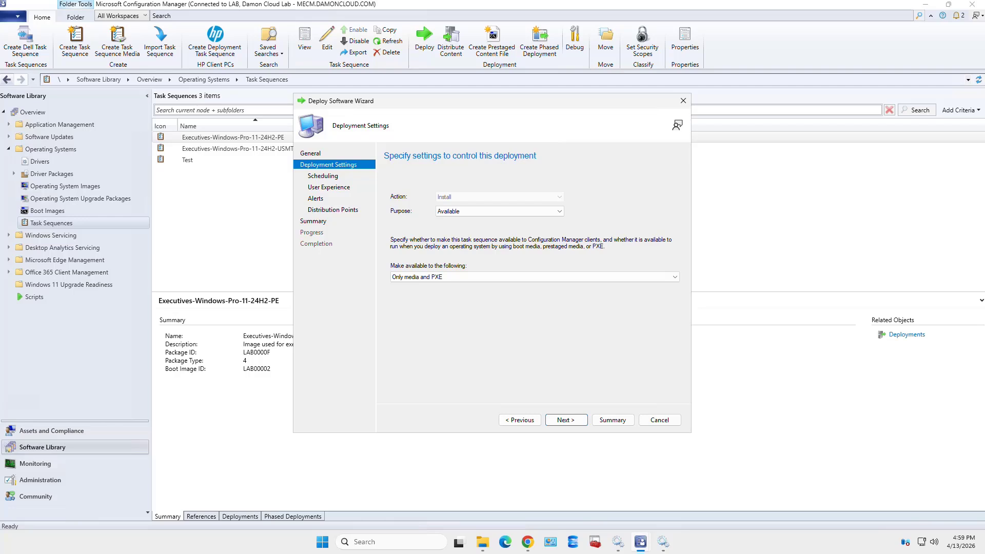
Schedule the deployment to become available 4/13/2026 at 4:56 PM
click(564, 421)
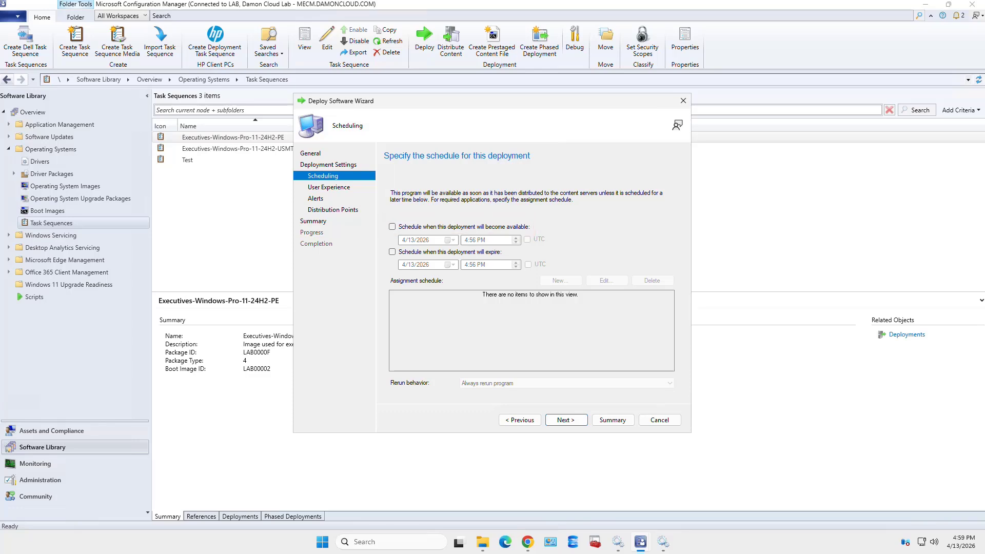
click(392, 227)
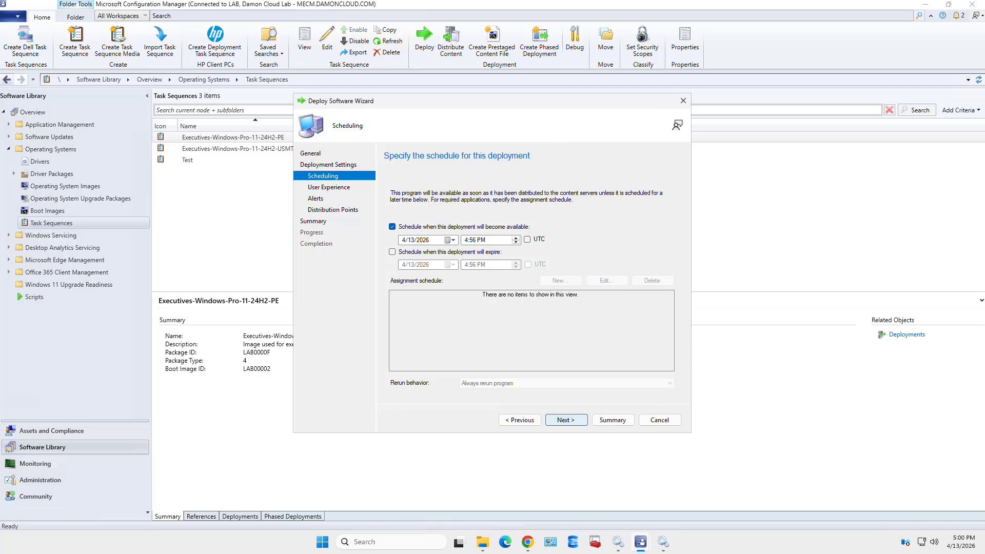
key(Return)
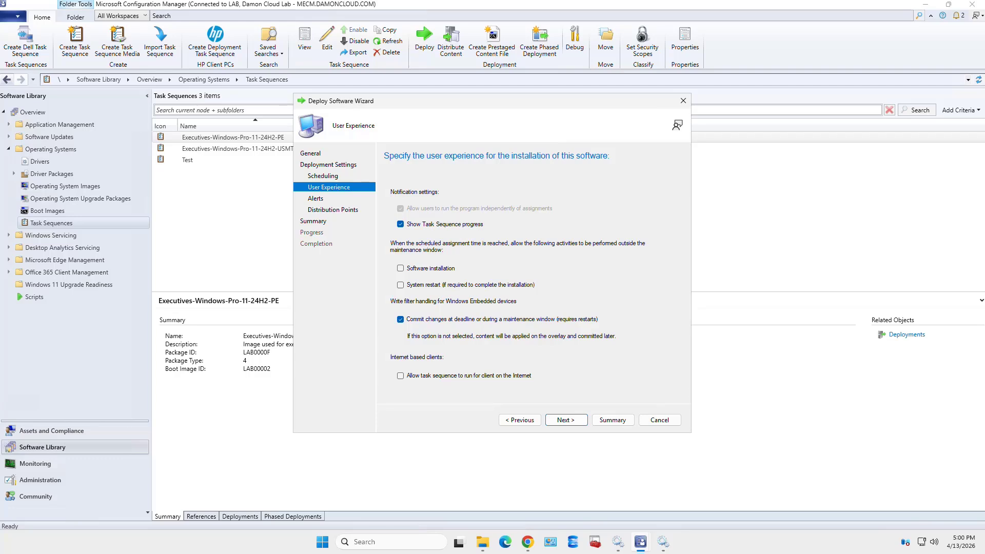
Leave the failed-deployment threshold alert unchecked and continue to Distribution Points
click(566, 420)
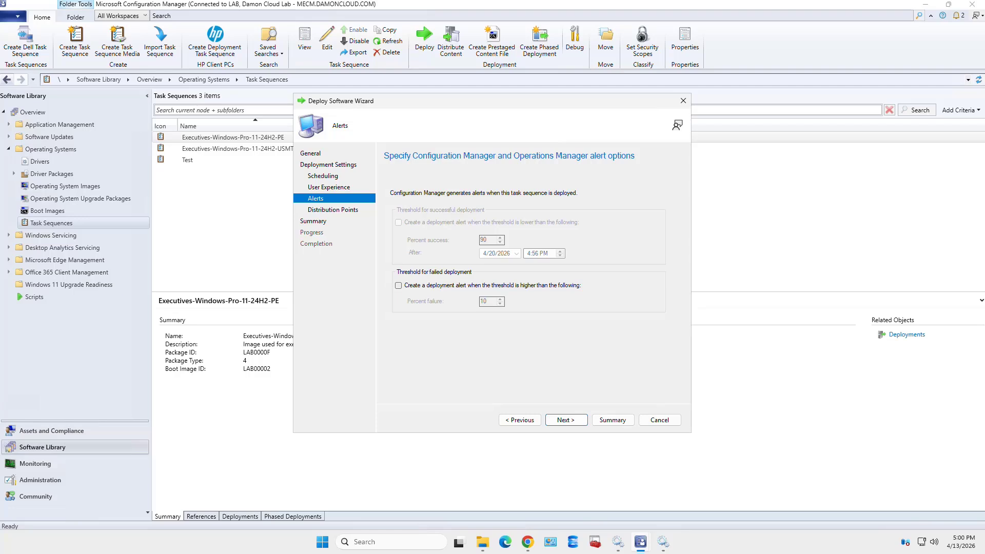
click(399, 286)
click(398, 286)
click(565, 419)
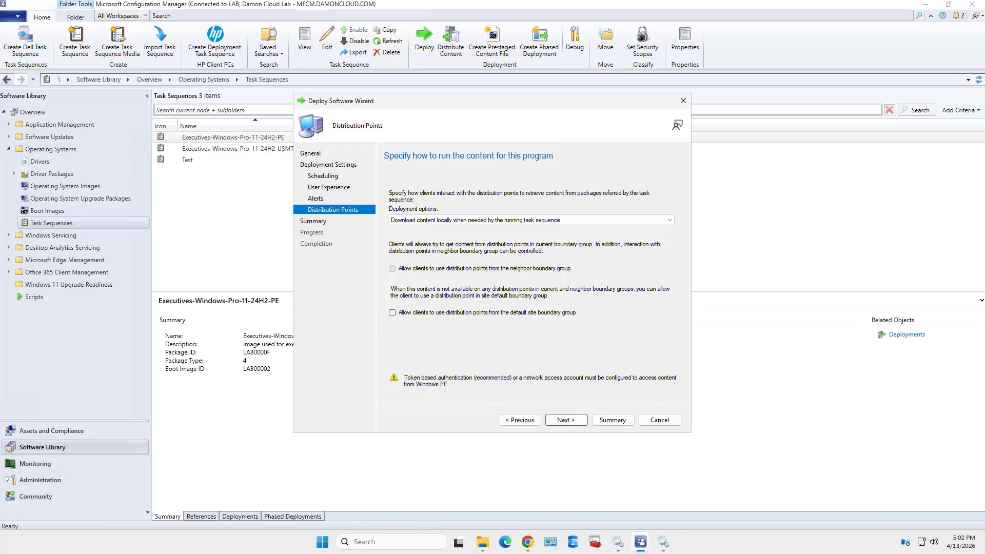
Allow distribution points from both the neighbor and default site boundary groups
click(392, 268)
click(391, 312)
Review the Summary, deploy to All Unknown Computers, and close the completed wizard
click(566, 419)
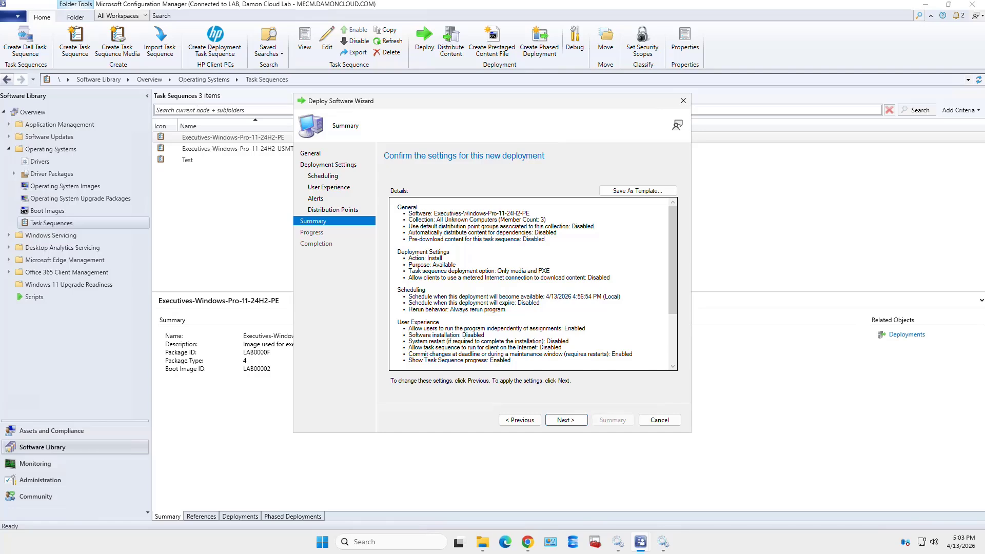
scroll(533, 284, down, 4)
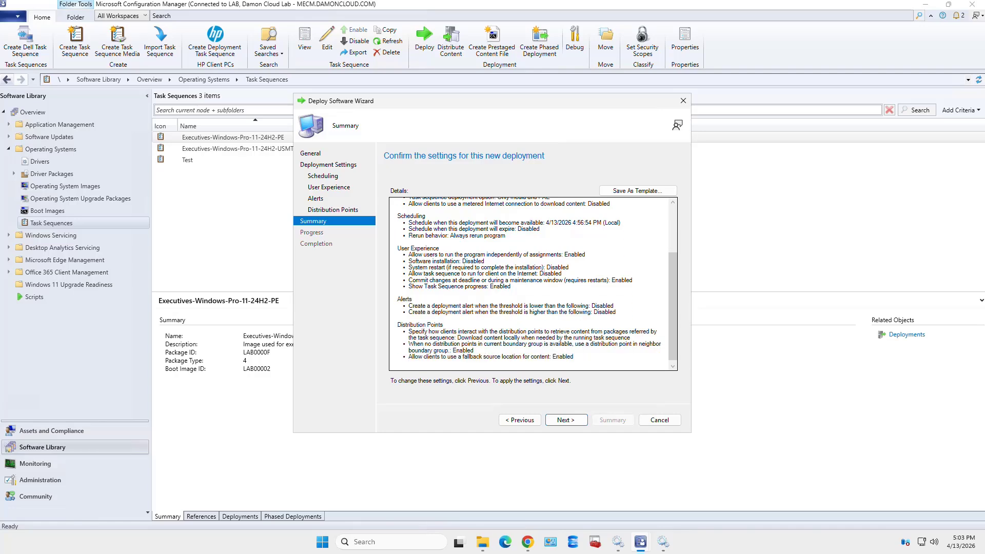
click(566, 419)
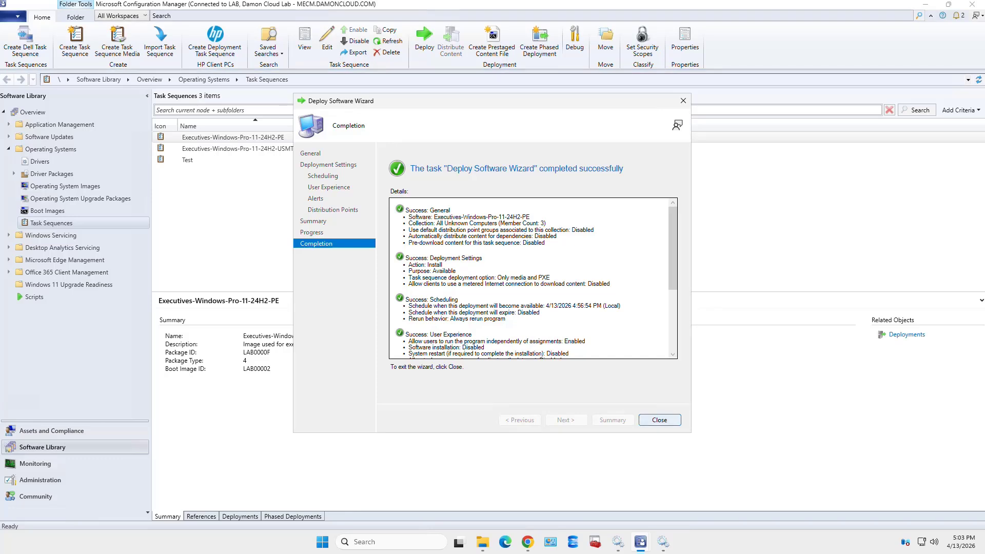
key(Return)
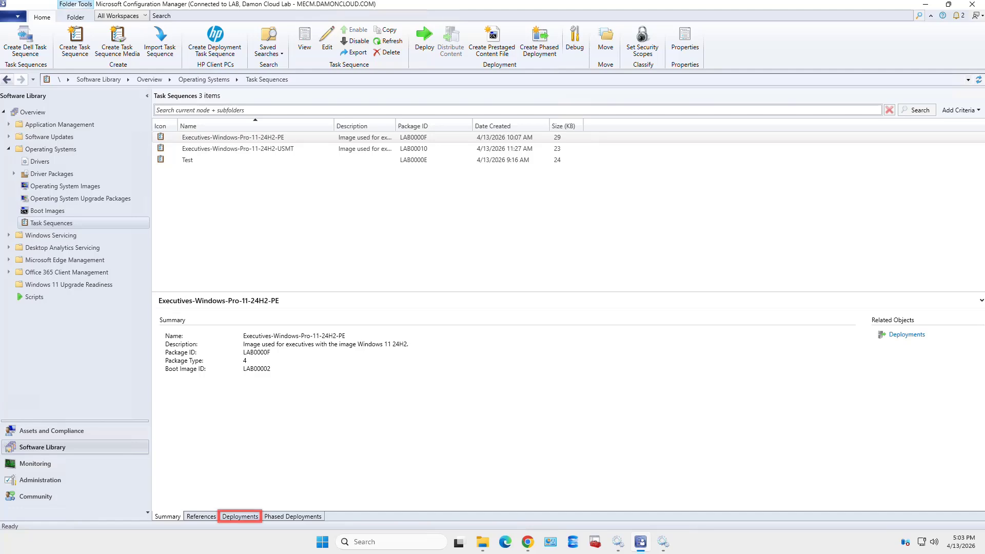
Show Executives-Windows-Pro-11-24H2-PE's Deployments, confirming All Unknown Computers as Available
click(240, 516)
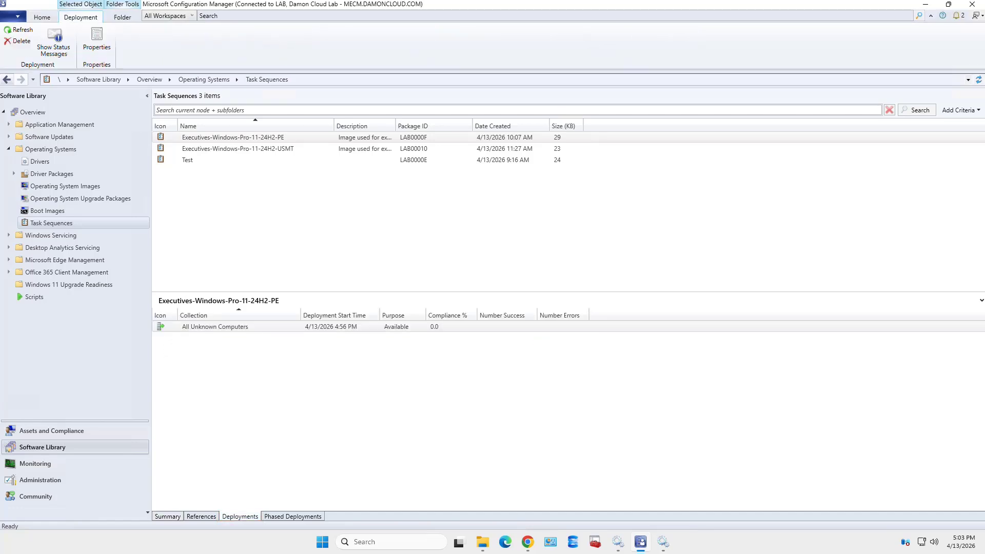
click(359, 400)
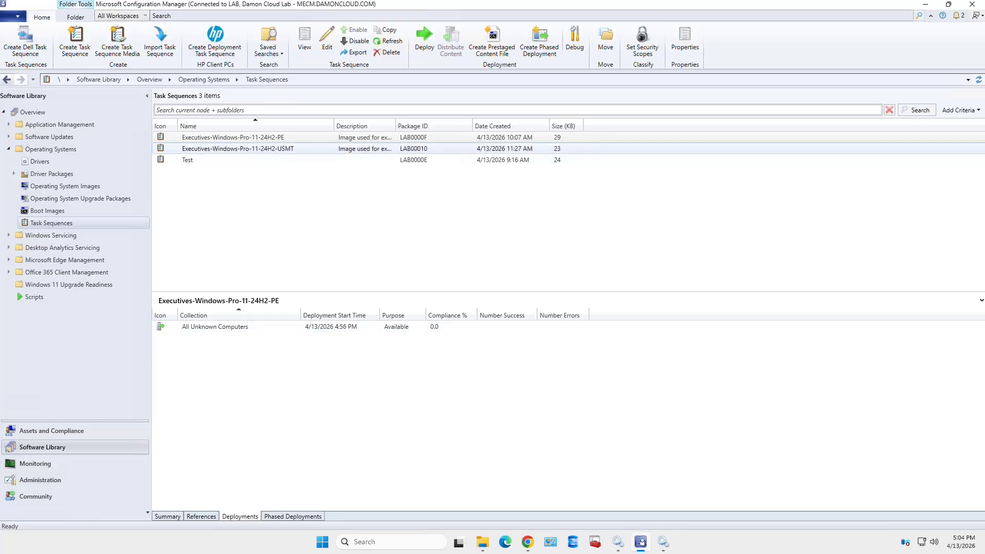
click(257, 137)
right_click(235, 138)
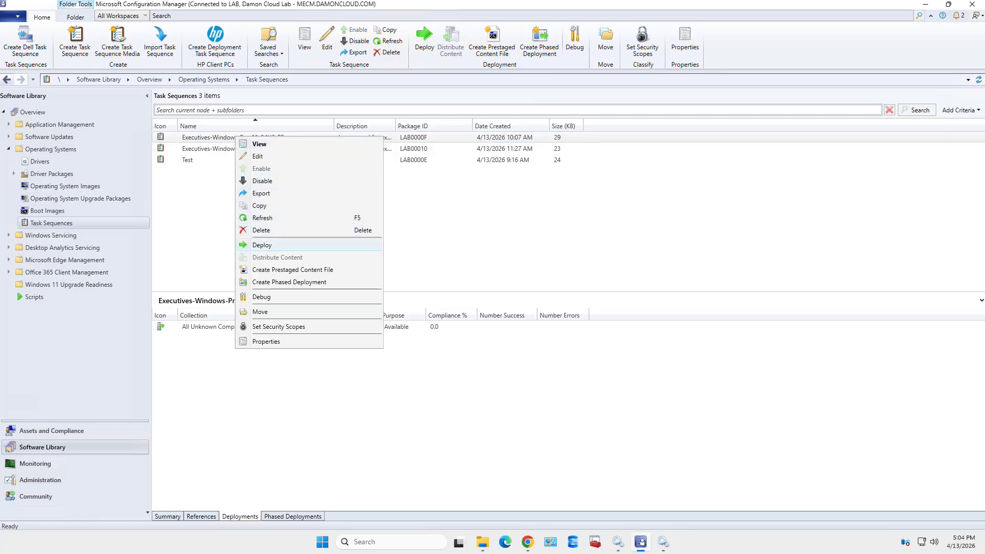
Deploy the PE task sequence again, targeting the empty Re-Image Computers collection
click(262, 245)
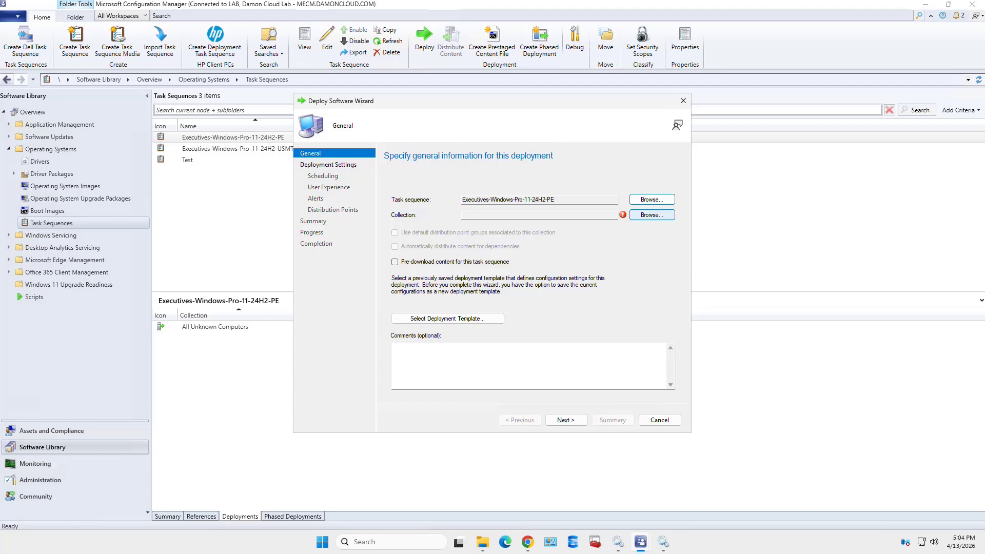
click(652, 214)
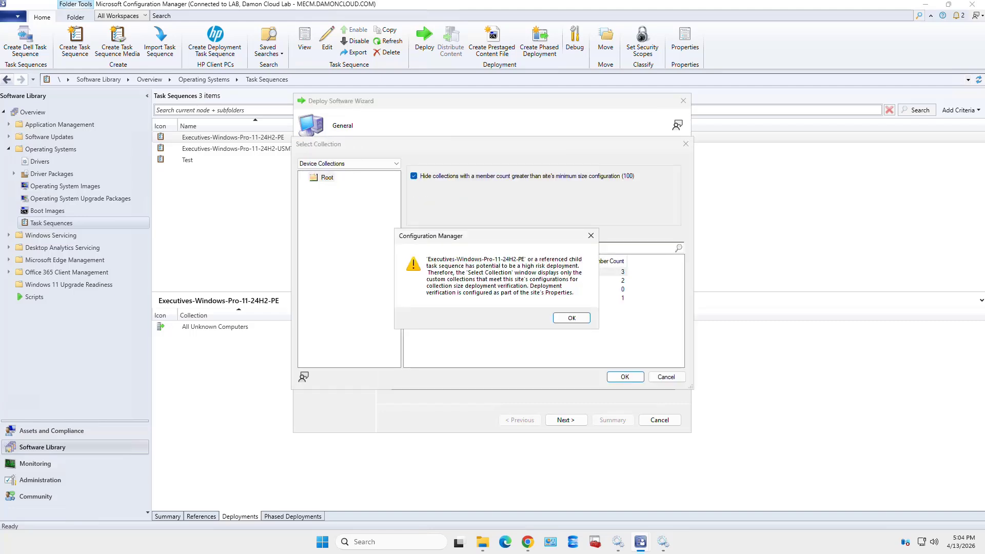
click(571, 318)
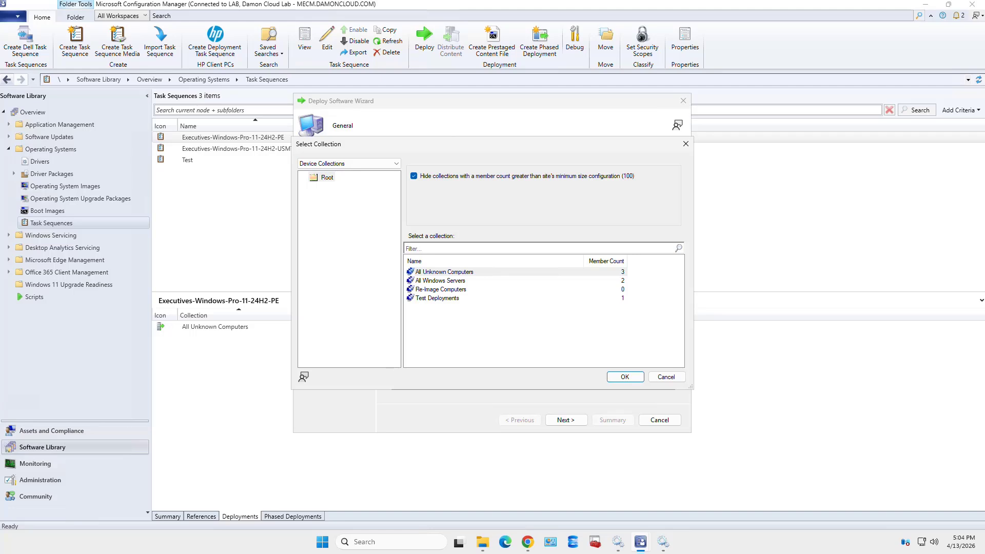
click(440, 289)
click(624, 377)
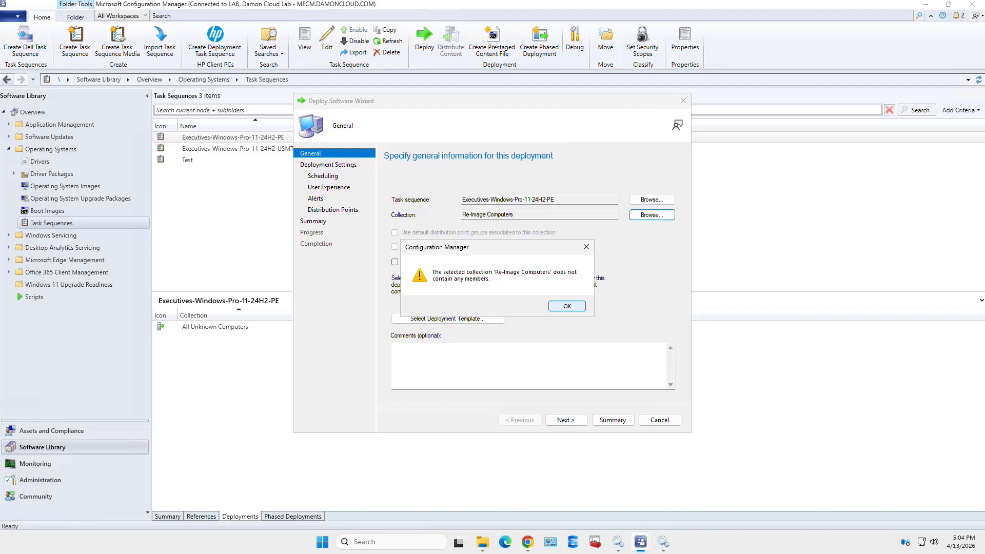
key(Return)
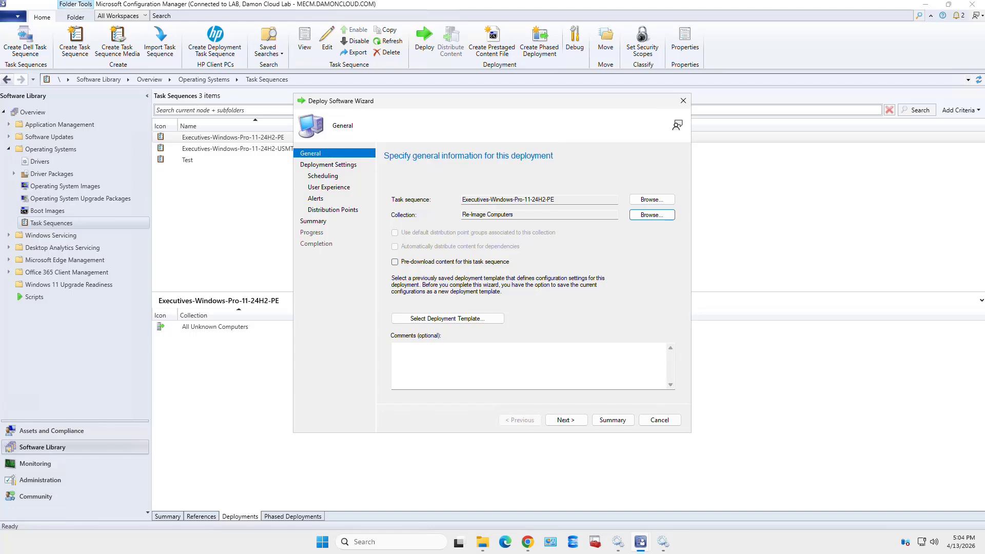
Make the Re-Image deployment available to 'Only media and PXE (hidden)' with a scheduled start
click(565, 420)
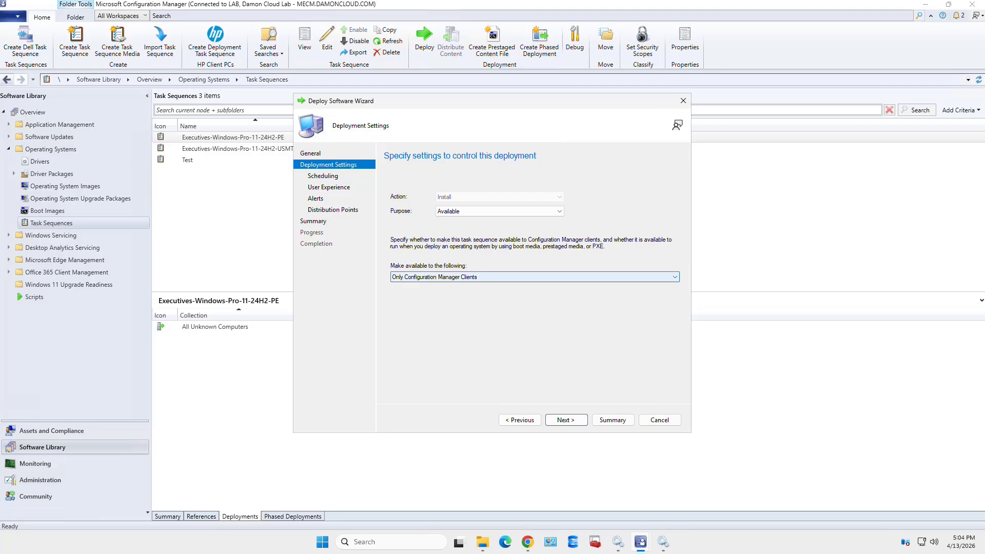
click(534, 277)
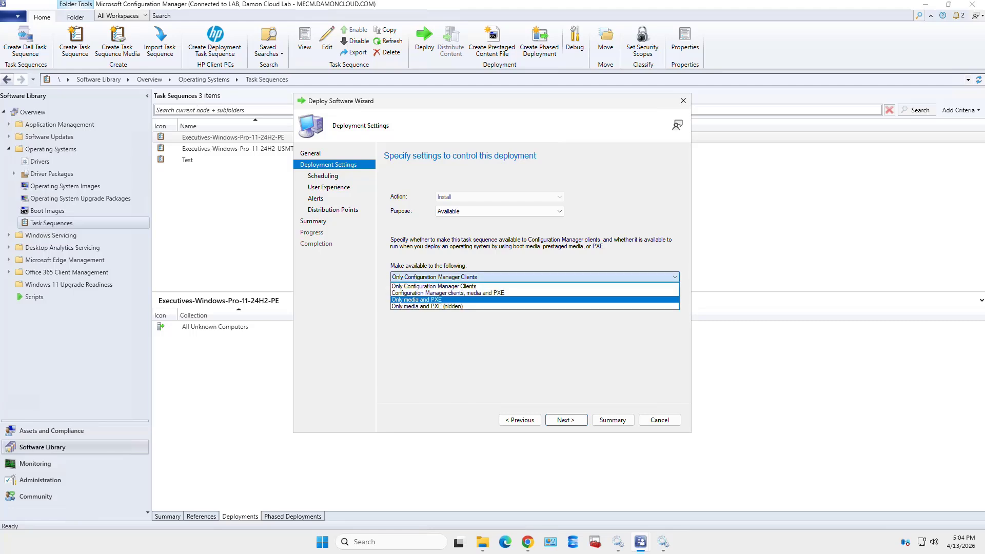
click(445, 306)
click(566, 420)
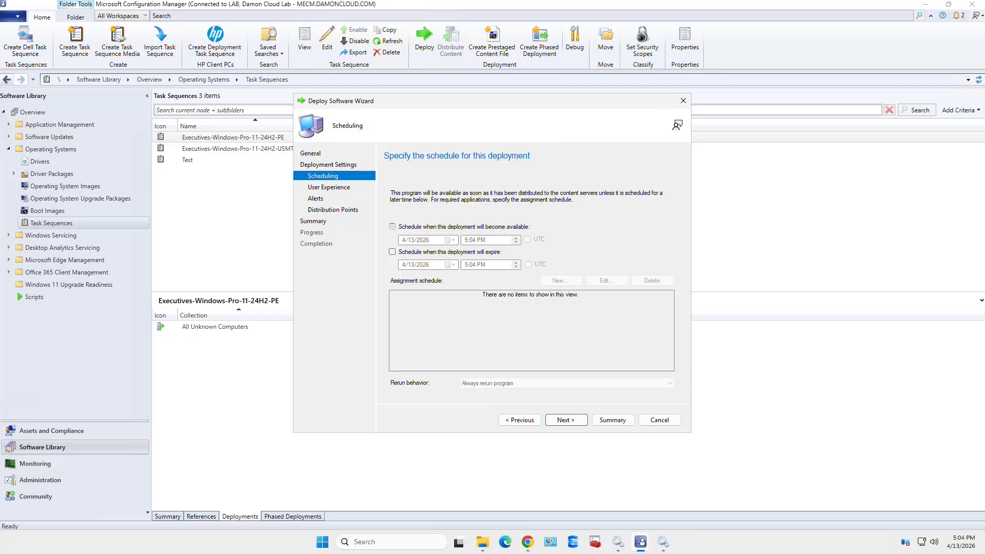
click(392, 226)
Allow neighbor and default site boundary group distribution points, then finish the deployment
click(565, 420)
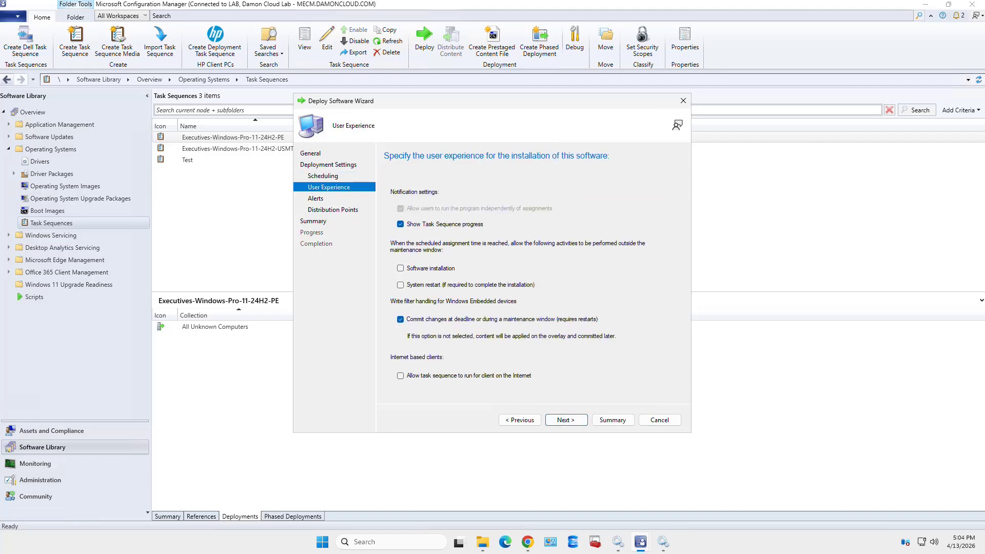
click(566, 420)
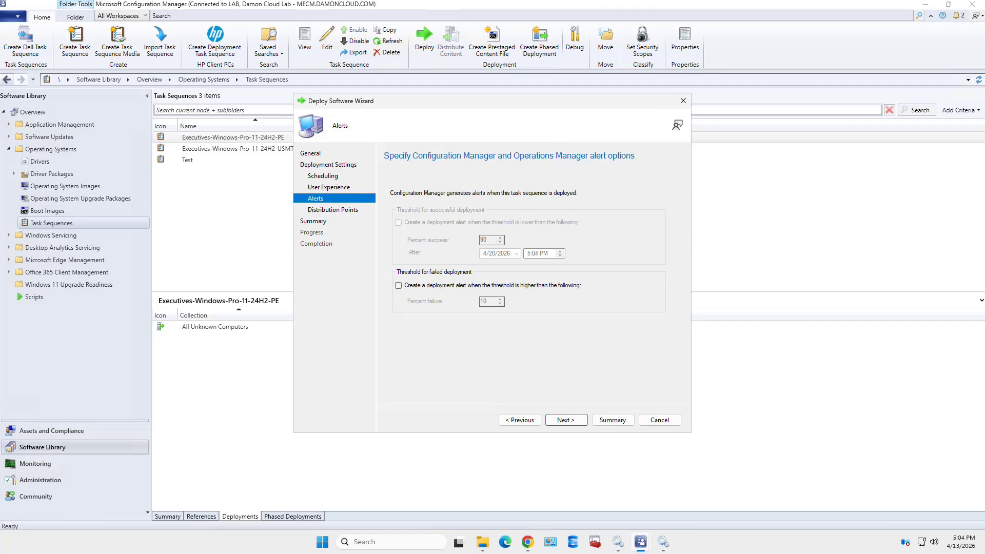
click(566, 420)
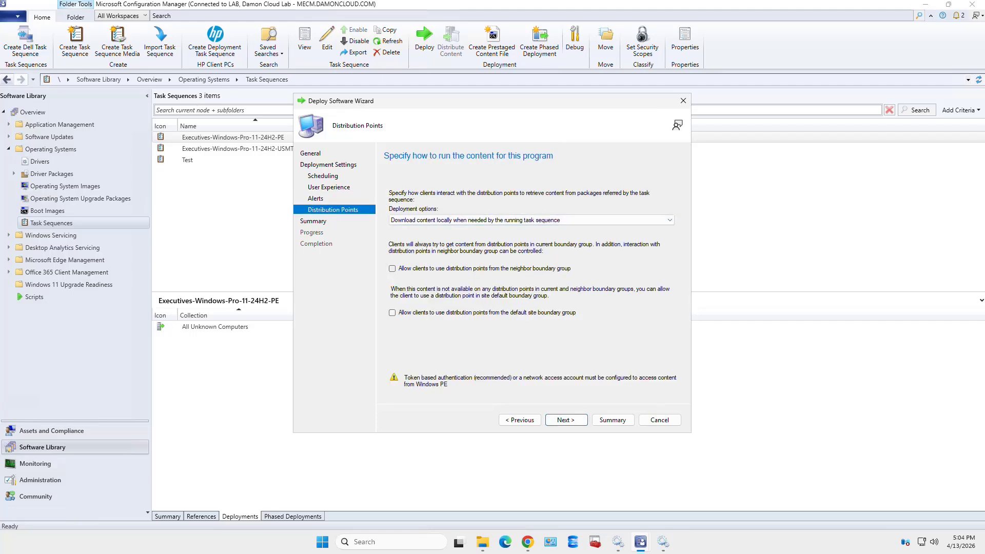
click(392, 269)
click(392, 313)
click(566, 420)
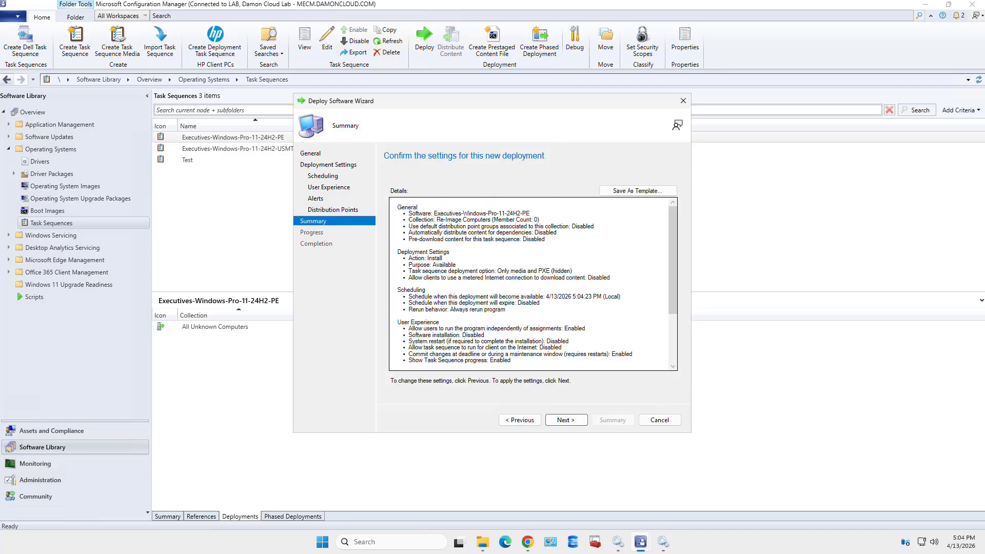
click(566, 420)
click(660, 420)
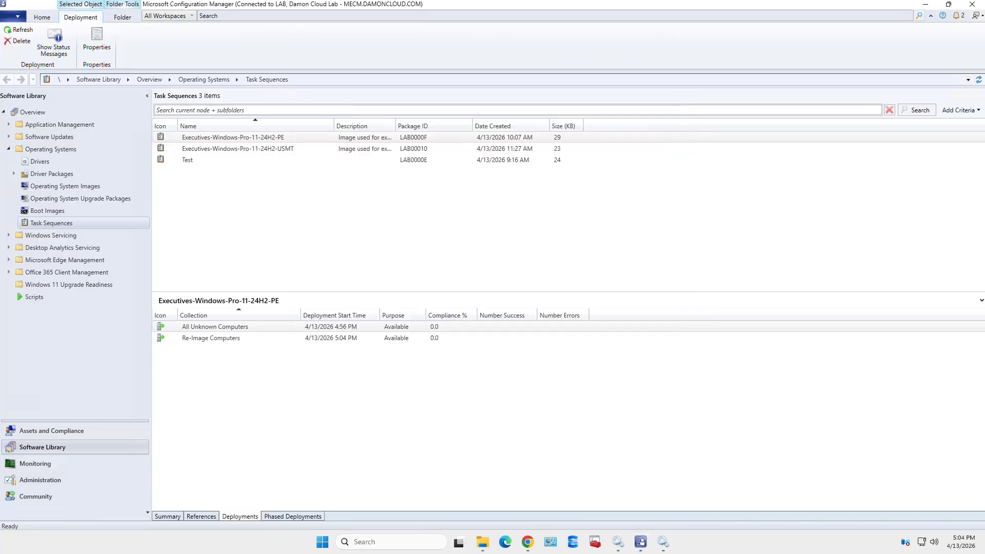
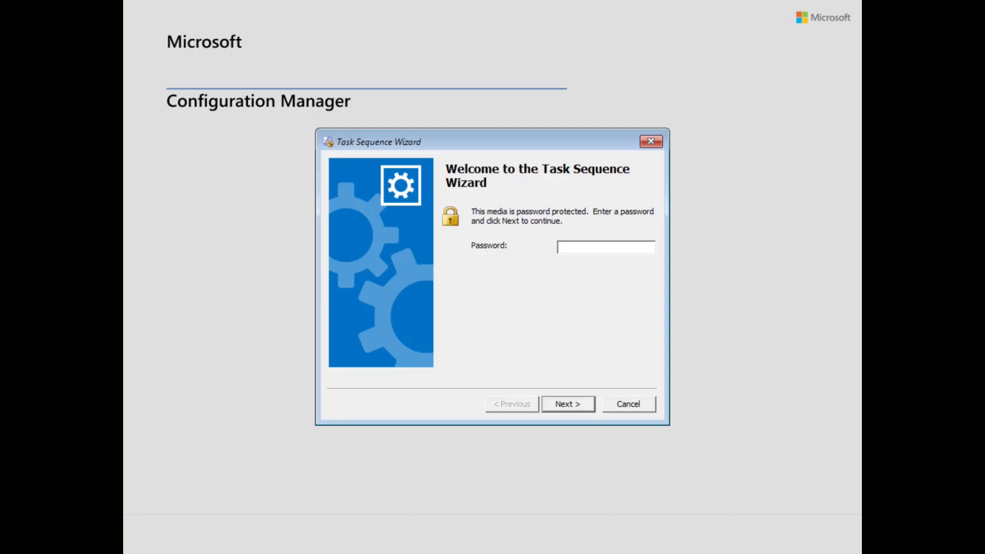
Unlock the boot media with its password in the Task Sequence Wizard
text(************)
key(Return)
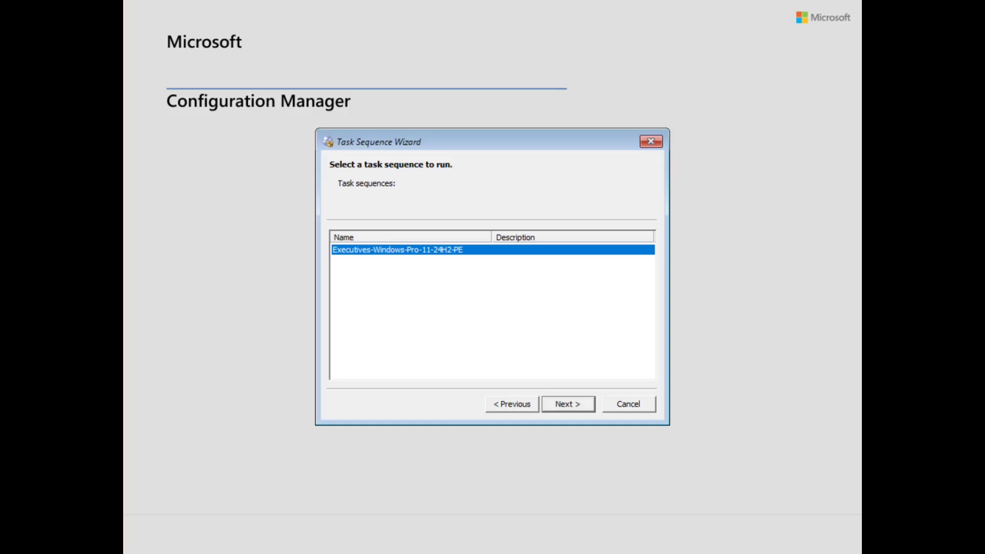
Run the Executives-Windows-Pro-11-24H2-PE task sequence until it fails at Apply Windows Settings with error 0x80220005
click(568, 404)
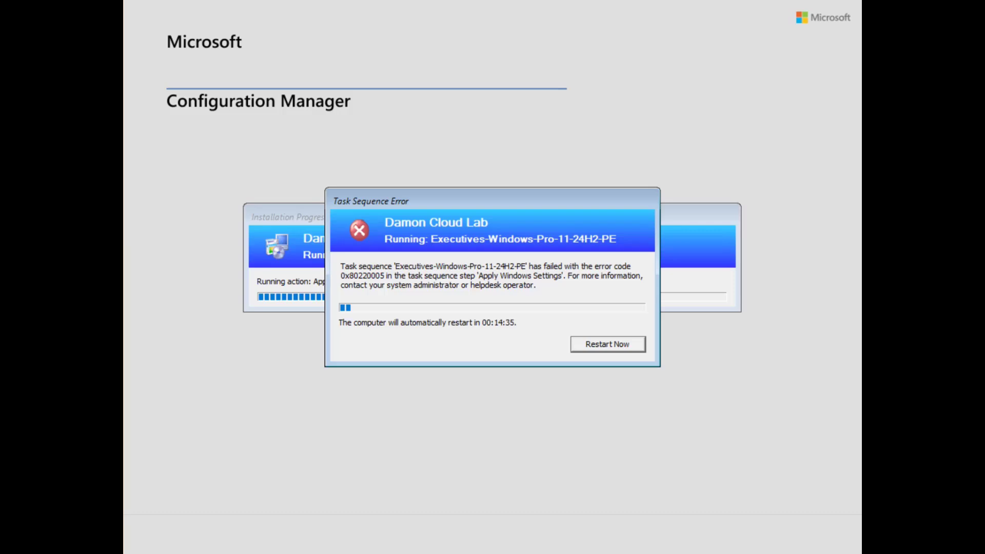
Restart the failed machine, then open the Apply Windows Settings step in the Task Sequence Editor
key(Return)
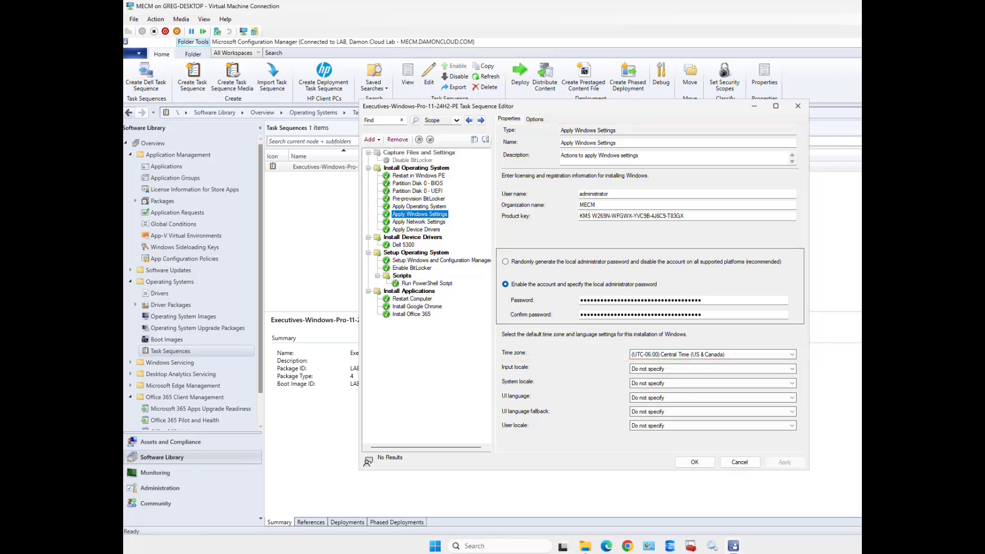
Tick Continue on error for the Apply Windows Settings step and apply the change
click(534, 119)
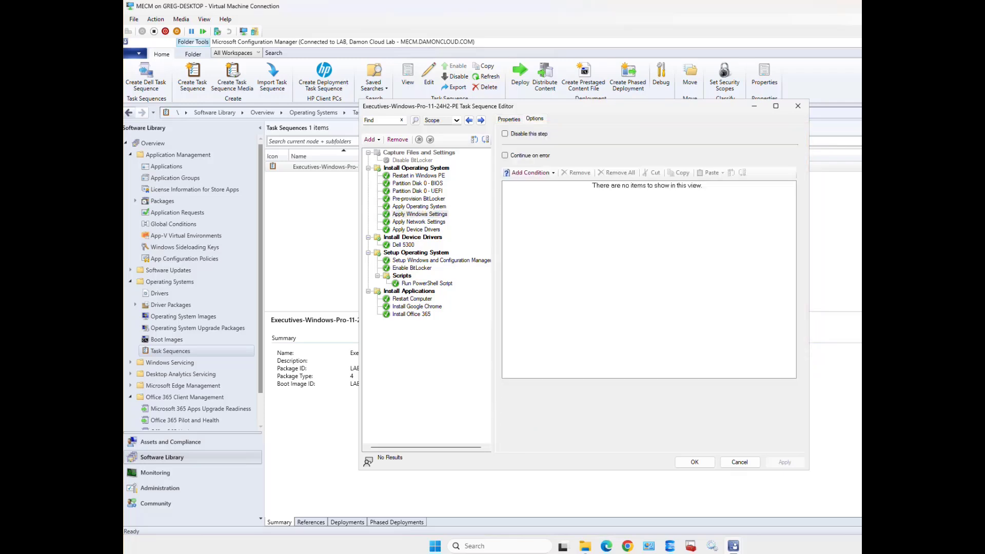
click(504, 155)
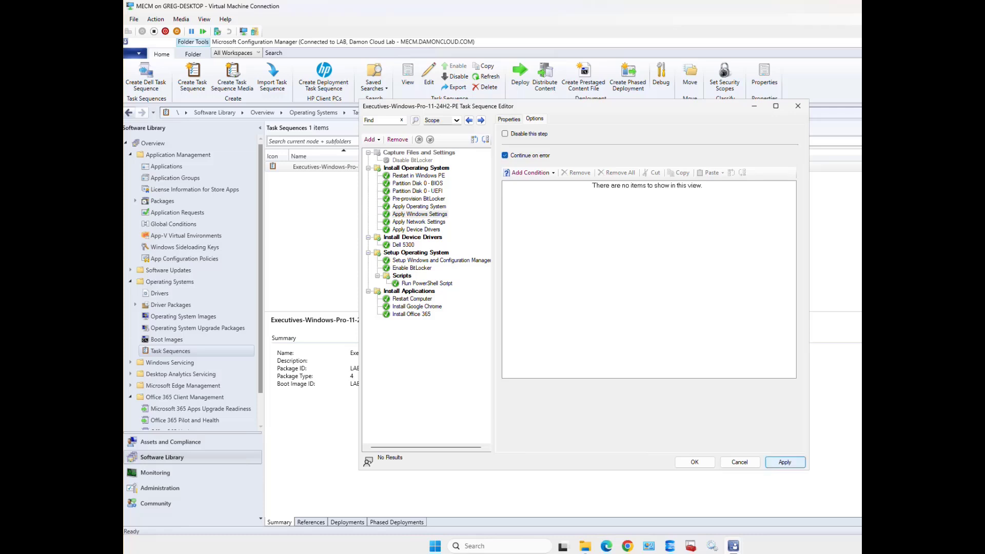
click(784, 462)
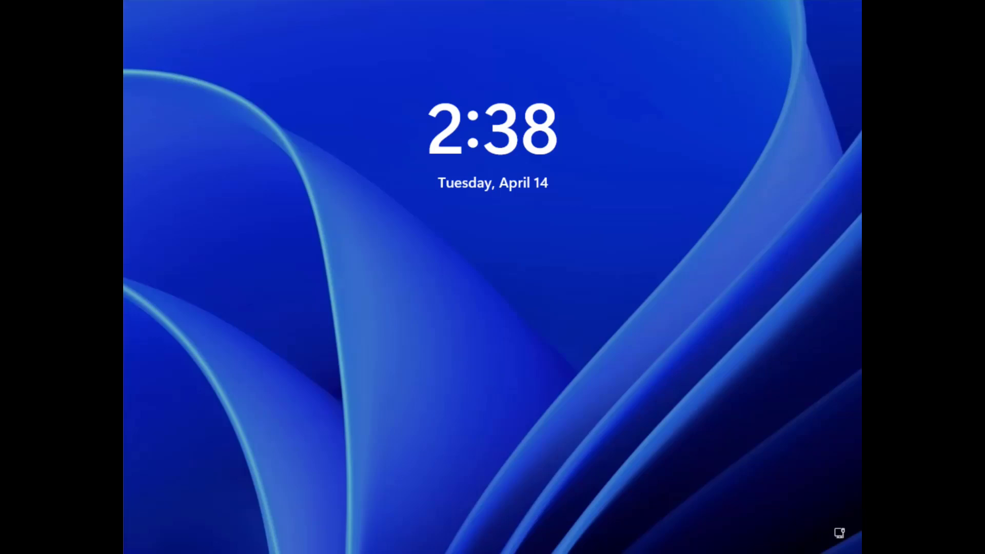
Try signing in as the local administrator; dismiss the incorrect-password and account-disabled messages
key(Return)
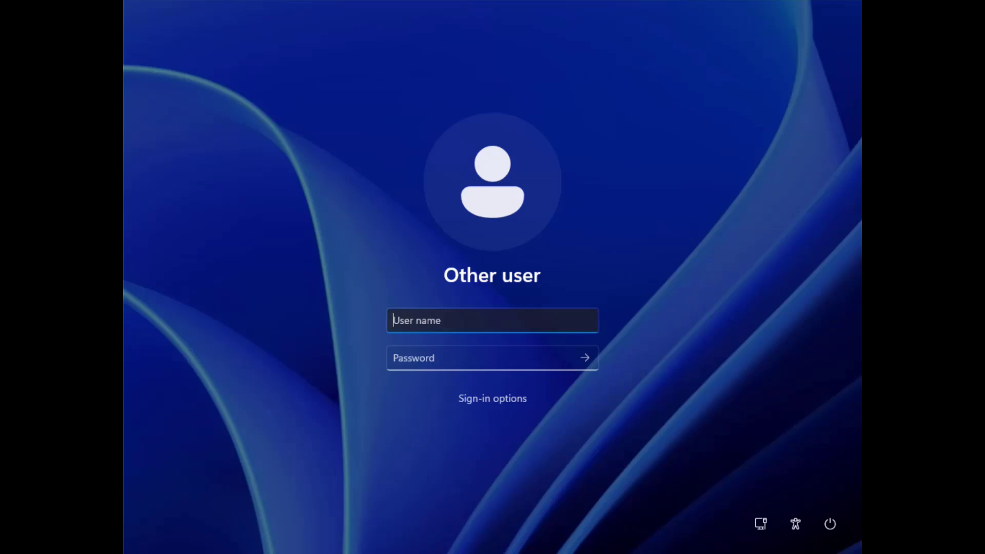
click(493, 399)
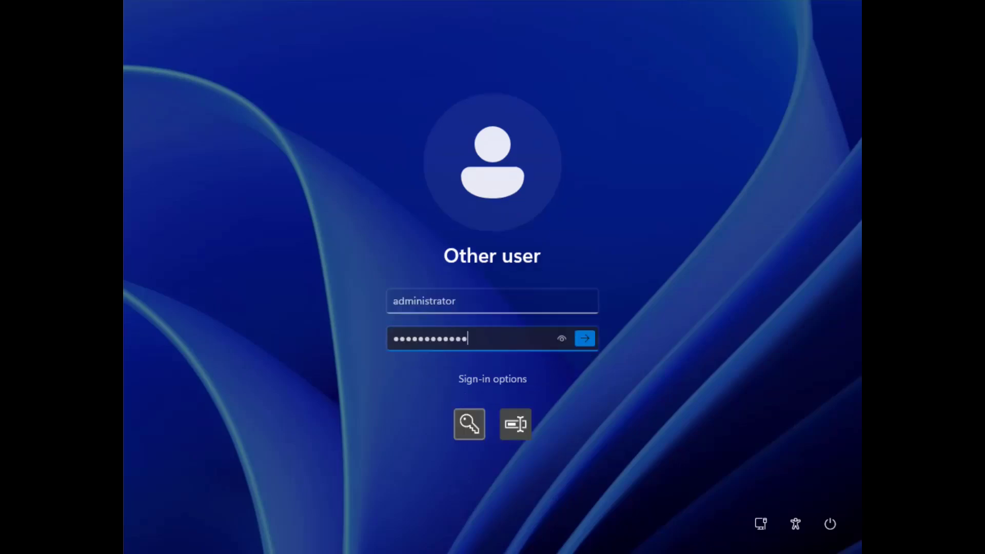
click(585, 338)
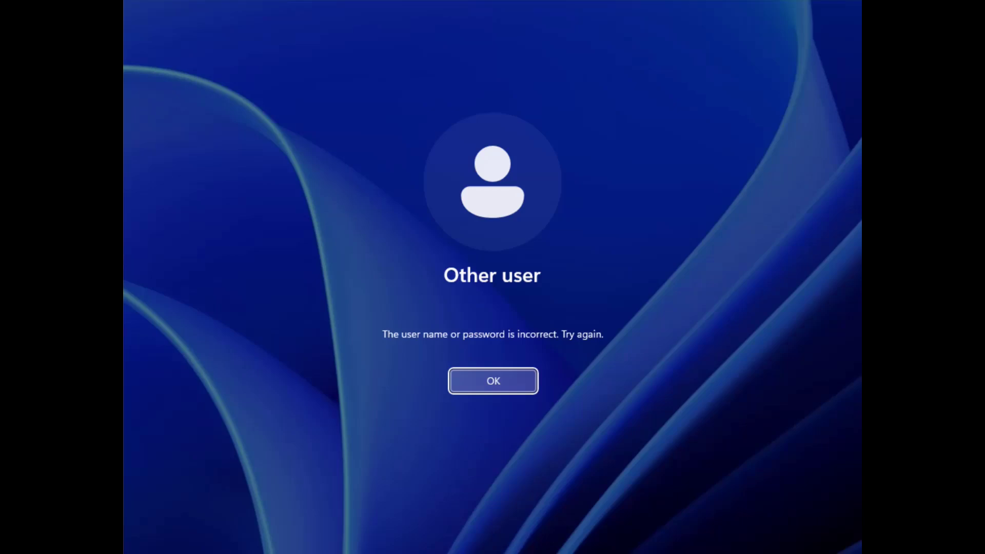
key(Return)
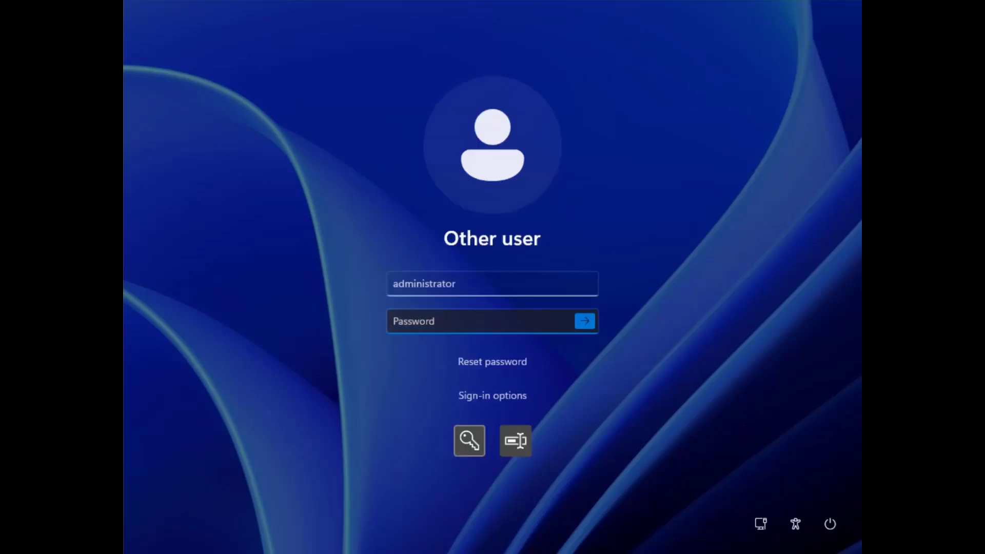
click(584, 321)
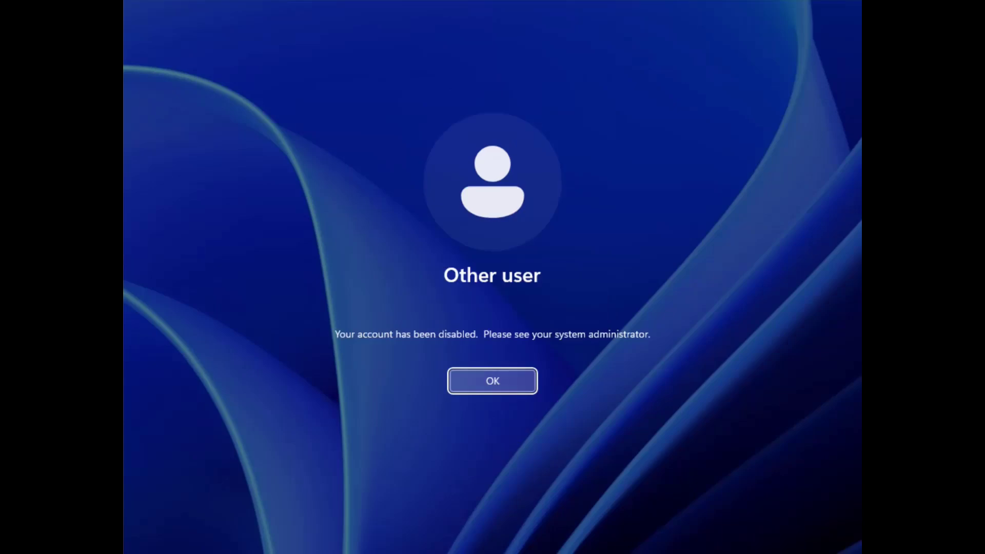
key(Return)
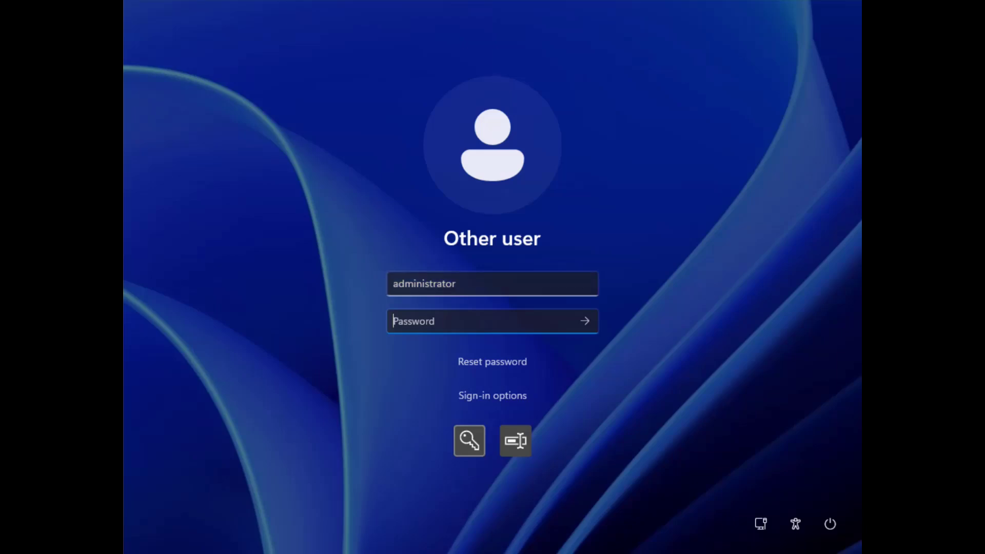
Retry the sign-in with a 'damoncloud\' domain prefix, dismiss the rejection, and submit the password again
key(shift+Tab)
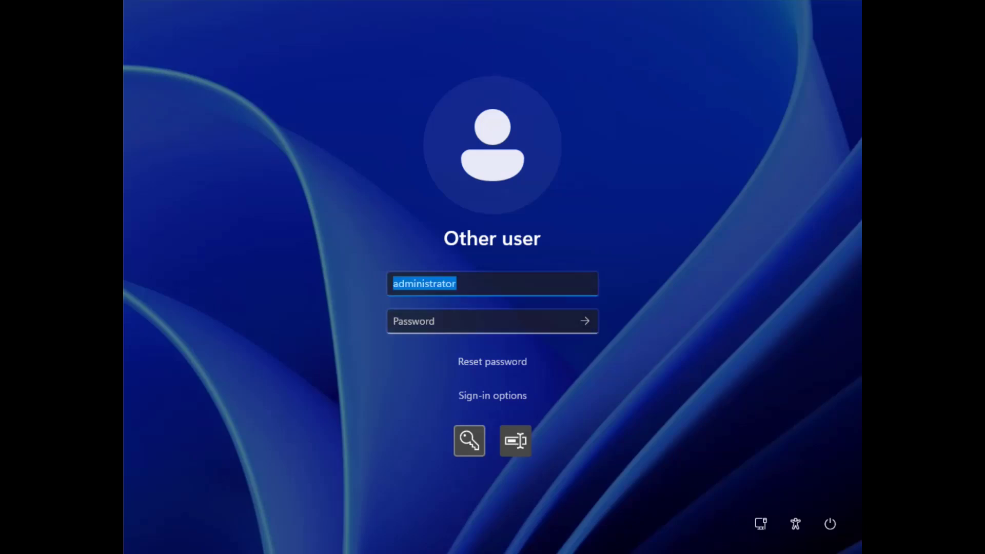
key(Home)
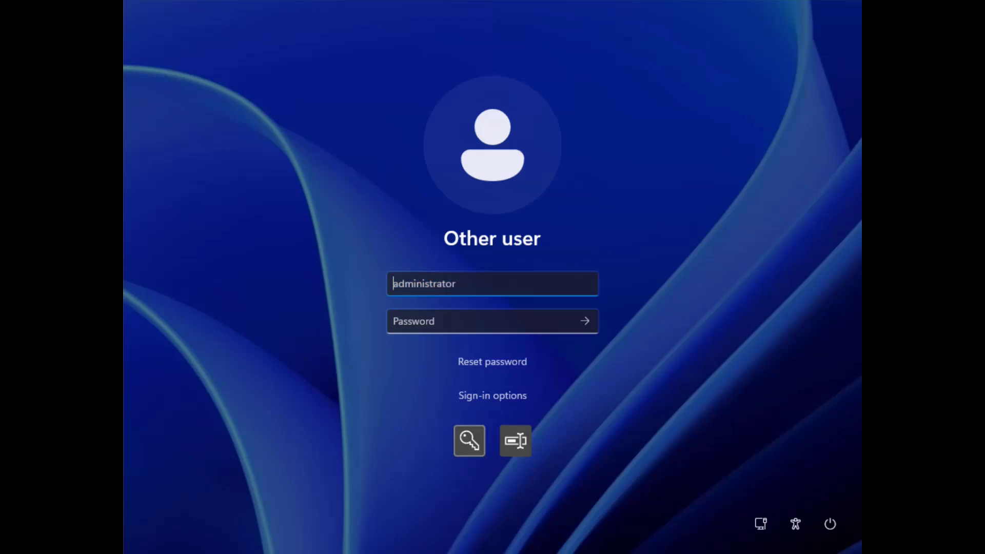
text(damon)
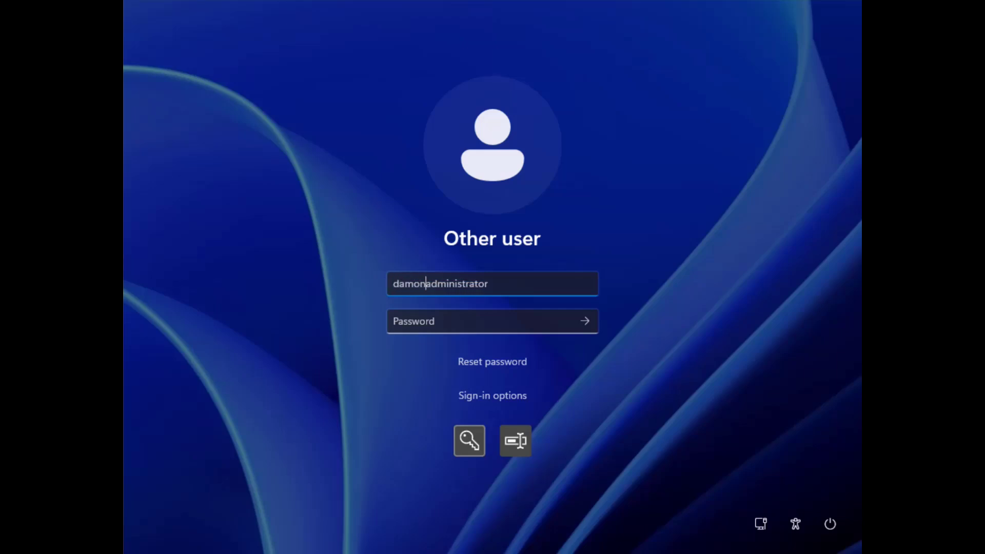
text(cloud)
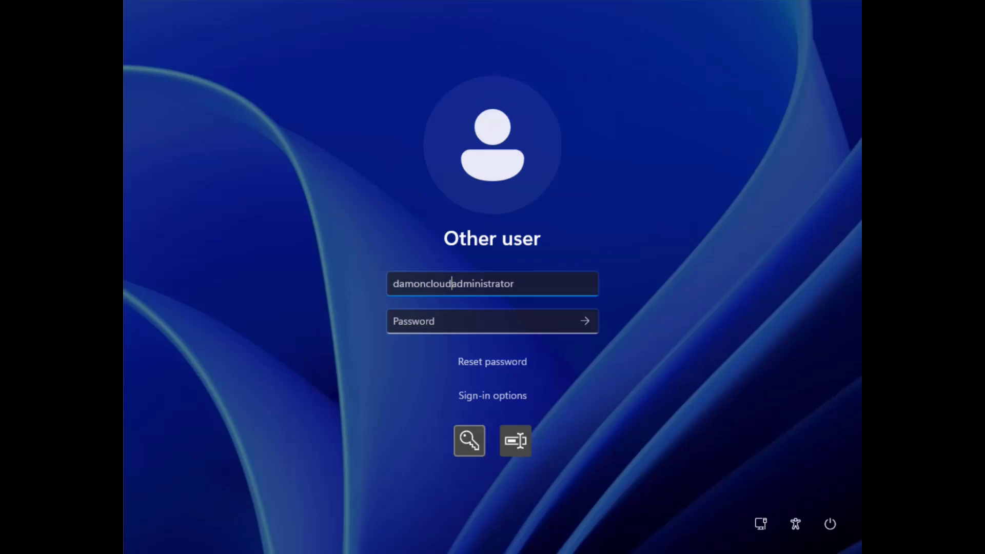
text(\)
click(482, 321)
text(•••••••)
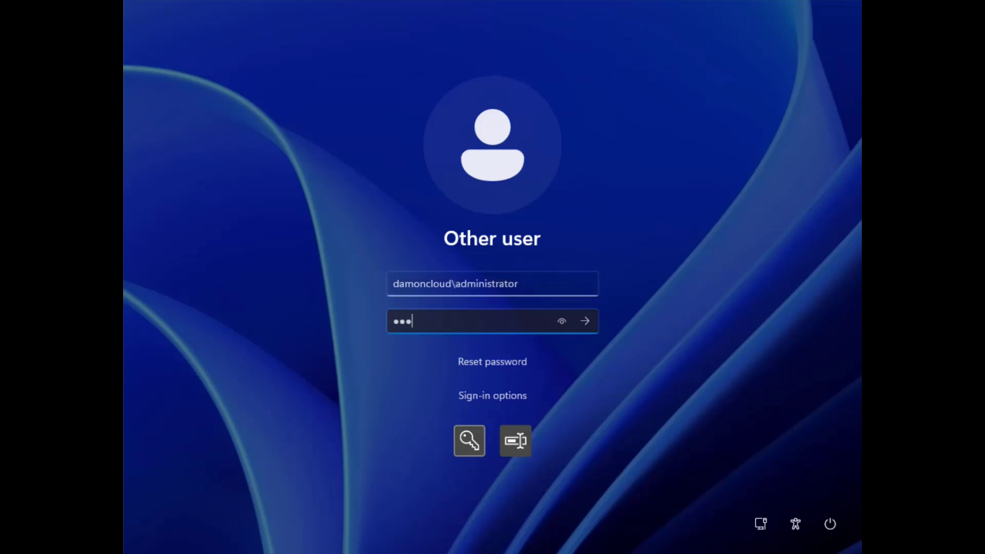
text(•••••)
key(Return)
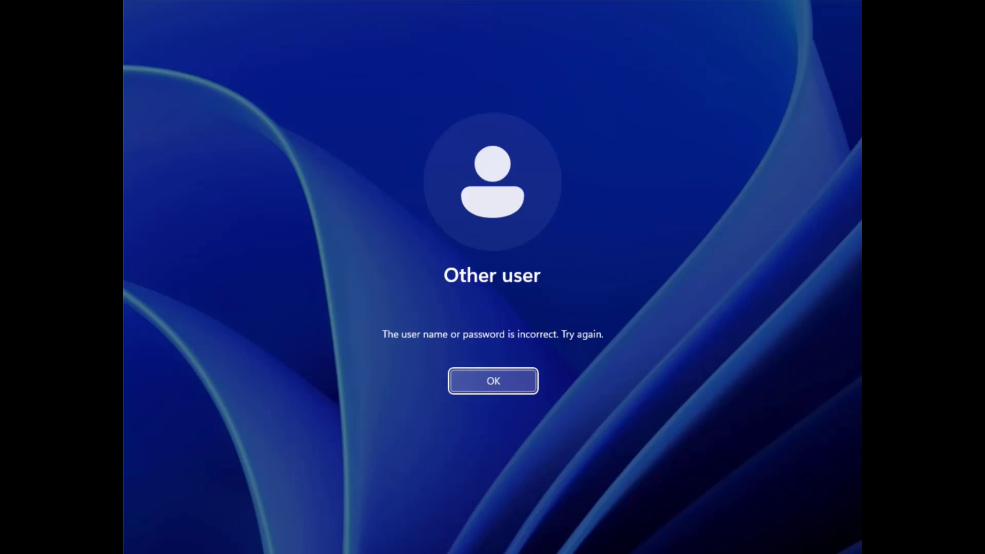
key(Return)
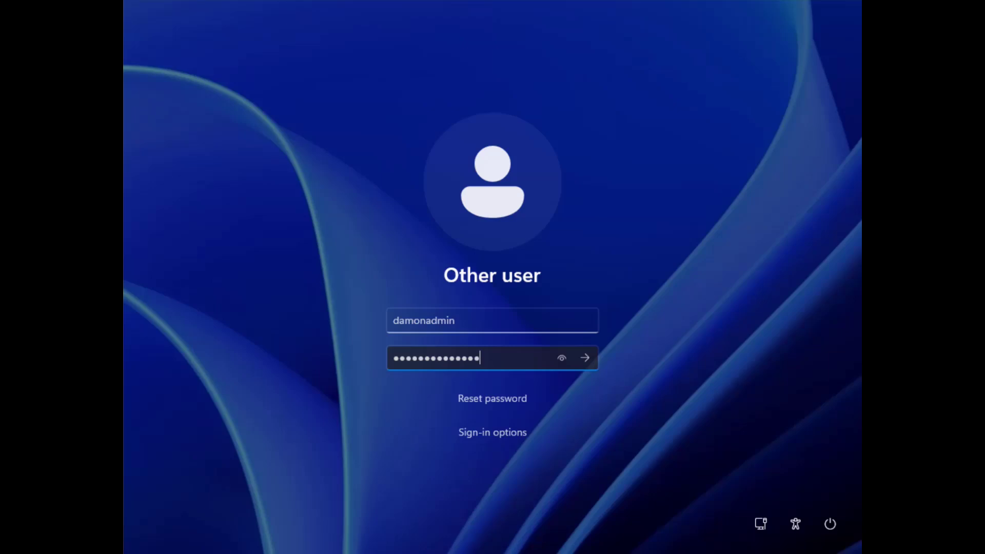
key(Return)
key(Return)
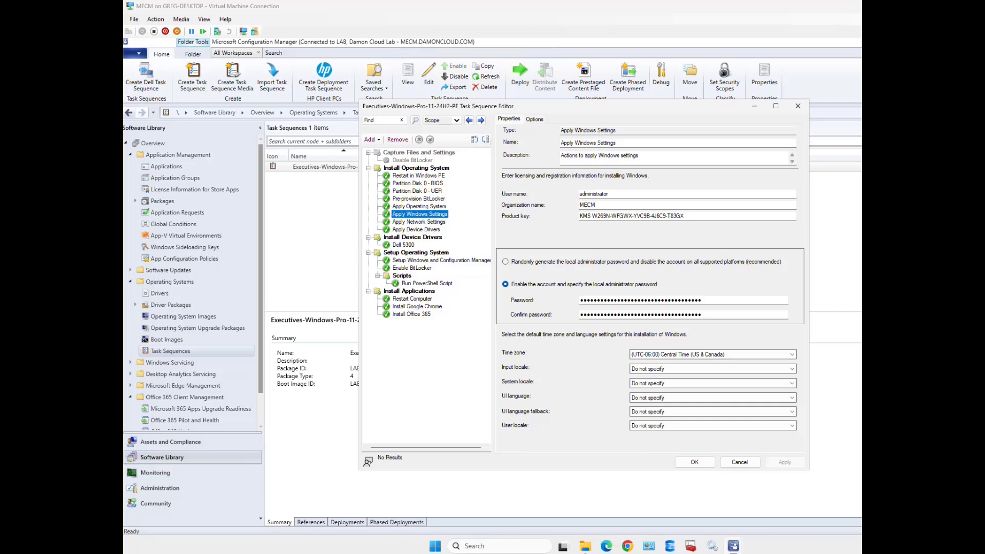
Review Apply Windows Settings' Options and Properties, then view Apply Network Settings' DAMONCLOUD.COM domain join settings
click(534, 119)
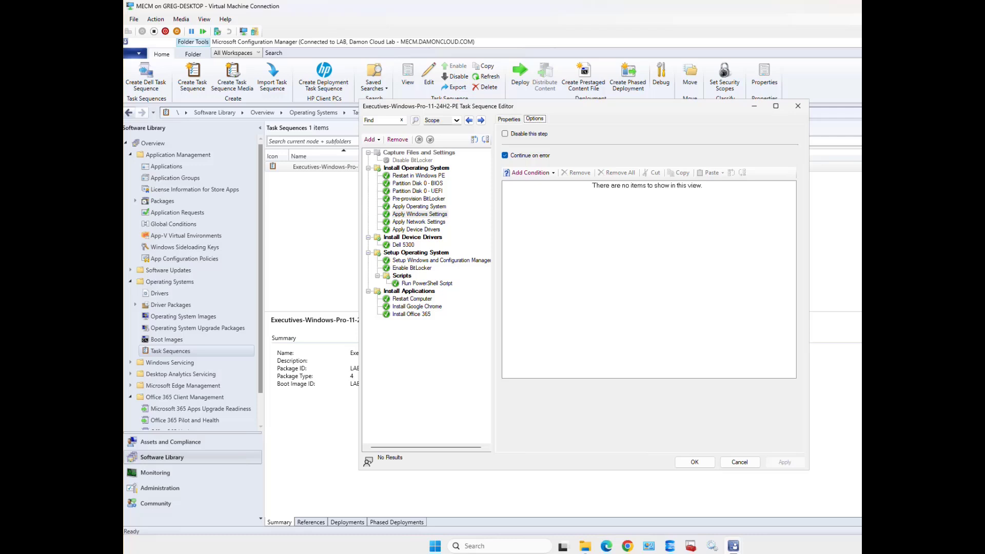
click(509, 119)
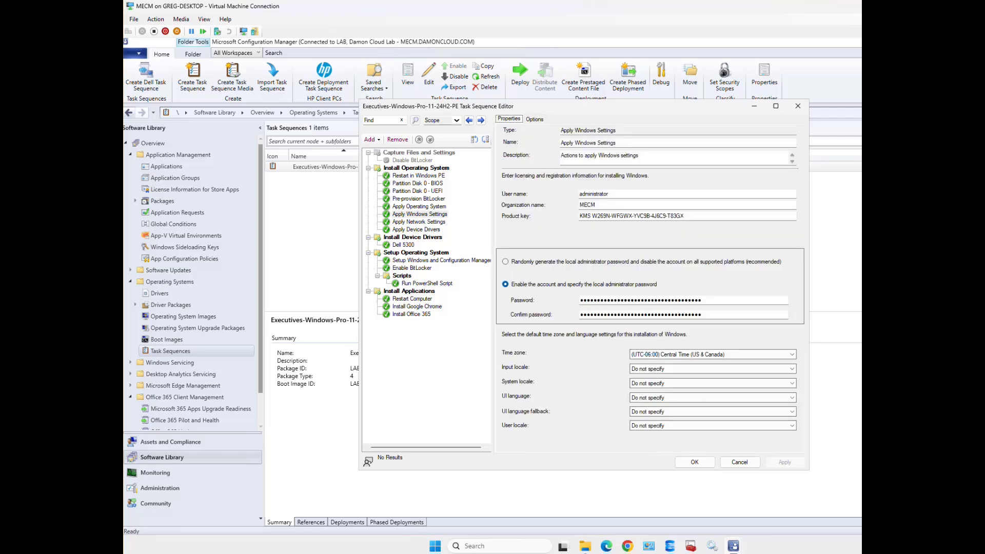
click(534, 119)
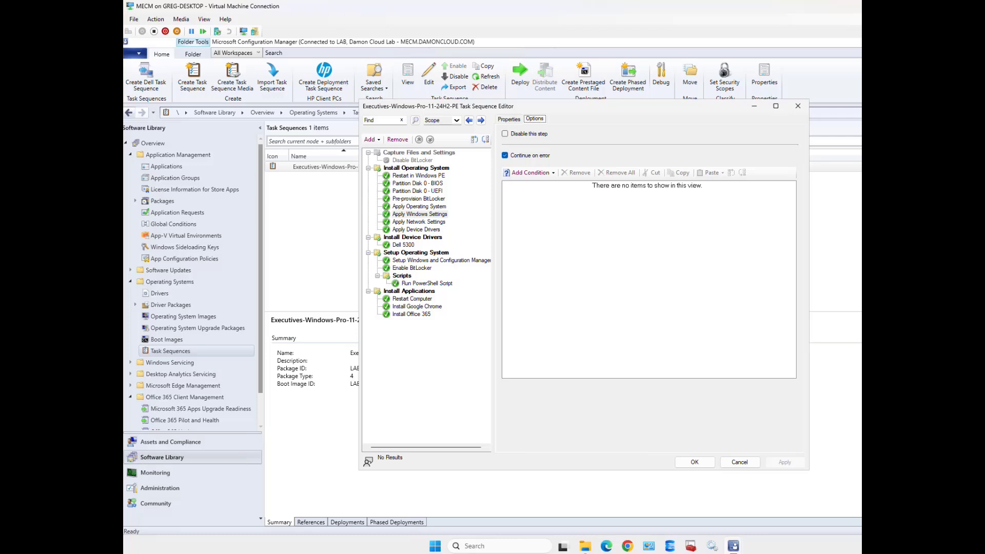
click(509, 119)
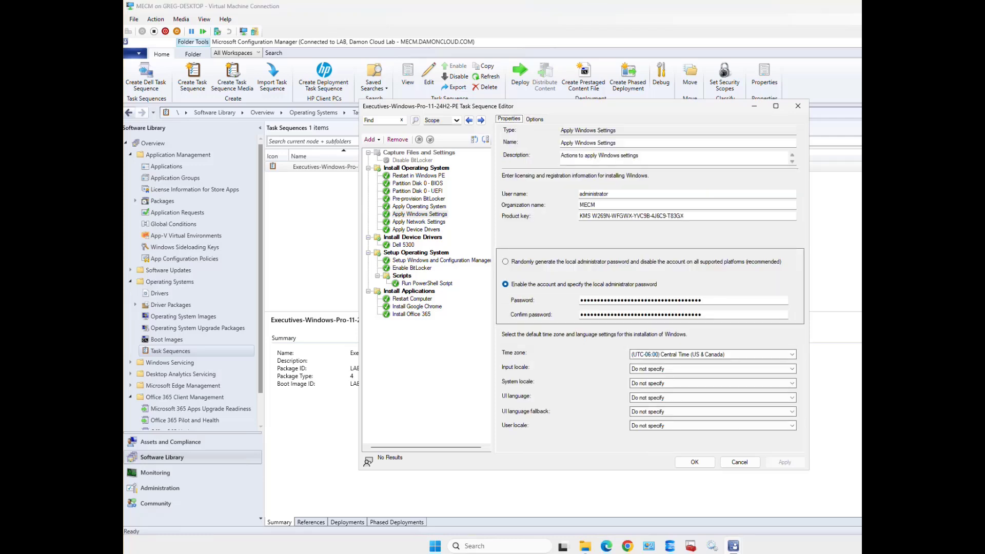
click(418, 222)
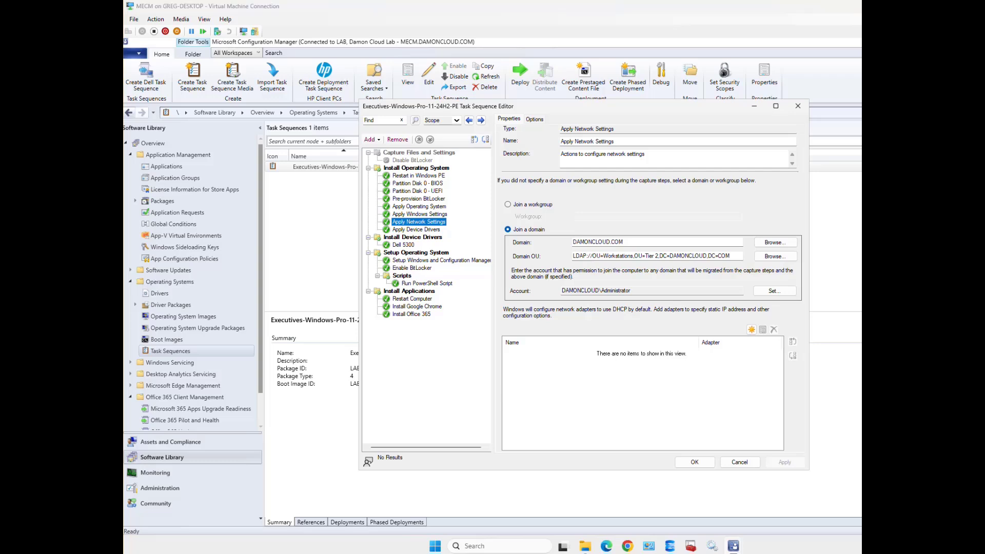
Reselect Apply Windows Settings and rerun Executives-Windows-Pro-11-24H2-PE to apply the Windows 11 Pro image
click(420, 214)
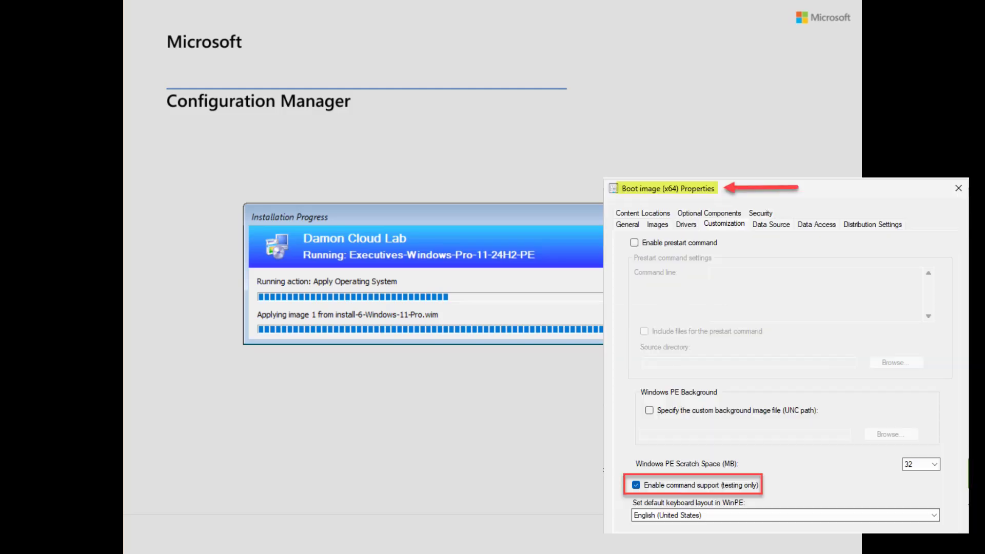
Open the WinPE command prompt with F8, wait for deployment to finish, and dismiss the lock screen
key(F8)
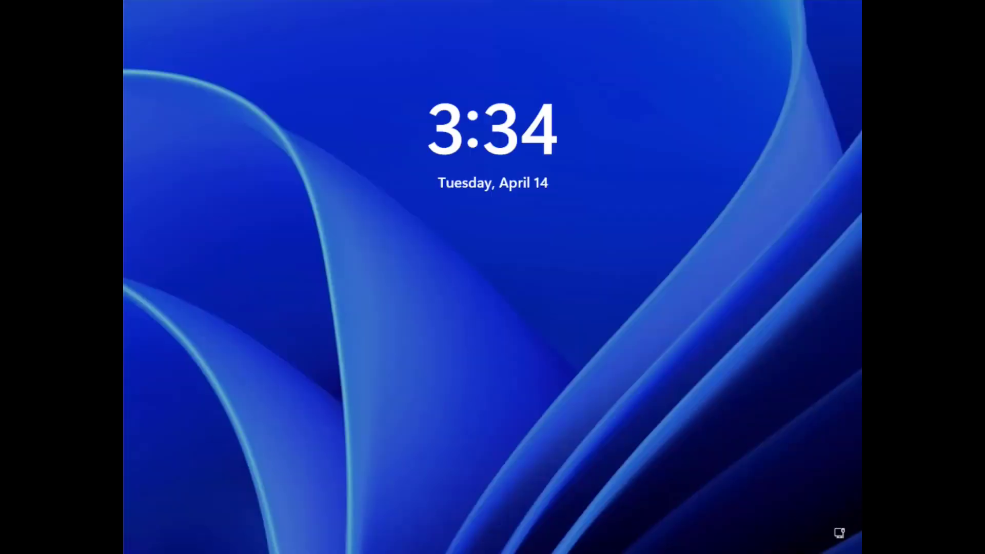
key(space)
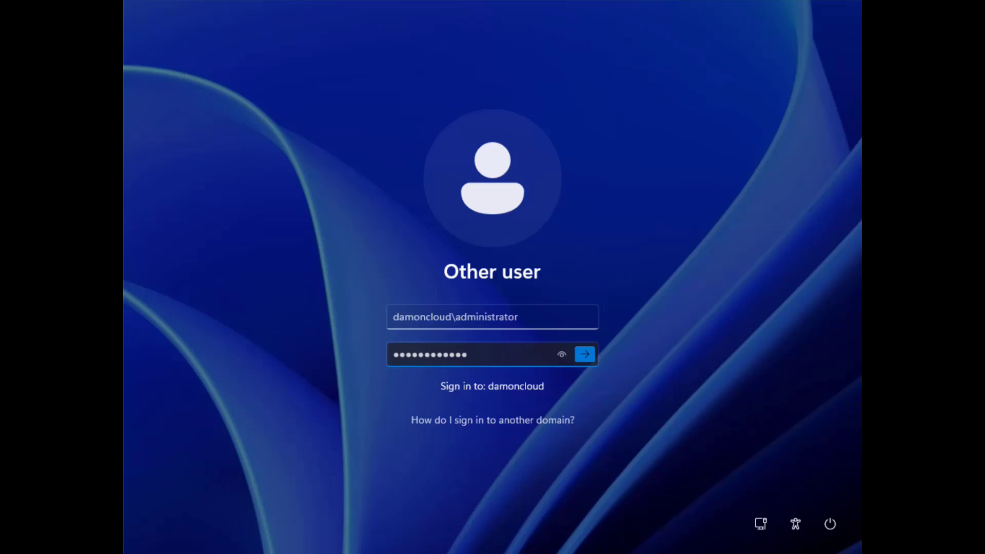
Sign in to the DAMONCLOUD domain as administrator to reach the desktop
key(Return)
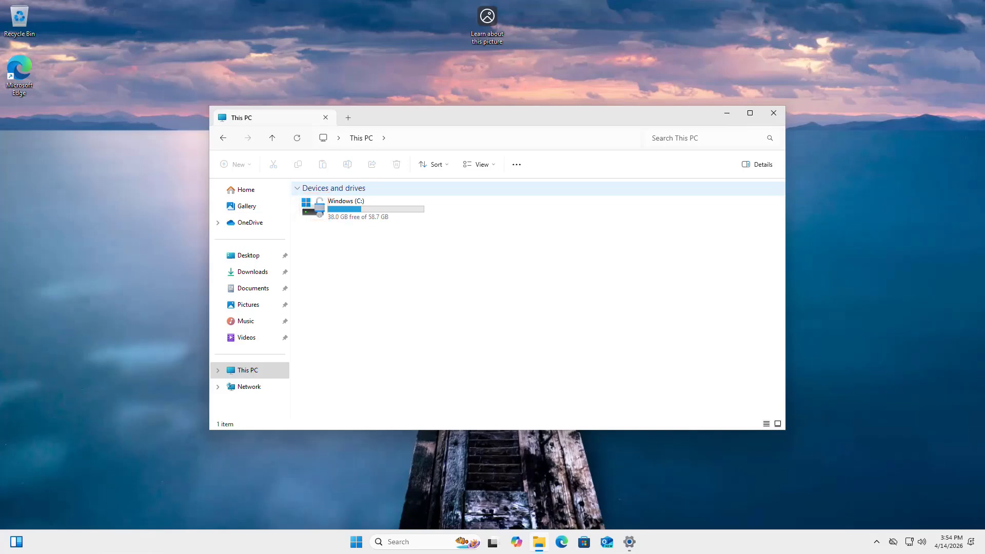
Confirm BitLocker is on for the Windows (C:) drive, close its windows, and restore the About page
right_click(319, 206)
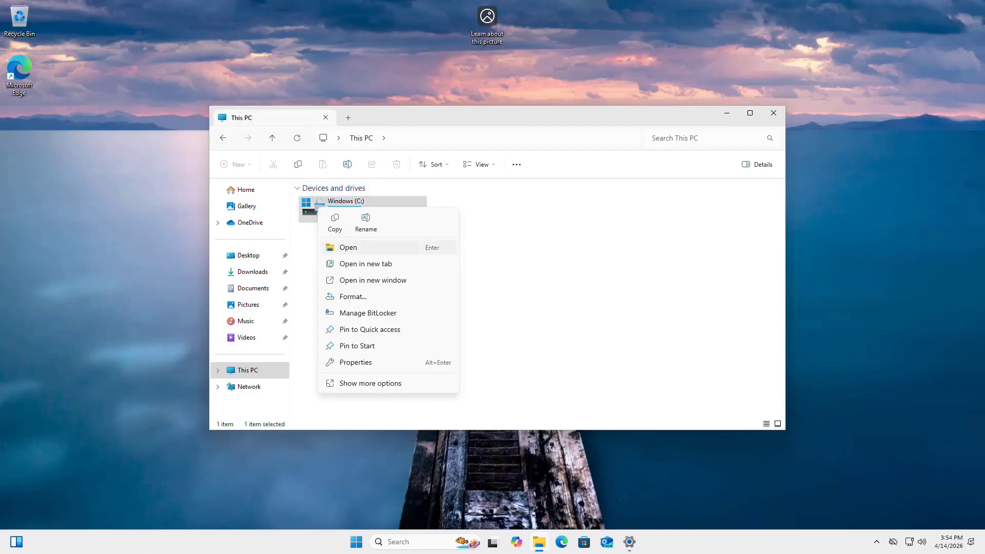
click(368, 313)
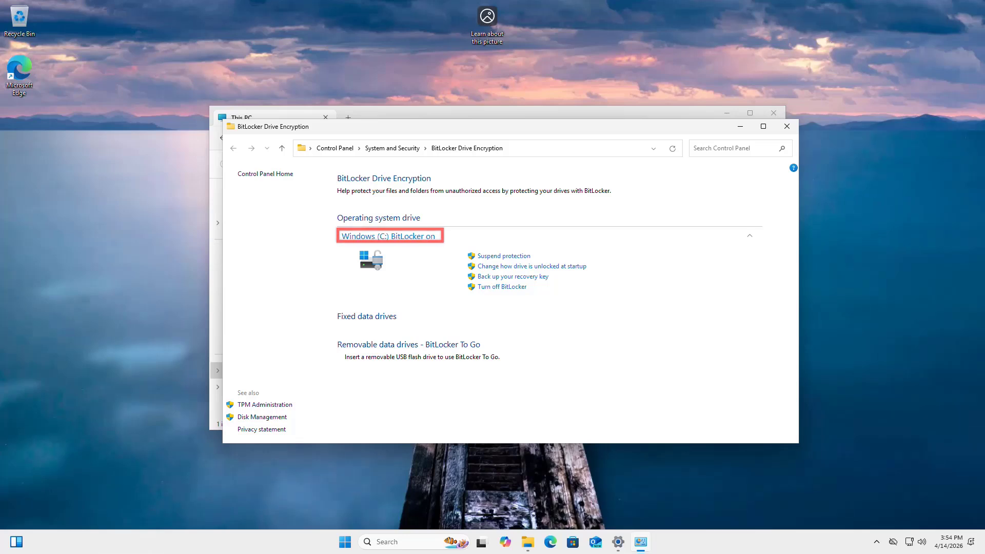
click(786, 126)
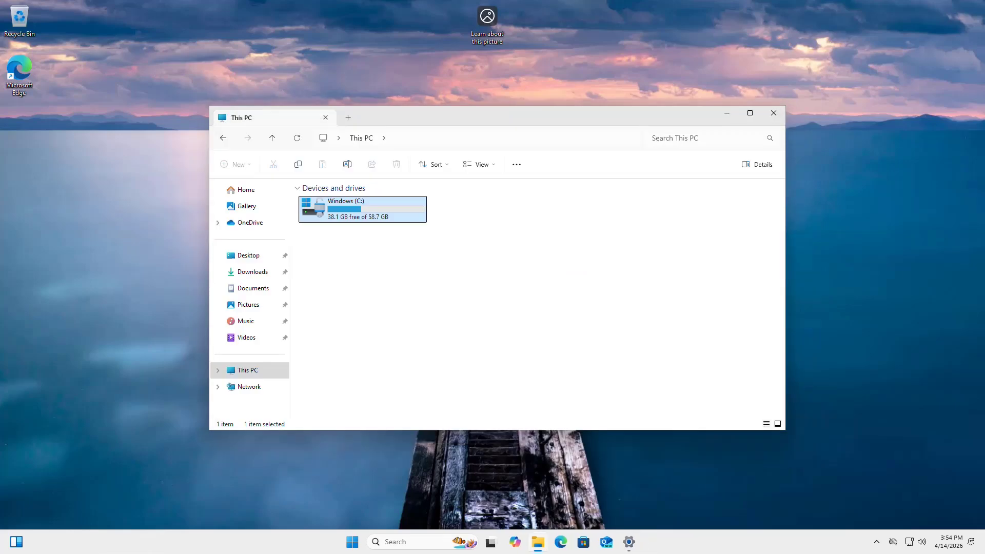
click(772, 113)
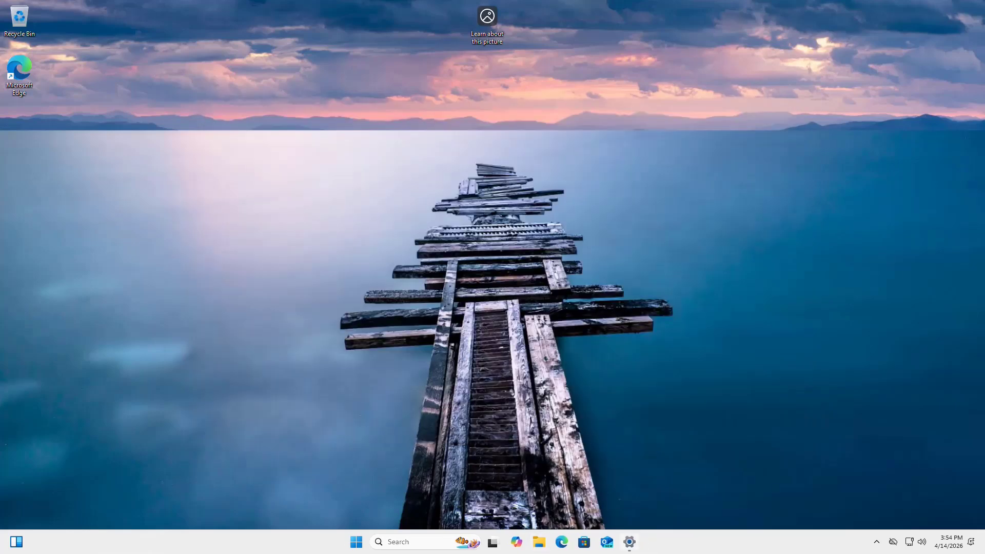
click(630, 541)
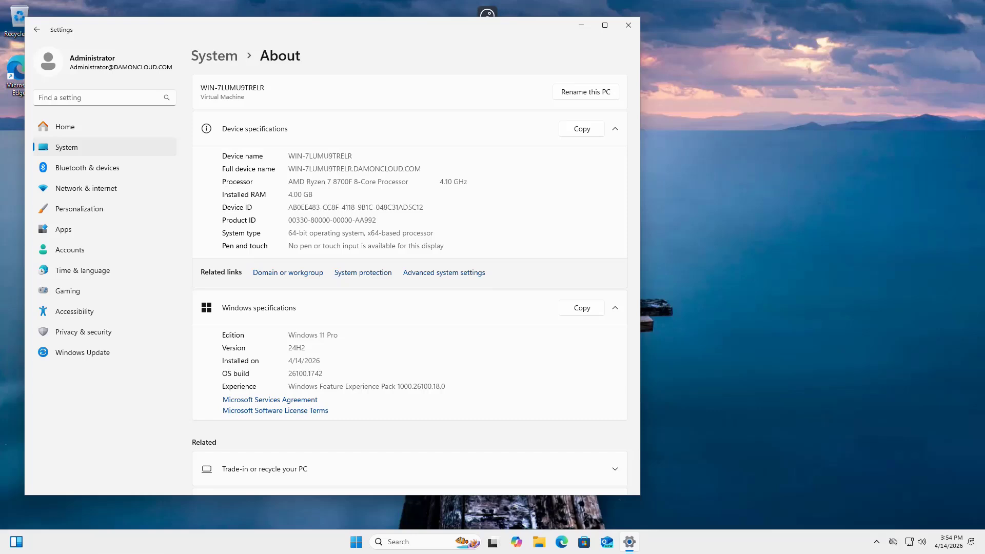
Check the computer name and domain properties for DAMONCLOUD.COM membership, then close them
click(288, 273)
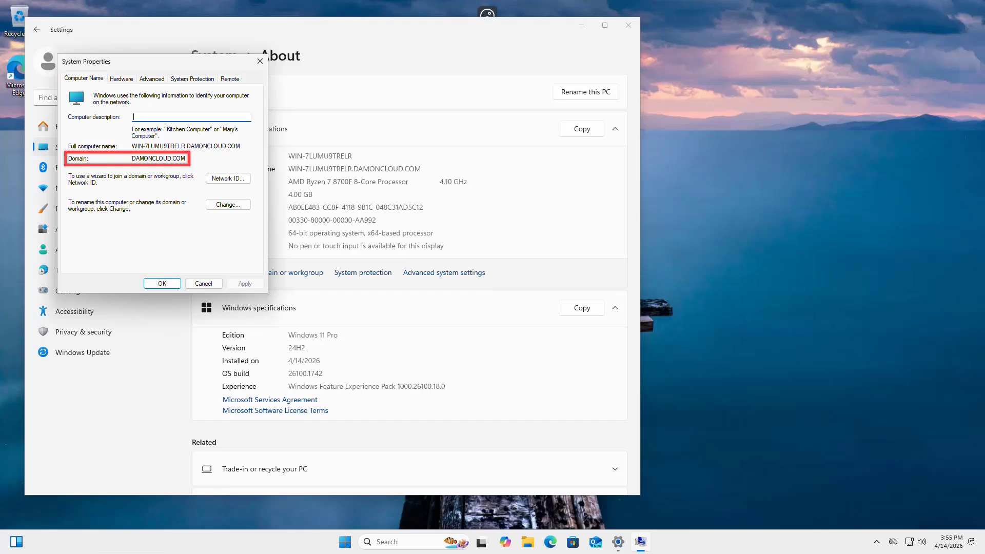
click(203, 284)
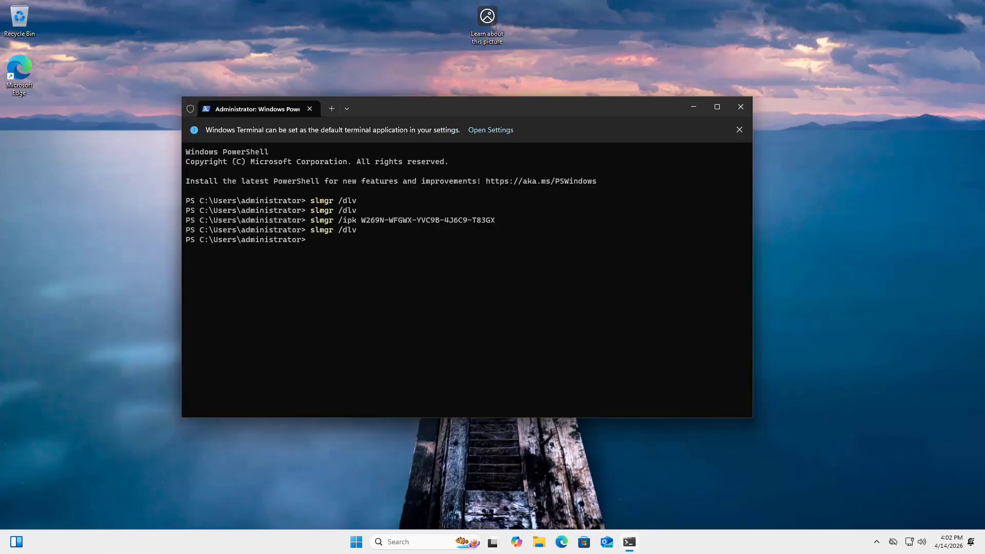
Browse the Start menu's full All apps list, then dismiss it back to the terminal
key(super)
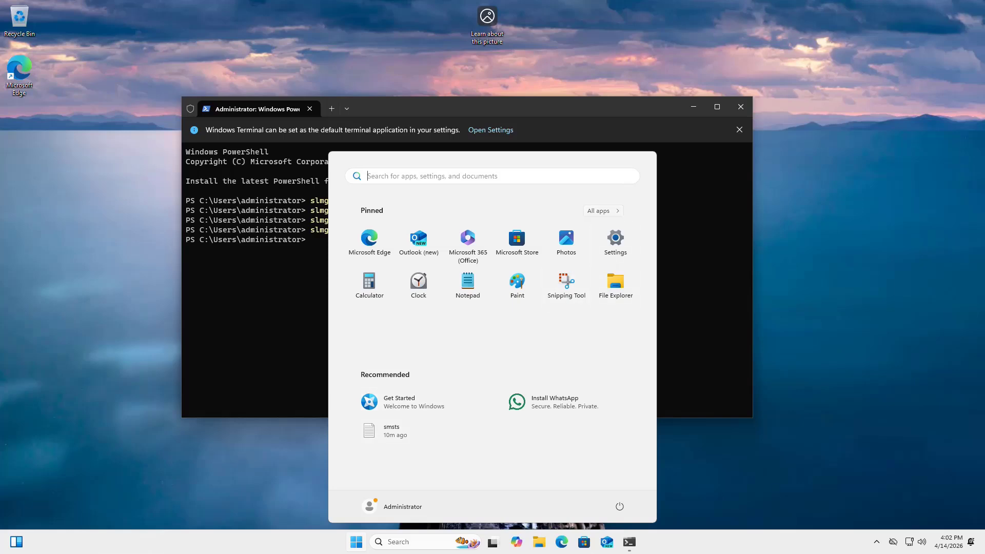
click(602, 210)
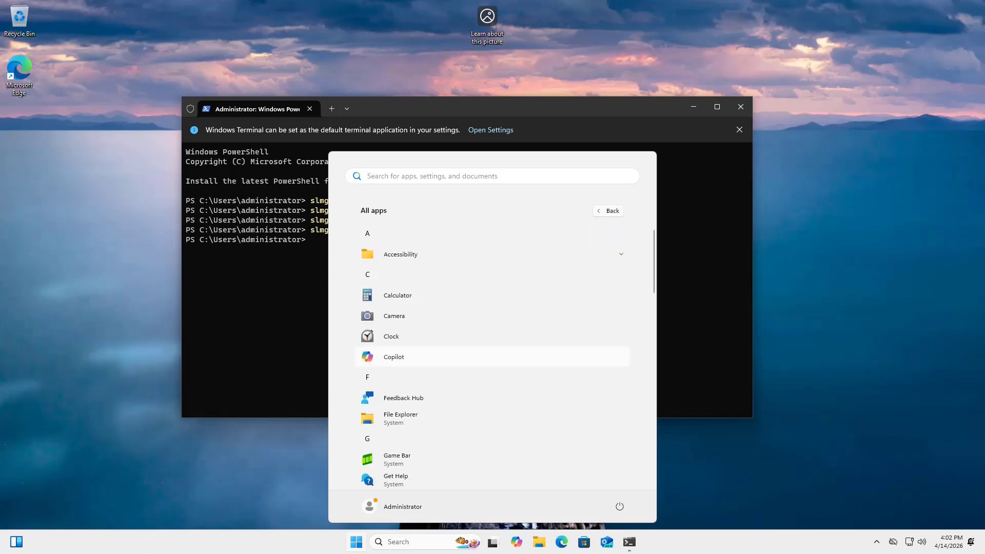
scroll(492, 338, down, 4)
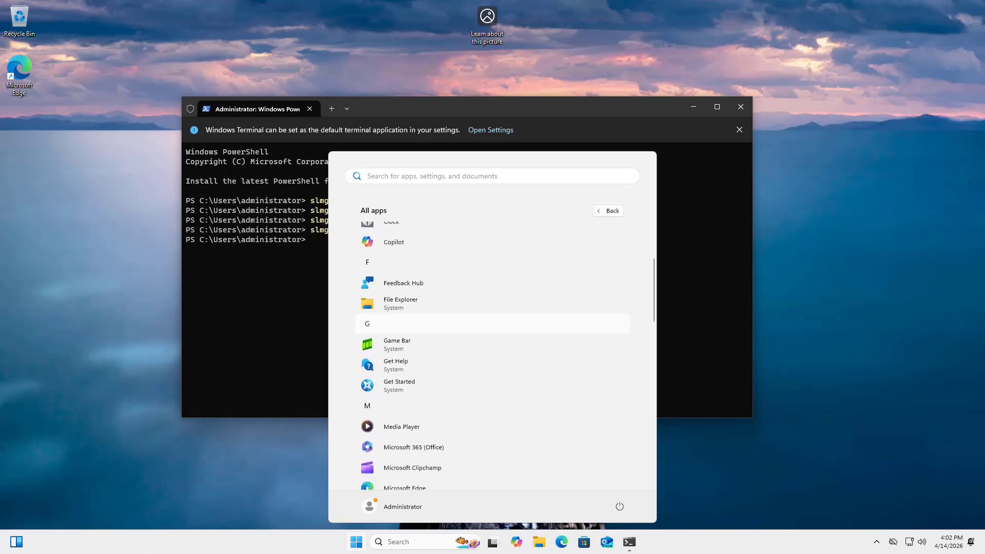
scroll(492, 359, down, 3)
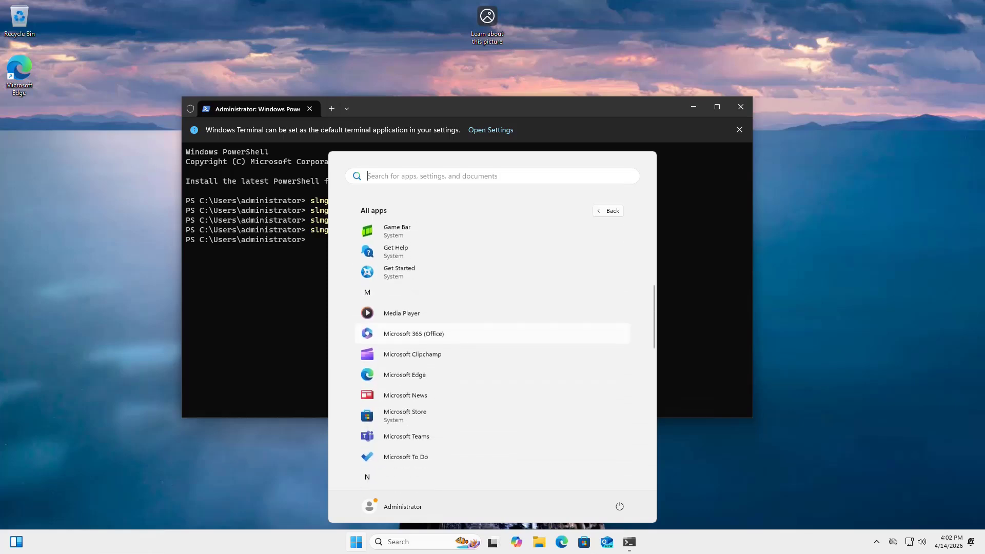
scroll(492, 344, down, 1)
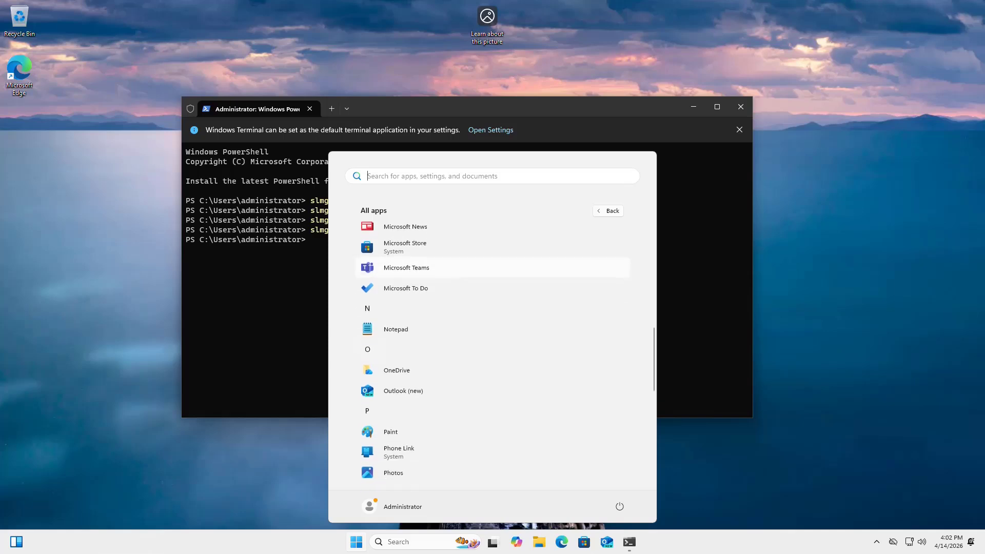
scroll(492, 344, up, 8)
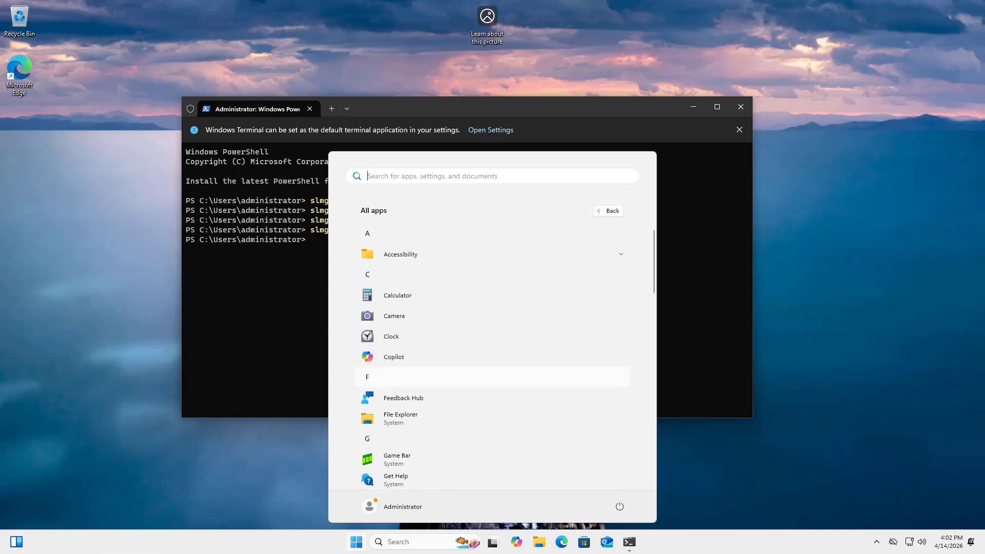
key(Escape)
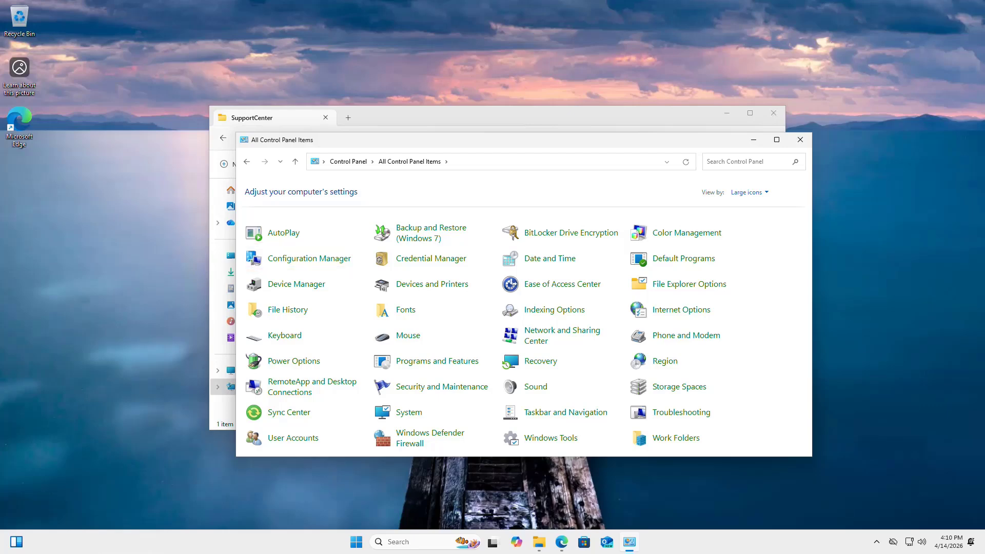
Review the Configuration Manager client's Site and Actions tabs, then close its properties and Control Panel
click(309, 258)
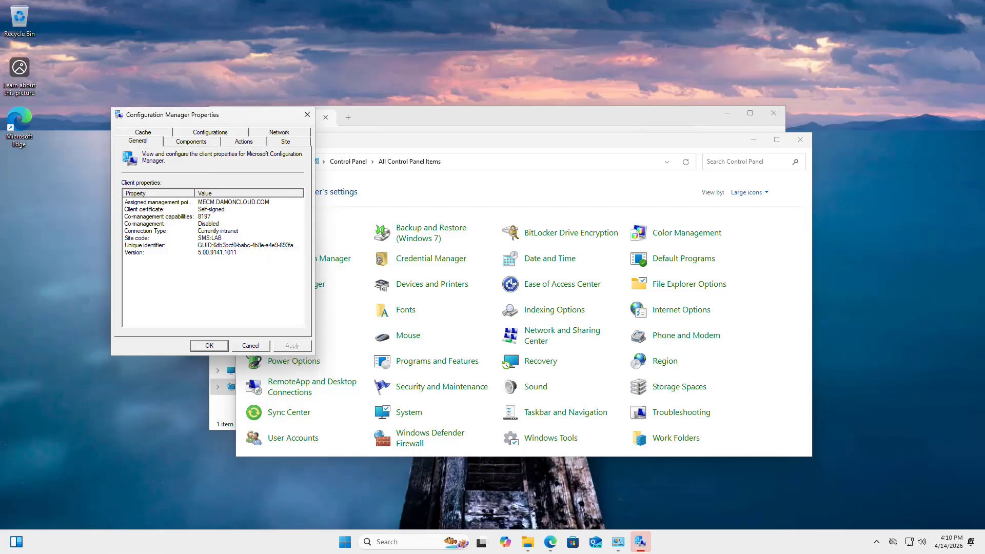
click(285, 141)
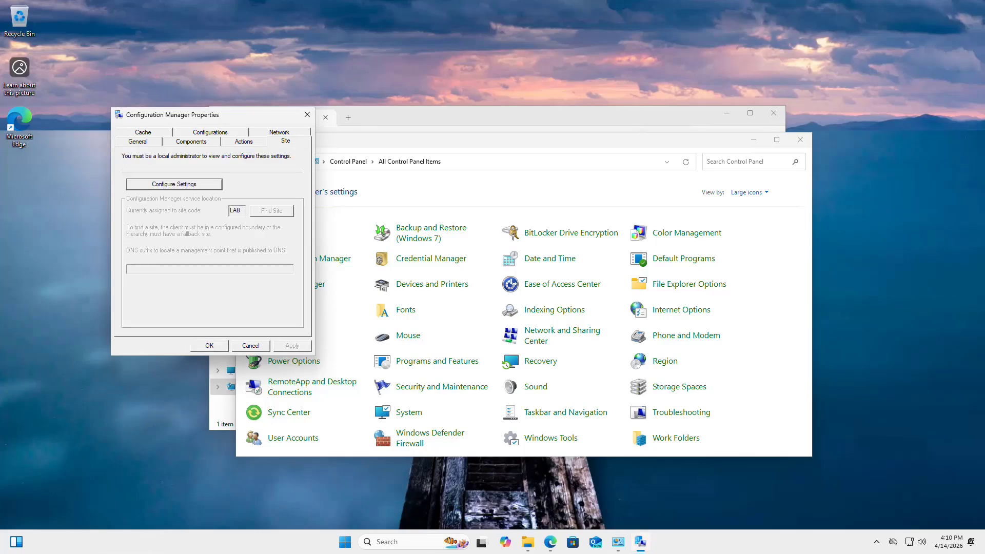
click(244, 142)
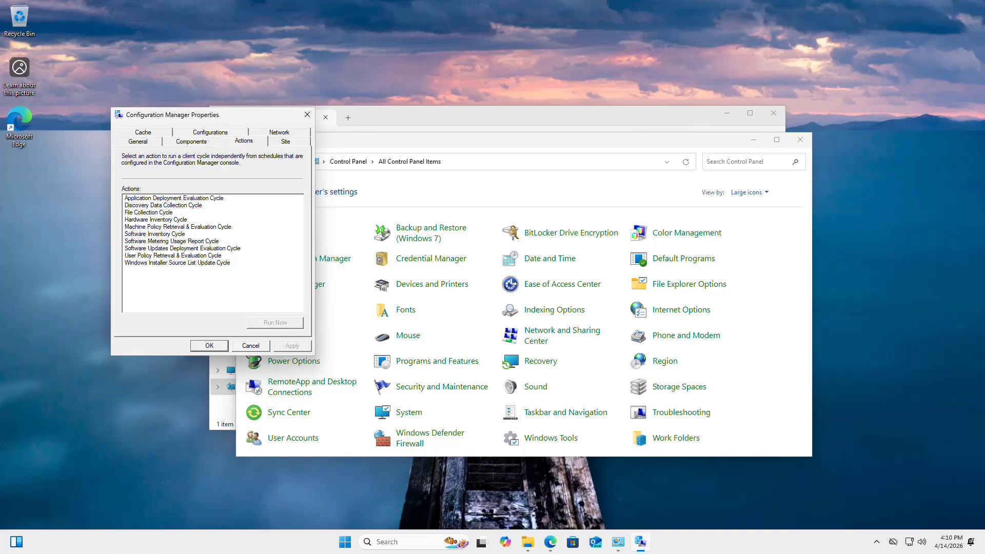
click(251, 345)
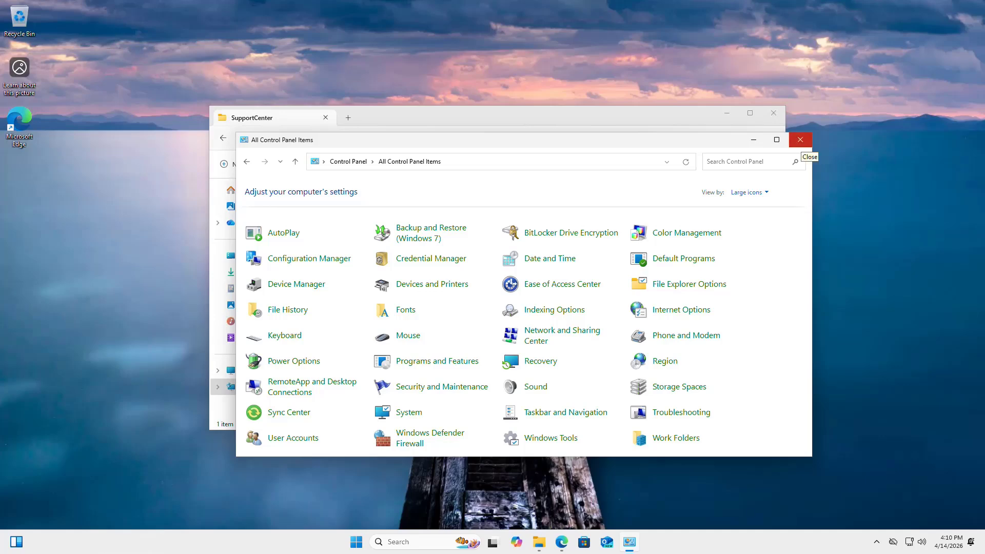
click(799, 139)
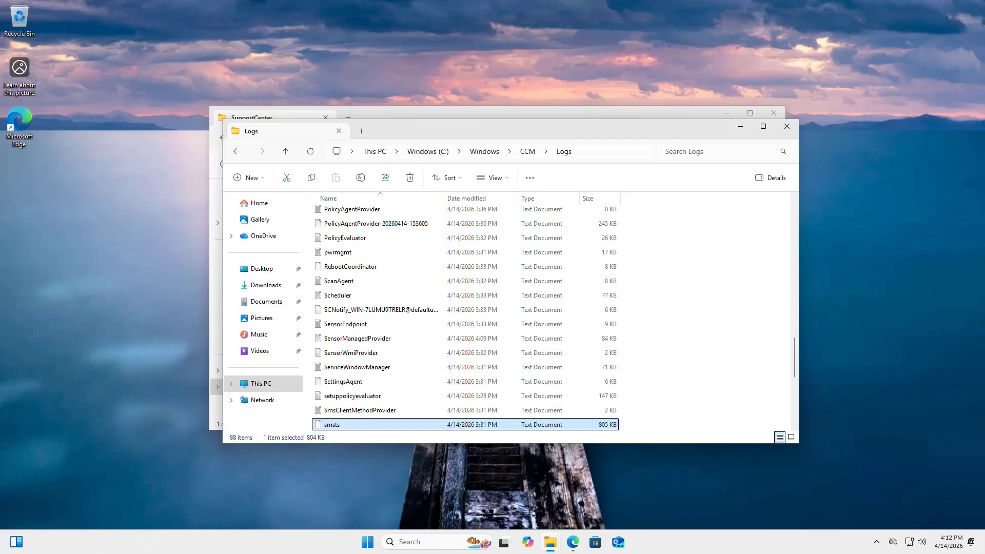
Open the smsts log in Notepad, scroll through its task sequence entries, then close it
key(F2)
key(Escape)
key(Return)
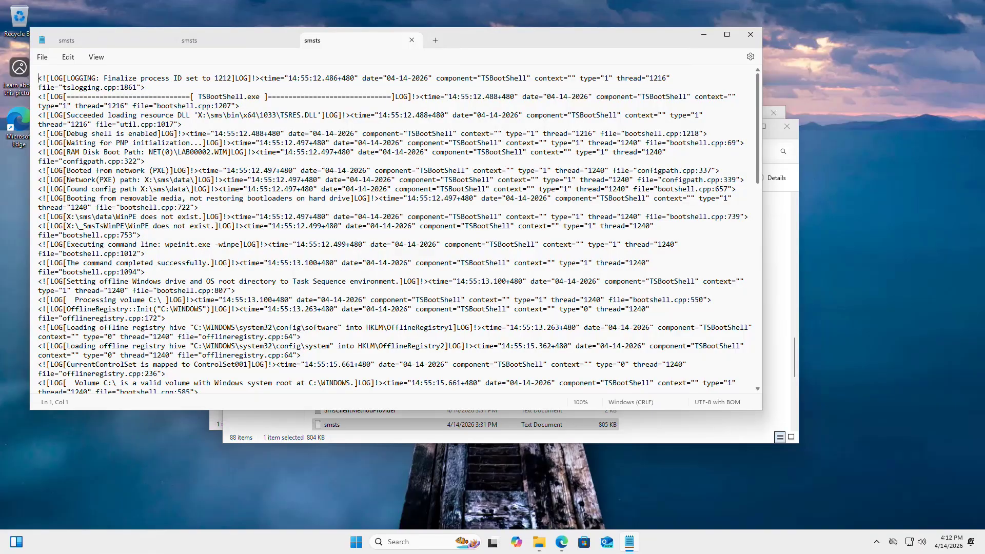
scroll(390, 230, down, 20)
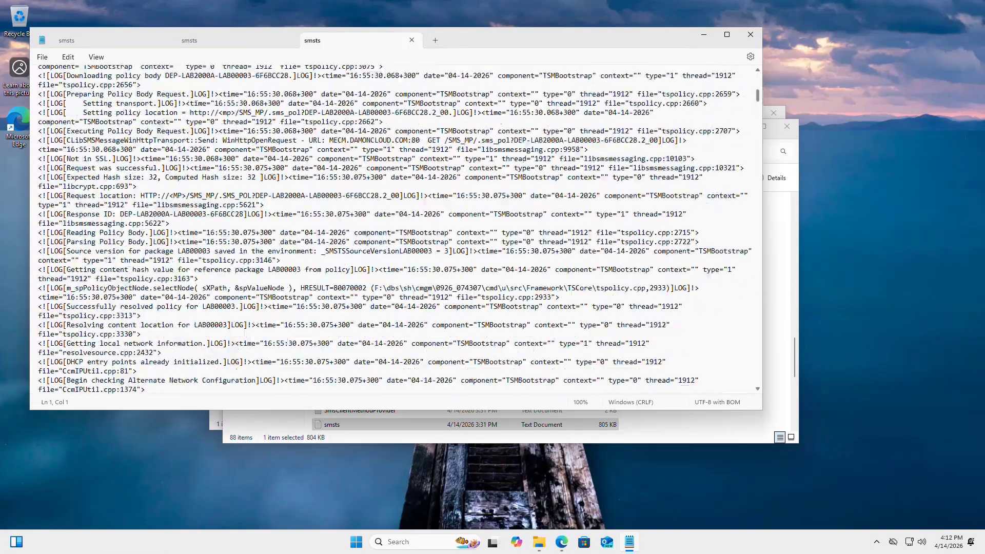
scroll(390, 231, down, 10)
click(750, 35)
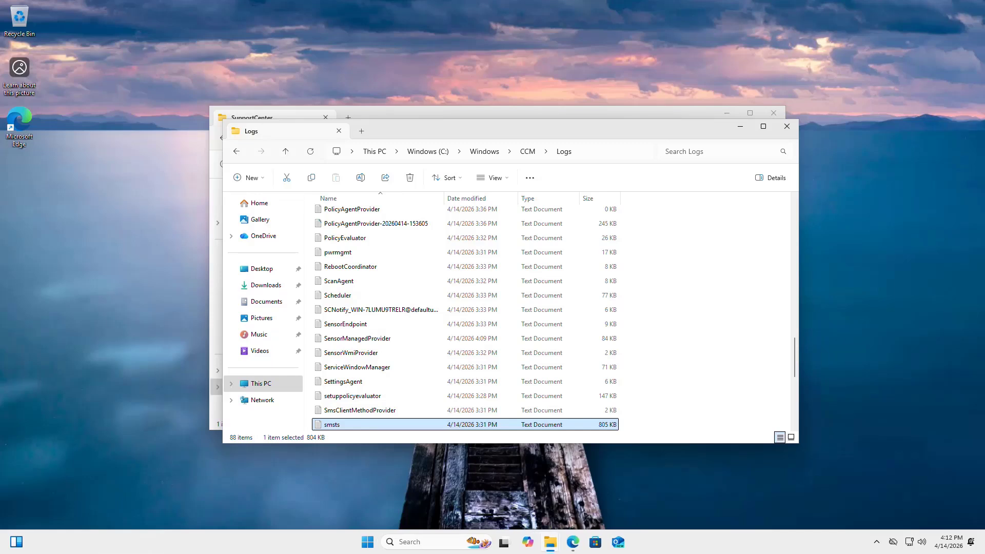
Bring the SupportCenter window forward, inspect its \\mecm\SMS_LAB\tools\SupportCenter path, and open Start
drag(641, 129, 716, 187)
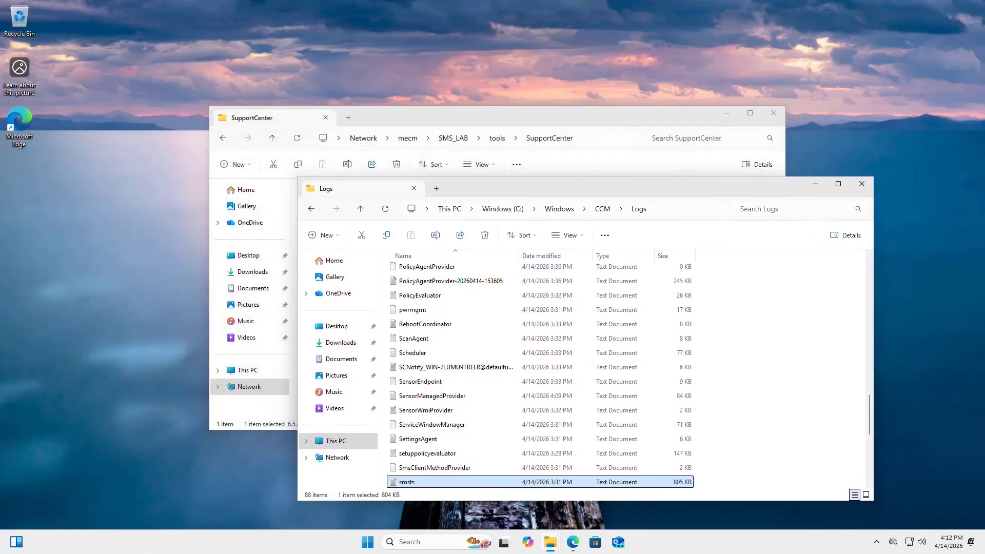
click(651, 117)
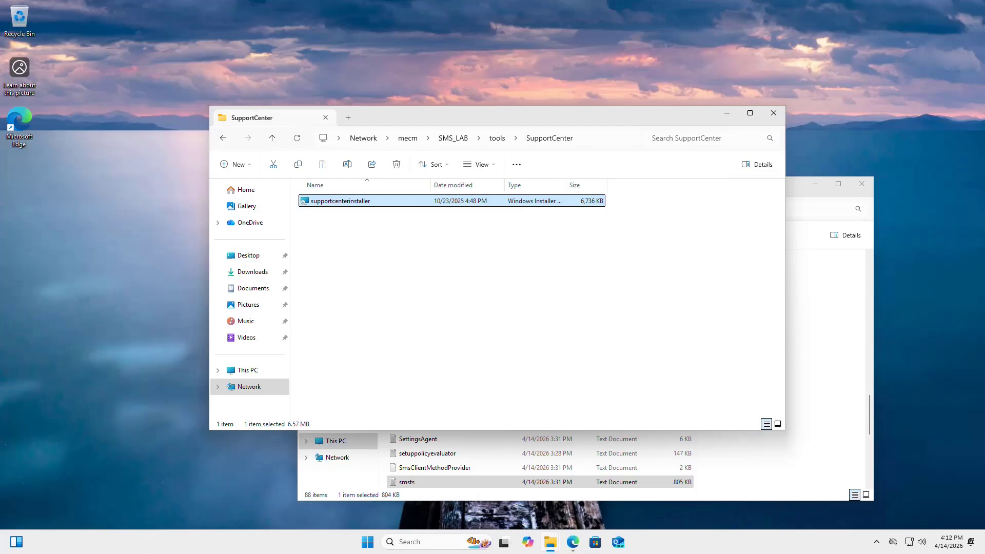
key(ctrl+l)
key(End)
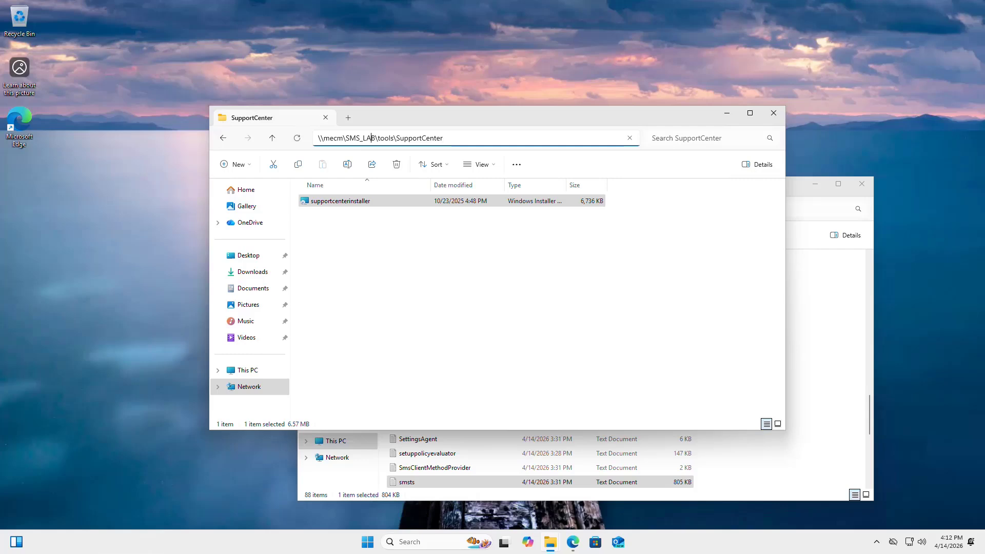
drag(370, 137, 345, 138)
click(444, 138)
drag(444, 138, 377, 138)
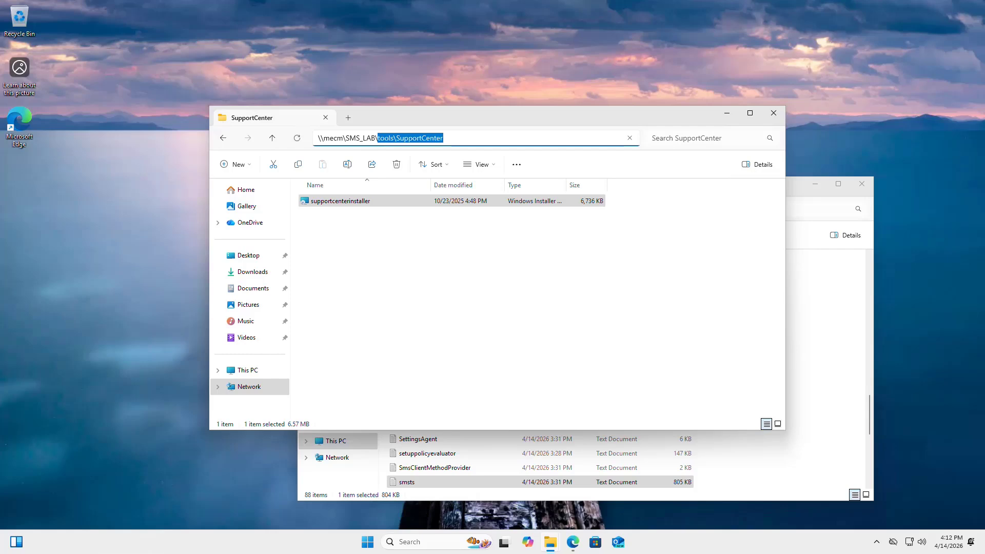
click(380, 267)
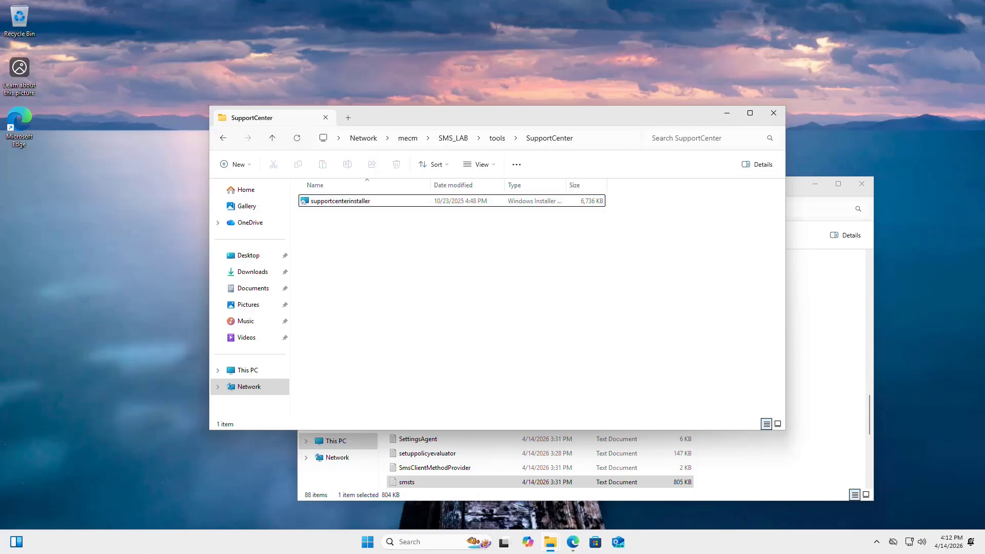
key(super)
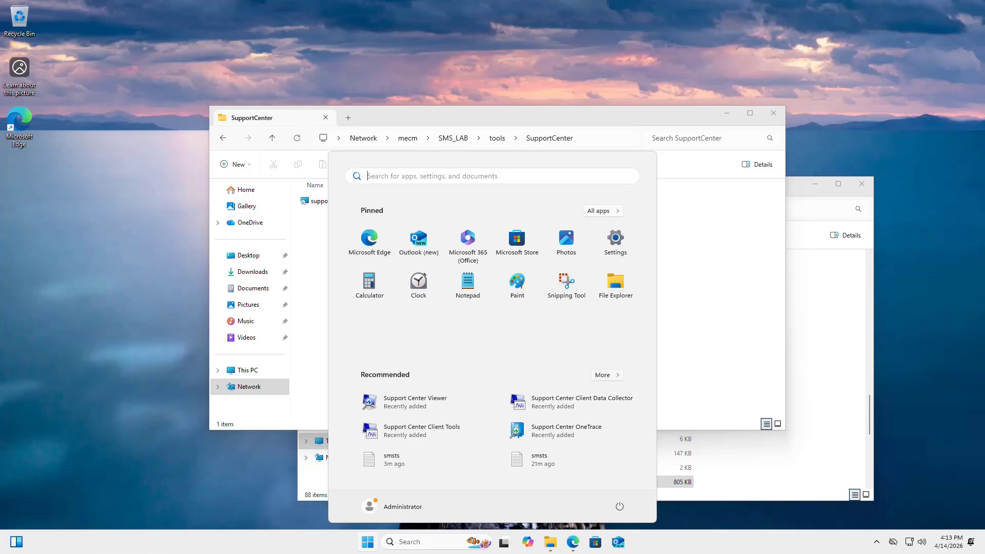
Expand the Recommended list and launch Support Center OneTrace
click(606, 374)
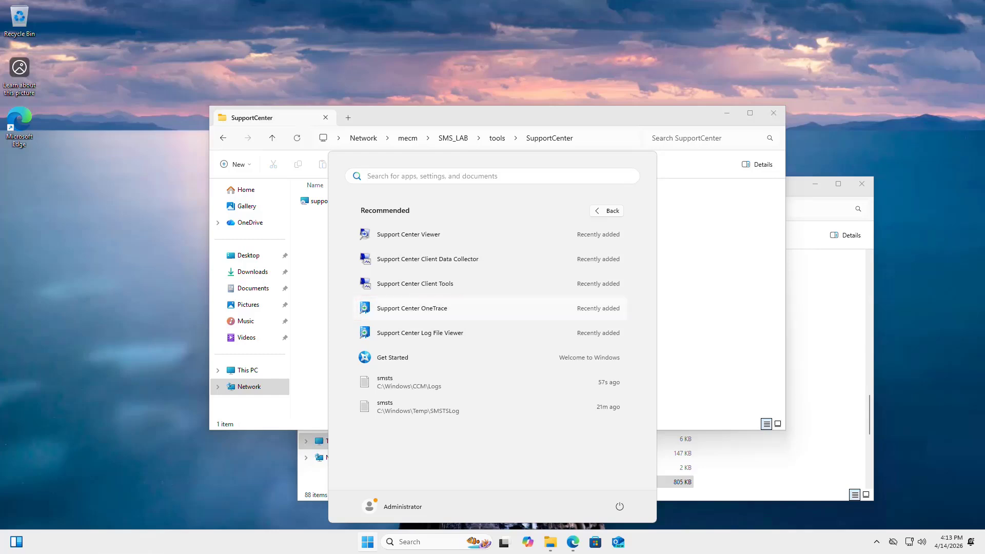
click(411, 309)
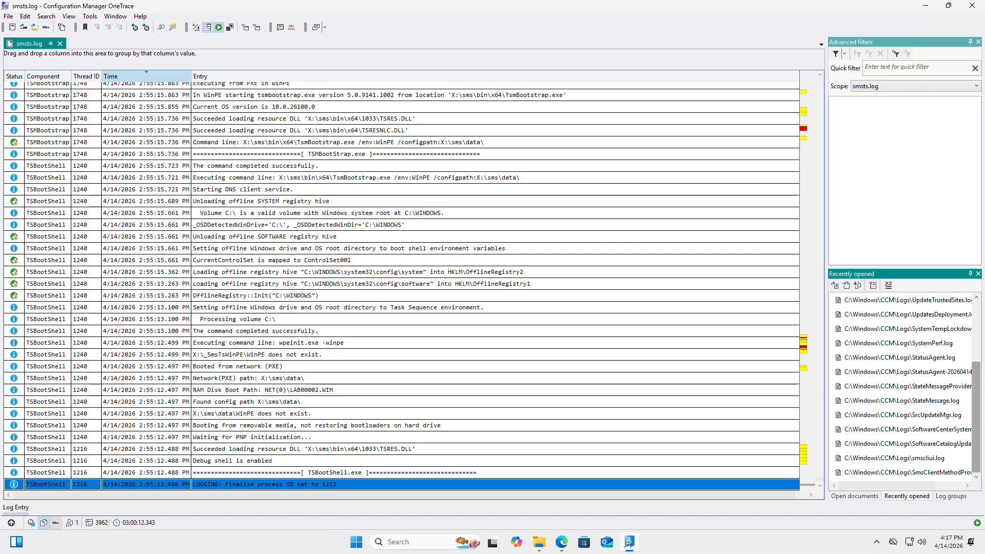
Scroll through smsts.log and select the 'Unloading offline SOFTWARE registry hive' entry
mouse_move(976, 417)
mouse_down()
mouse_move(976, 356)
mouse_move(976, 416)
mouse_up()
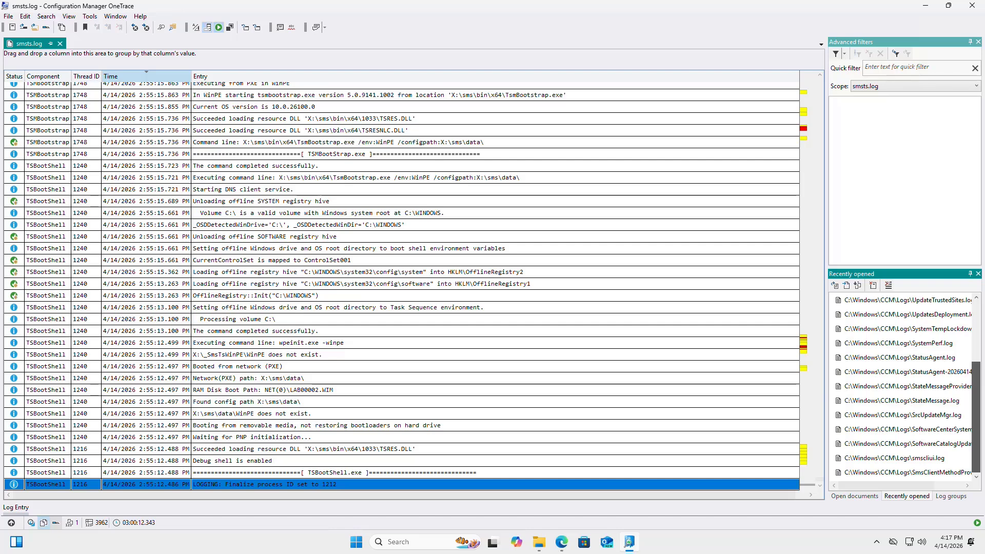
drag(976, 415, 976, 390)
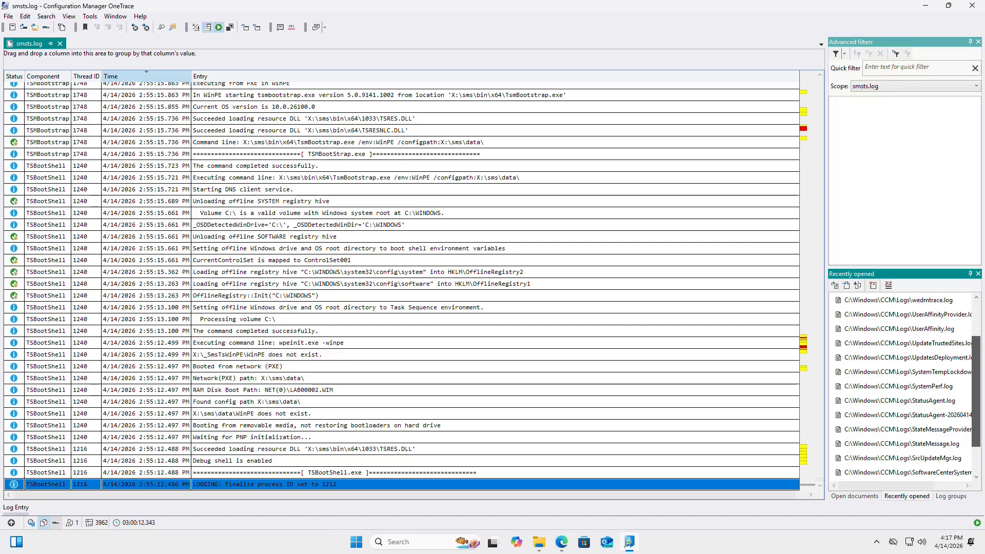
scroll(905, 387, up, 2)
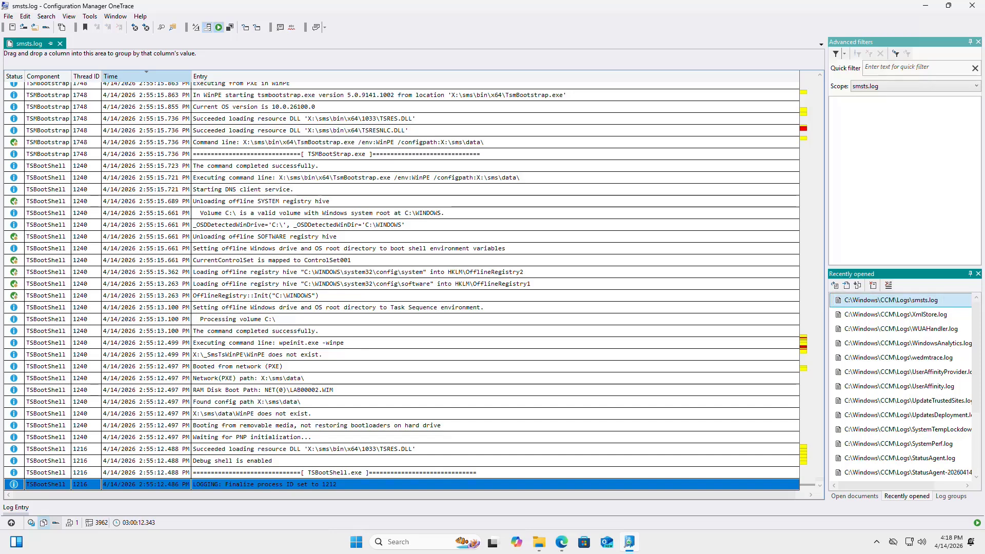
click(402, 237)
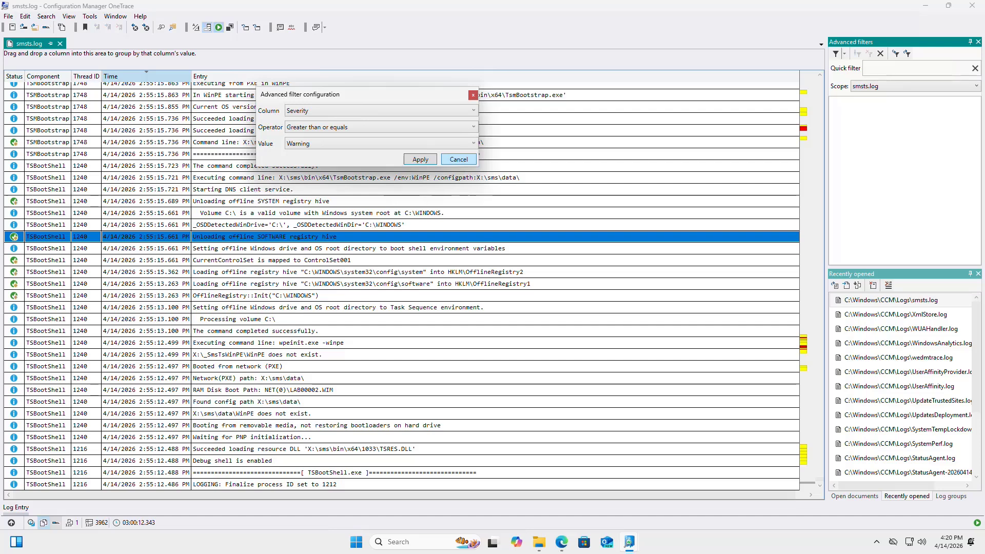
Set the filter's minimum severity to Error and apply it to smsts.log
click(381, 144)
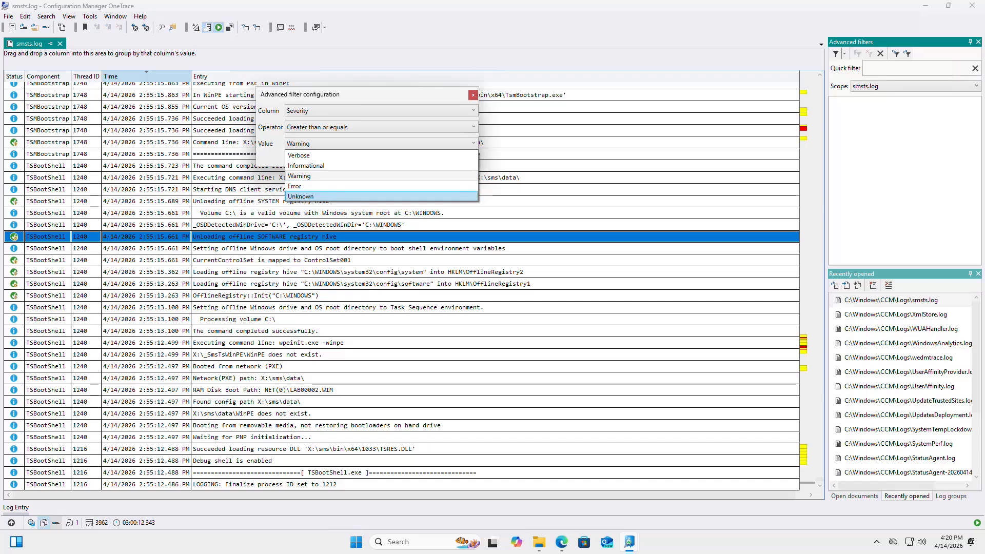
click(318, 186)
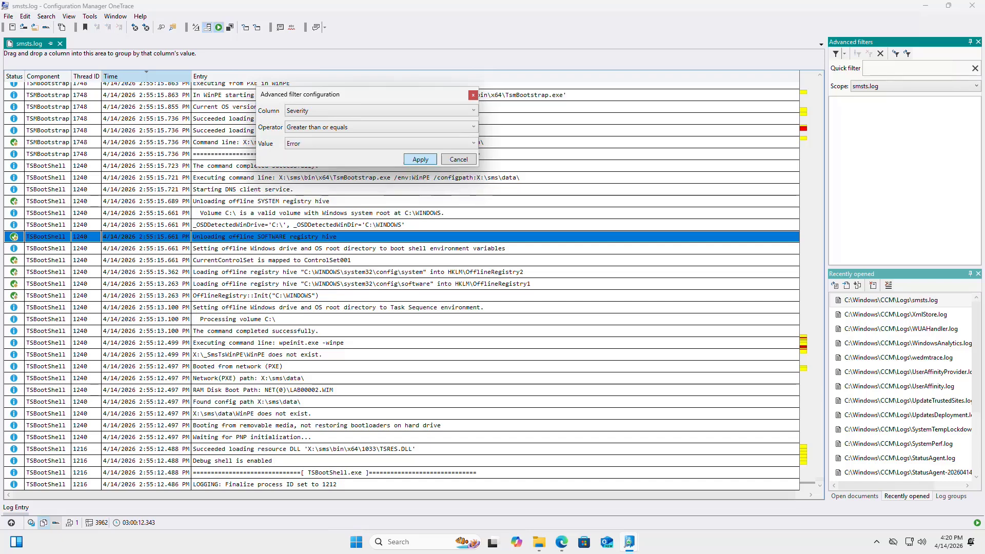
click(420, 159)
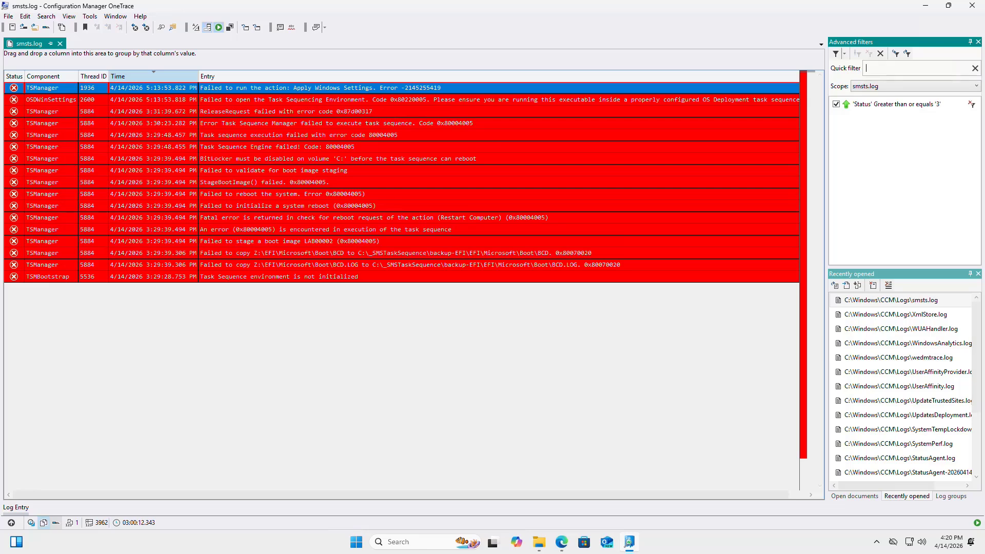
Copy the log text of the first error entry and switch to the Google page
click(320, 88)
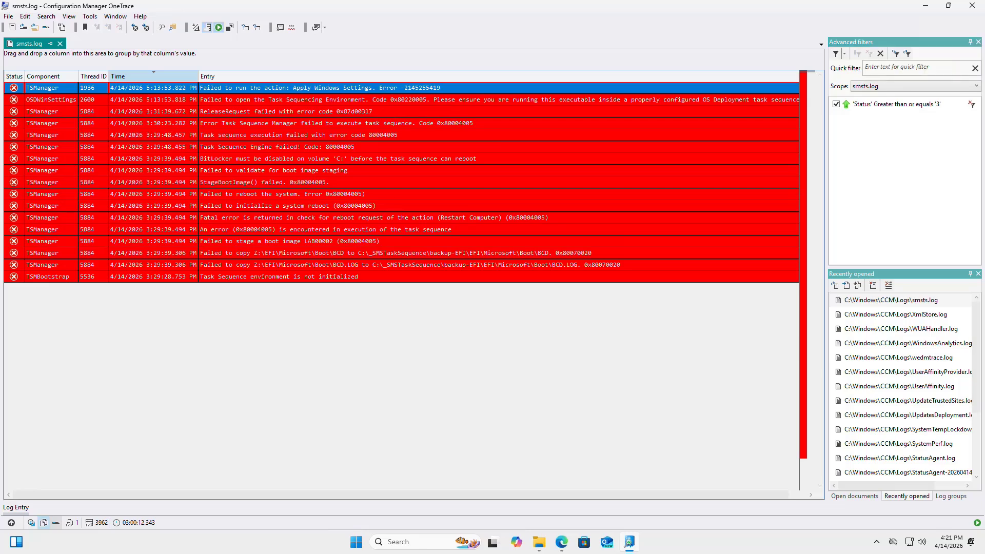
right_click(456, 89)
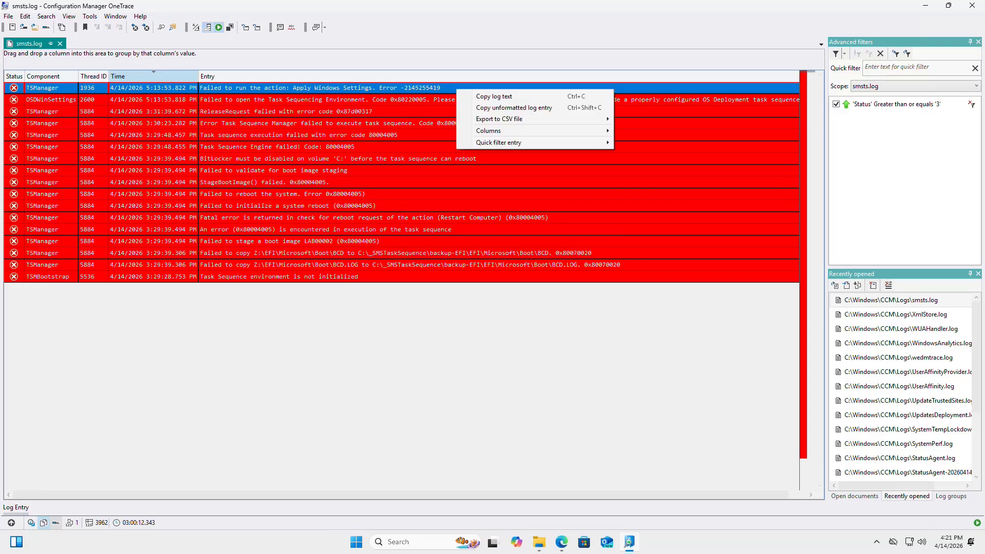
click(494, 97)
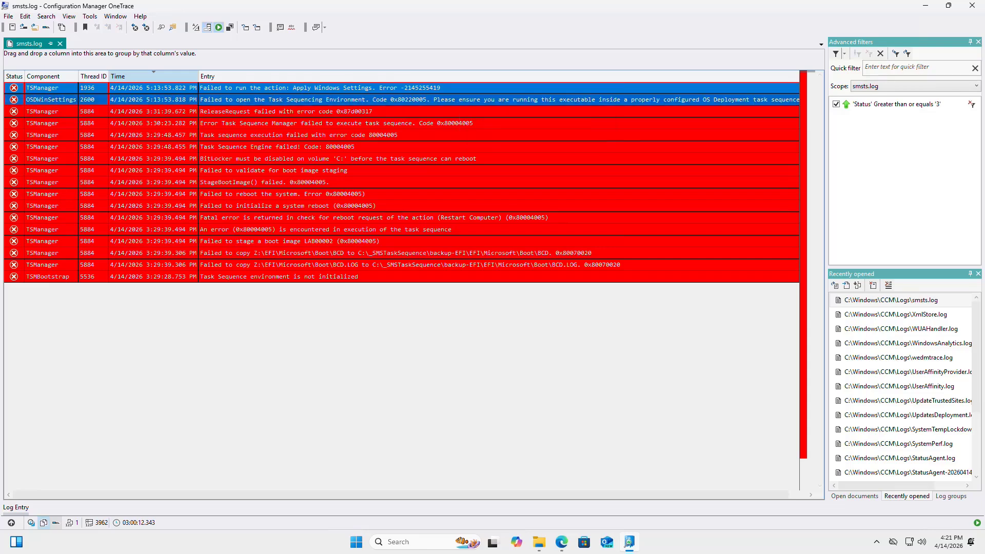
click(562, 542)
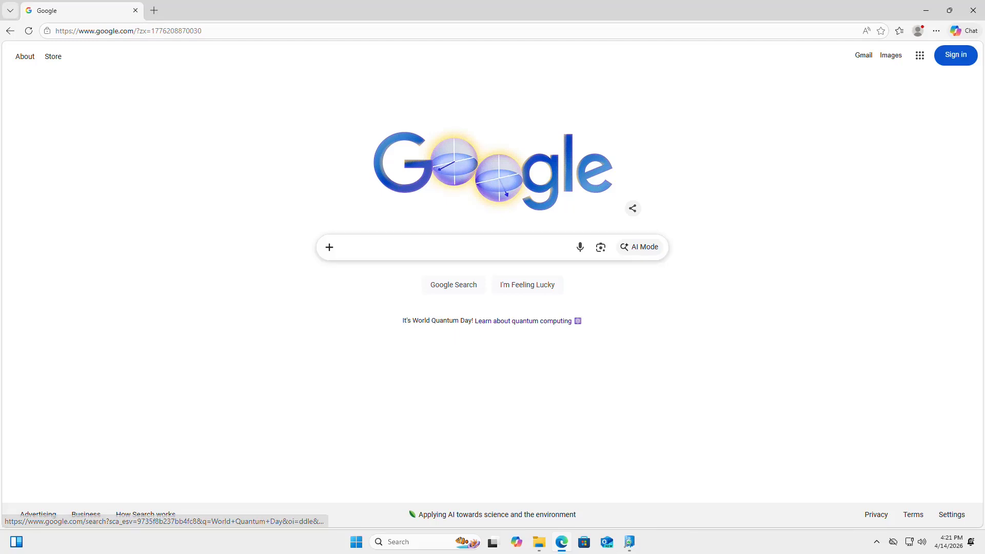
click(462, 247)
key(ctrl+v)
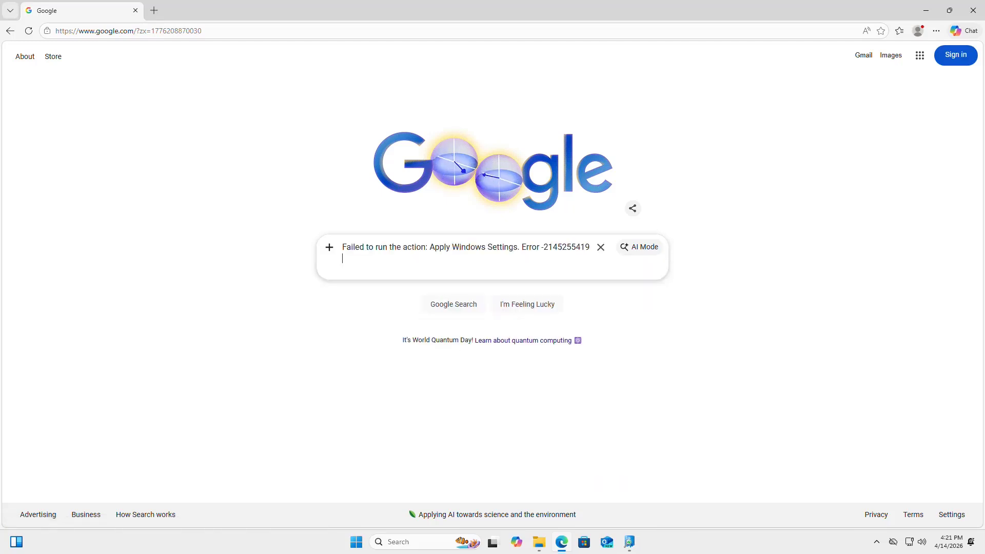
key(Return)
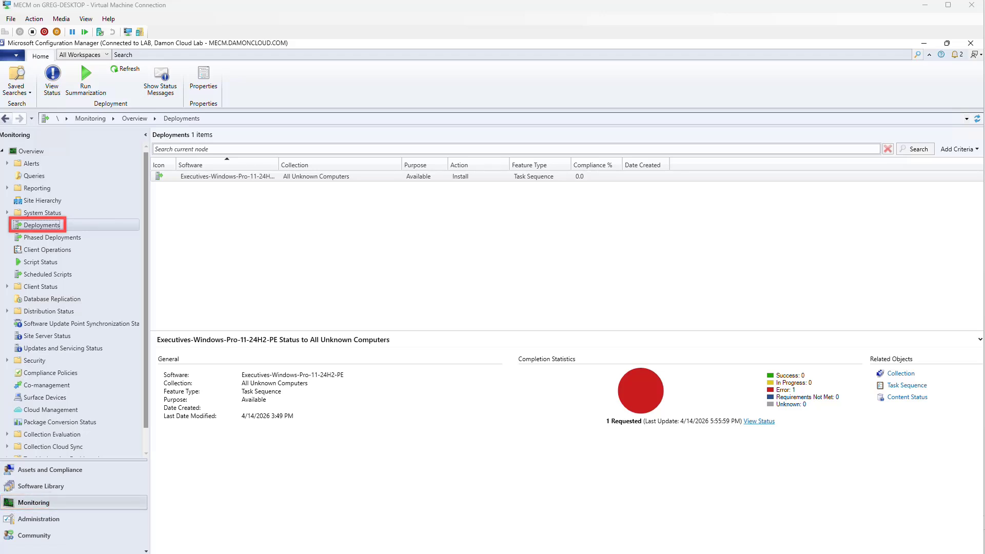
Widen the Software column and view the Executives-Windows-Pro-11-24H2-PE deployment's status
double_click(279, 165)
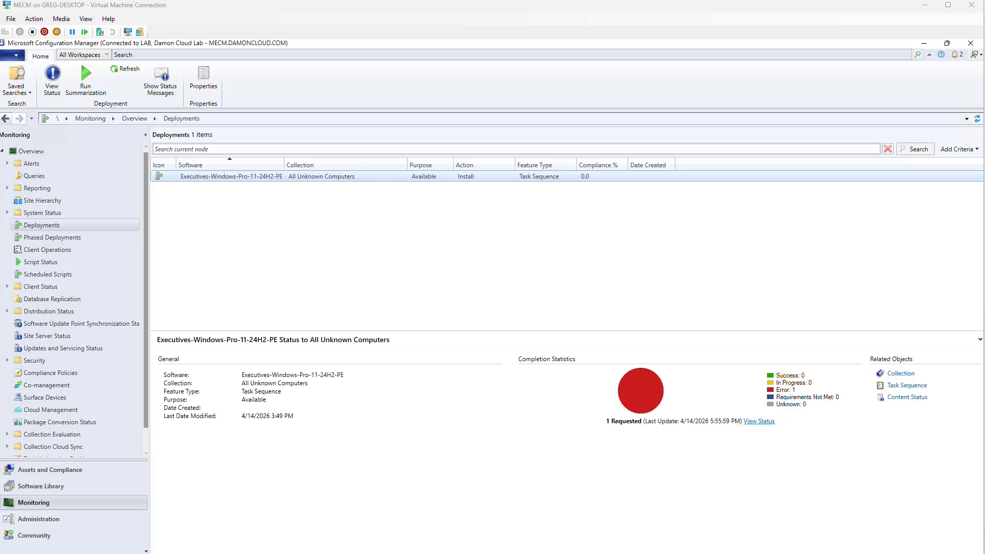
click(759, 421)
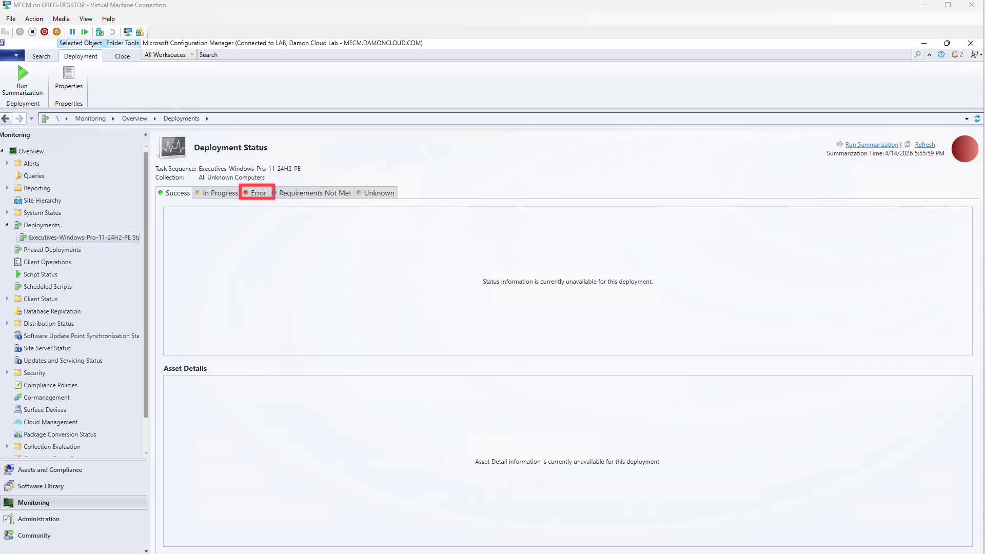
Open the error details for the failed LAB2000A device from the Error results
click(257, 193)
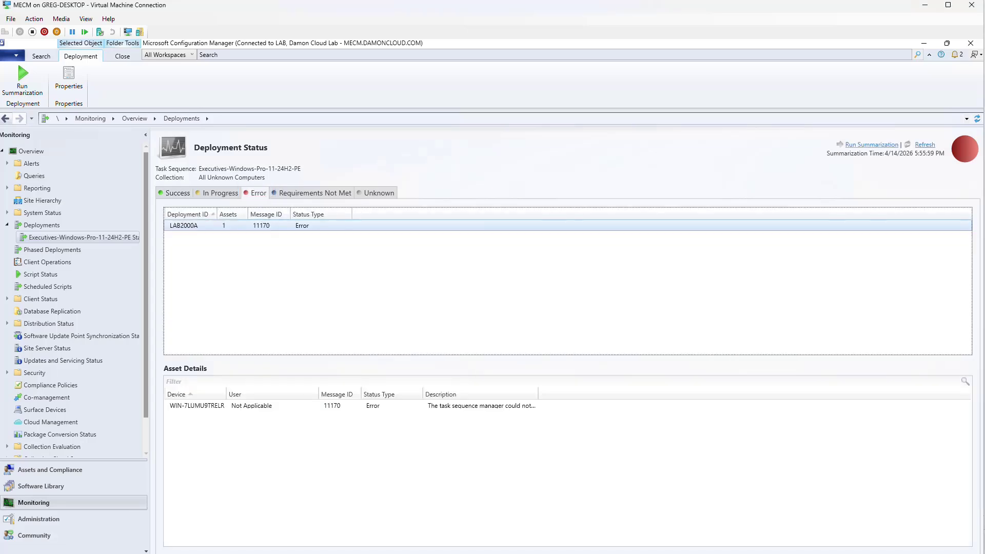
click(261, 226)
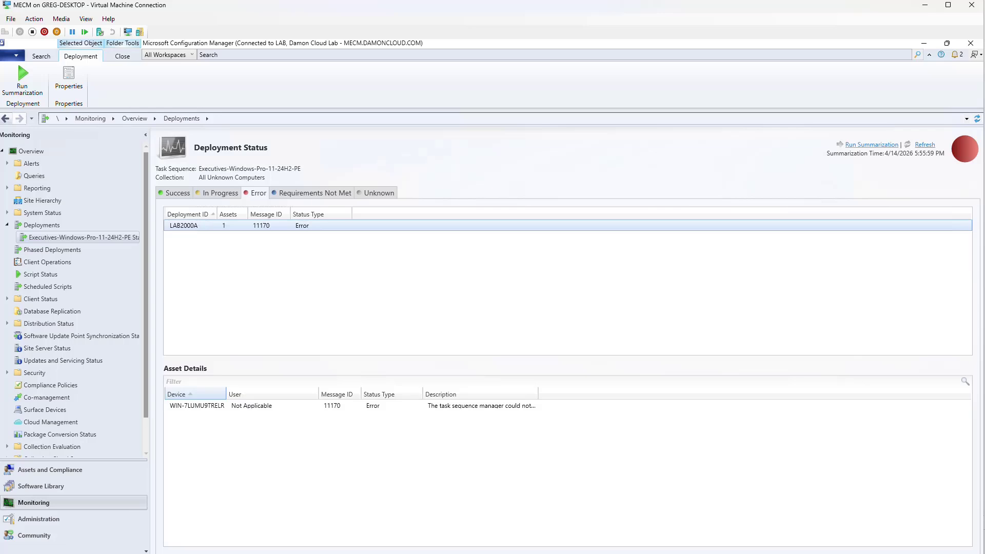
double_click(226, 394)
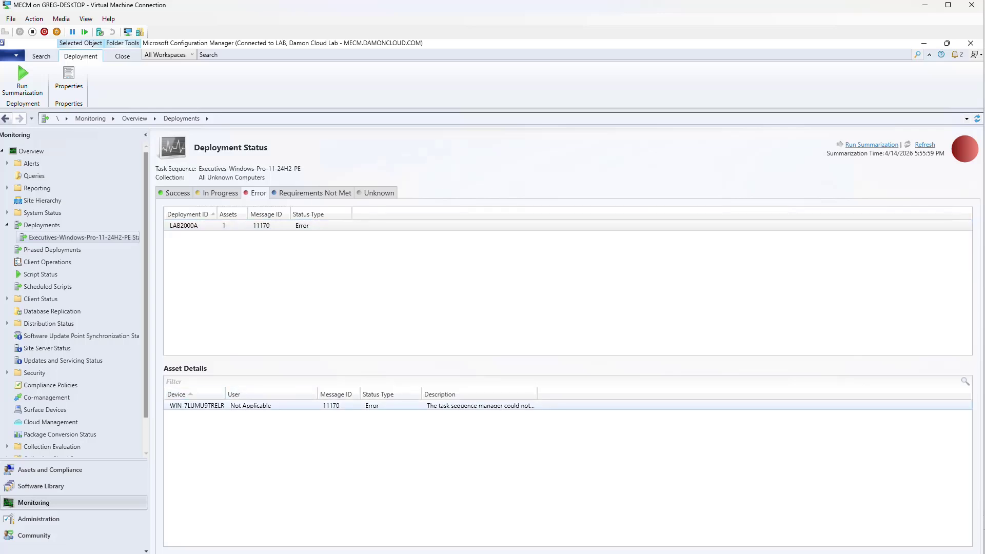
click(250, 405)
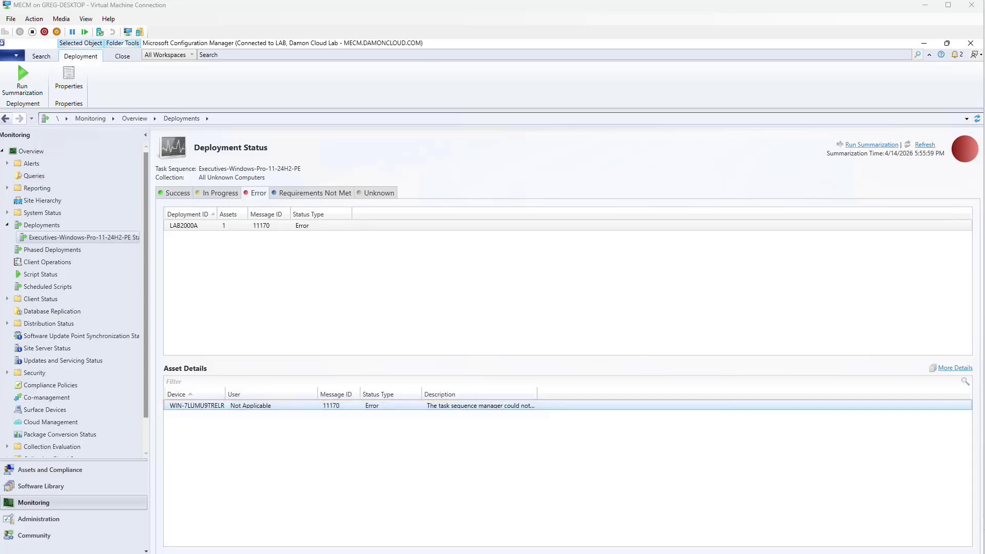
double_click(331, 405)
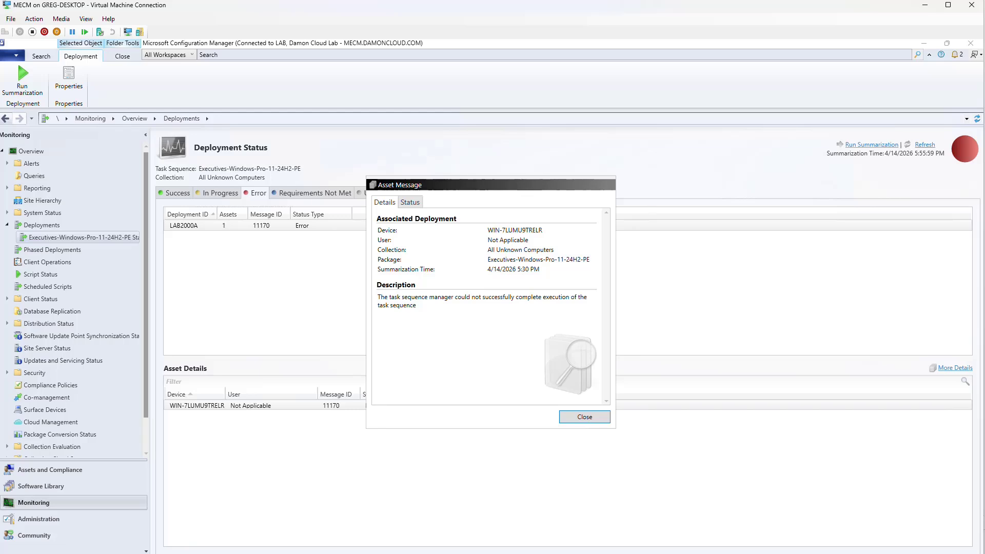
drag(378, 297, 416, 306)
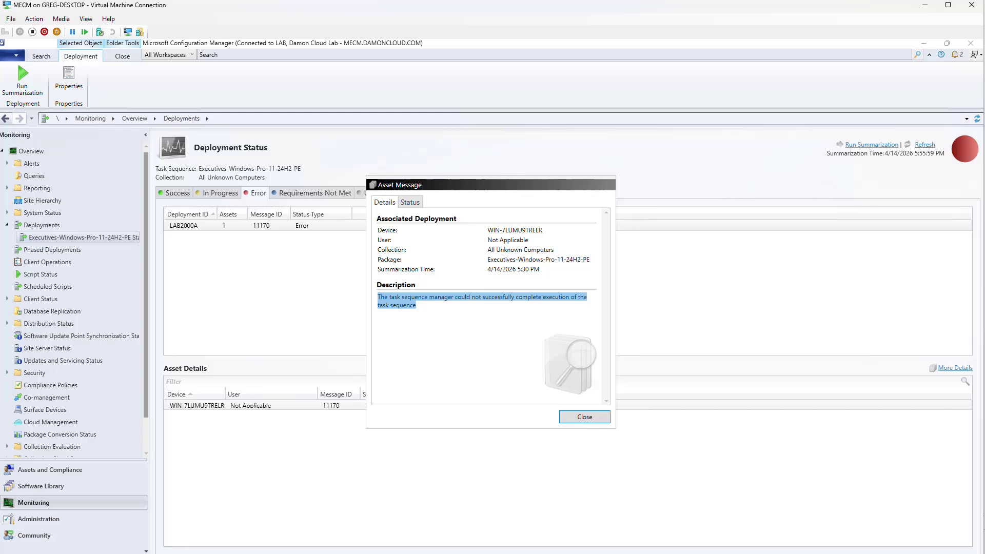
Review the task sequence step history, finding step 9 failed with exit code -2,145,255,419
click(410, 202)
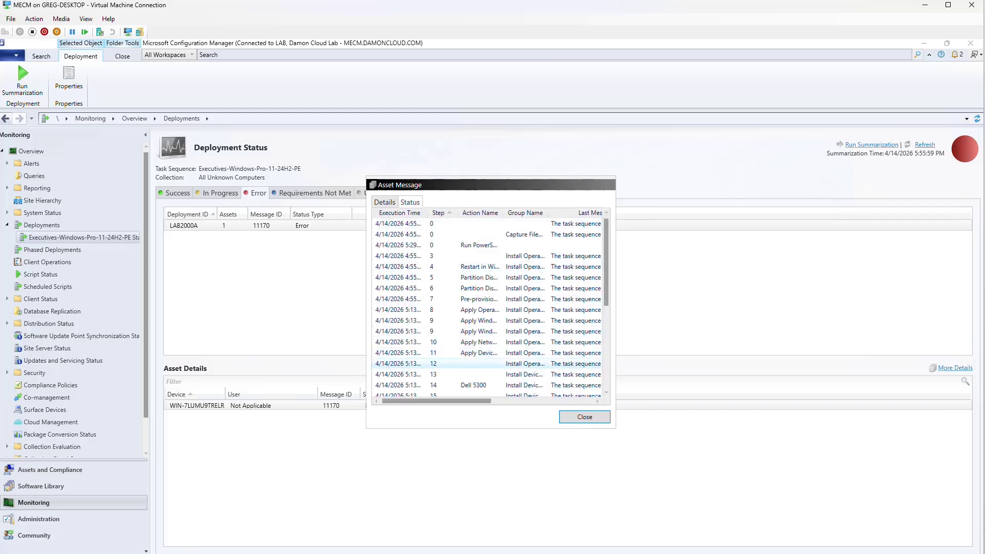
drag(615, 427, 829, 553)
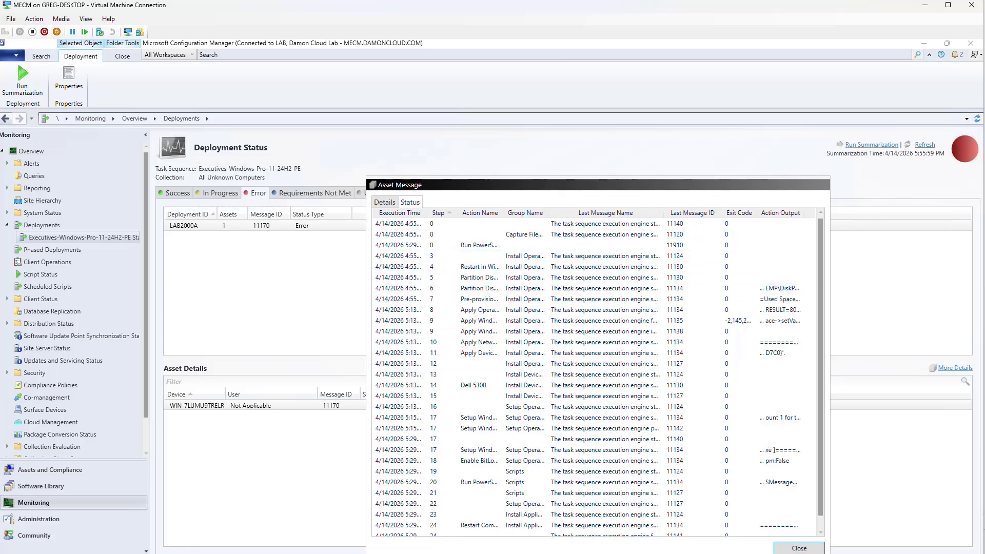
drag(605, 185, 487, 88)
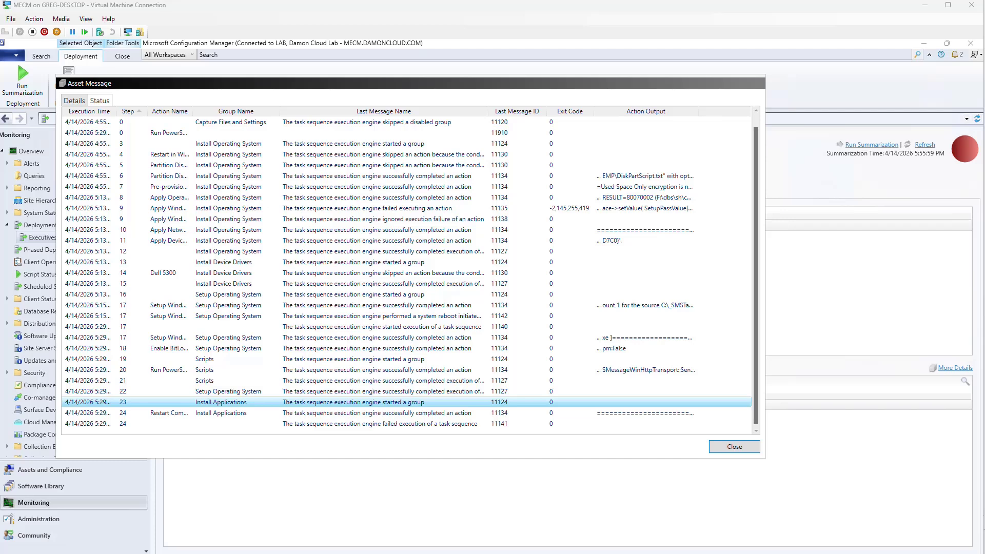
click(379, 208)
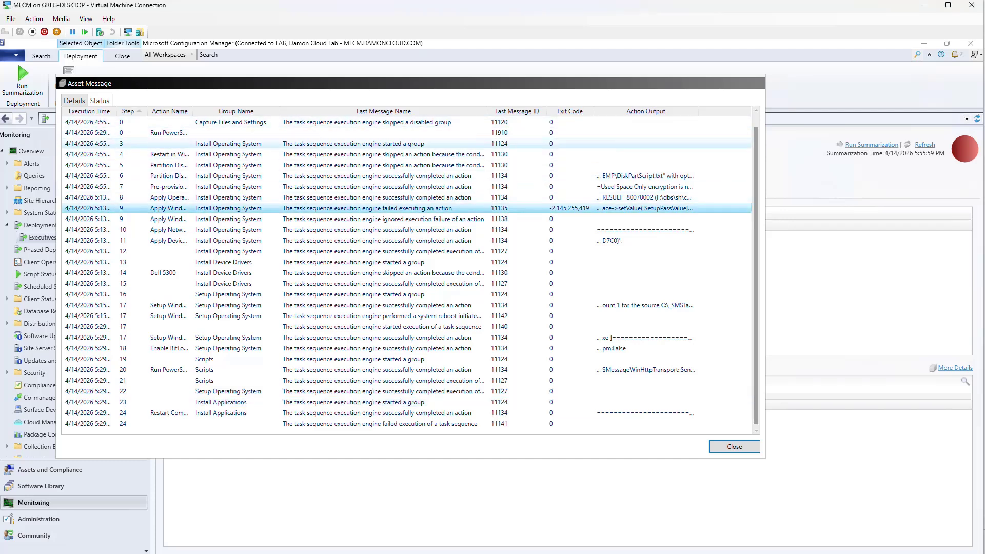
mouse_move(683, 175)
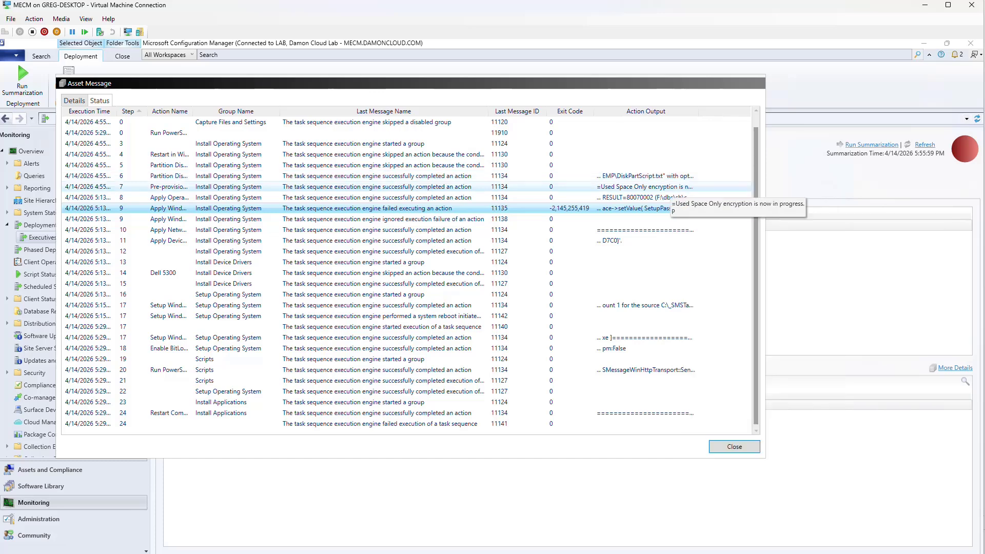
click(668, 178)
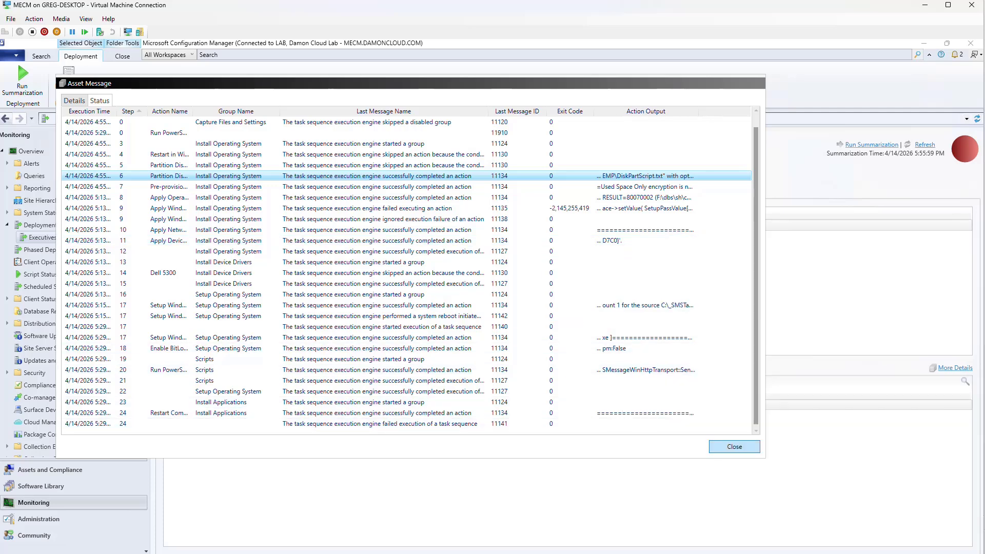
click(733, 446)
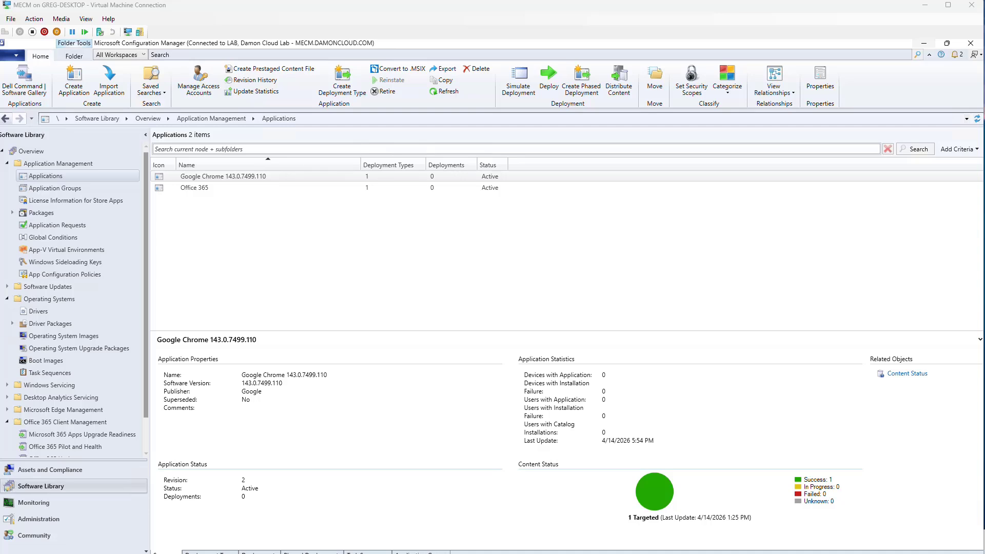
Bring up the context menu for Google Chrome 143.0.7499.110 in the Applications list
right_click(230, 174)
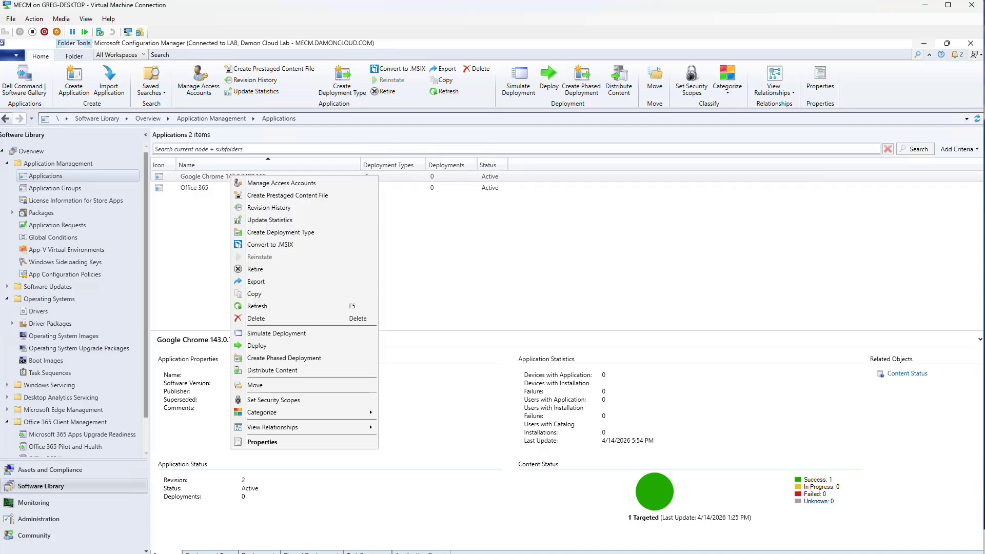
key(Escape)
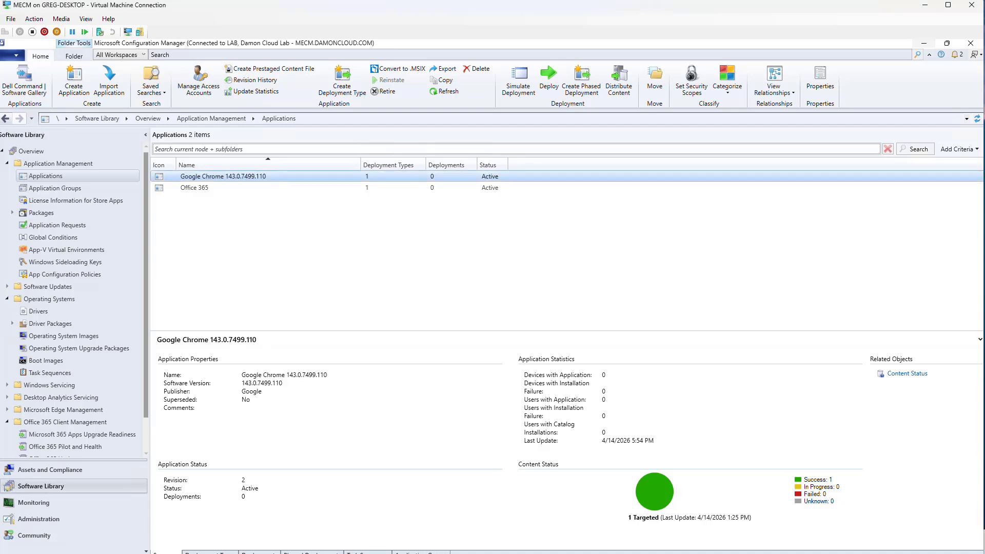
right_click(266, 176)
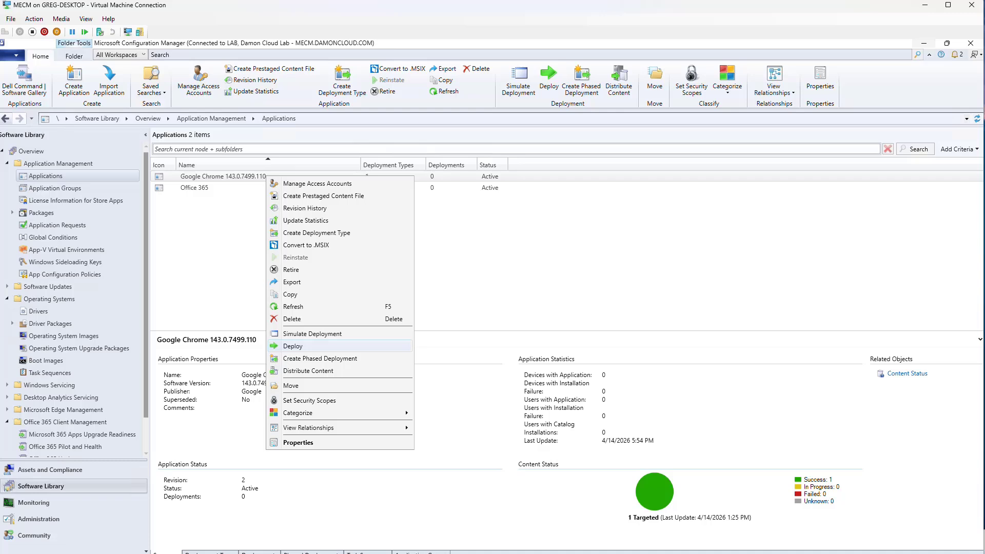
Deploy Google Chrome 143.0.7499.110 to the Test Deployments device collection
click(293, 346)
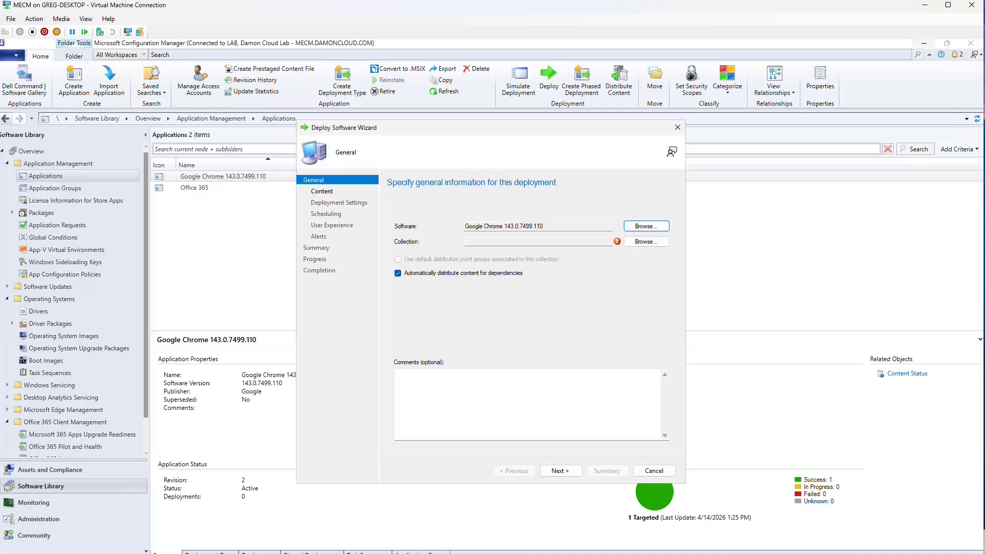
click(646, 241)
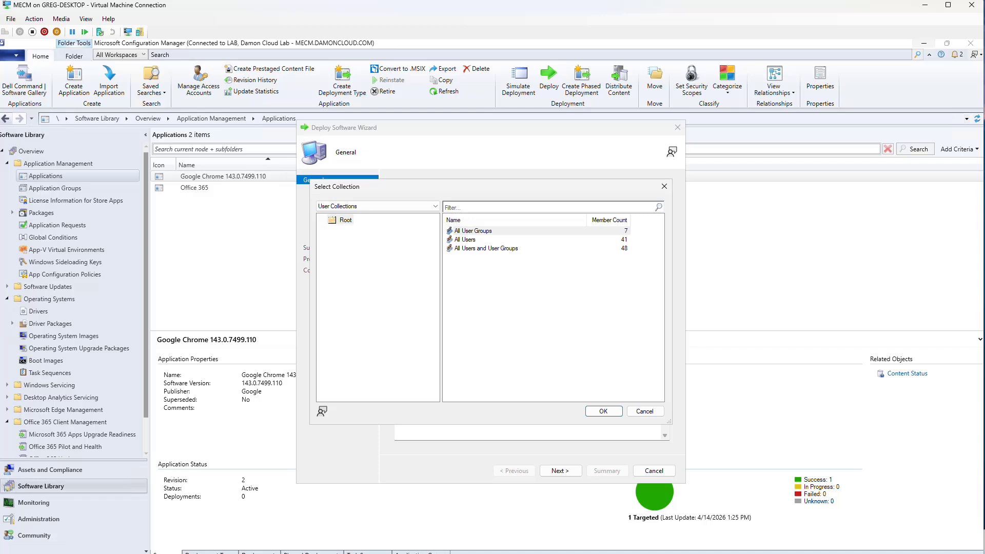
click(377, 206)
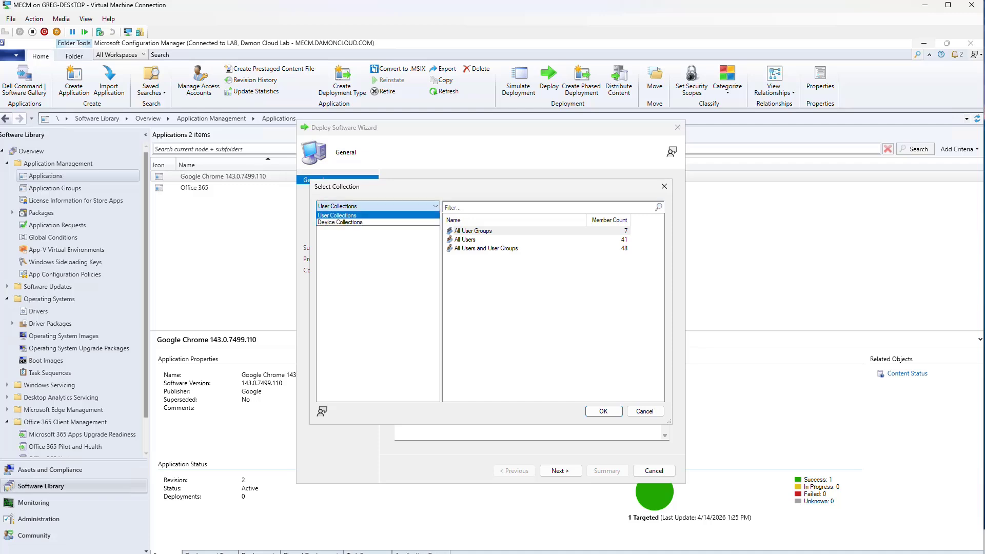
click(340, 222)
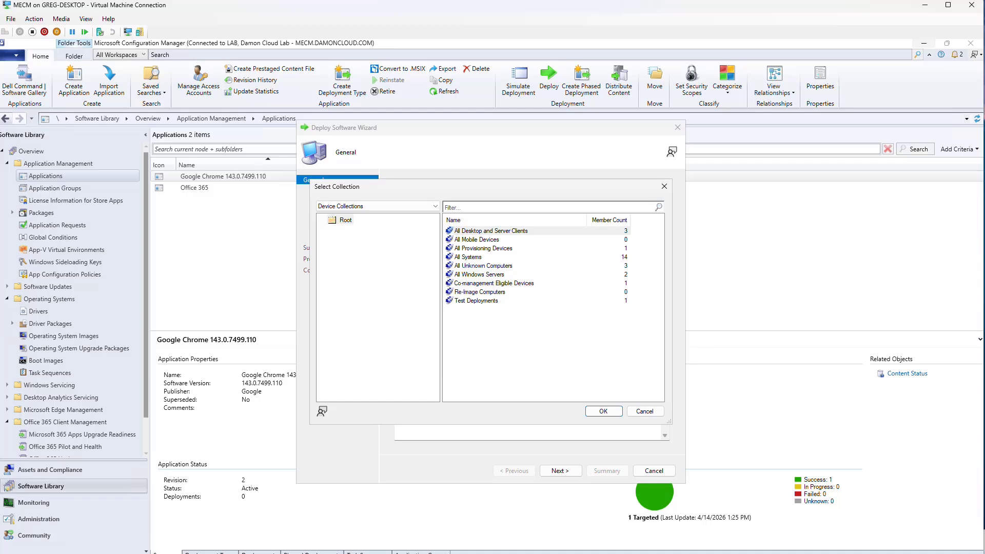
click(476, 300)
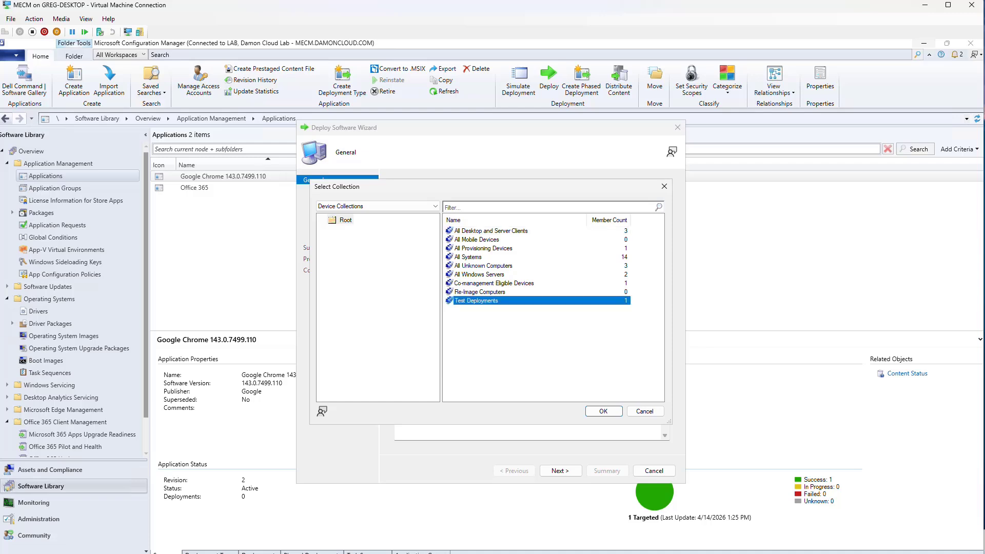
click(603, 411)
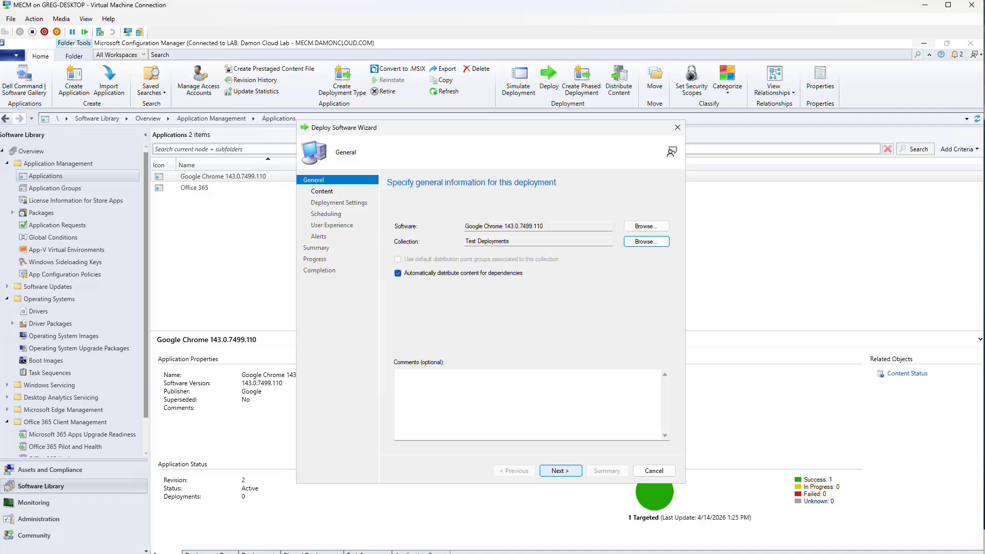
Keep MECM.DAMONCLOUD.COM as the content distribution point and advance to Deployment Settings
click(560, 470)
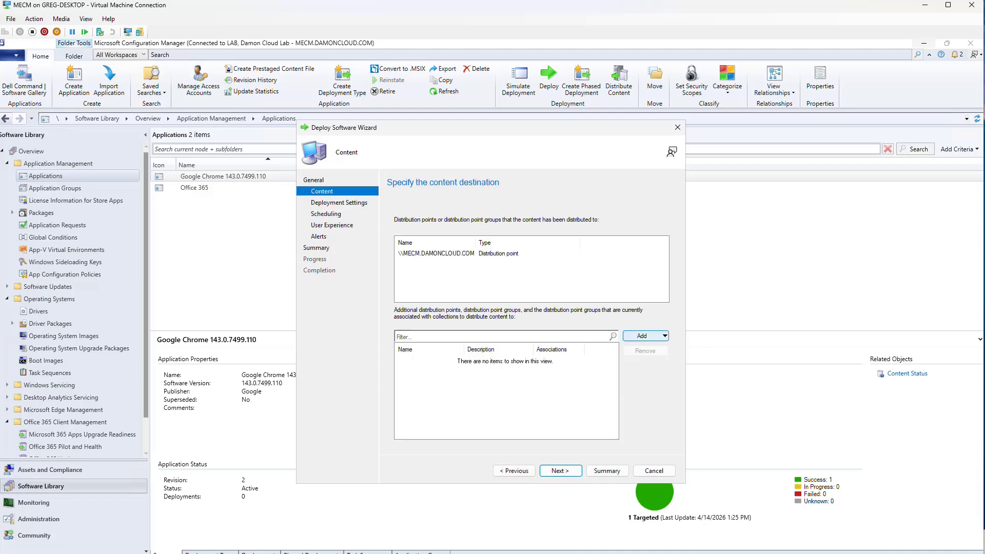
click(645, 336)
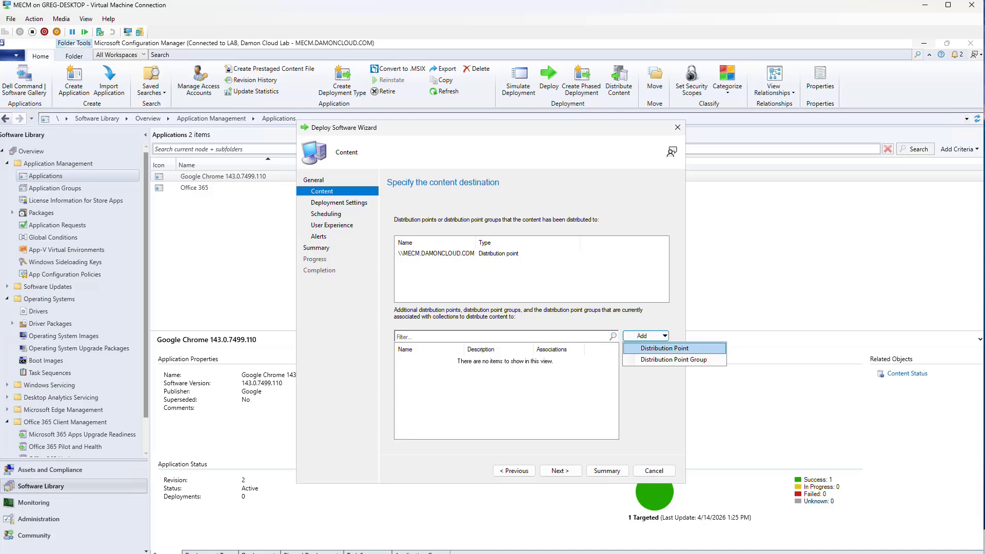
click(664, 348)
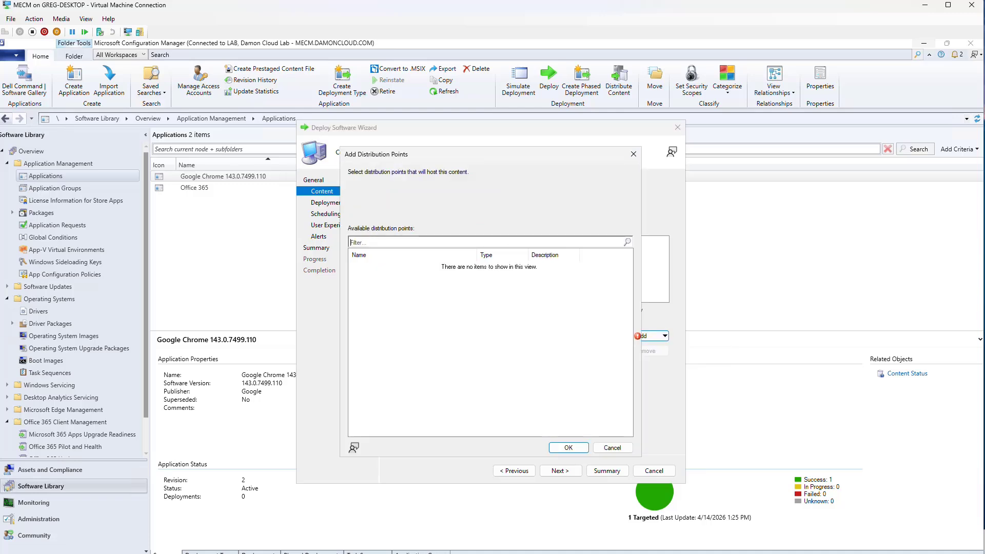
click(612, 448)
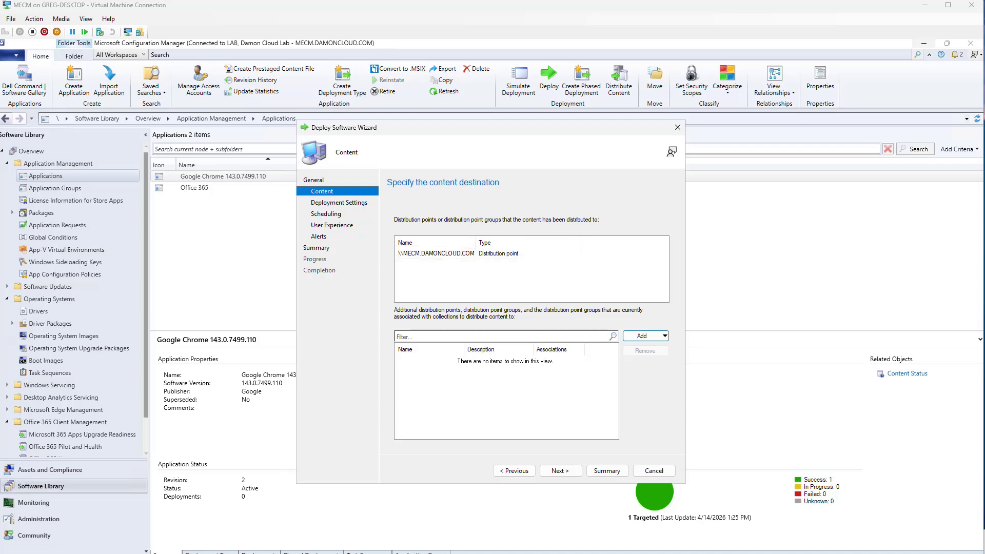
click(561, 471)
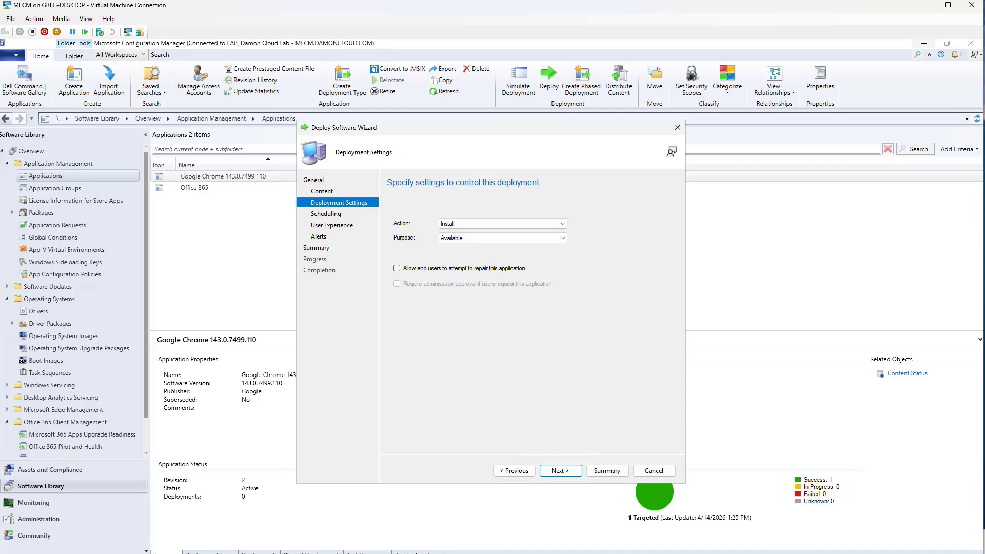
Set the Chrome deployment purpose to Required and continue to Scheduling
click(502, 238)
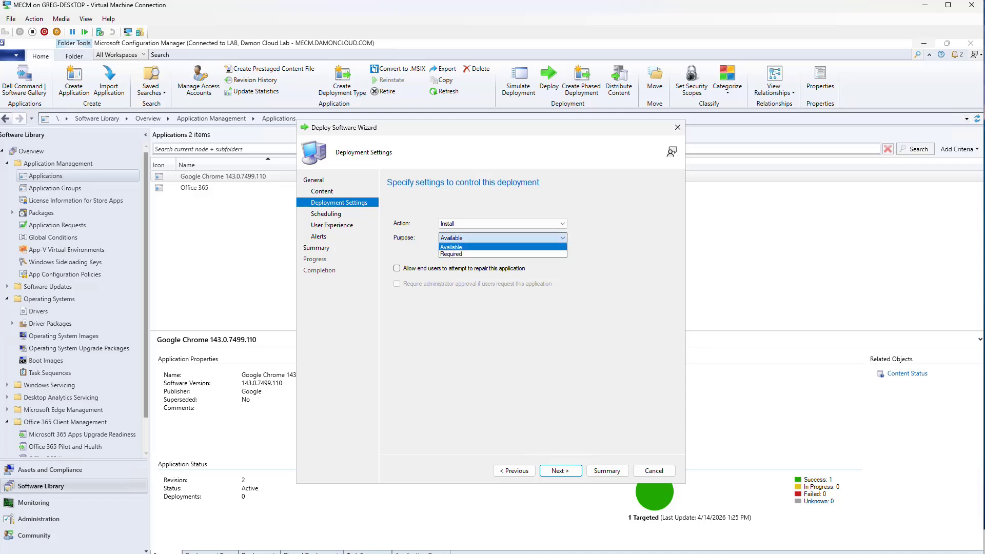
click(451, 254)
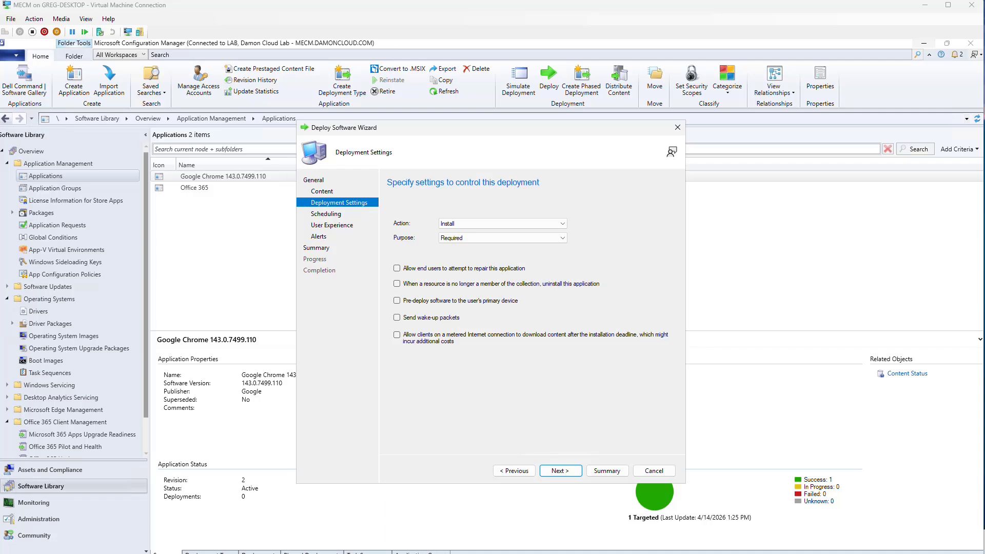
key(Return)
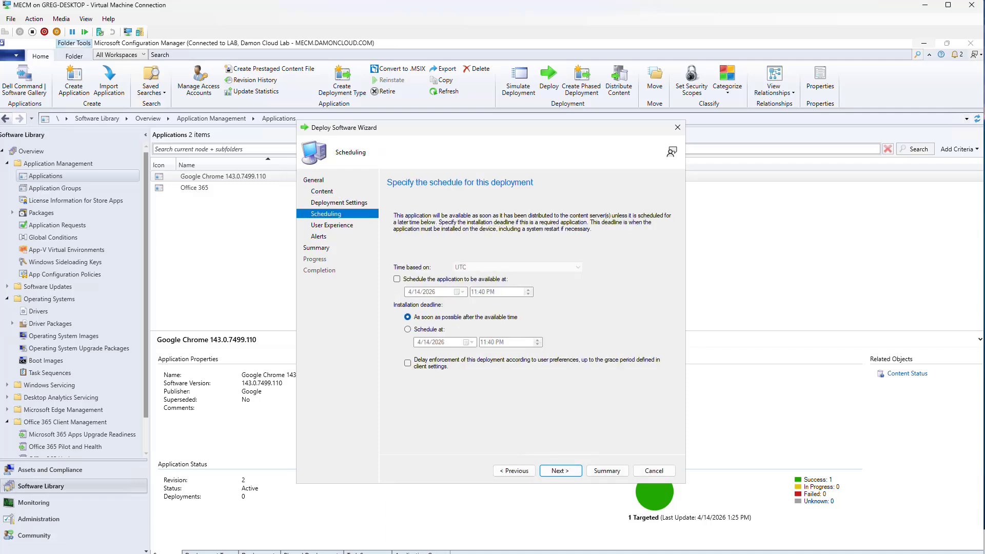
Schedule availability for 4/14/2026 11:40 PM and allow installation and restart outside maintenance windows
click(397, 279)
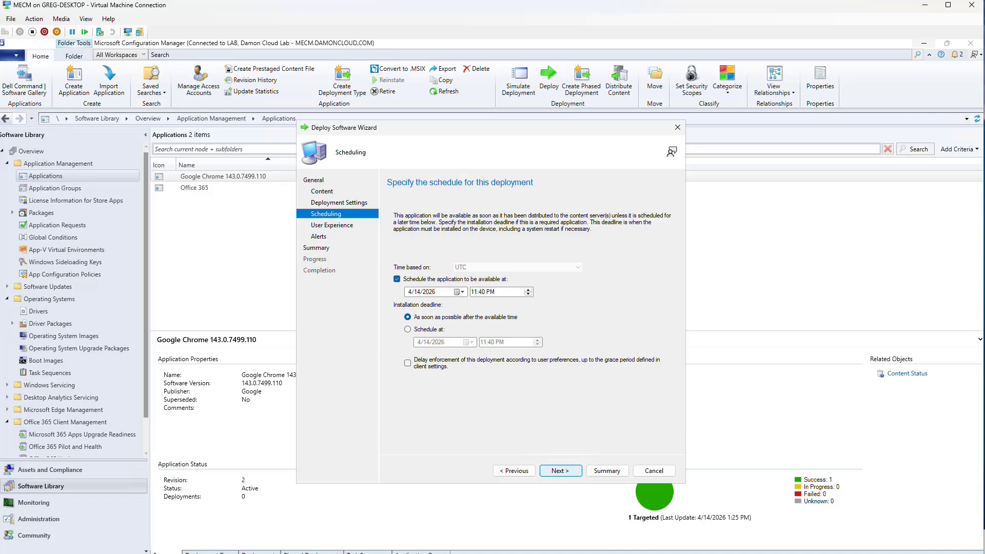
click(561, 471)
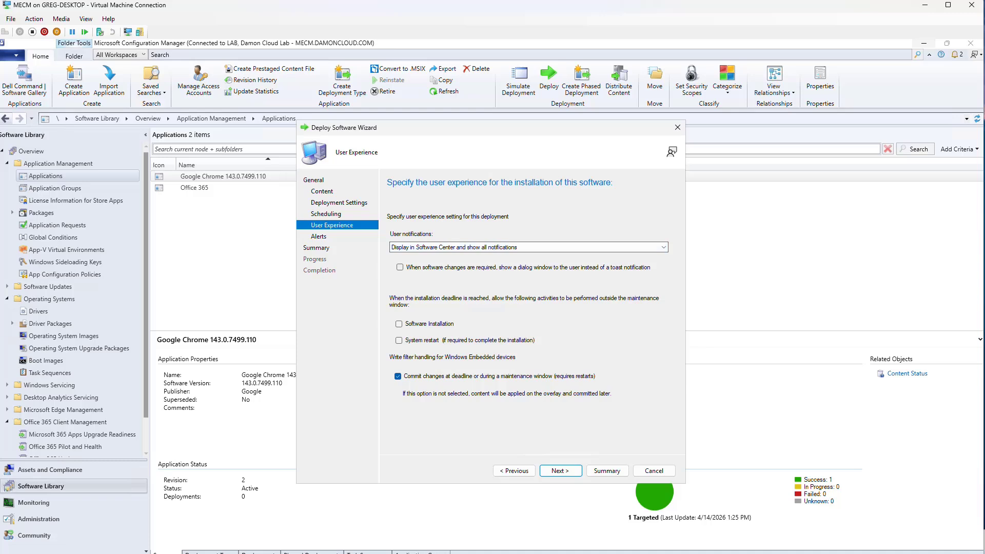
click(398, 324)
click(399, 341)
click(560, 471)
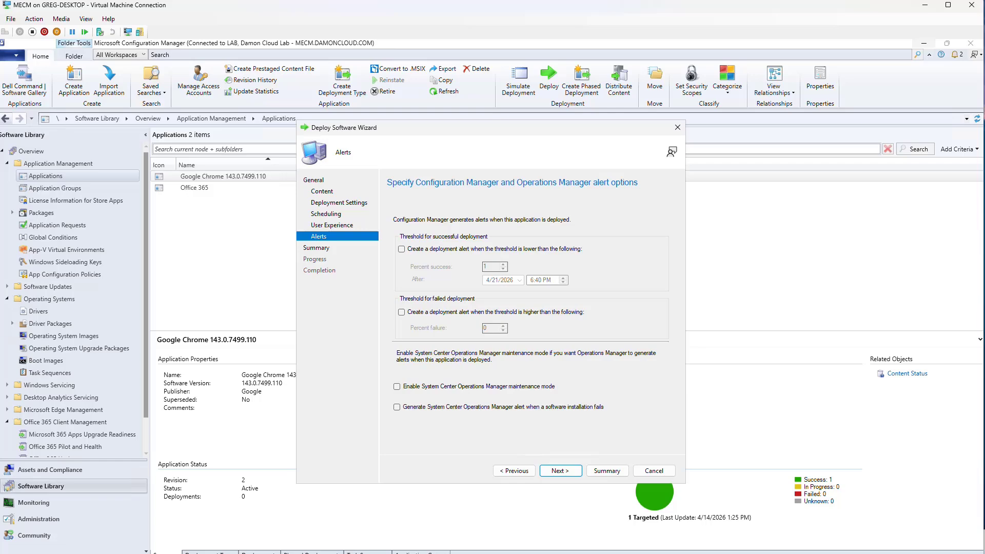
key(Return)
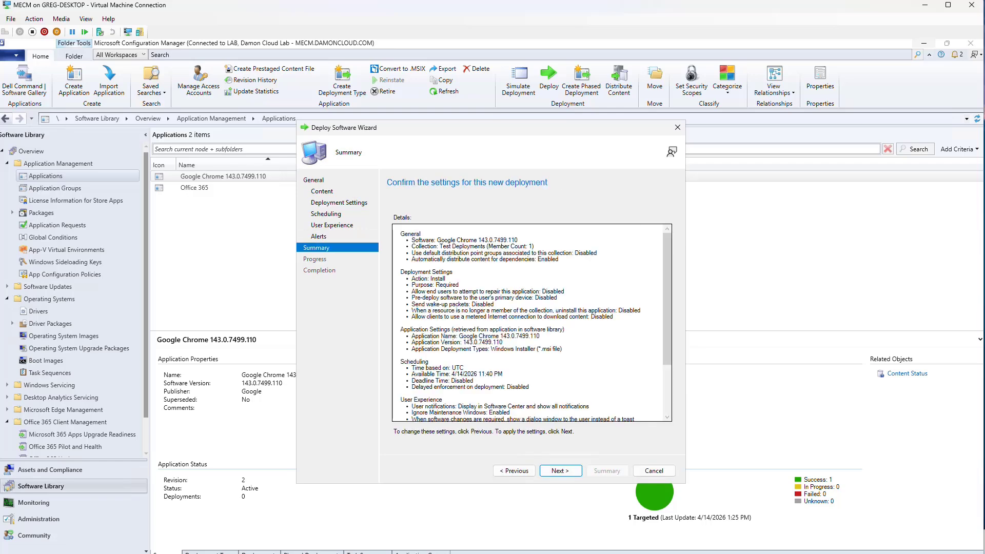
Finish the Chrome deployment and show the Office 365 application's details
key(Return)
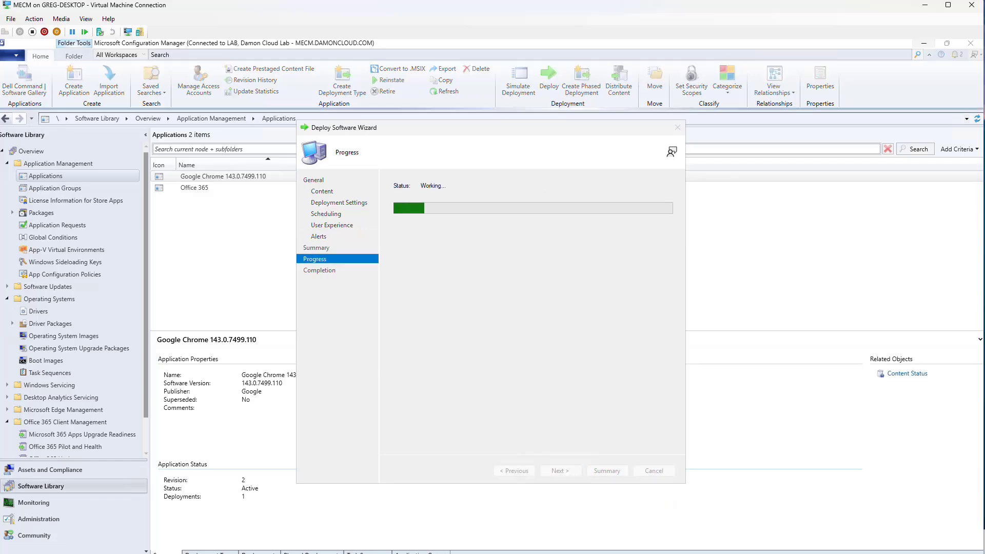
key(Return)
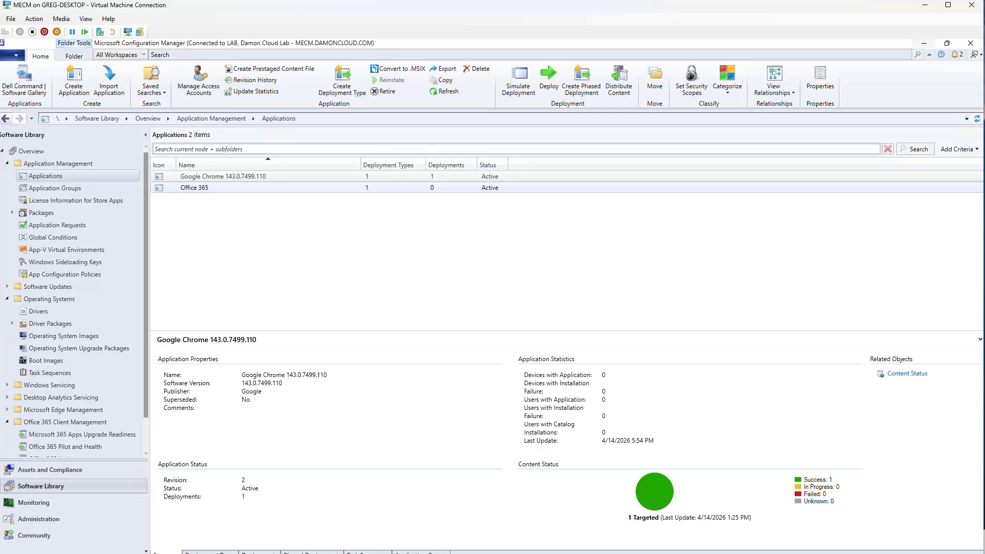
click(195, 188)
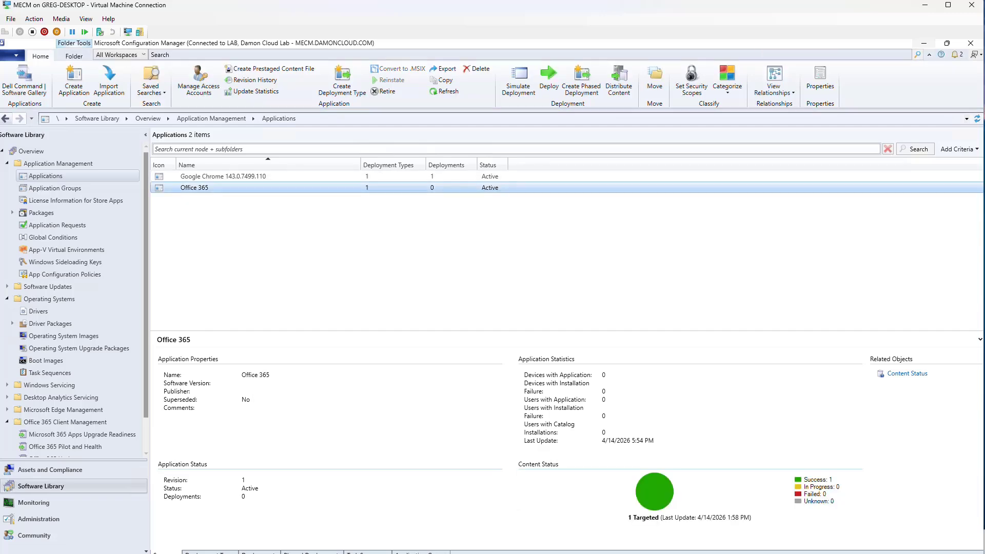
Deploy Office 365 to the Test Deployments device collection
right_click(209, 188)
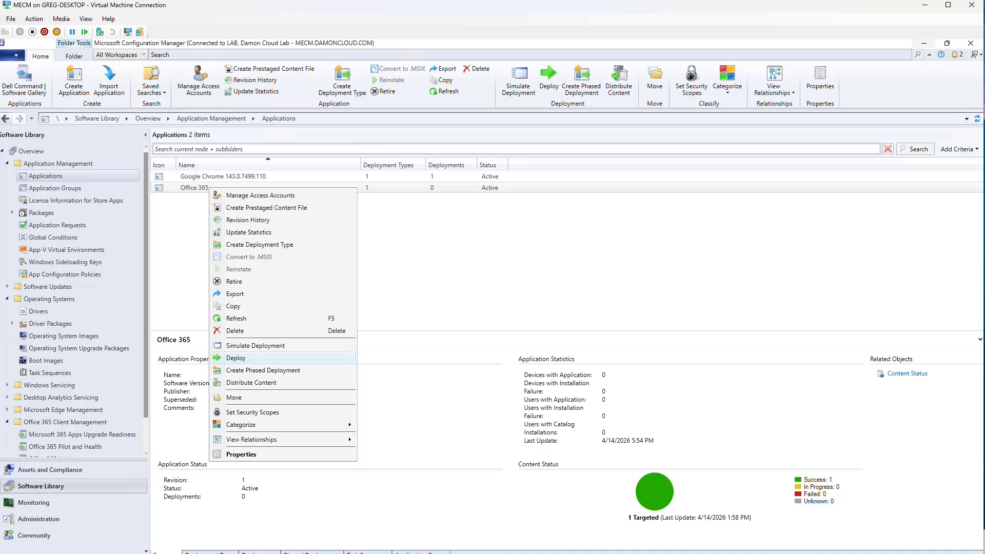
click(236, 358)
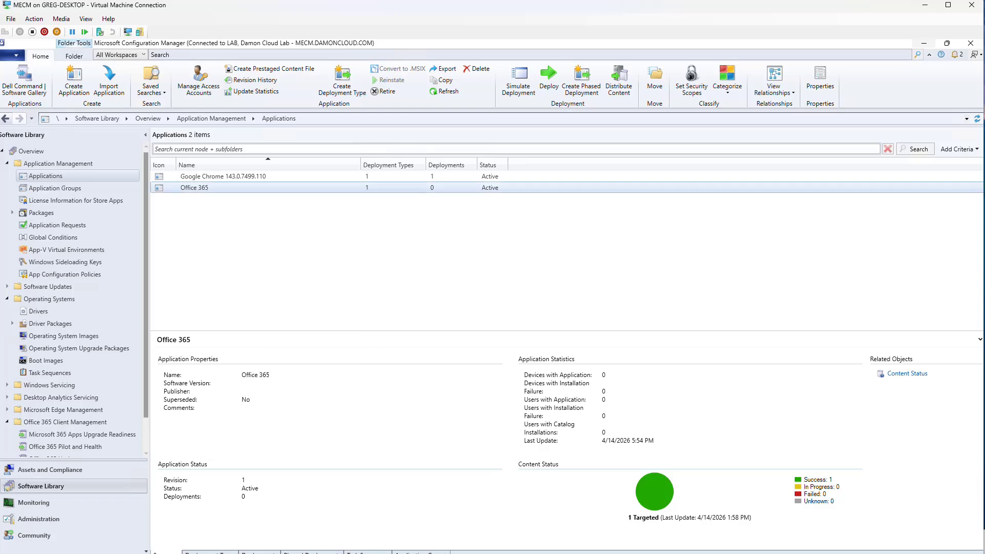
click(646, 241)
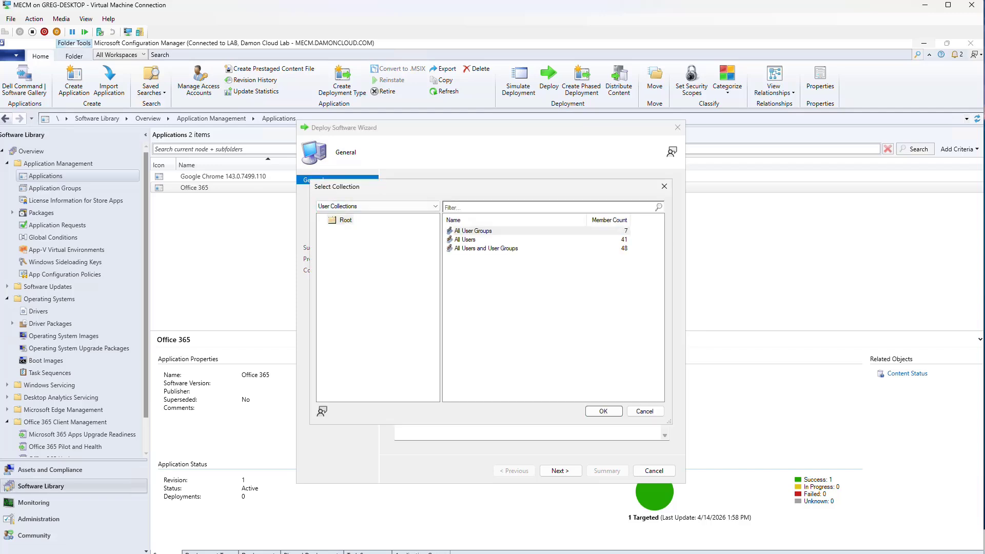
click(377, 206)
click(349, 222)
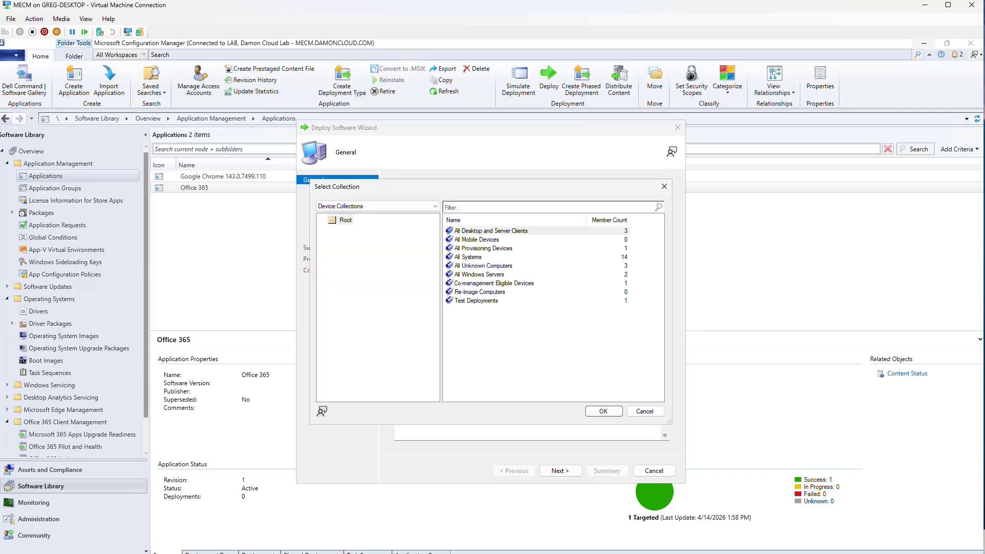
double_click(476, 301)
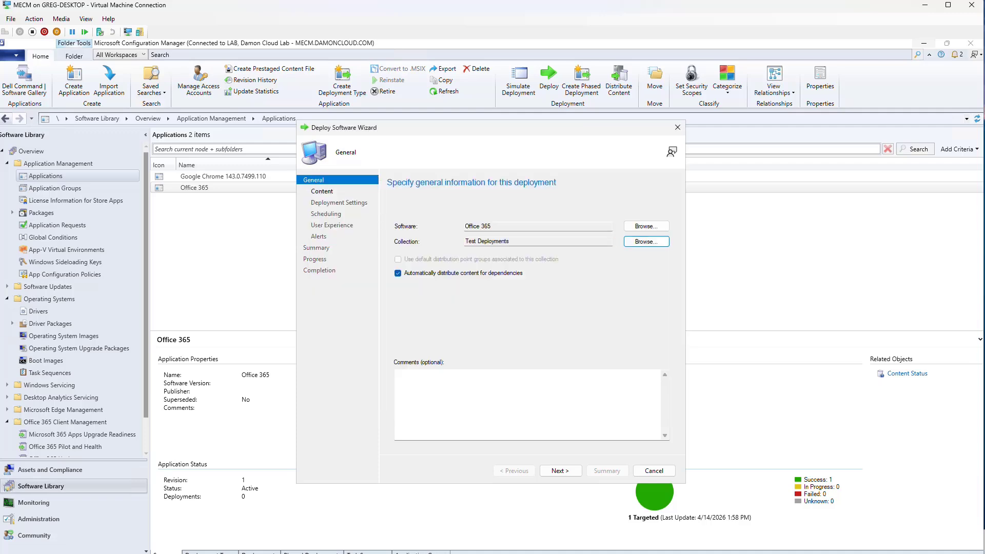
Advance past Content and set the Office 365 deployment purpose to Required
click(560, 471)
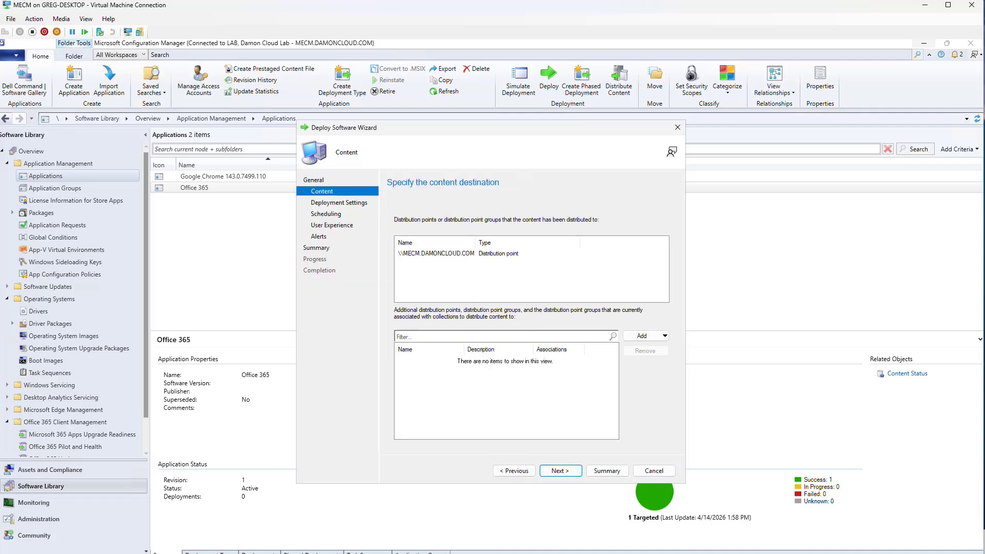
click(560, 470)
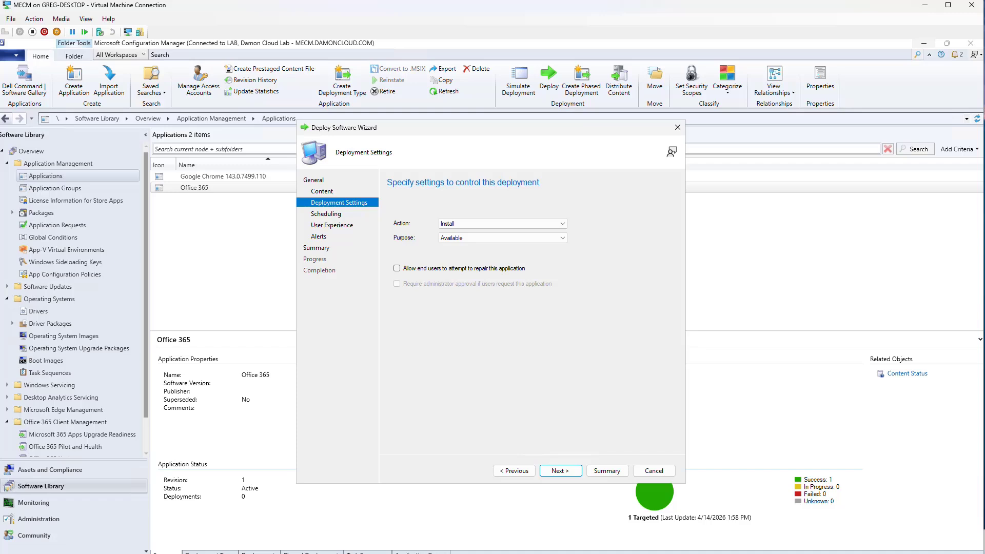
click(503, 238)
click(451, 254)
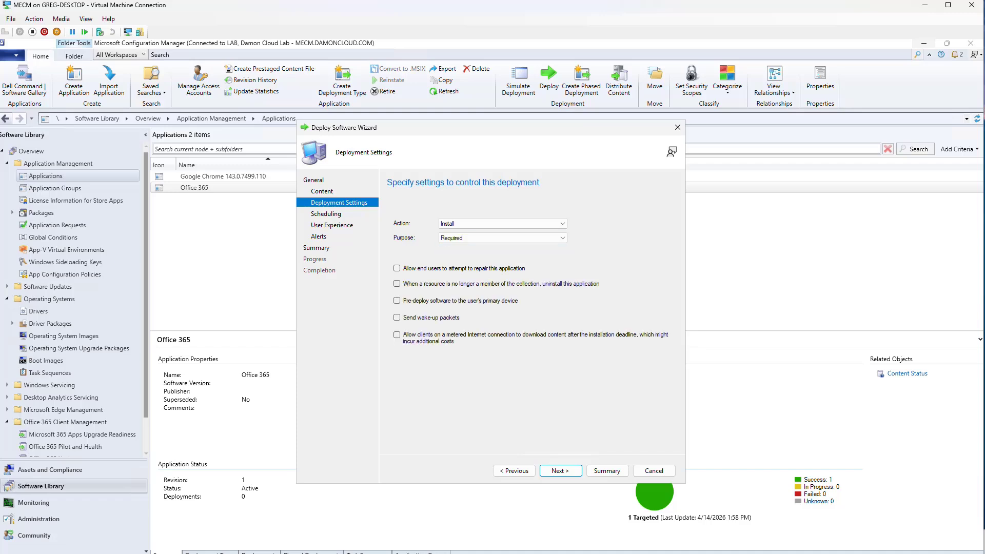
click(560, 470)
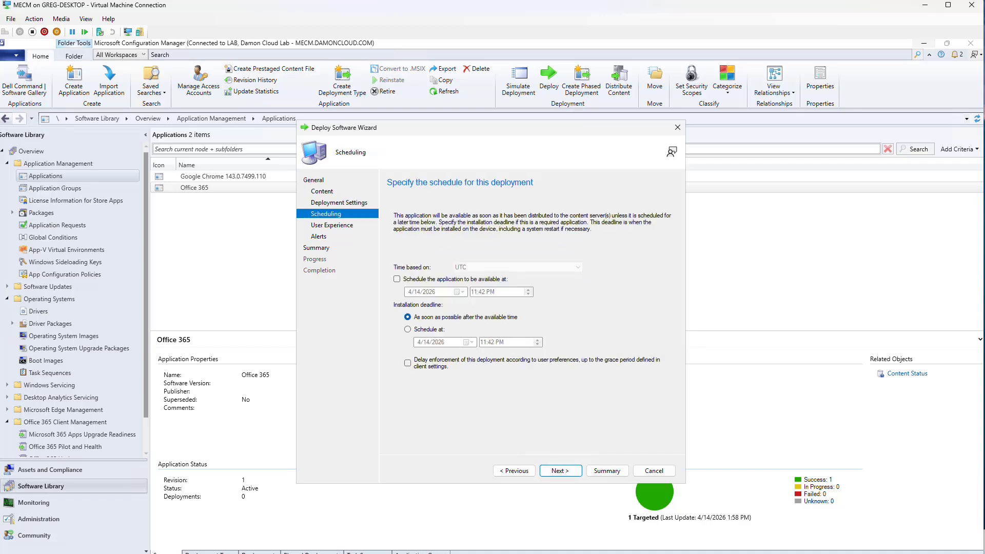
Schedule availability, allow installation and restart outside maintenance windows, and finish the deployment
click(396, 279)
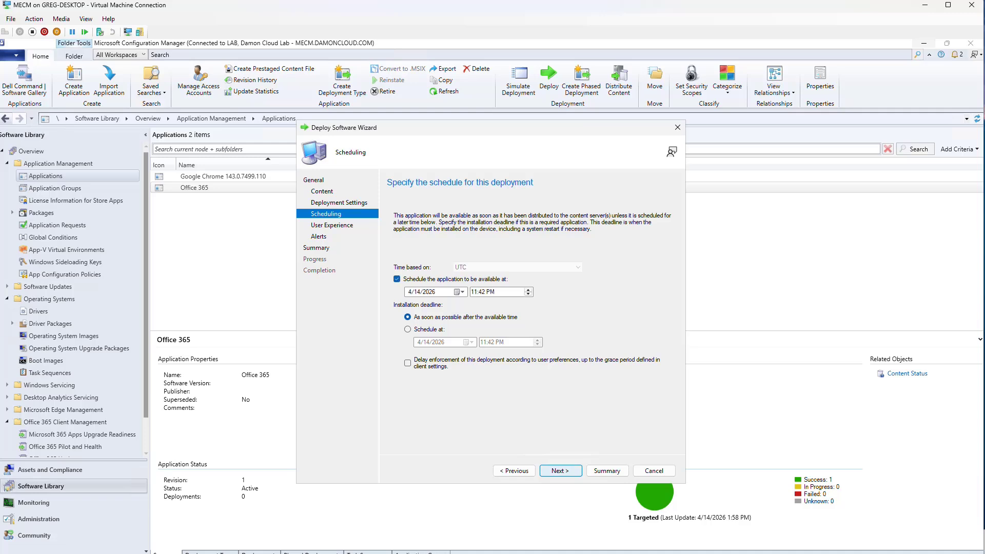
click(560, 470)
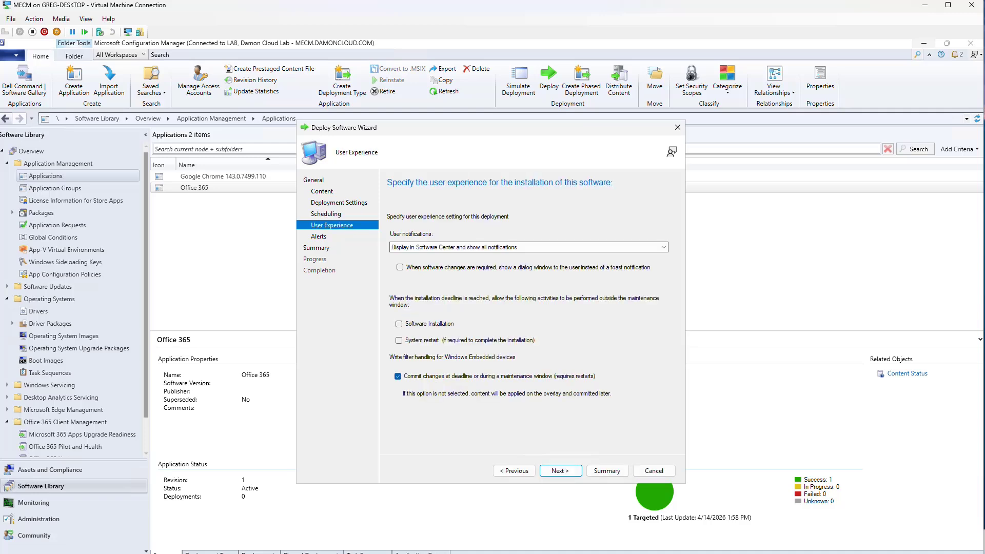
click(399, 323)
click(399, 340)
click(560, 470)
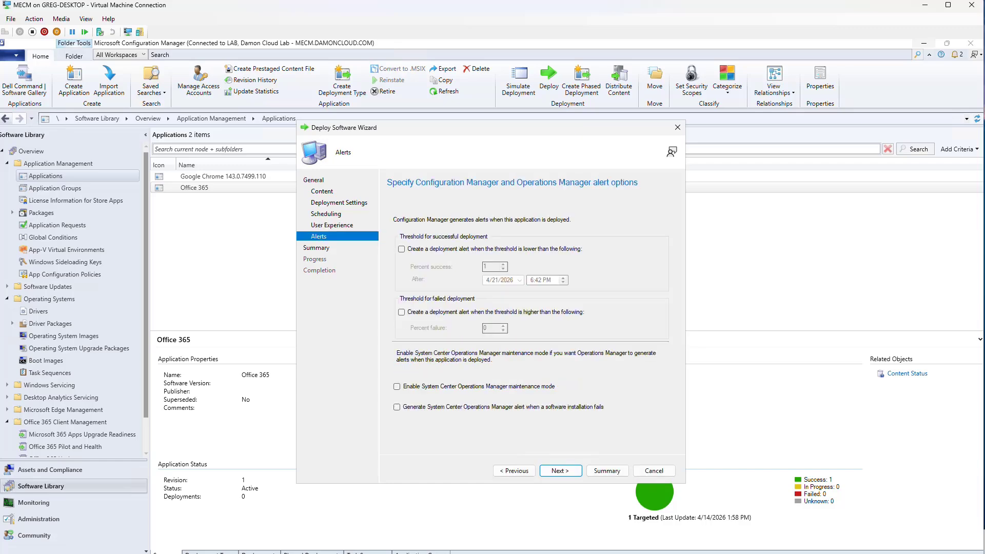
click(560, 470)
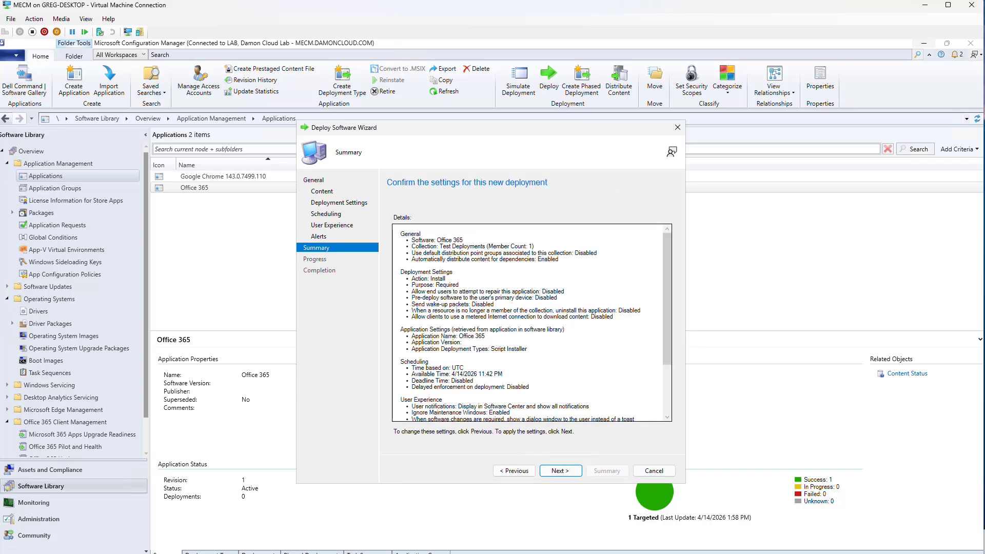
click(514, 471)
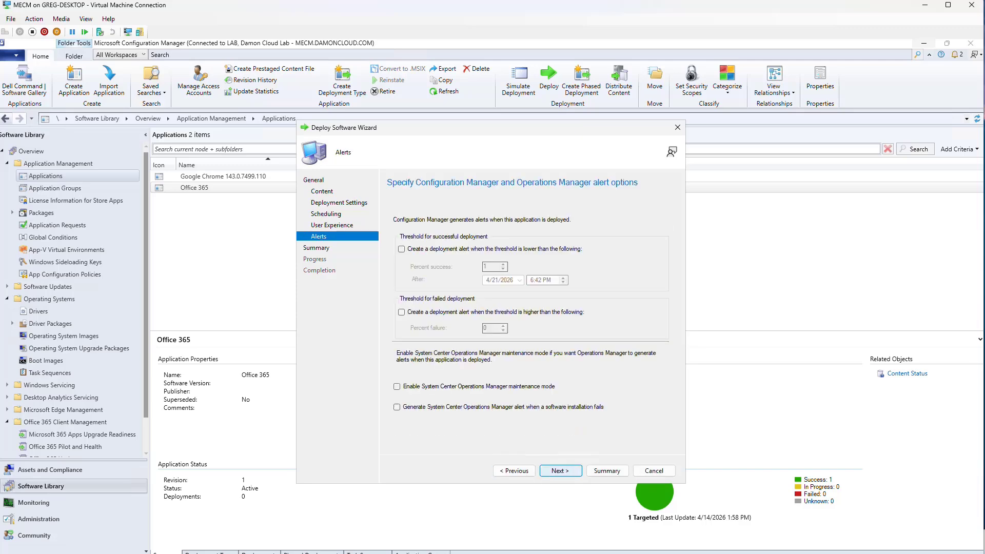
key(Return)
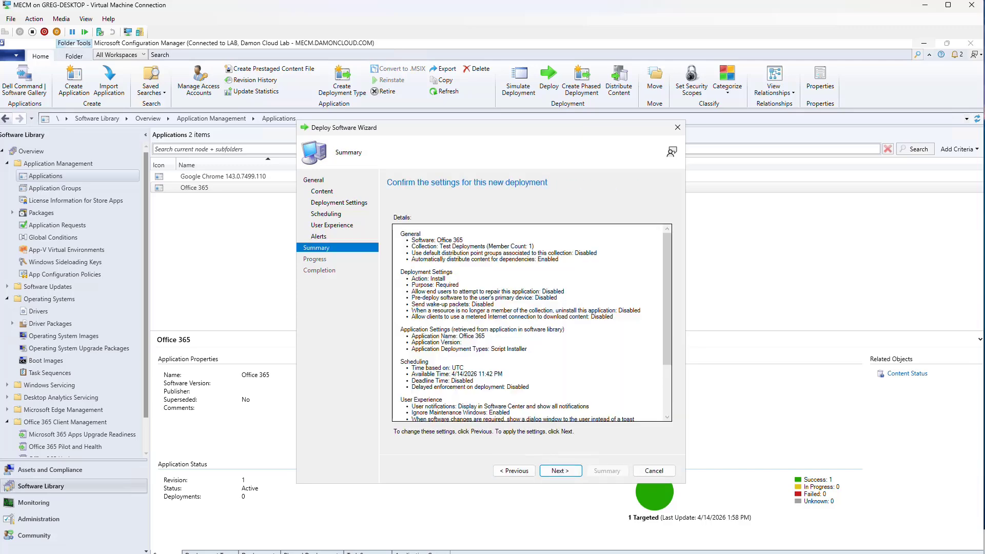
key(Return)
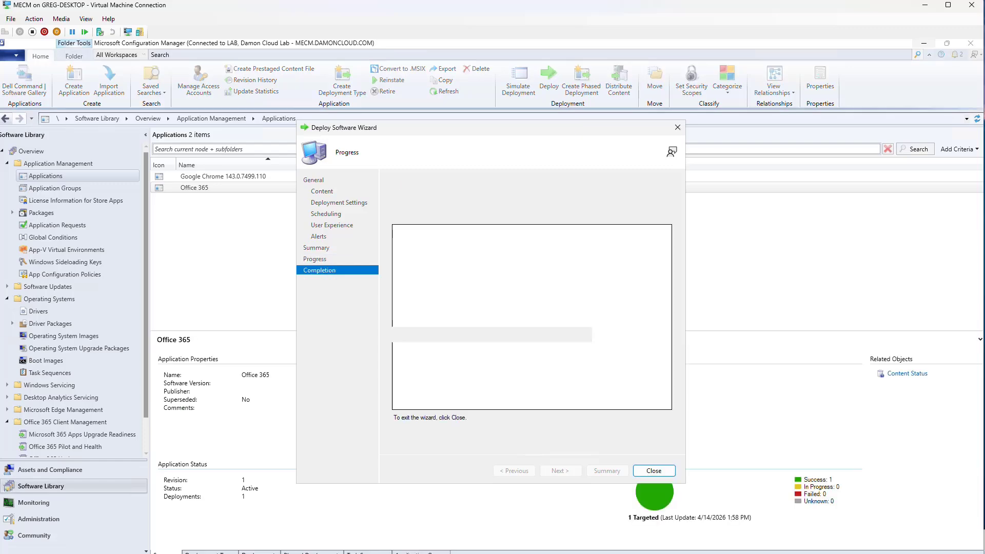
Close the completed deployment wizard, leaving Software Center showing Chrome 143.0.7499.110 and Office 365 installed
key(Return)
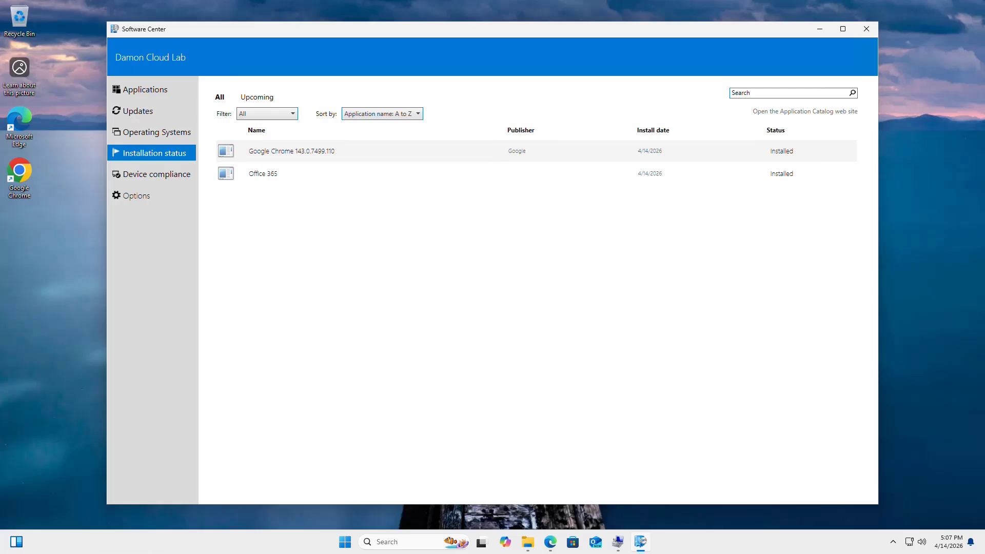
Launch Google Chrome on the client and continue past its sign-in screen without signing in
key(super)
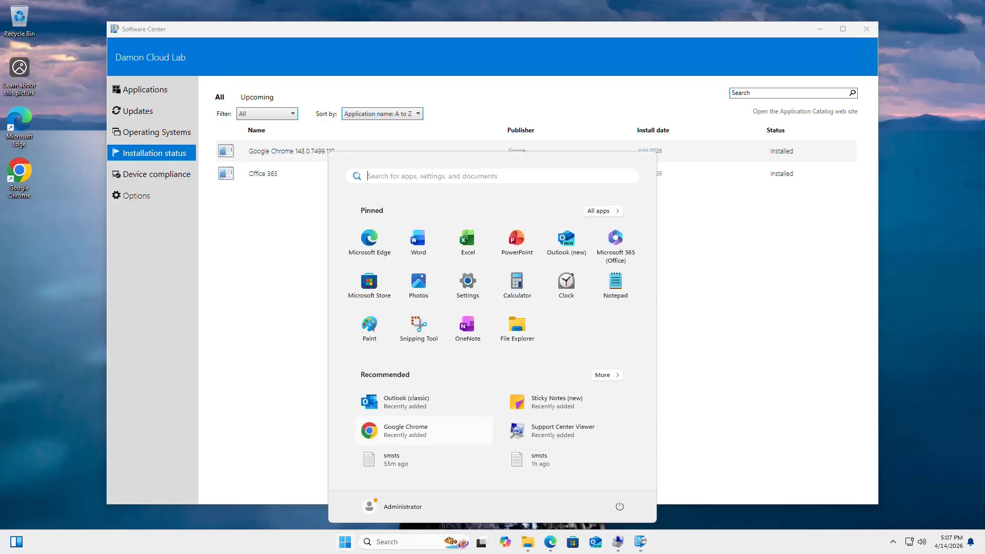
key(super)
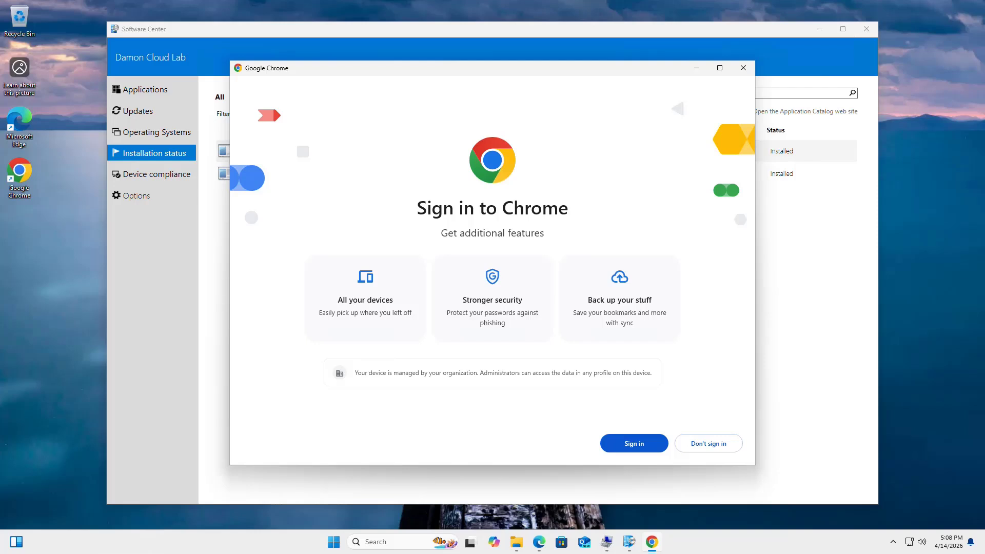
click(709, 443)
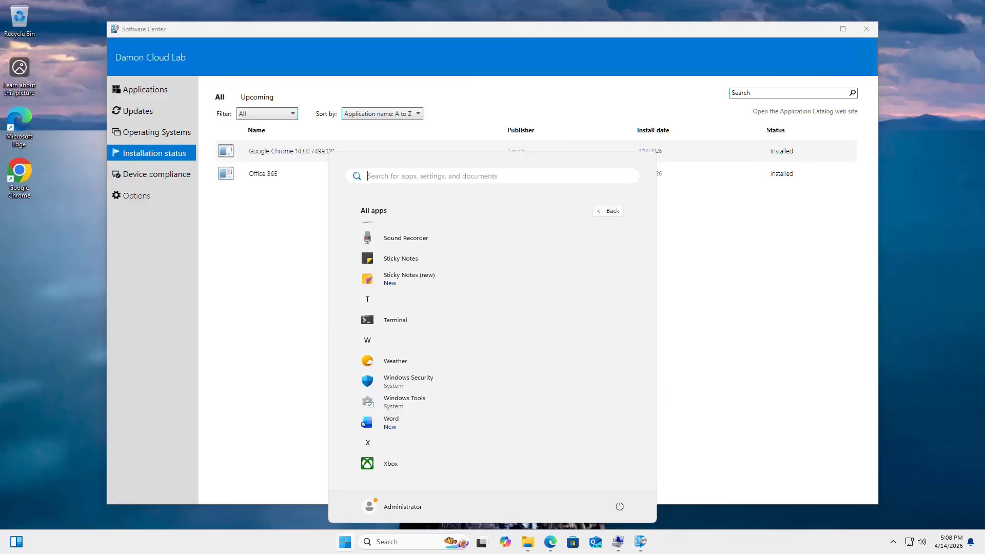
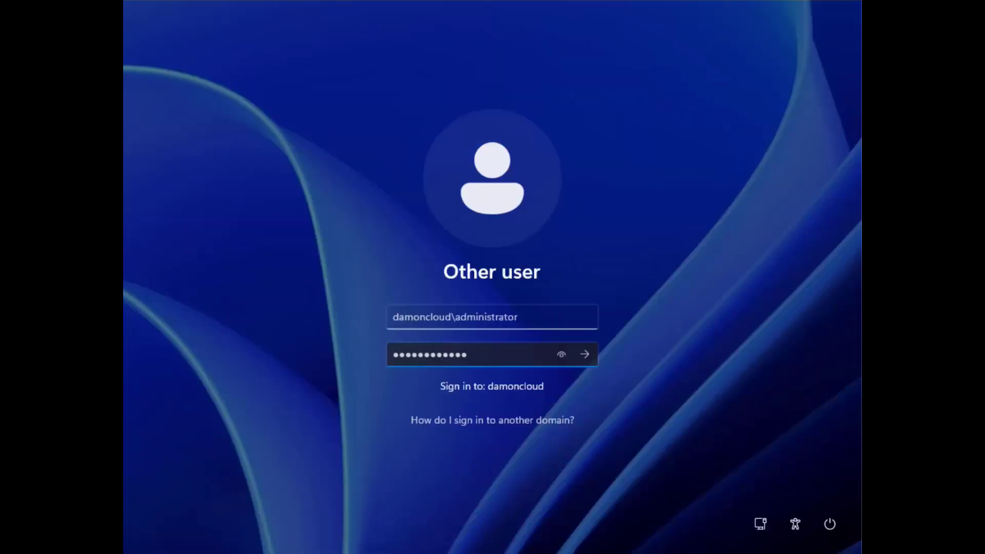
Sign in as the domain administrator and open This PC, showing Windows (C:) with 32.6 GB free
key(Return)
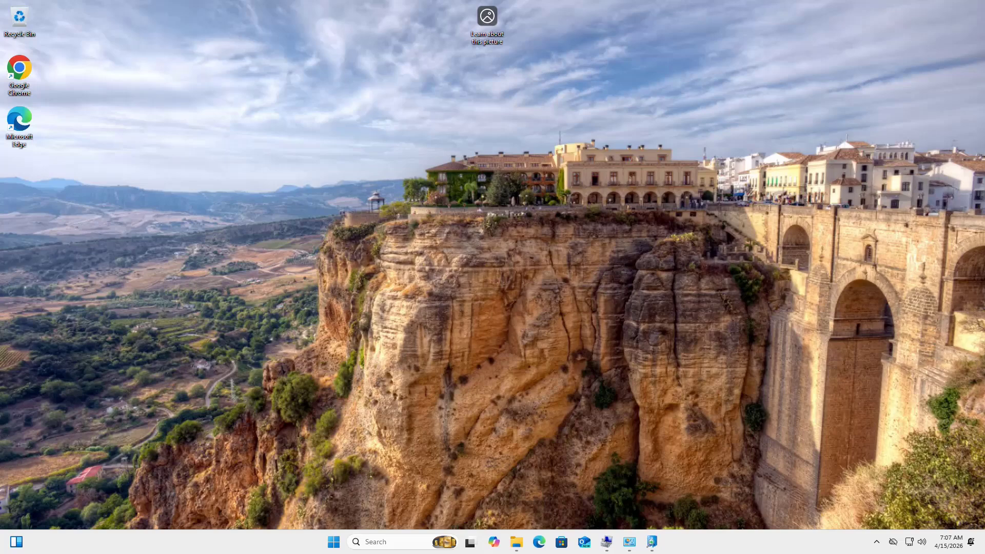
click(517, 542)
click(460, 487)
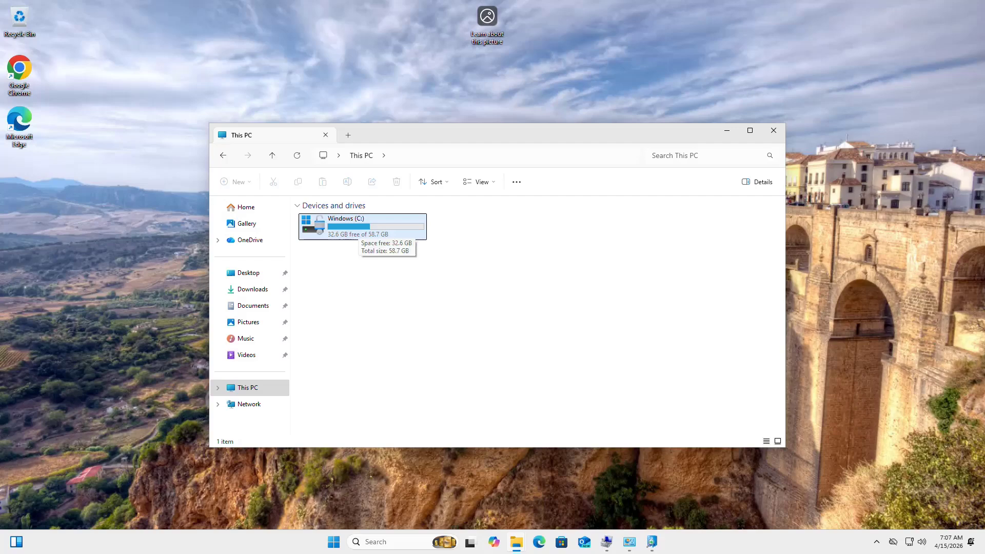
click(726, 131)
click(517, 542)
click(607, 542)
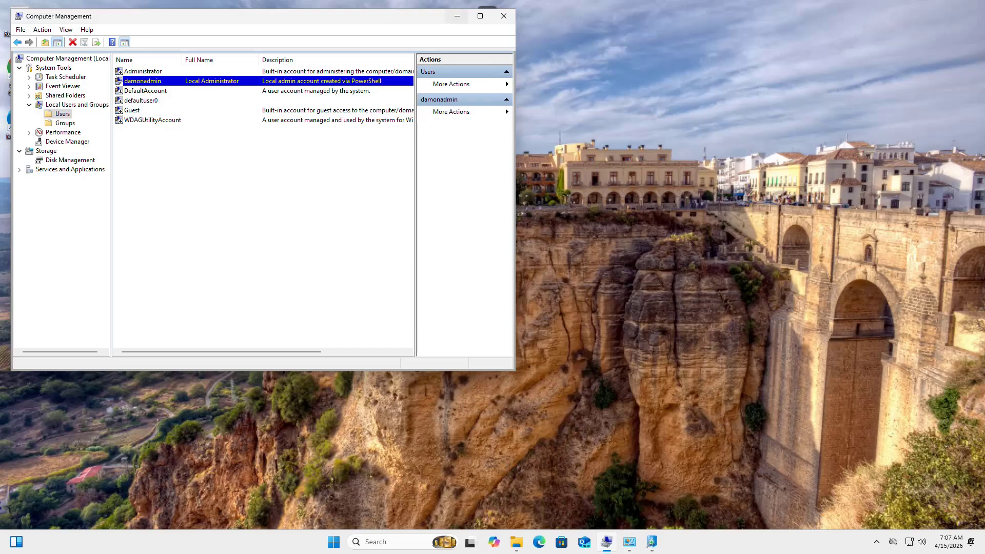
click(457, 16)
click(630, 542)
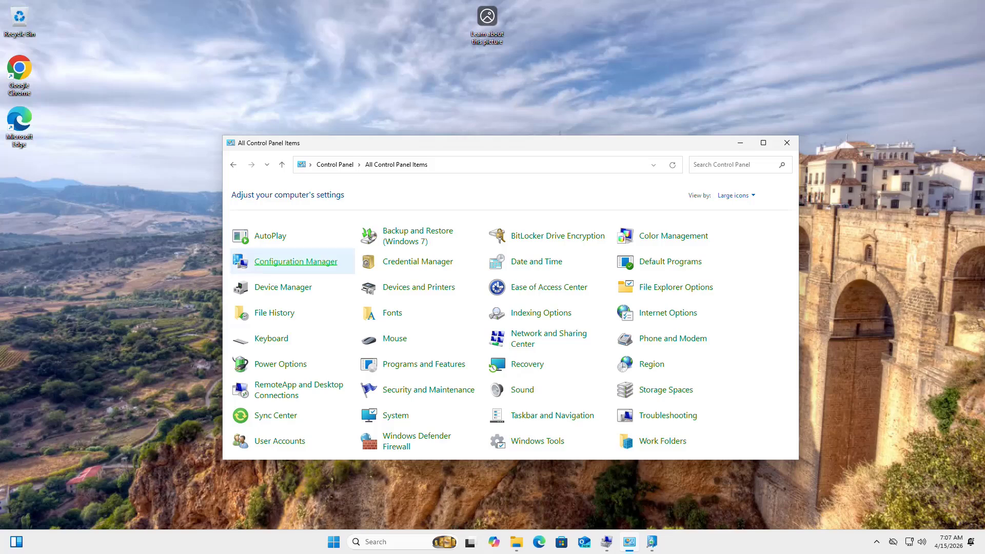
click(295, 261)
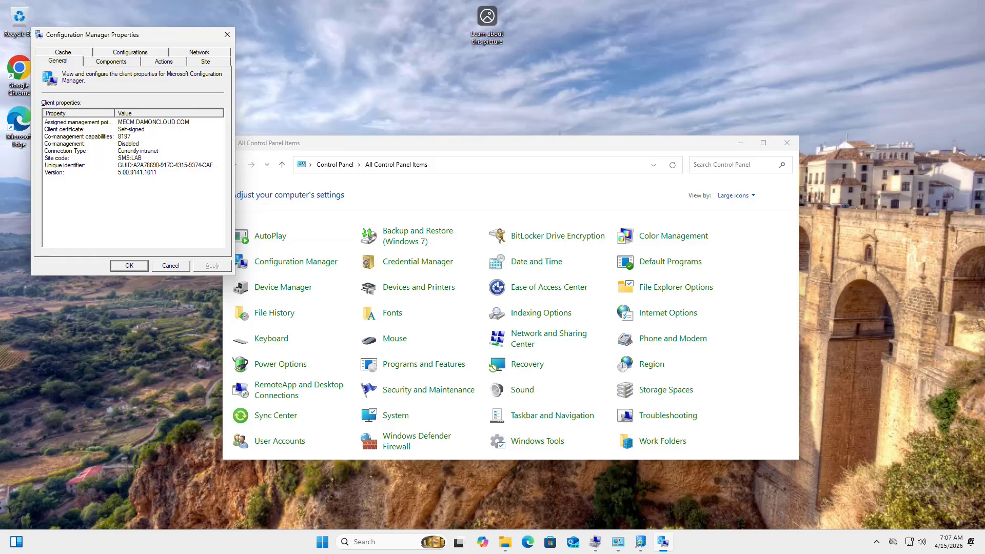
click(164, 62)
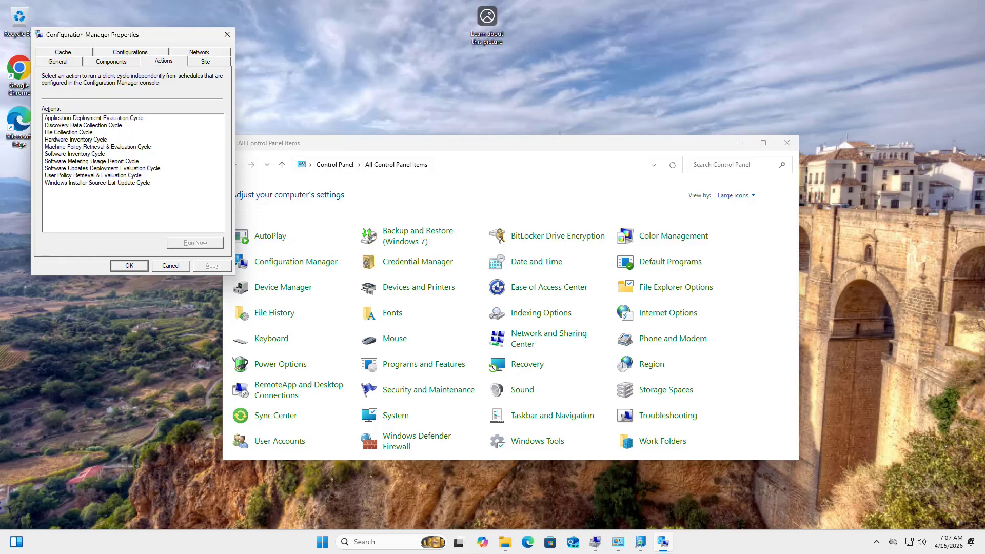
click(205, 61)
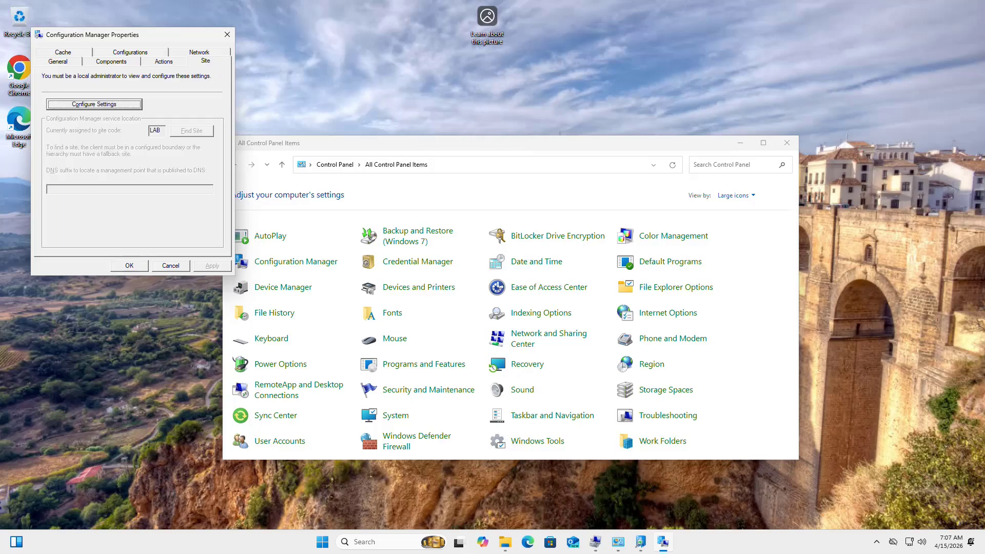
click(171, 266)
Close the client properties and launch Google Chrome from the All apps list
click(740, 143)
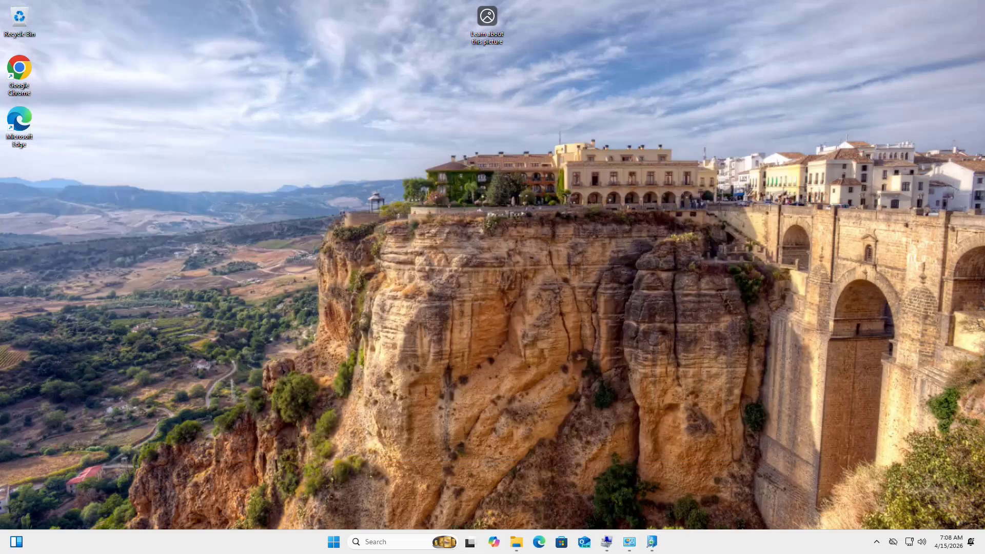
click(333, 541)
click(602, 211)
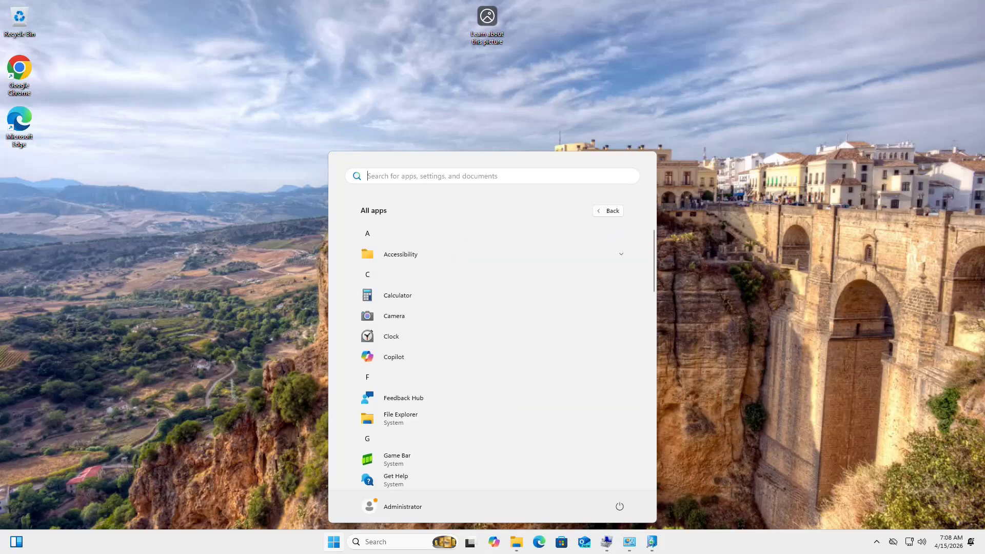
scroll(492, 338, down, 5)
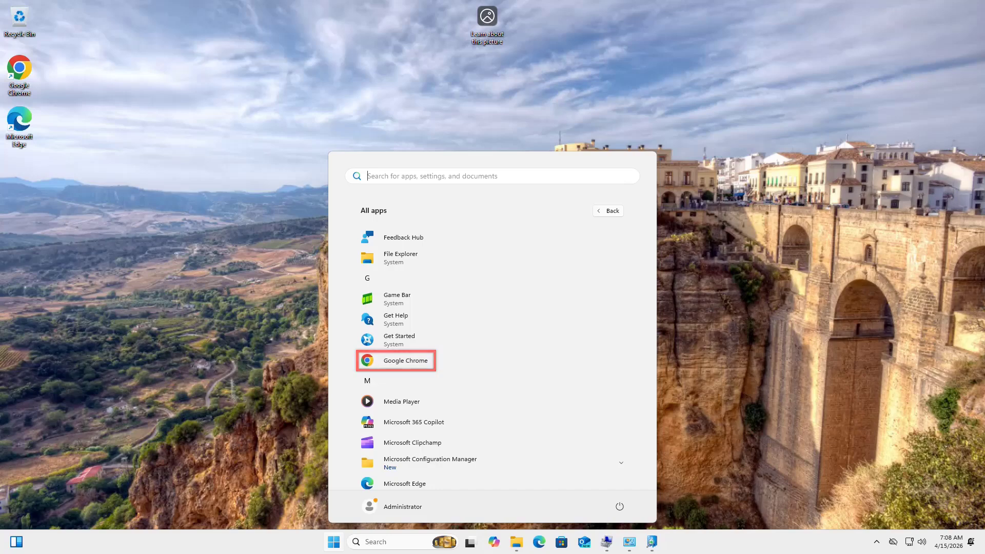
click(405, 361)
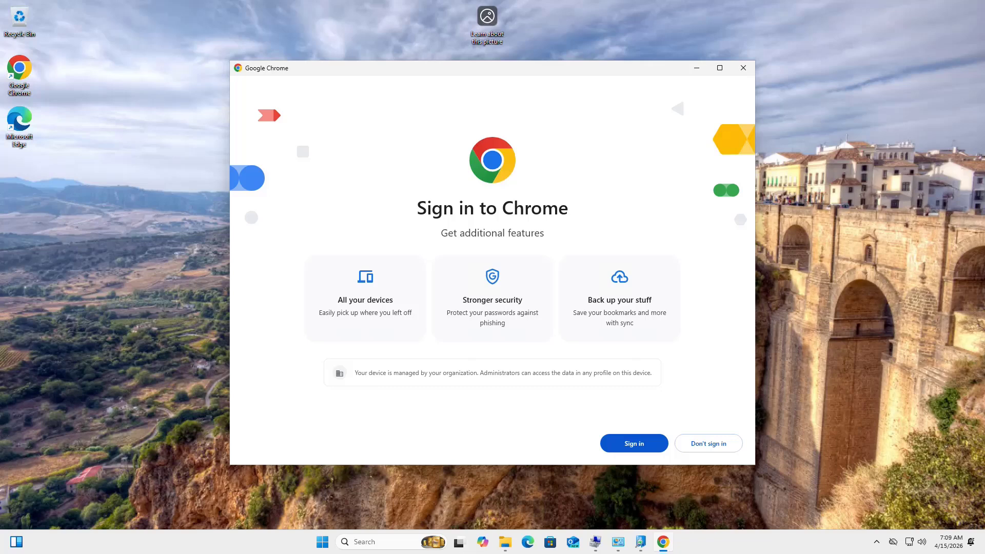
Skip Chrome sign-in, set Chrome as the default browser, then maximize and close it
click(709, 444)
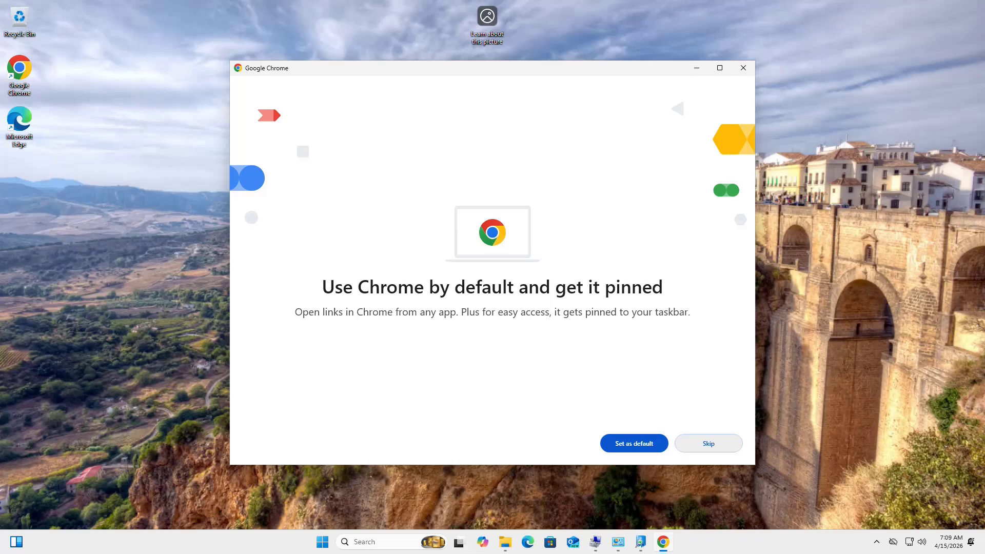
click(709, 443)
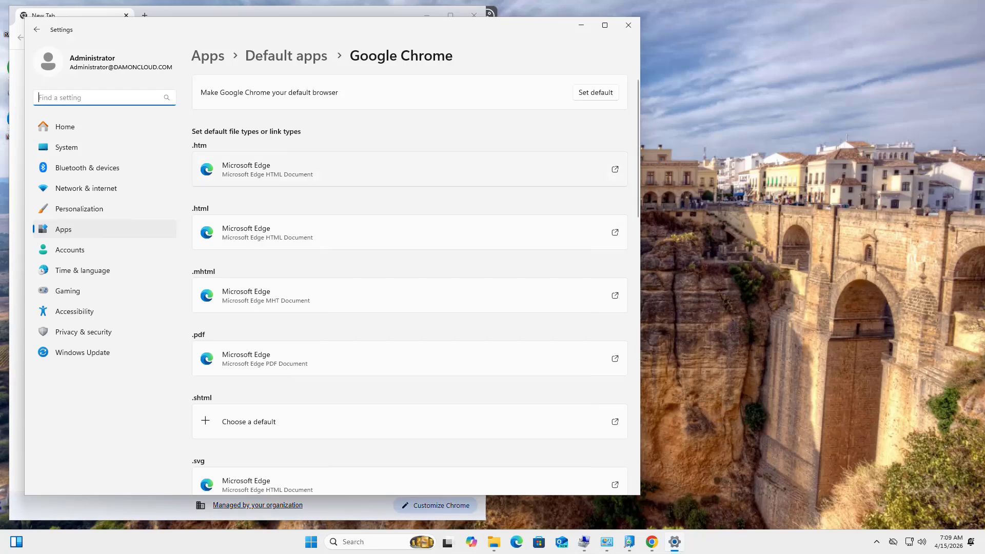
click(594, 92)
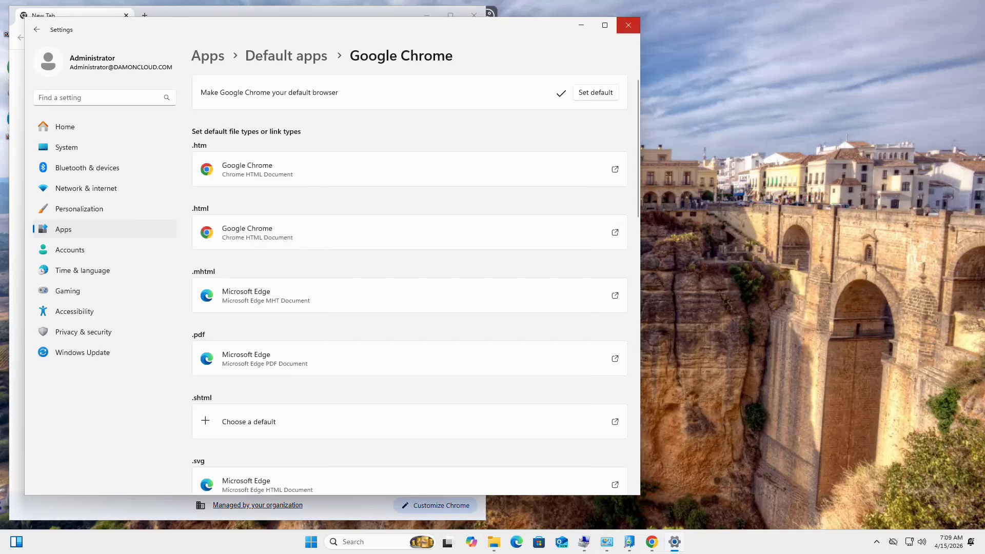
click(627, 25)
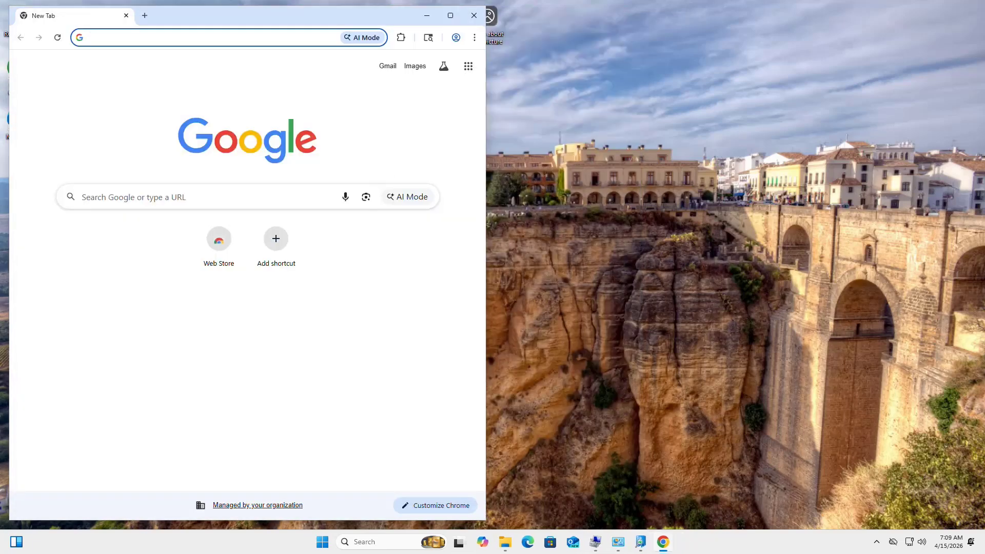
click(451, 15)
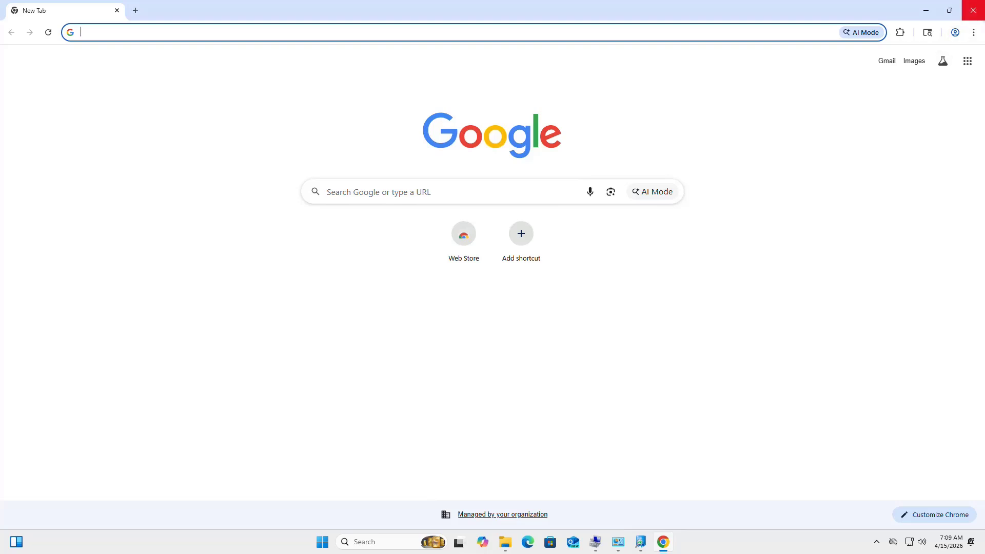
click(973, 10)
Confirm smsts sits in C:\Windows\CCM\Logs, then return to OneTrace's filtered smsts.log errors
click(640, 542)
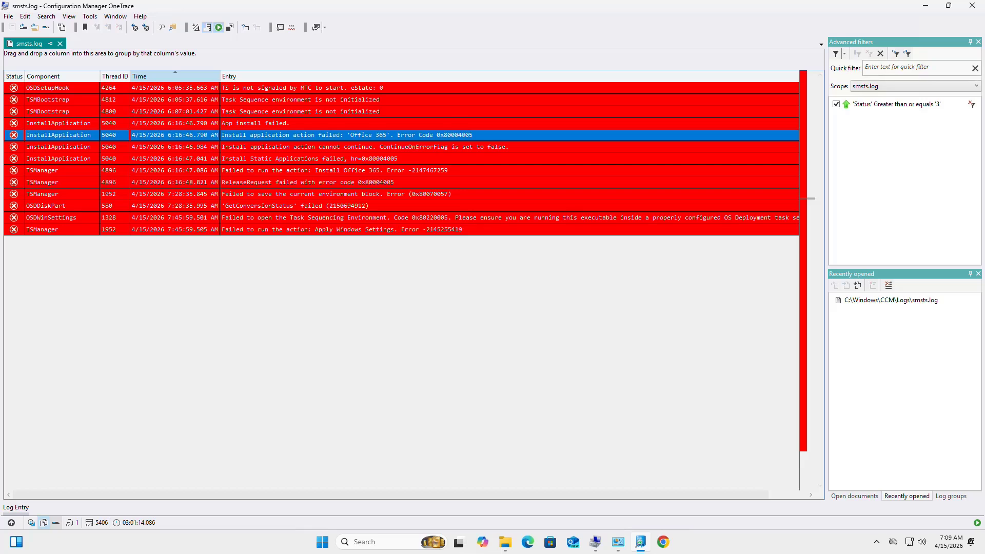
click(505, 542)
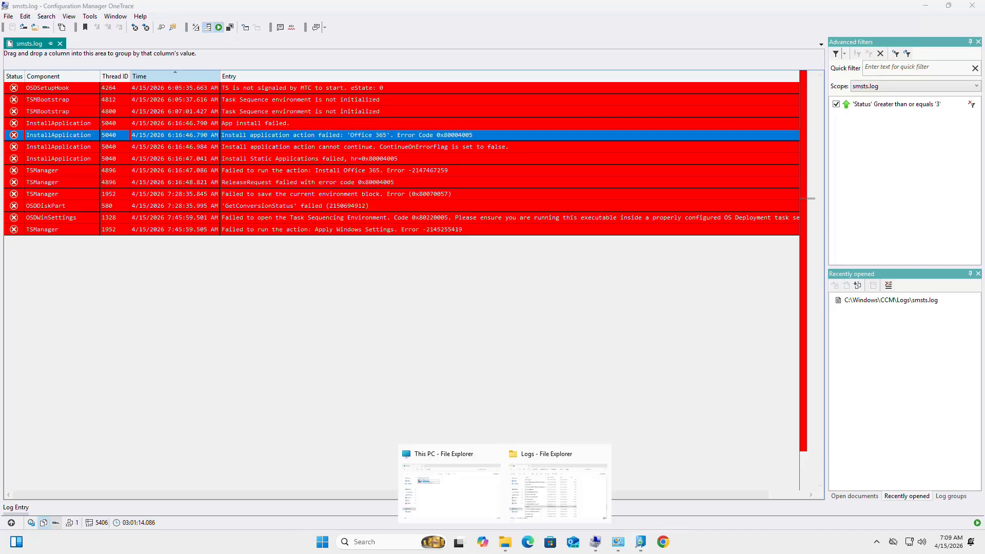
click(556, 490)
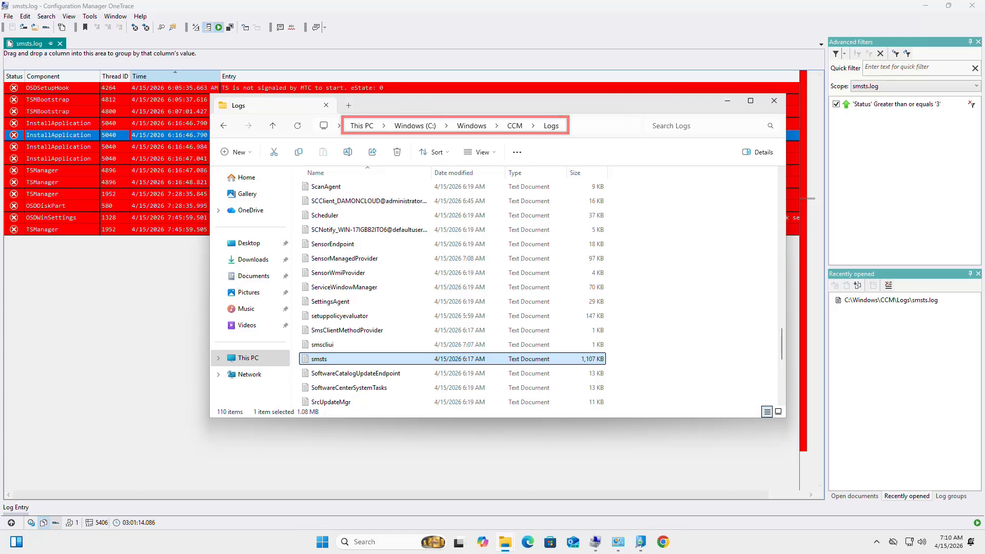
key(alt+Tab)
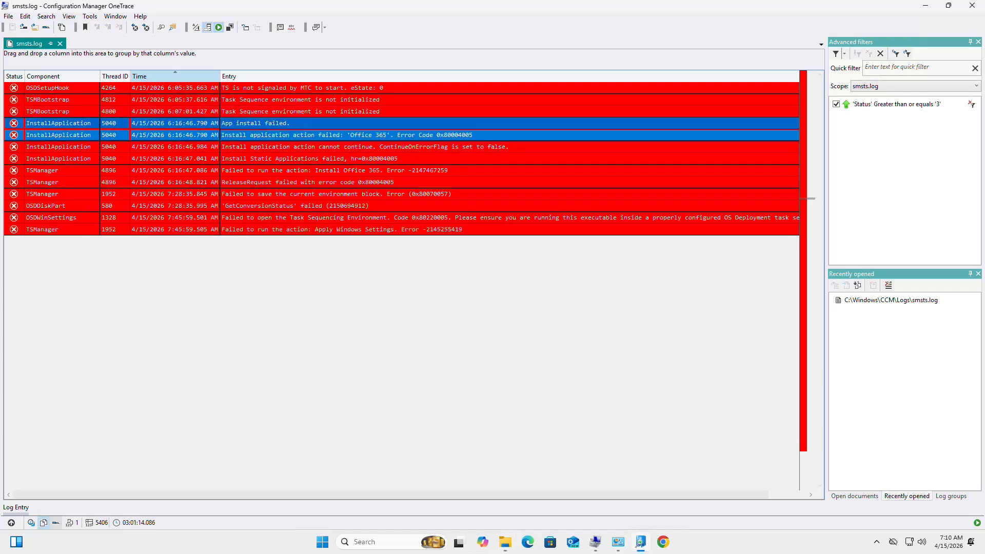